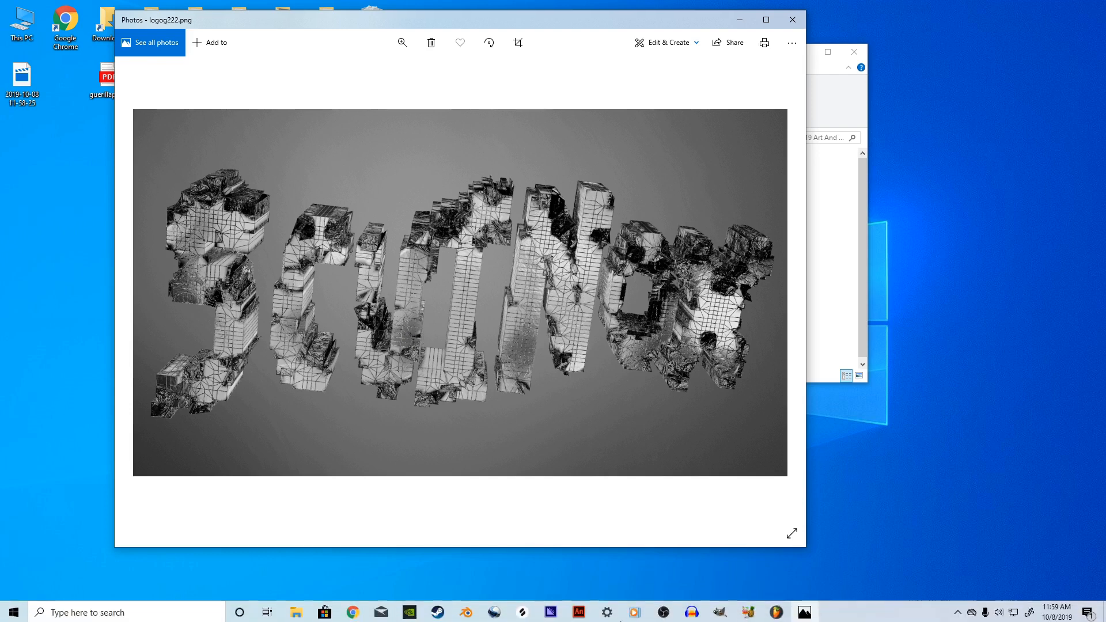
Step: Open GIMP and create a new blank 1920x1080 image
mouse_move(663, 610)
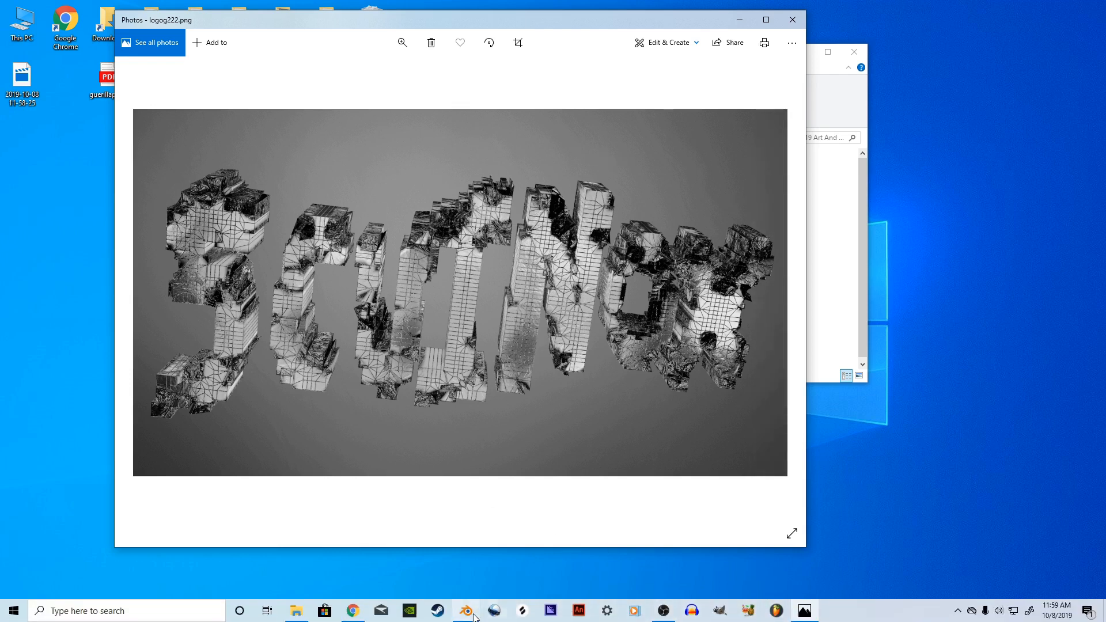
left_click(721, 611)
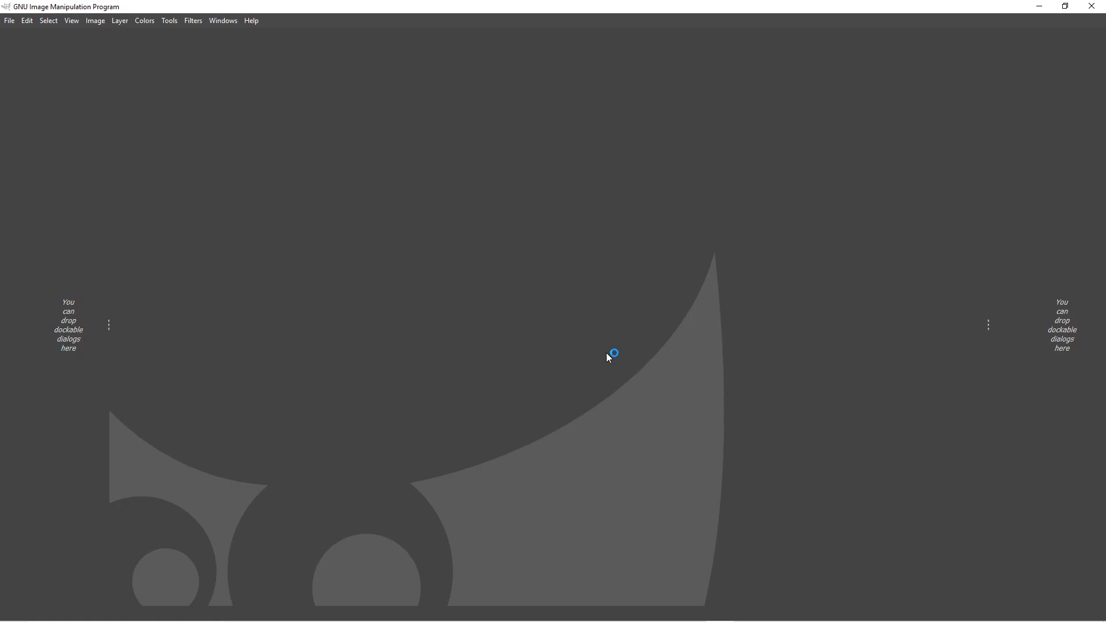
left_click(9, 21)
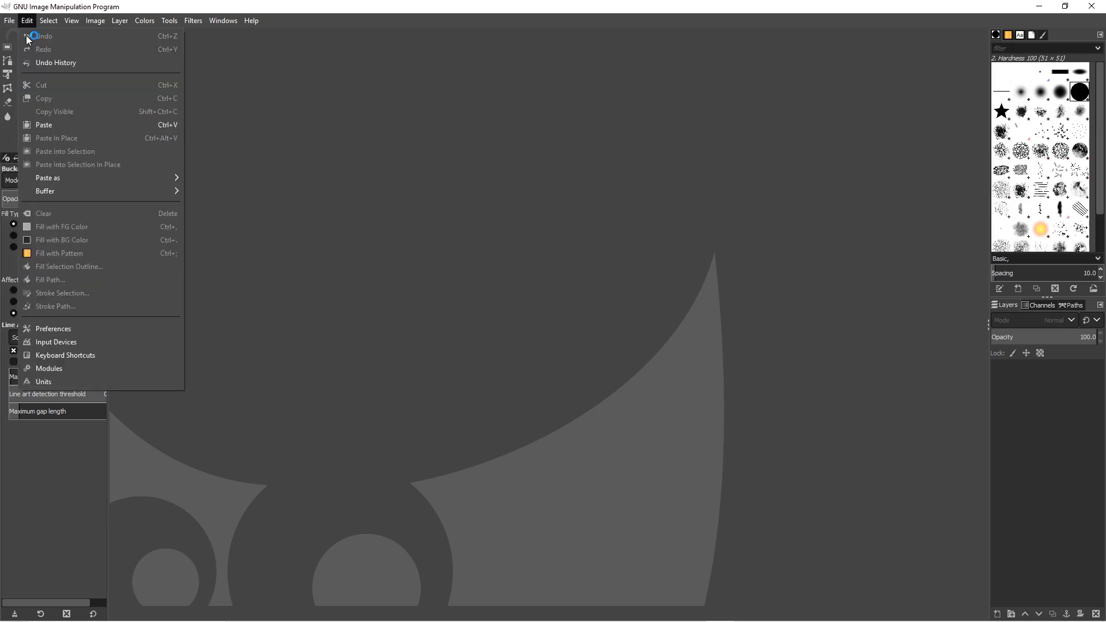
left_click(15, 37)
left_click(163, 168)
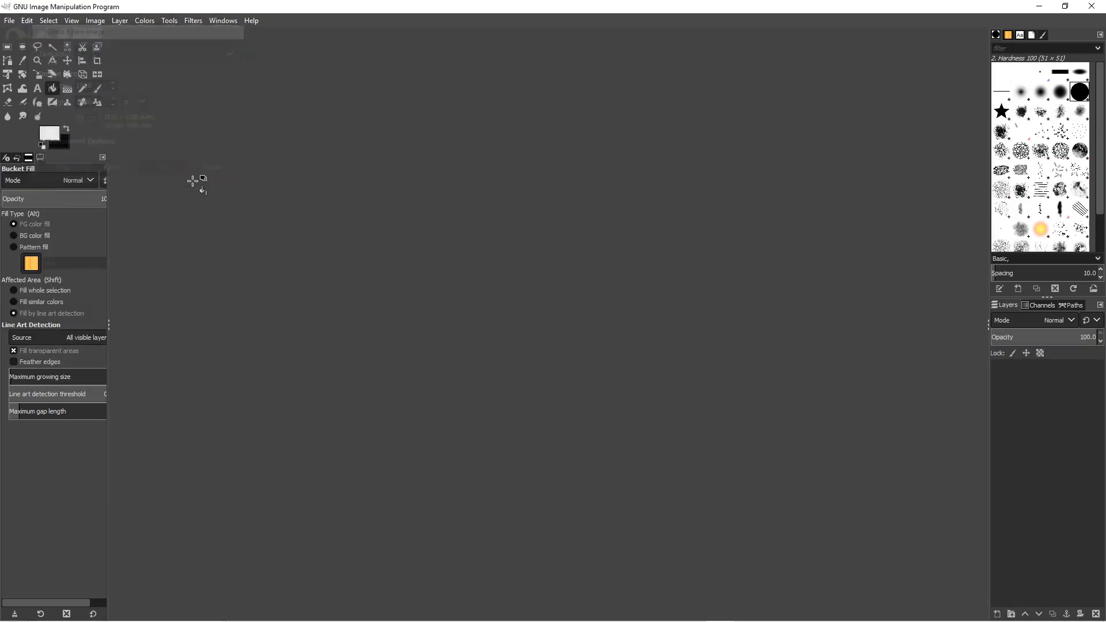
left_click(395, 237)
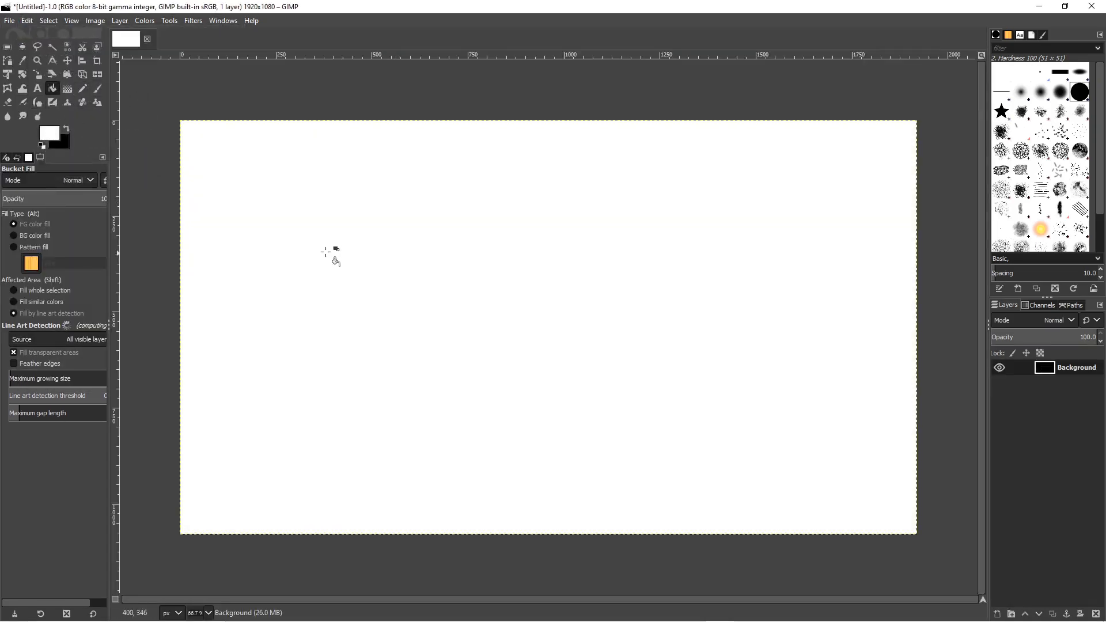
Step: Choose the Paintbrush and set the foreground color to black (000000)
left_click(97, 88)
left_click(49, 133)
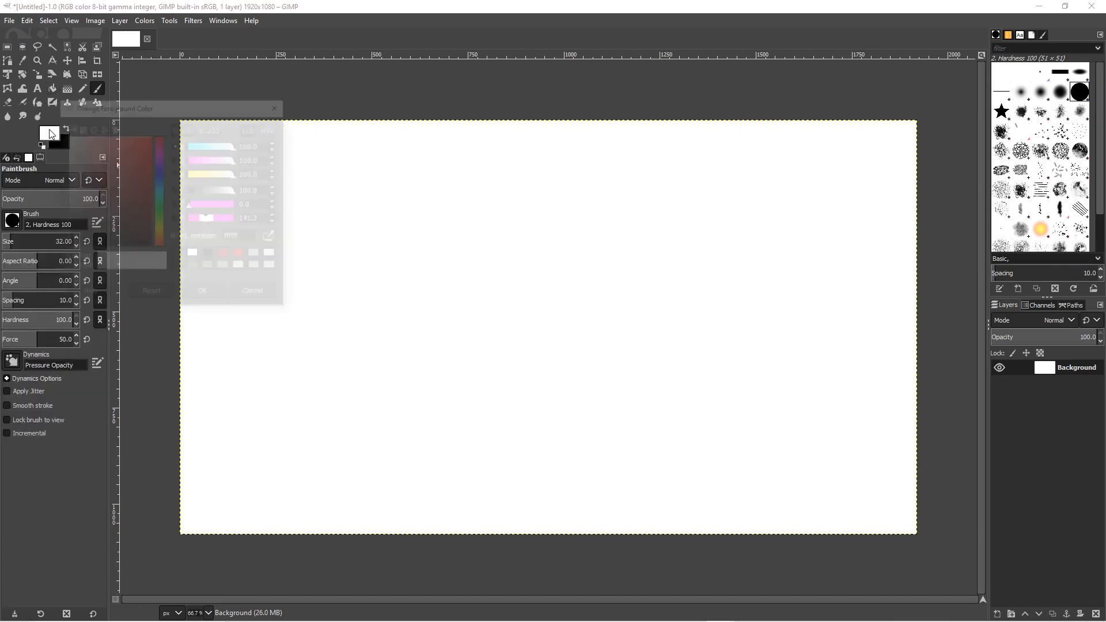
left_click_drag(109, 167, 1, 256)
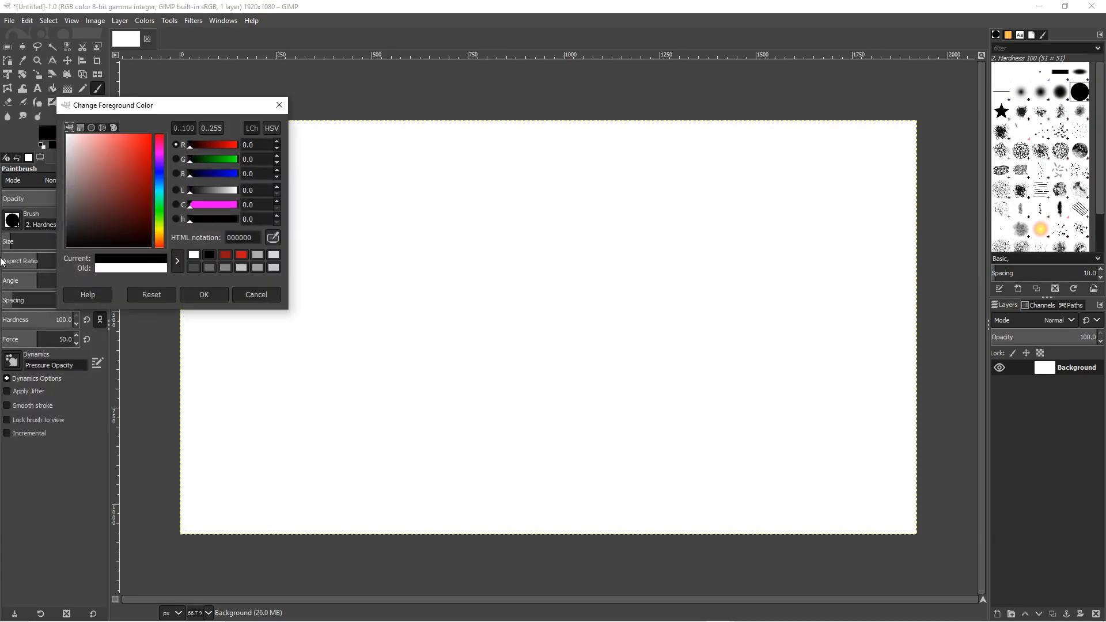
left_click(205, 292)
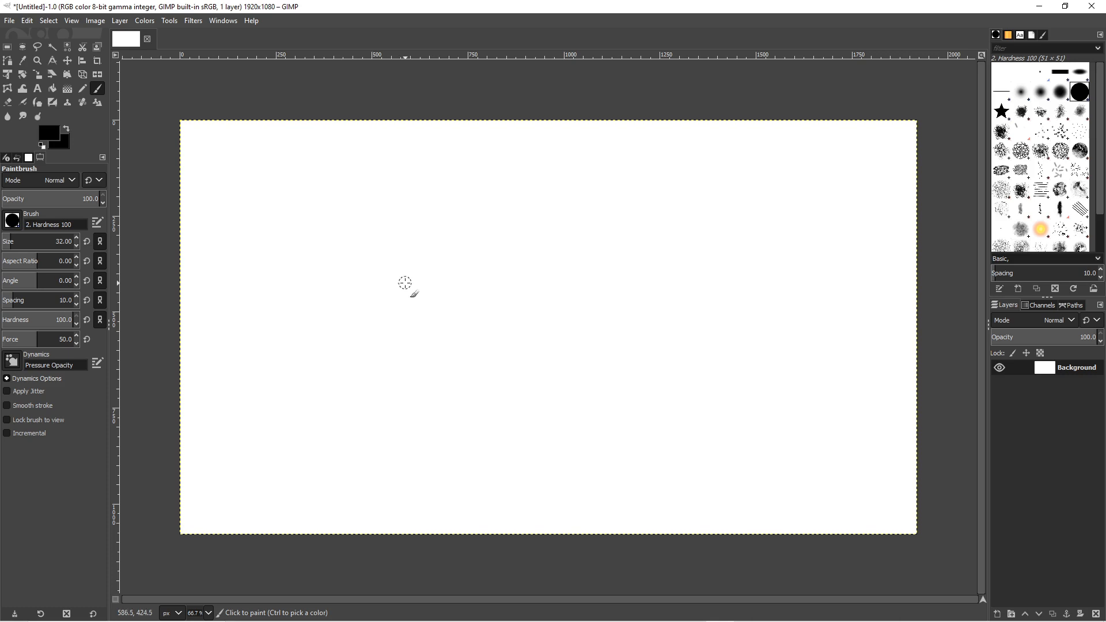
Step: Hand-letter a four-letter first name in black across the upper half of the white canvas
mouse_move(398, 254)
left_mouse_down()
mouse_move(360, 222)
mouse_move(289, 241)
mouse_move(345, 292)
mouse_move(335, 340)
mouse_move(292, 320)
left_mouse_up()
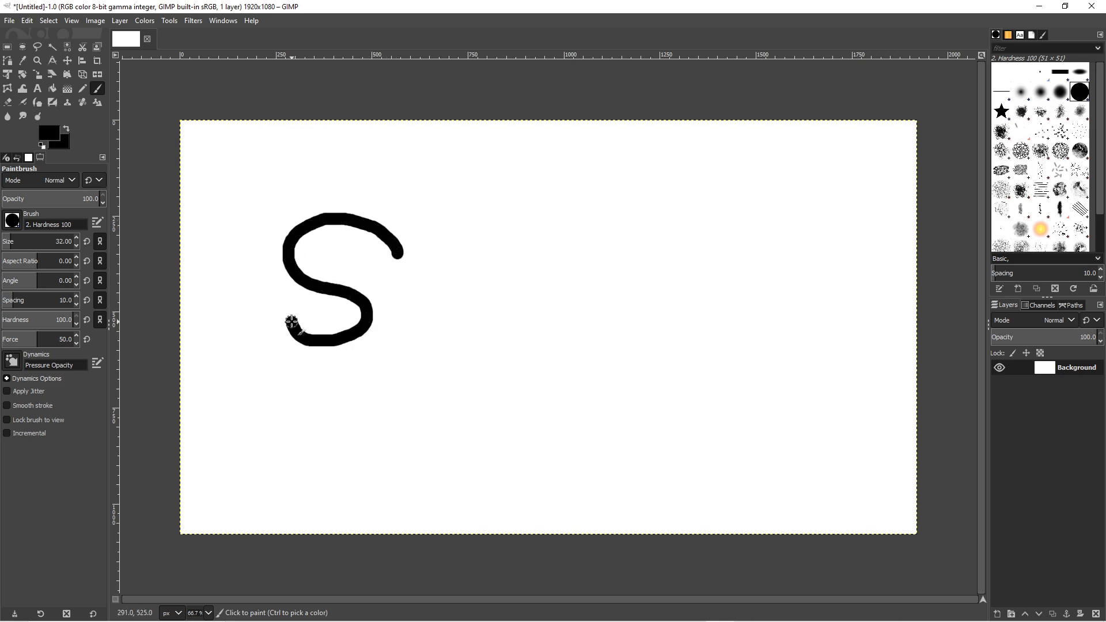
mouse_move(424, 311)
left_mouse_down()
mouse_move(433, 311)
mouse_move(429, 284)
mouse_move(414, 327)
mouse_move(448, 333)
left_mouse_up()
left_click_drag(504, 206, 514, 335)
left_click_drag(468, 244, 544, 245)
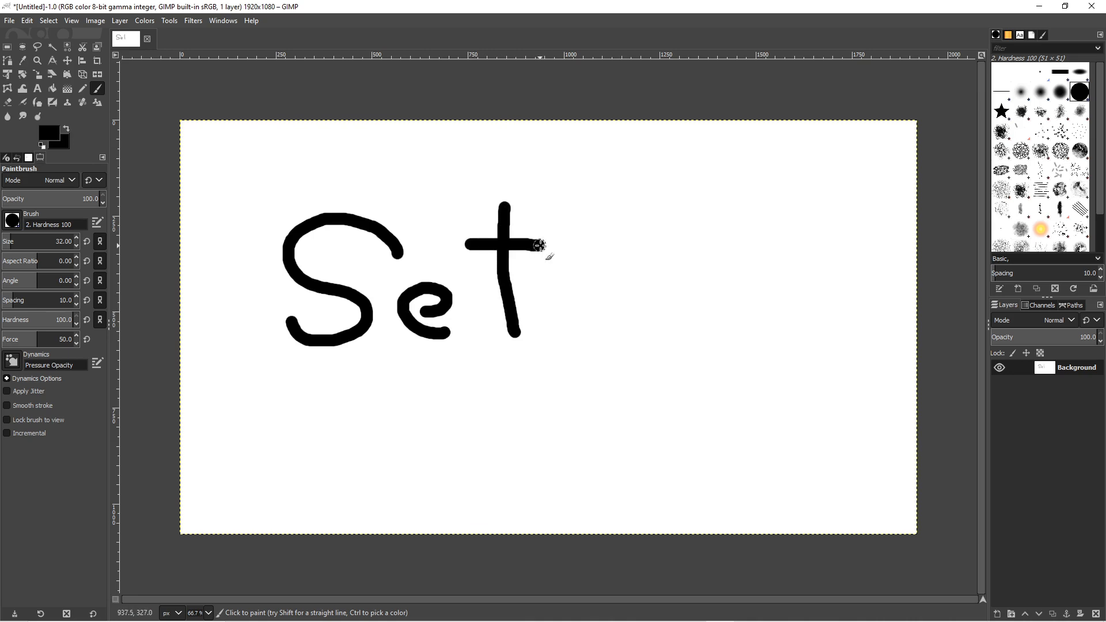
mouse_move(579, 208)
left_mouse_down()
mouse_move(592, 329)
mouse_move(622, 282)
mouse_move(648, 335)
left_mouse_up()
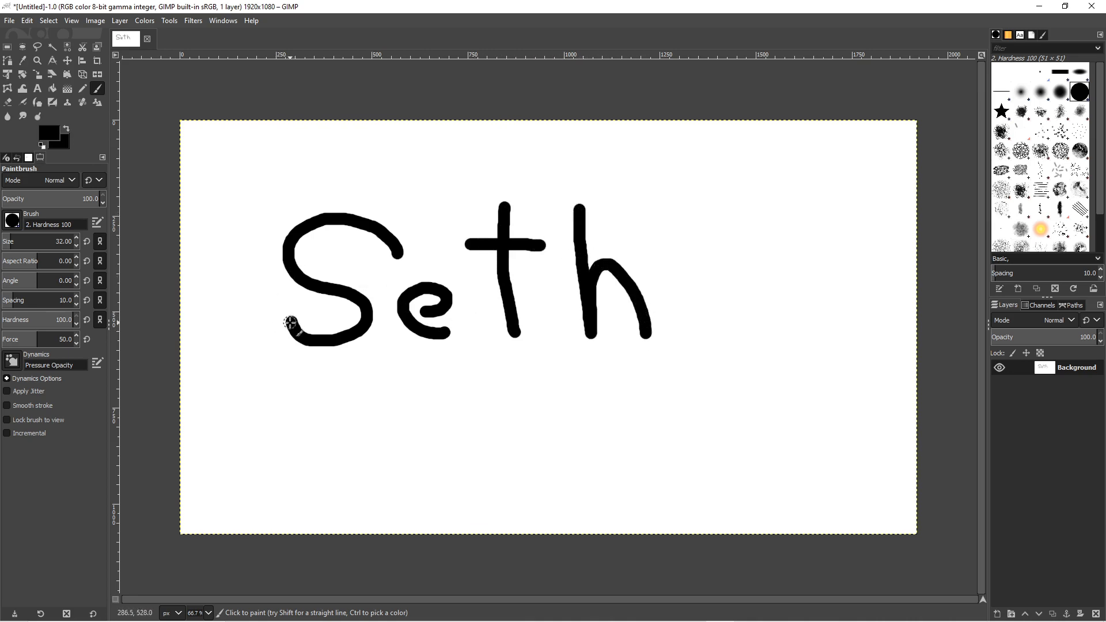
Step: Thicken all four painted letters with extra black strokes, extending the tops of the last two letters upward
mouse_move(283, 319)
left_mouse_down()
mouse_move(310, 350)
mouse_move(352, 355)
mouse_move(374, 337)
mouse_move(364, 289)
mouse_move(314, 281)
mouse_move(293, 253)
mouse_move(308, 233)
mouse_move(304, 262)
mouse_move(305, 238)
mouse_move(362, 240)
mouse_move(352, 227)
mouse_move(397, 254)
mouse_move(391, 245)
left_mouse_up()
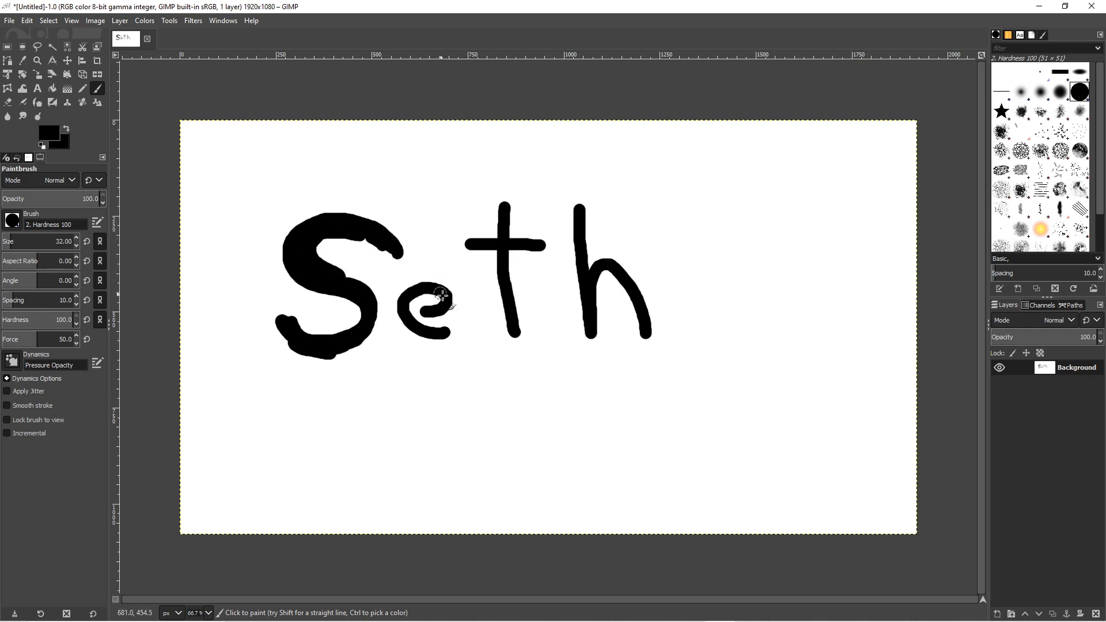
mouse_move(441, 295)
left_mouse_down()
mouse_move(454, 320)
mouse_move(425, 277)
mouse_move(400, 301)
mouse_move(421, 341)
mouse_move(457, 338)
left_mouse_up()
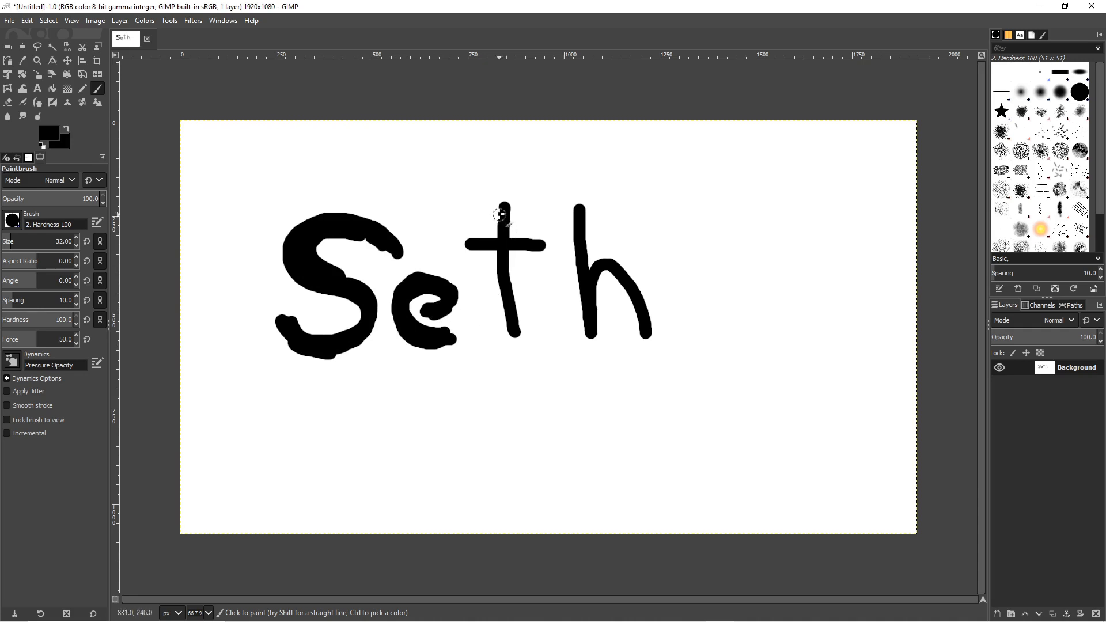
mouse_move(495, 193)
left_mouse_down()
mouse_move(513, 340)
mouse_move(502, 191)
mouse_move(501, 249)
mouse_move(548, 245)
mouse_move(522, 247)
left_mouse_up()
mouse_move(573, 195)
left_mouse_down()
mouse_move(586, 337)
mouse_move(599, 277)
mouse_move(648, 322)
mouse_move(616, 264)
mouse_move(589, 256)
mouse_move(569, 190)
left_mouse_up()
left_click_drag(495, 181, 501, 192)
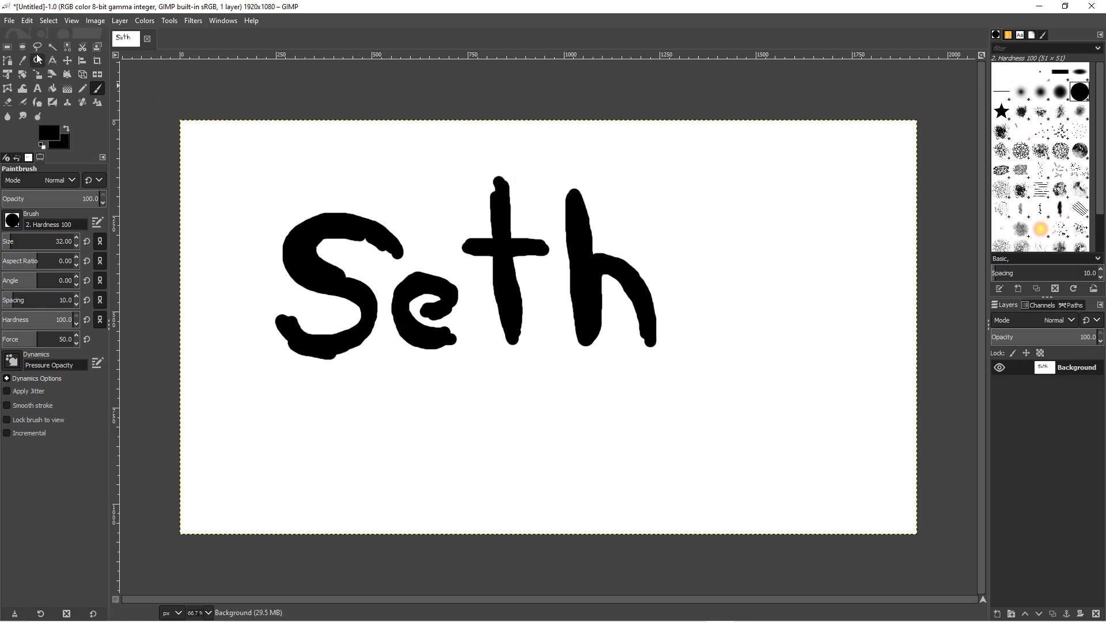
left_click(10, 21)
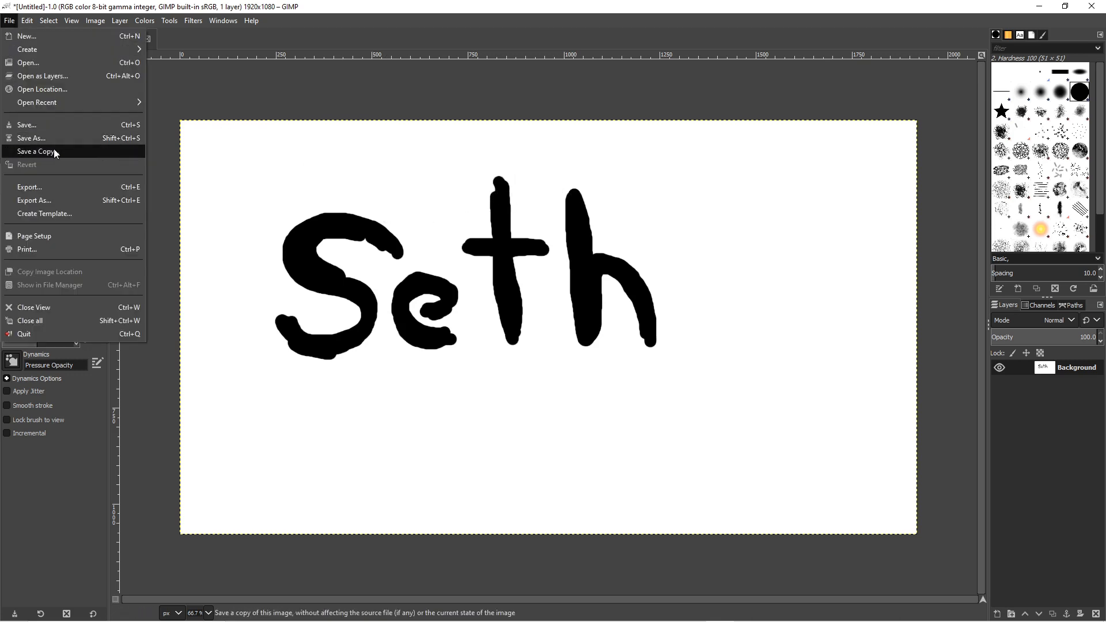
left_click(73, 187)
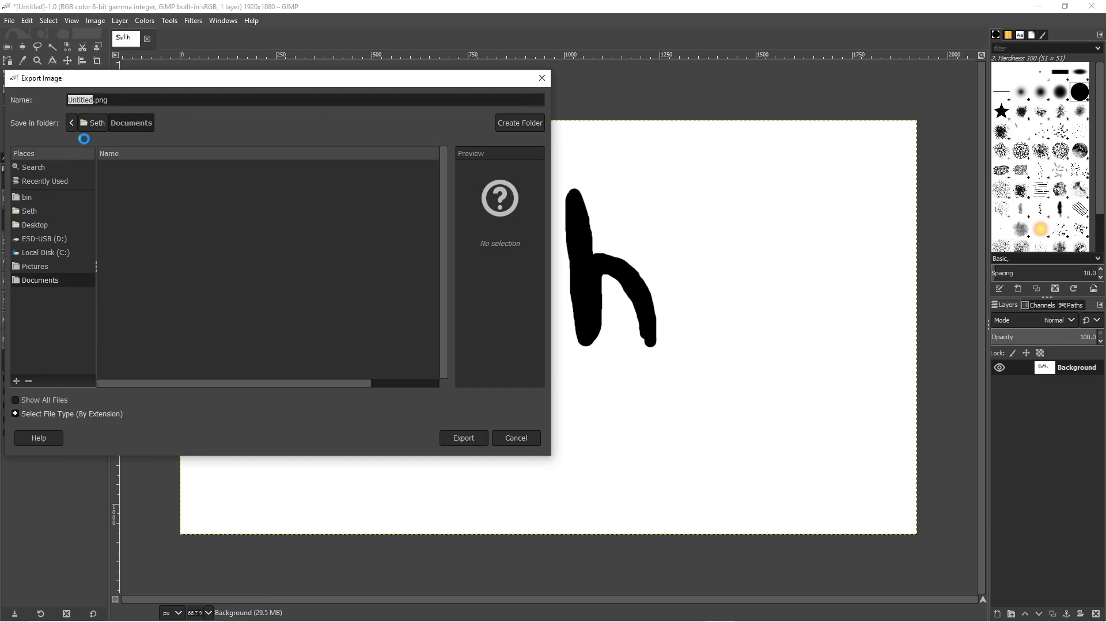
left_click(40, 224)
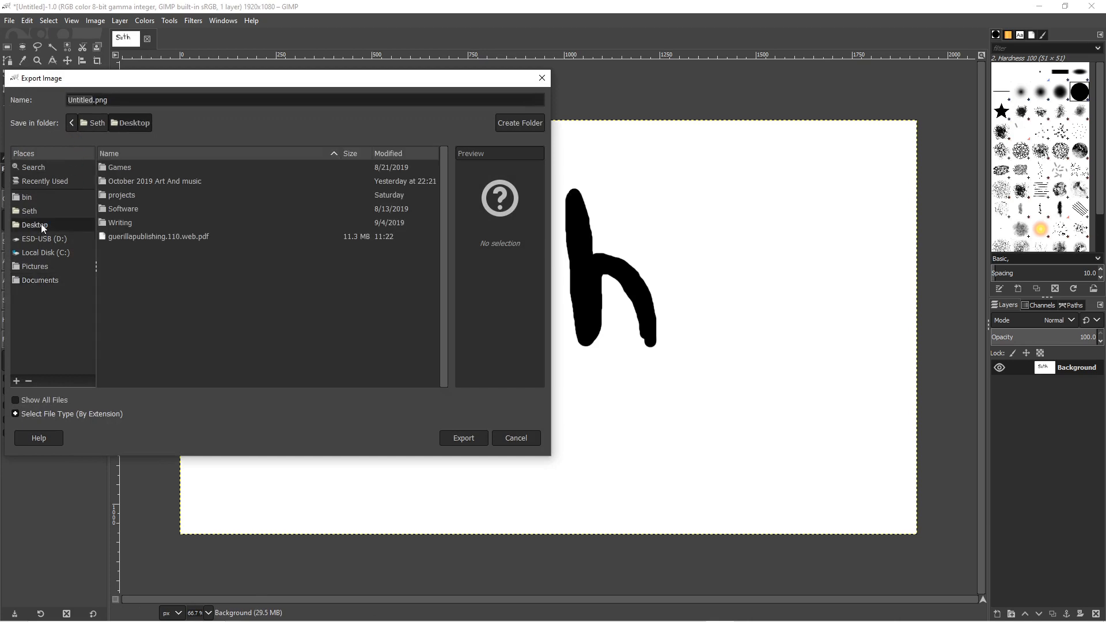
left_click_drag(77, 99, 108, 100)
type("sethy")
left_click(467, 439)
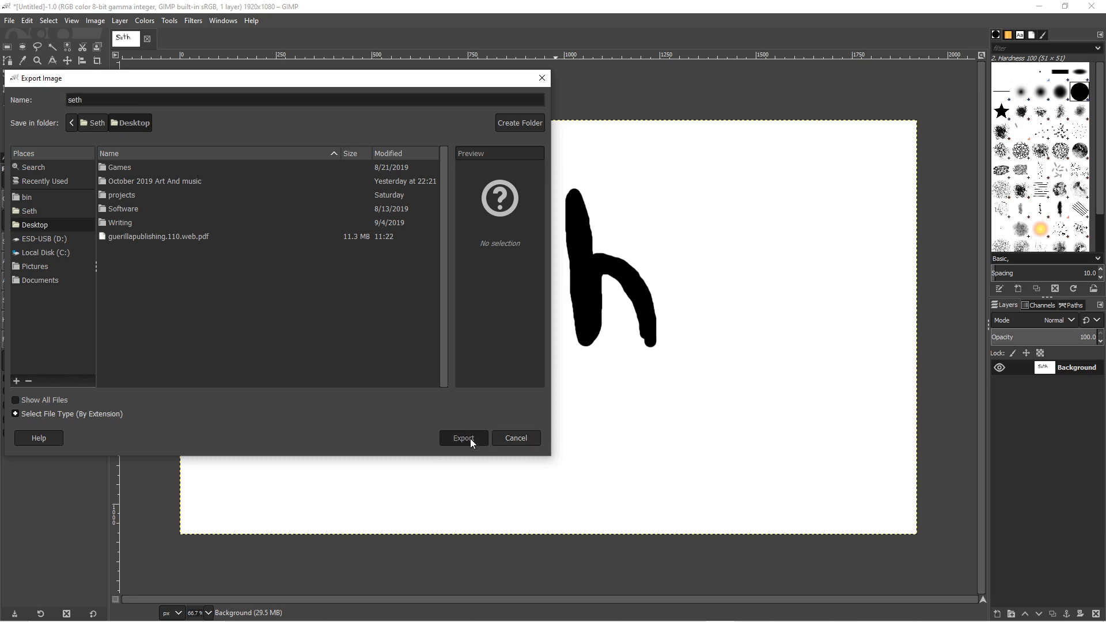
left_click(346, 321)
left_click(472, 439)
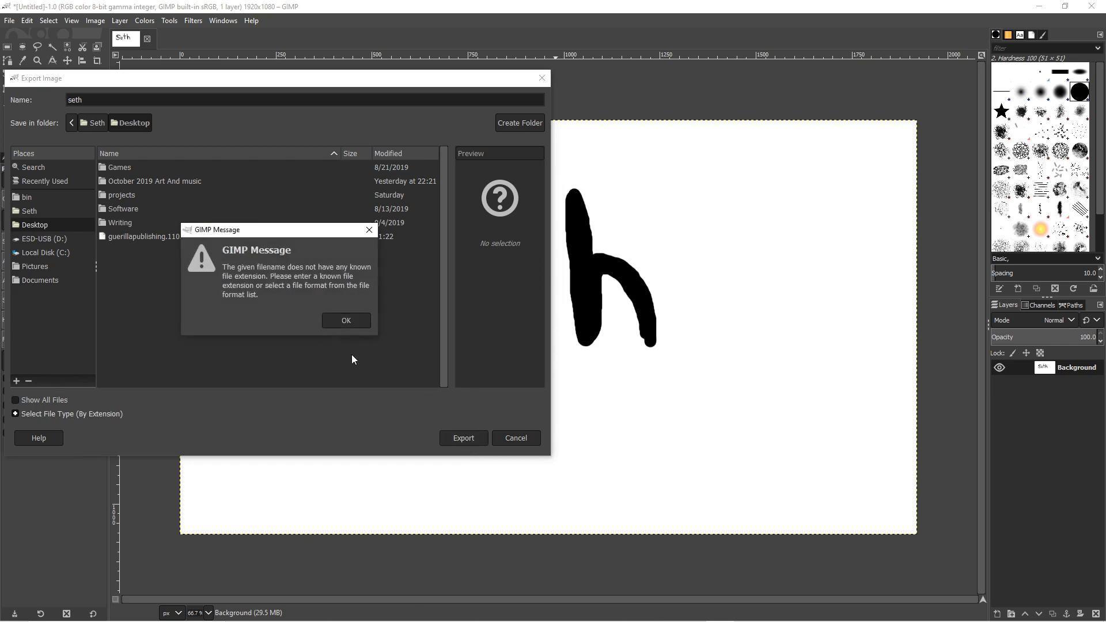
left_click(347, 320)
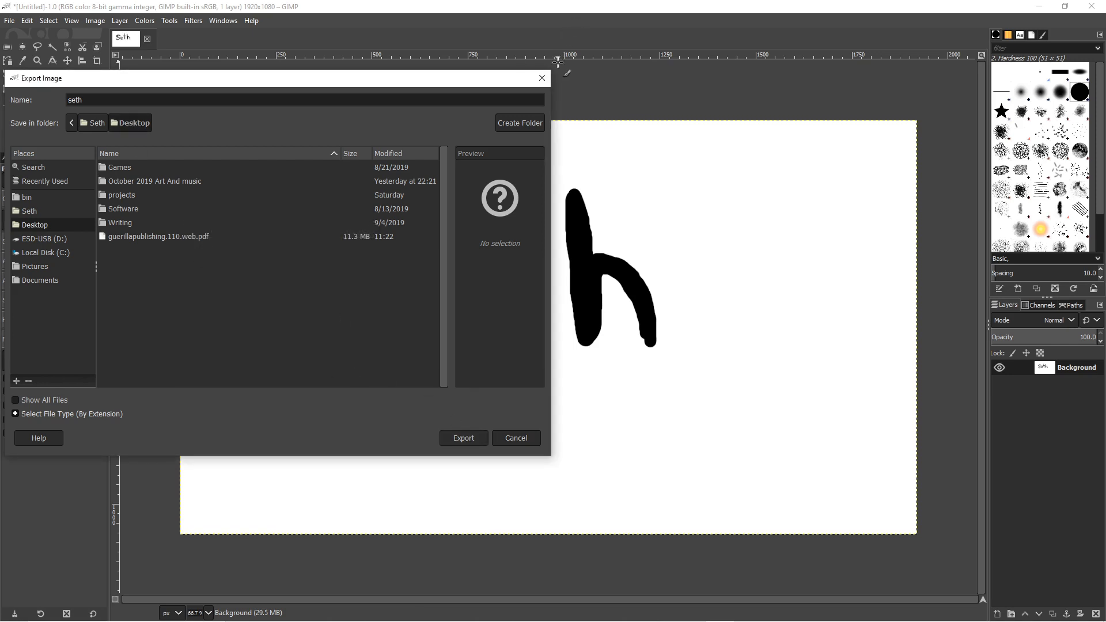
left_click(541, 78)
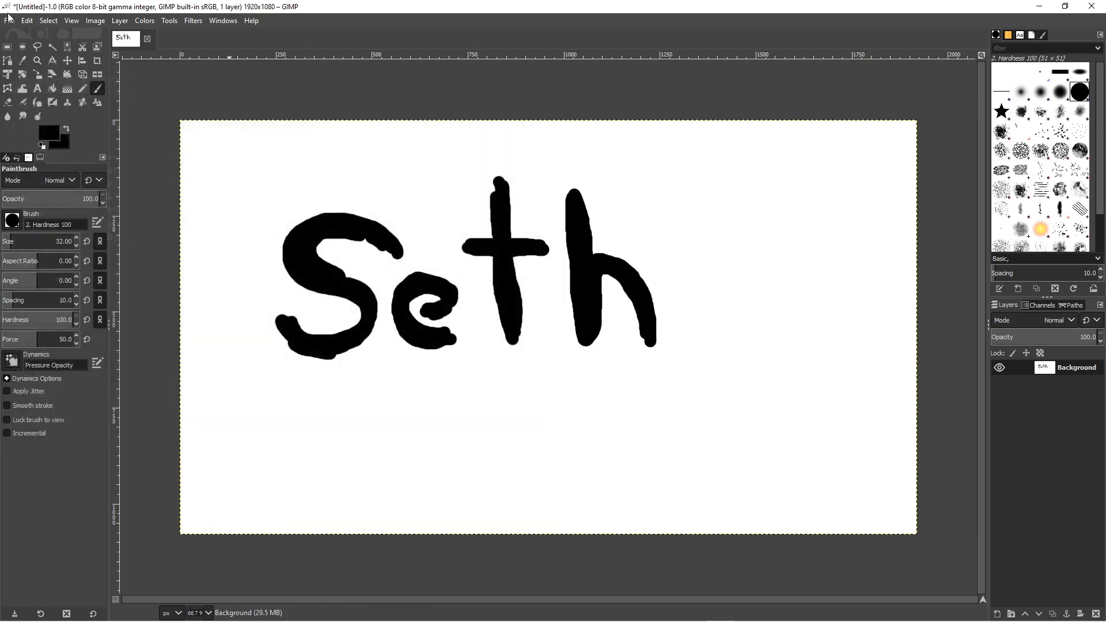
Step: Export the lettering to the Desktop as Untitled.png with the default PNG options, and quit GIMP, discarding the unsaved changes
left_click(9, 20)
left_click(57, 188)
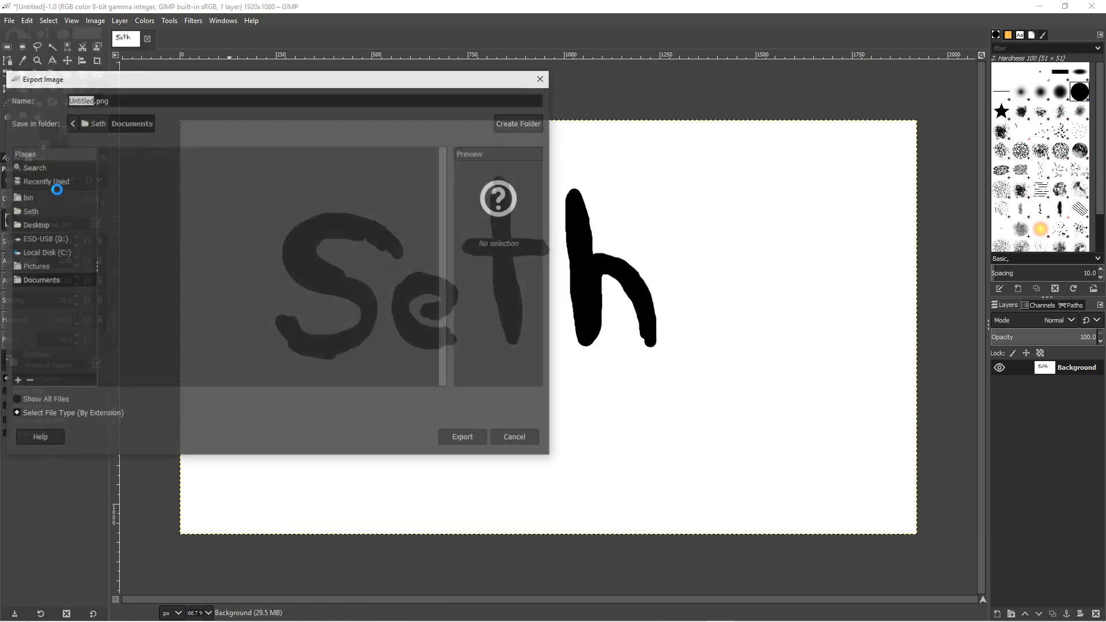
left_click(39, 225)
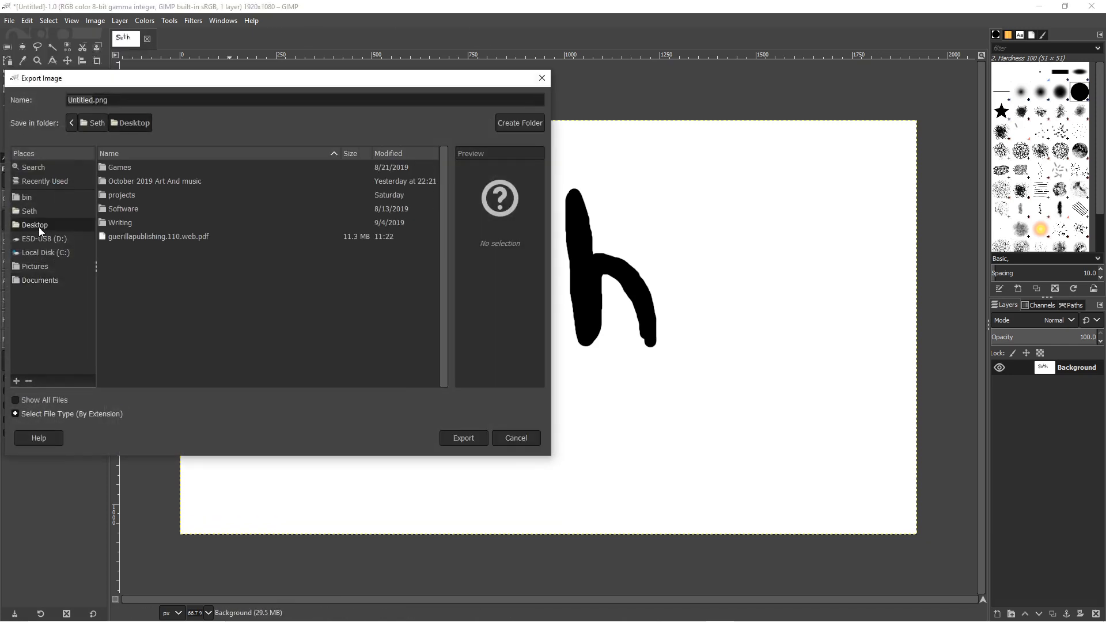
left_click(468, 438)
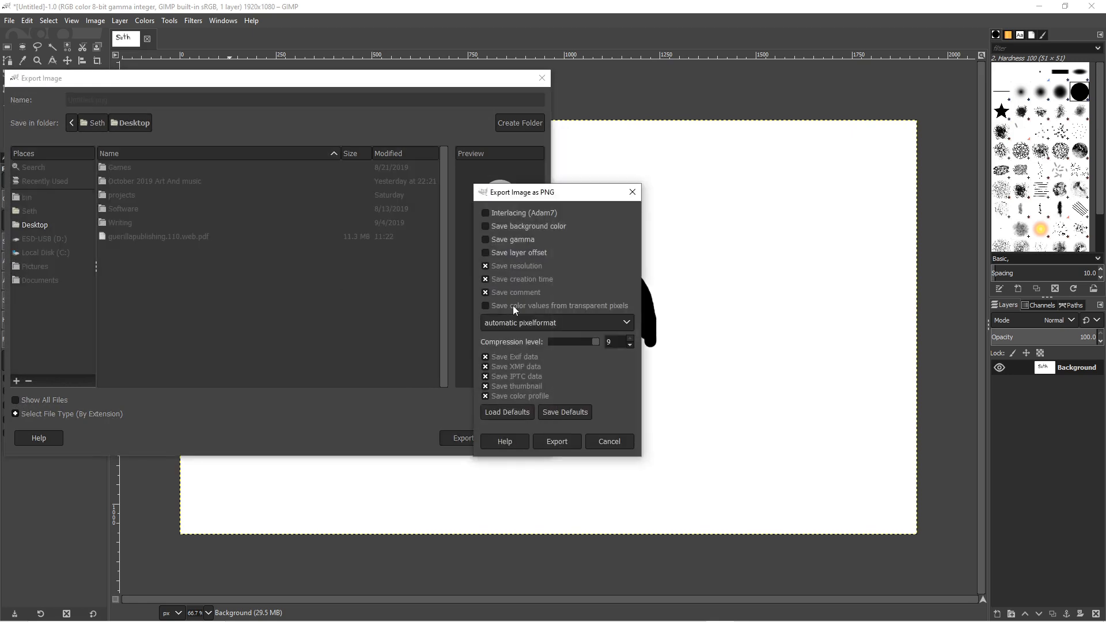
left_click(556, 441)
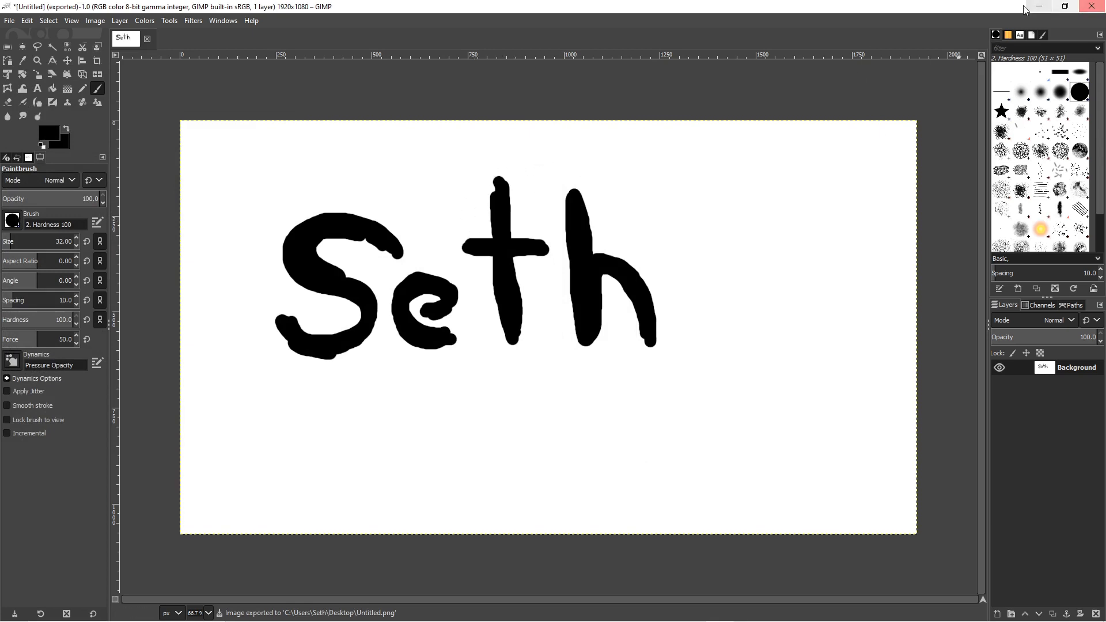
left_click(1091, 6)
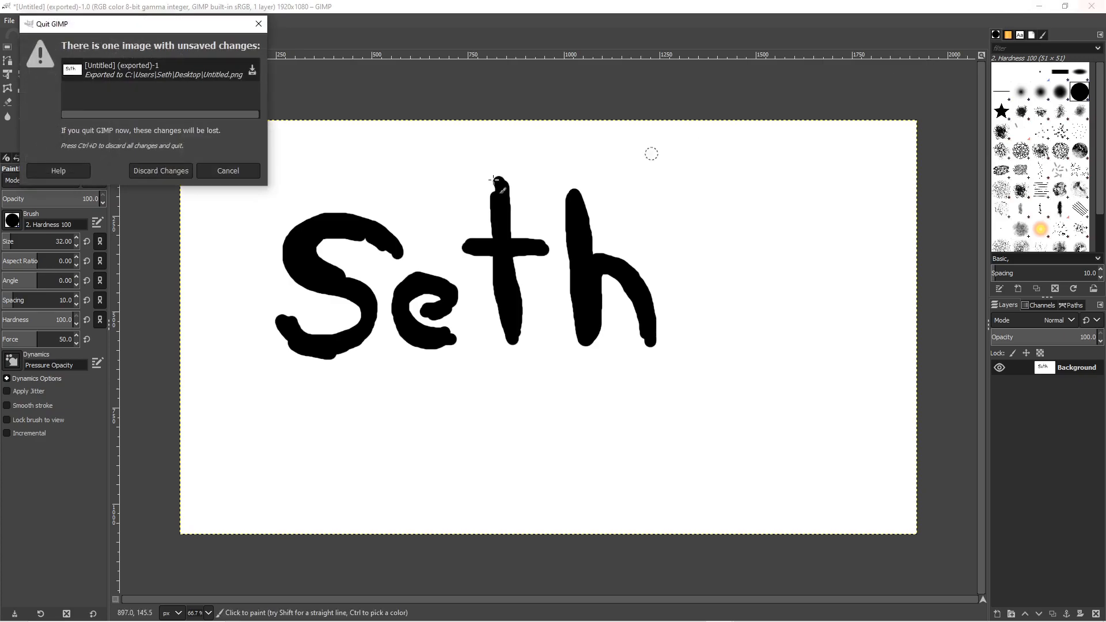
left_click(171, 173)
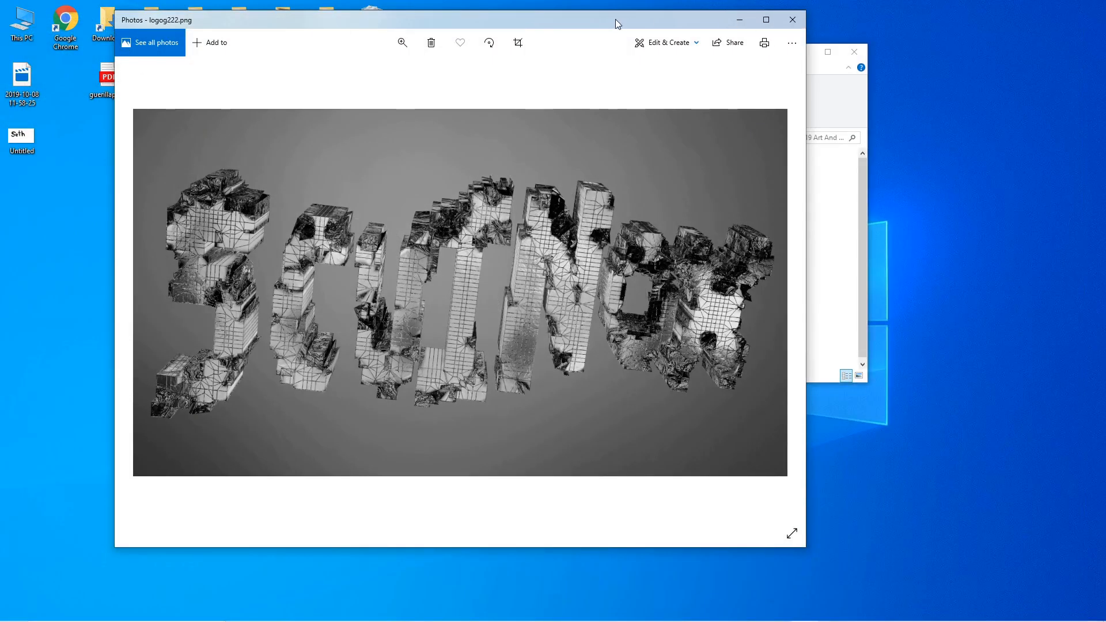
Step: Compare the hand-painted lettering image lolo with the finished 3D logo render logog222 from the October 2019 Art And music folder
left_click(739, 21)
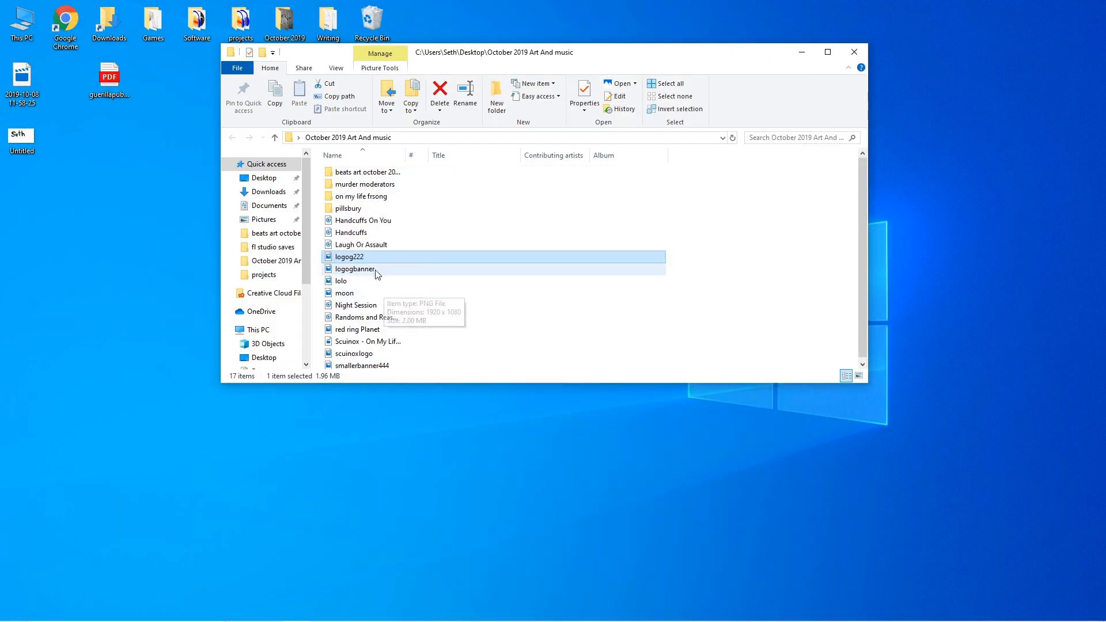
double_click(361, 282)
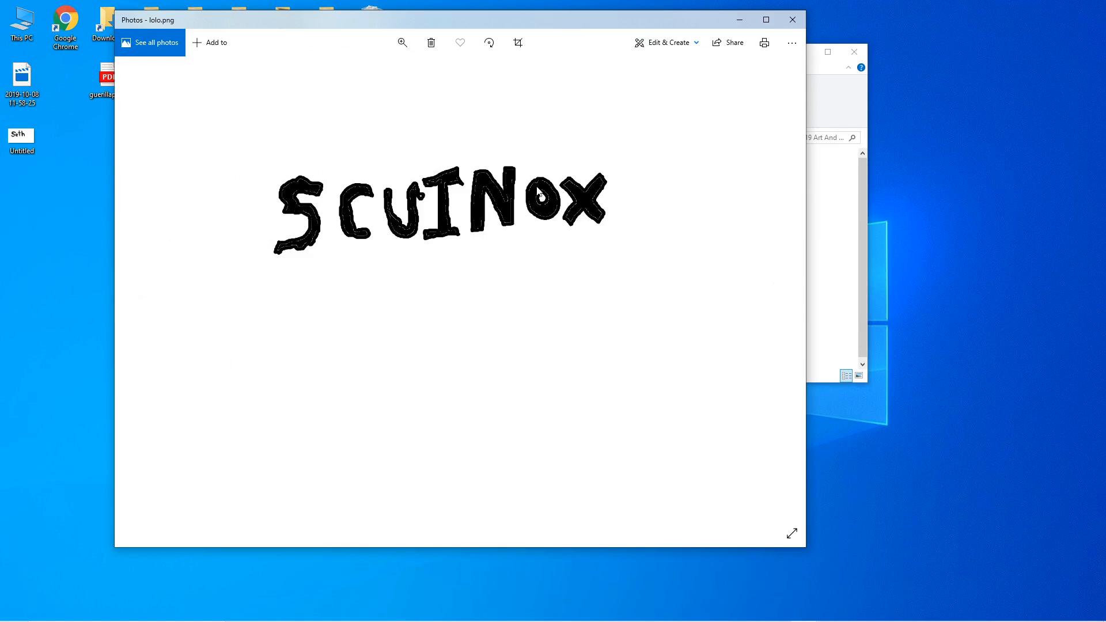
left_click(793, 19)
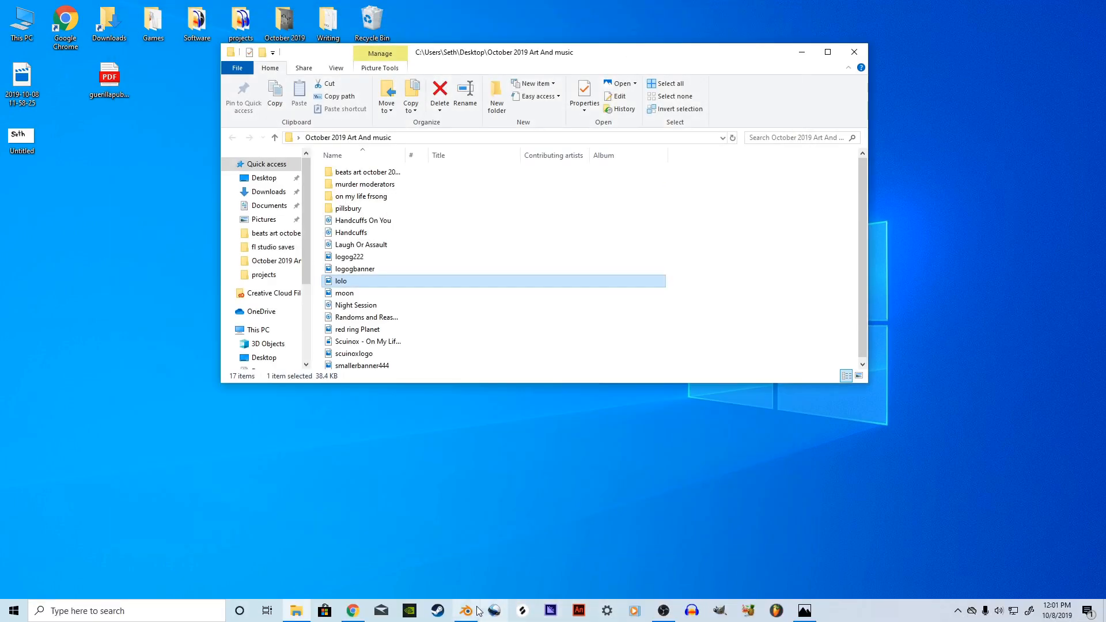
double_click(354, 253)
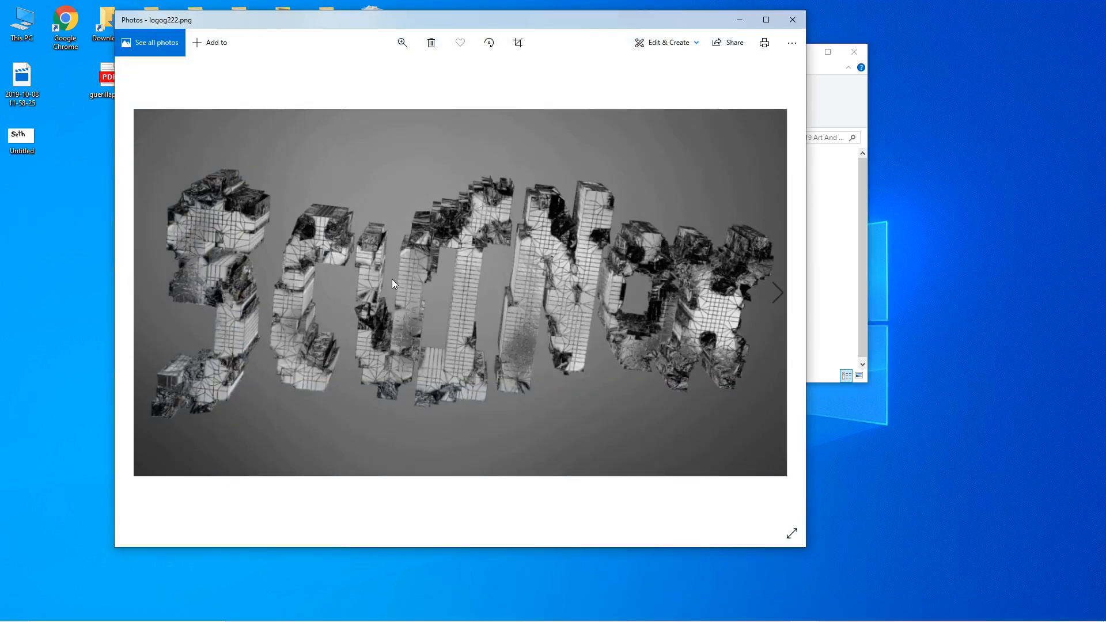
left_click(793, 19)
double_click(352, 280)
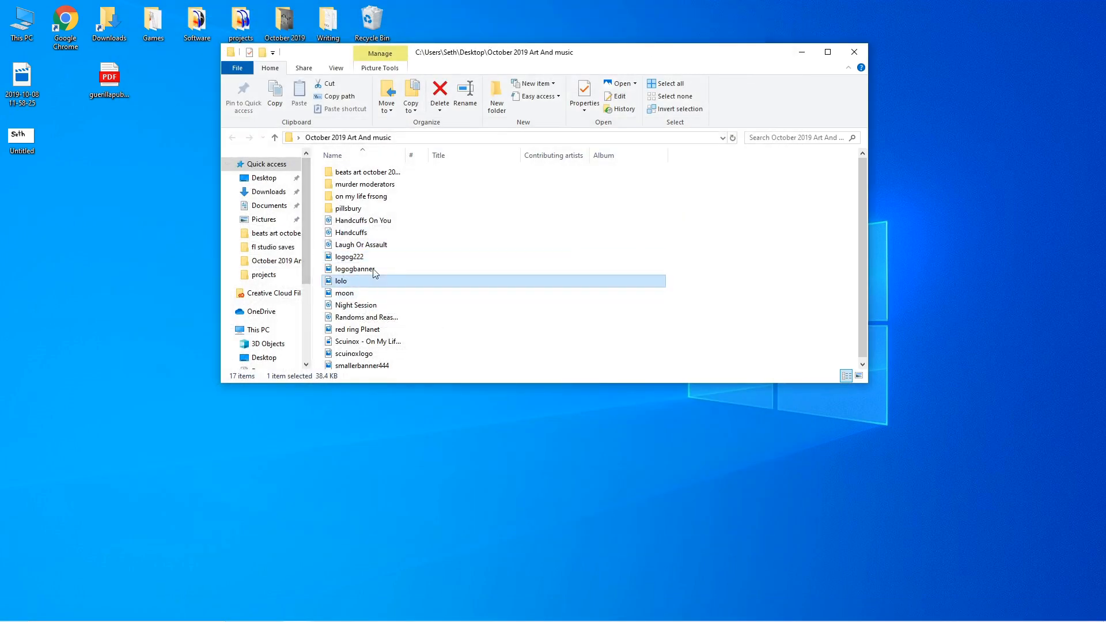
left_click(792, 19)
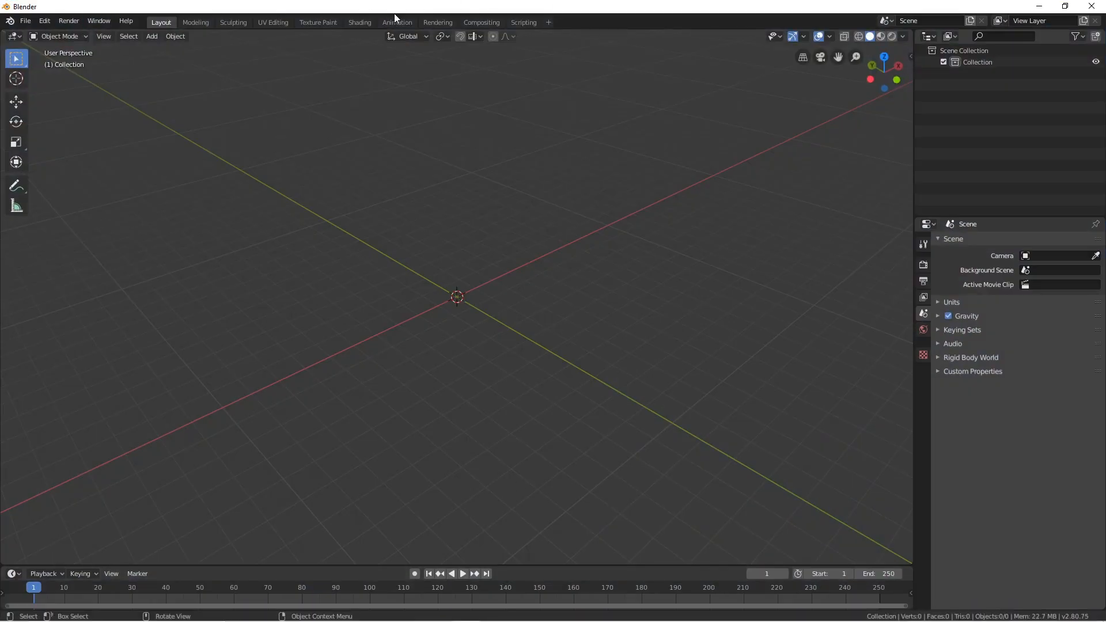
Step: Switch to Blender and add a mesh plane at the origin of the empty scene
middle_click_drag(747, 254, 680, 281)
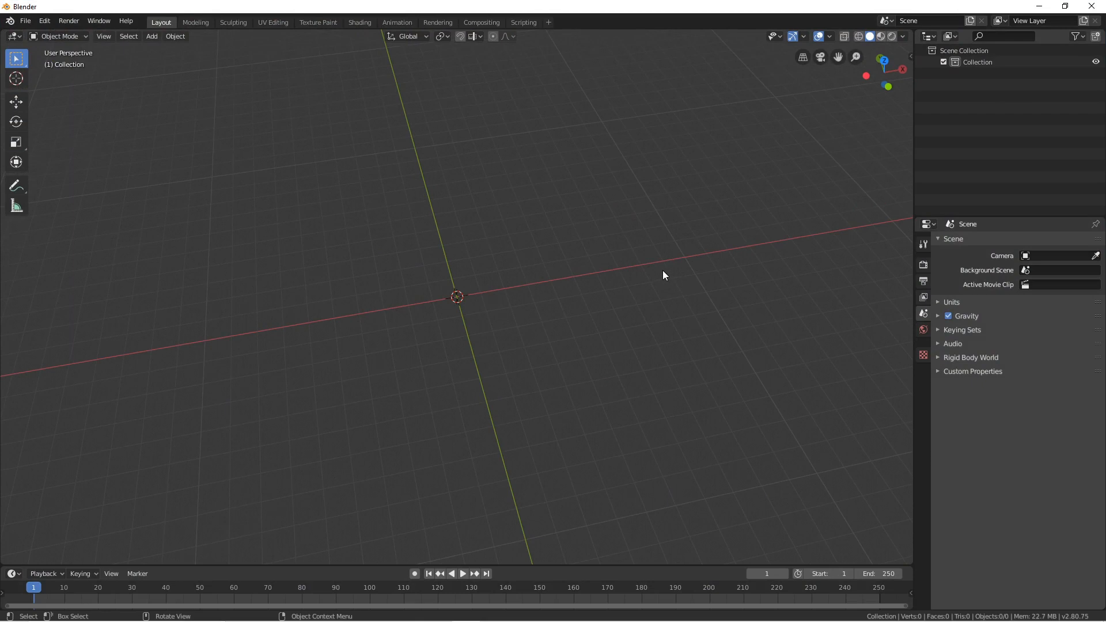
key("shift+a")
mouse_move(662, 270)
left_click(739, 269)
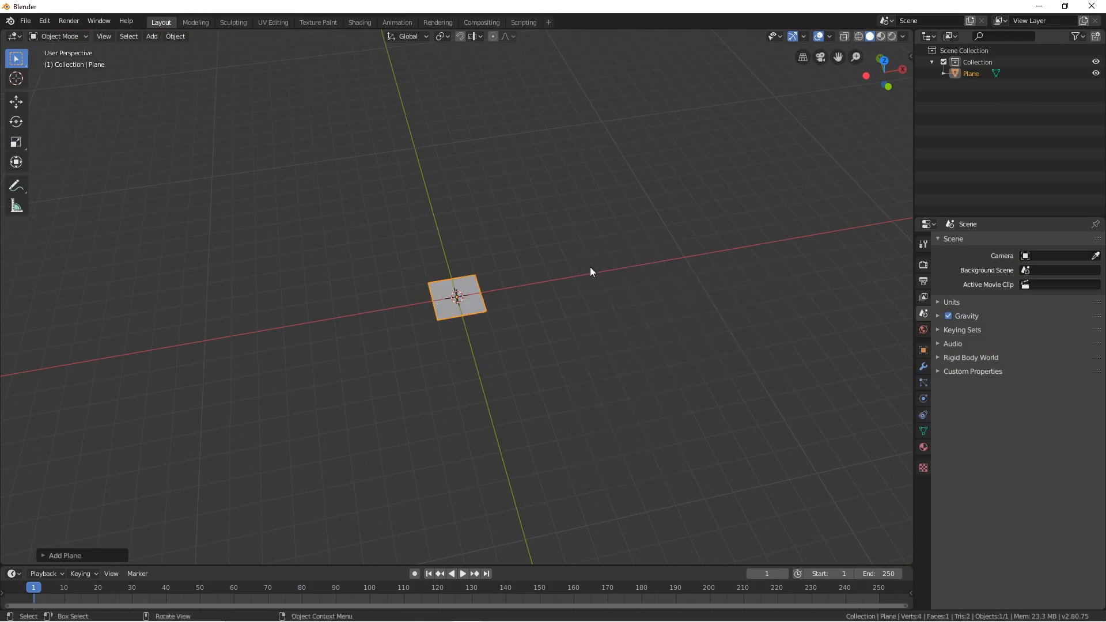
Step: Enter Edit Mode and scale the whole plane mesh uniformly to about six times its size
key("Tab")
key("s")
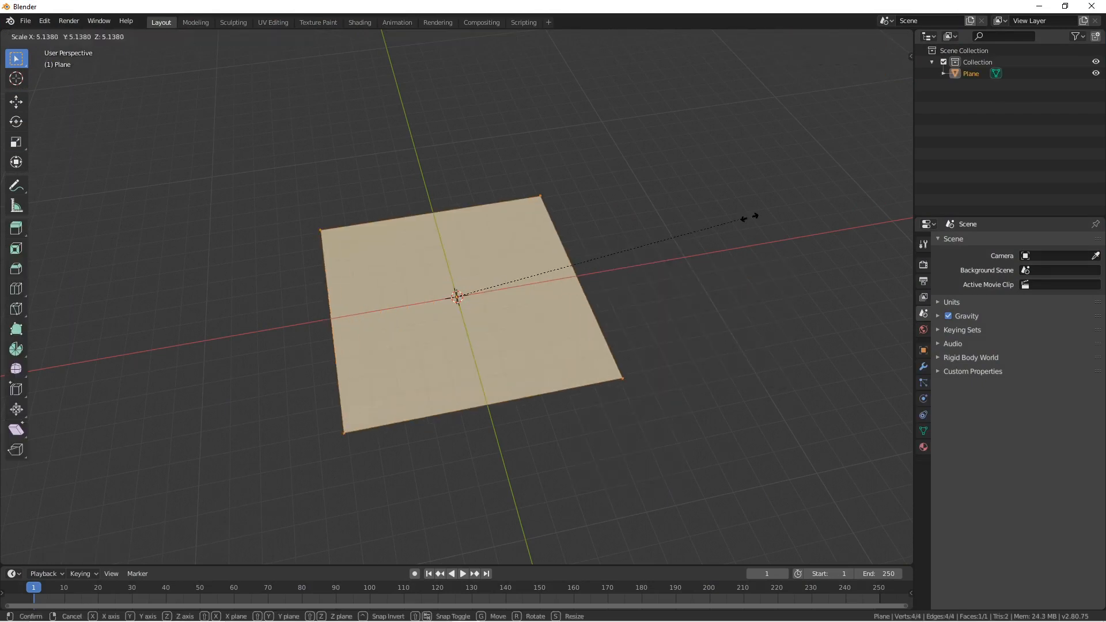
left_click(814, 205)
Step: Subdivide the plane with 10 cuts and deselect all of its vertices
right_click(506, 255)
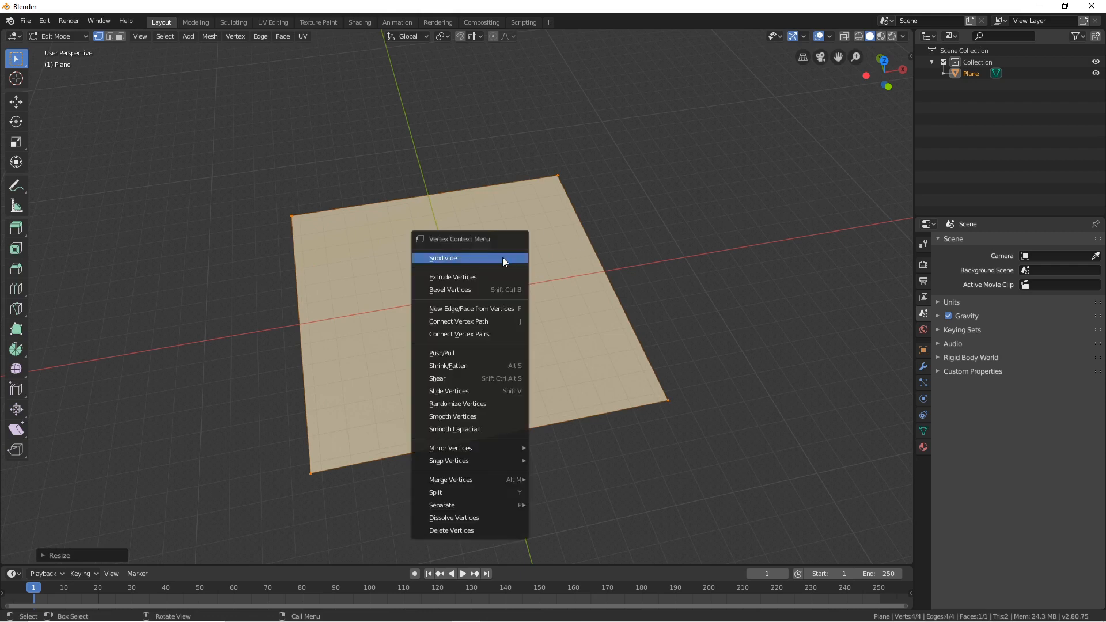
left_click(507, 258)
left_click(83, 556)
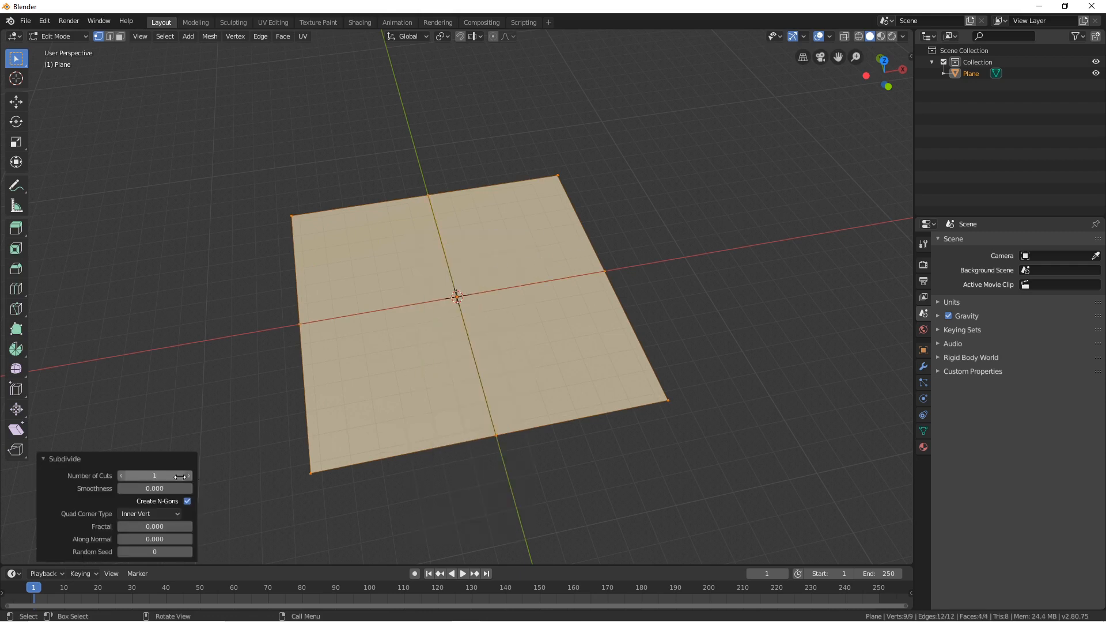
left_click_drag(163, 475, 207, 475)
key("alt+a")
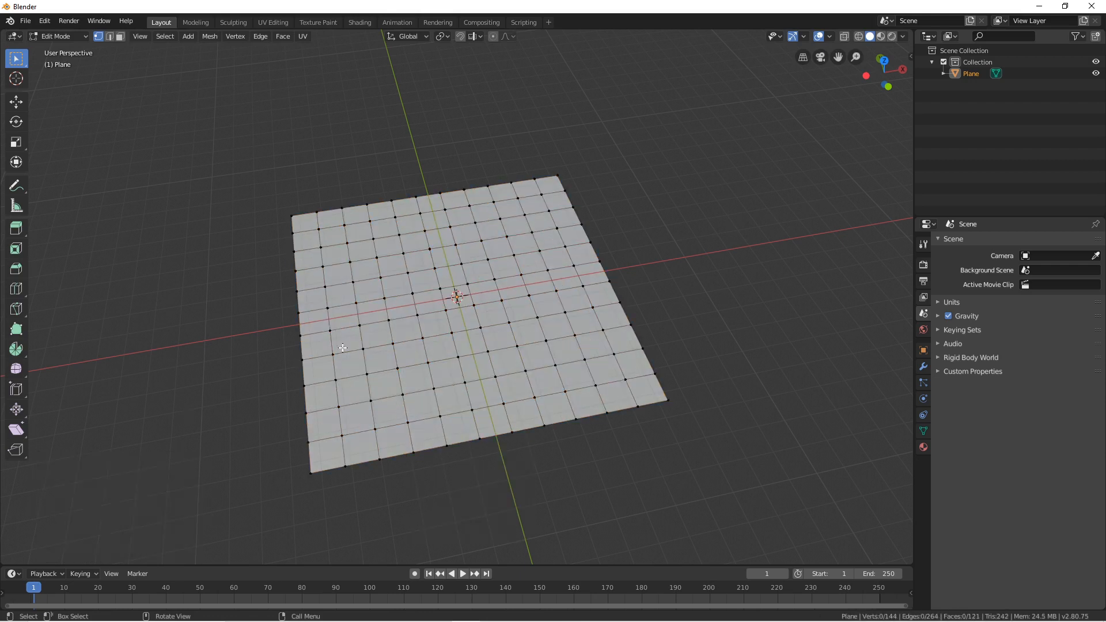
Step: Reselect the whole mesh and subdivide it a second time with 10 cuts
right_click(400, 327)
key("a")
right_click(477, 258)
left_click(477, 262)
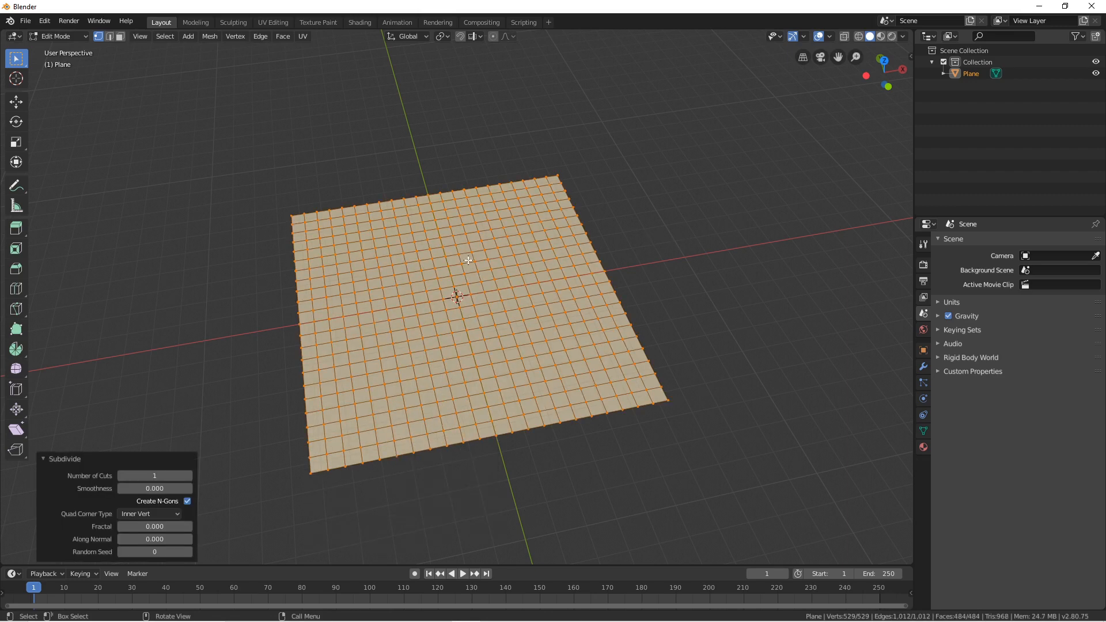
left_click(147, 475)
type("10")
key("Return")
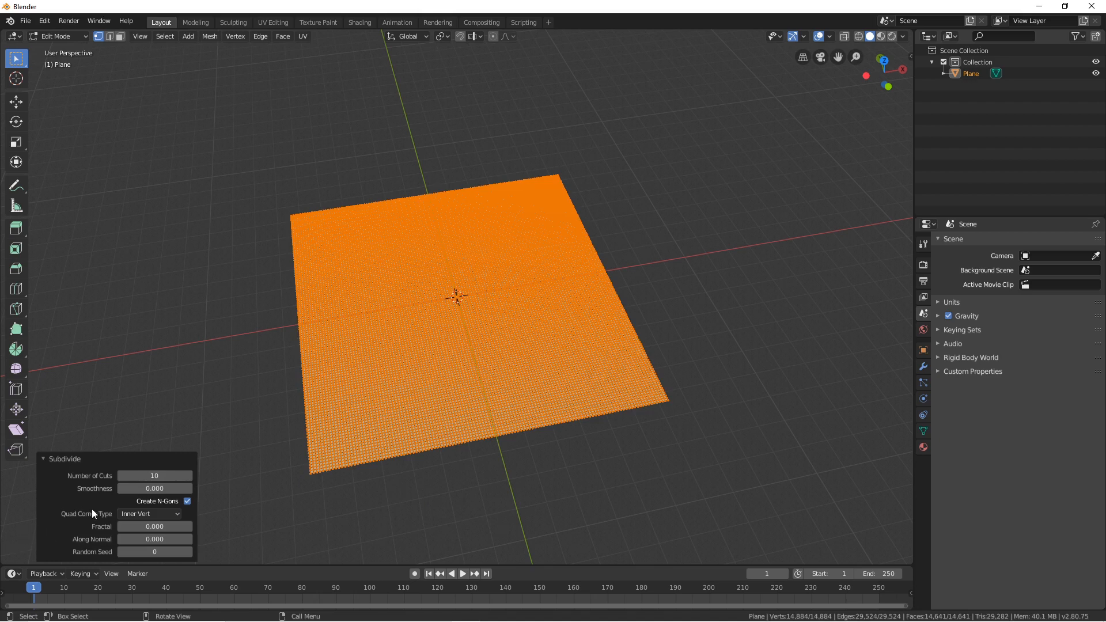
Step: Subdivide the fully selected mesh a third time, raising the number of cuts to 10
left_click(231, 407)
key("a")
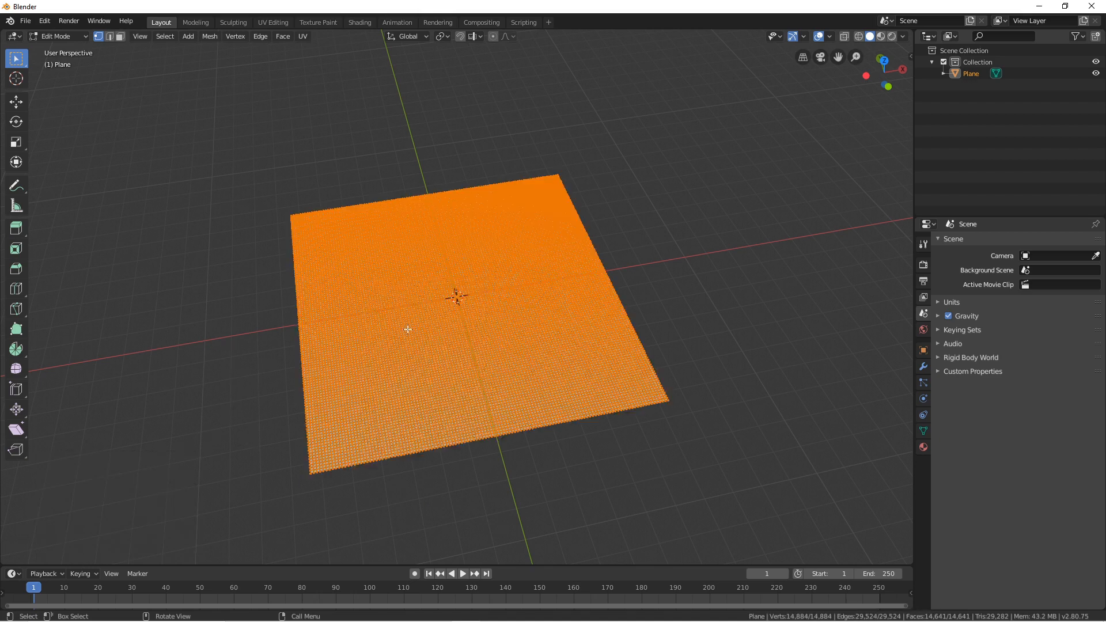
right_click(446, 314)
left_click(448, 315)
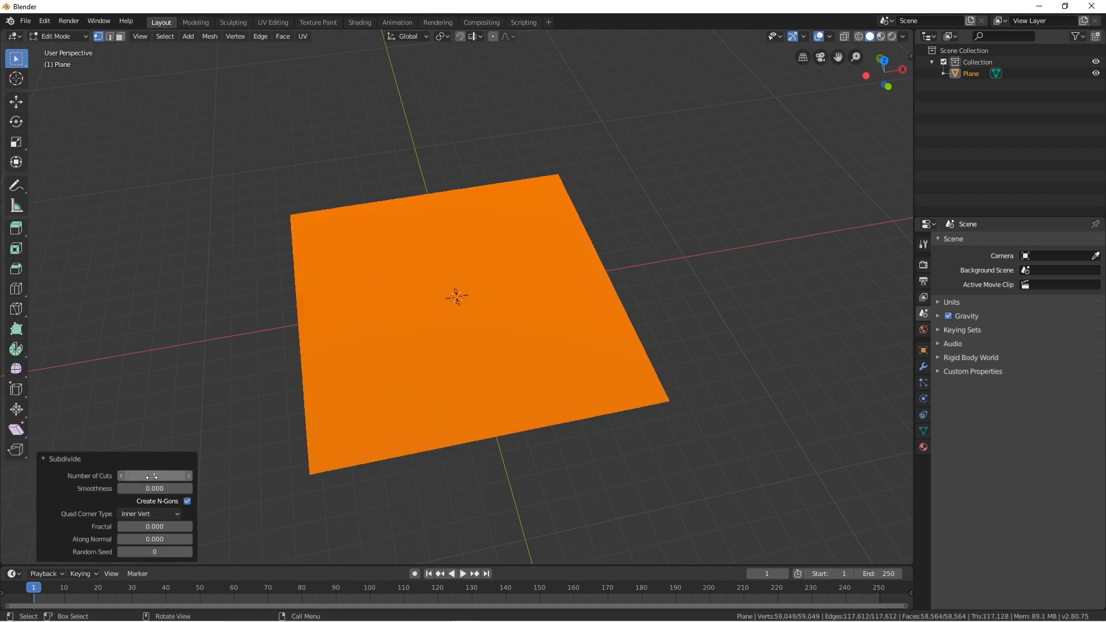
left_click_drag(151, 478, 164, 477)
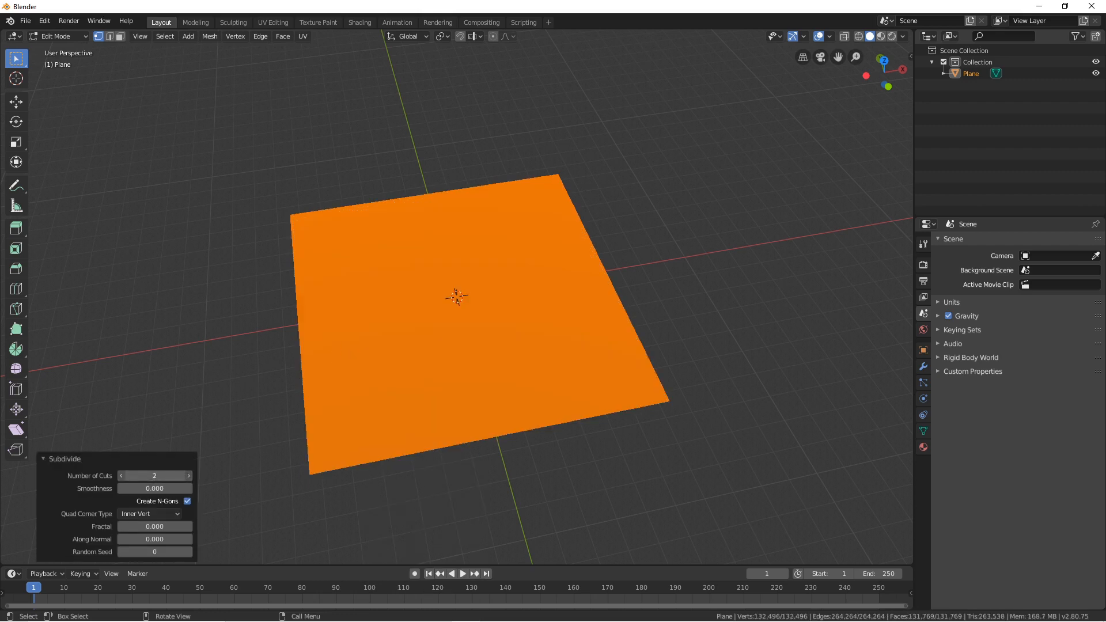
left_click_drag(164, 477, 217, 465)
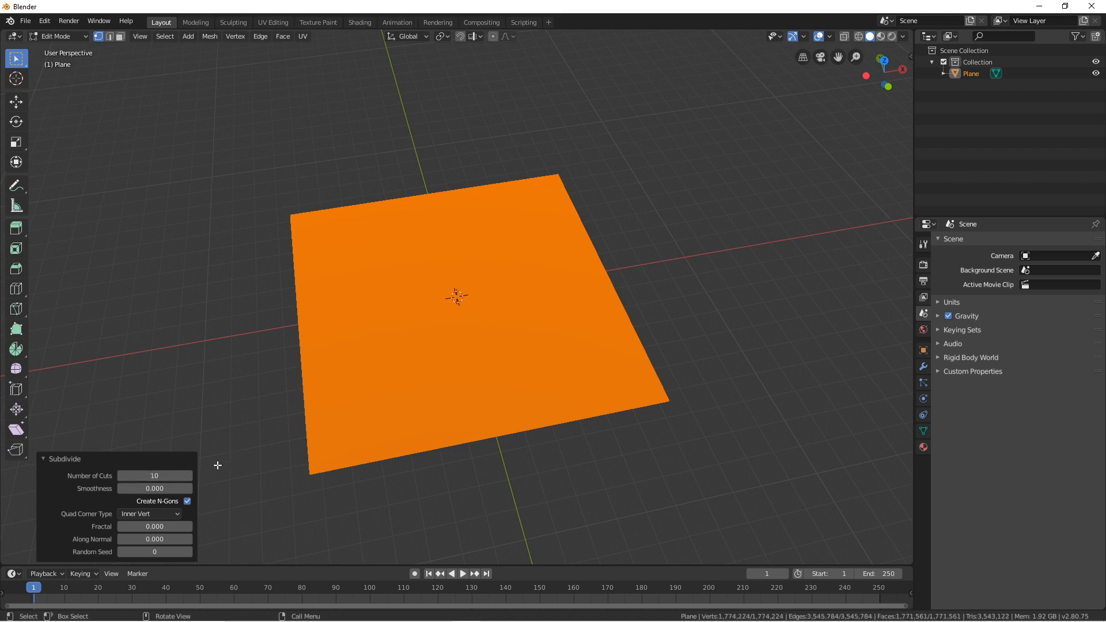
left_click(61, 460)
Step: Deselect the entire dense mesh and return to Object Mode
middle_click_drag(577, 406, 640, 411)
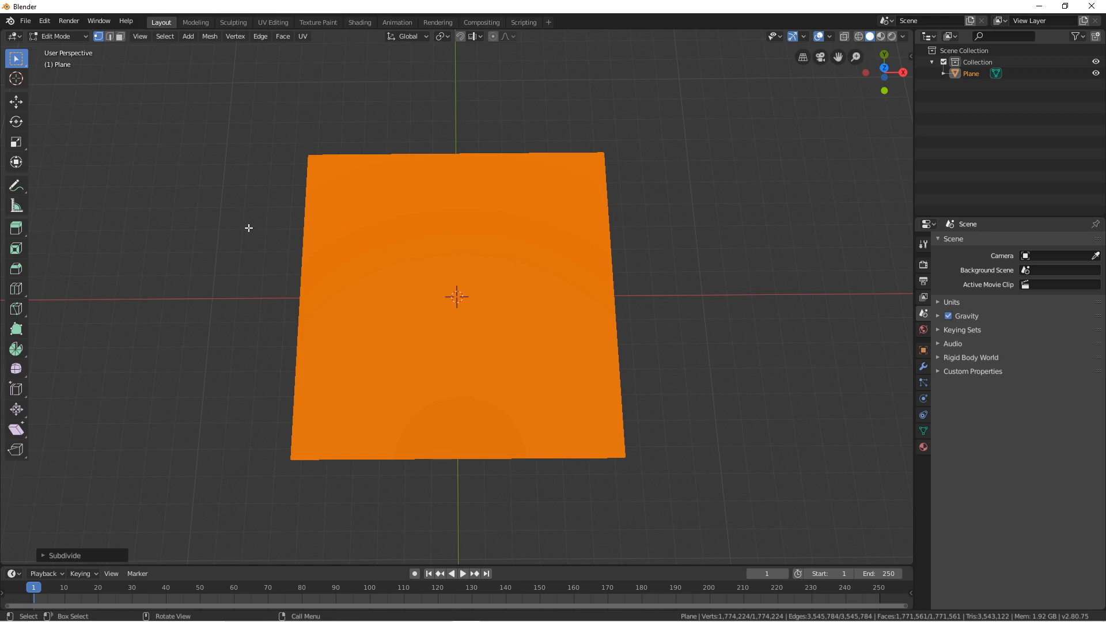
key("F3")
type("500")
key("Tab")
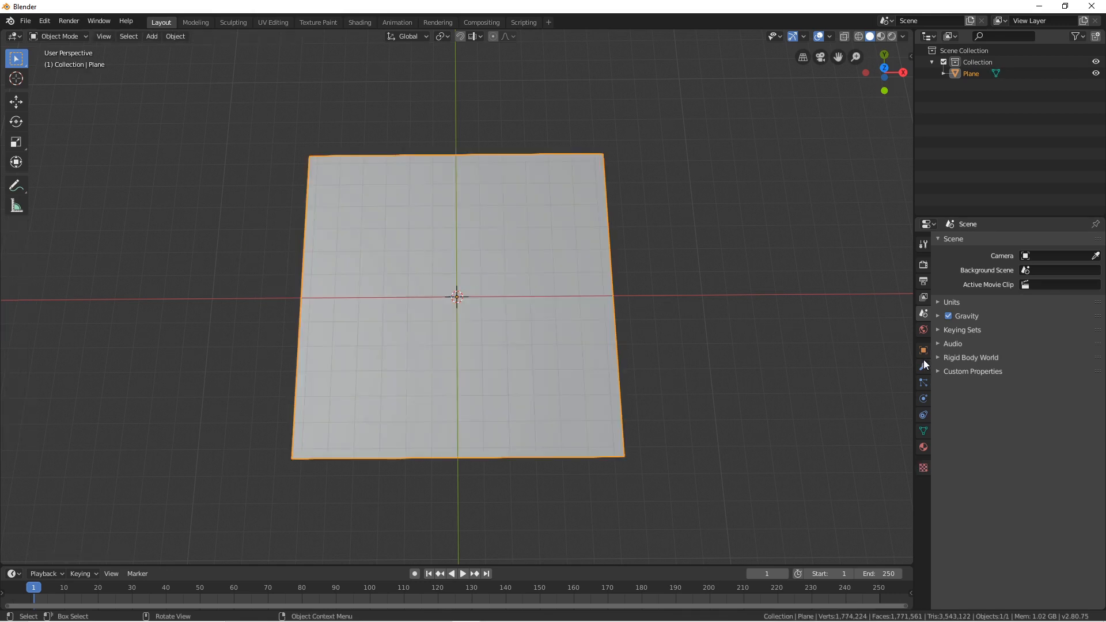
key("Tab")
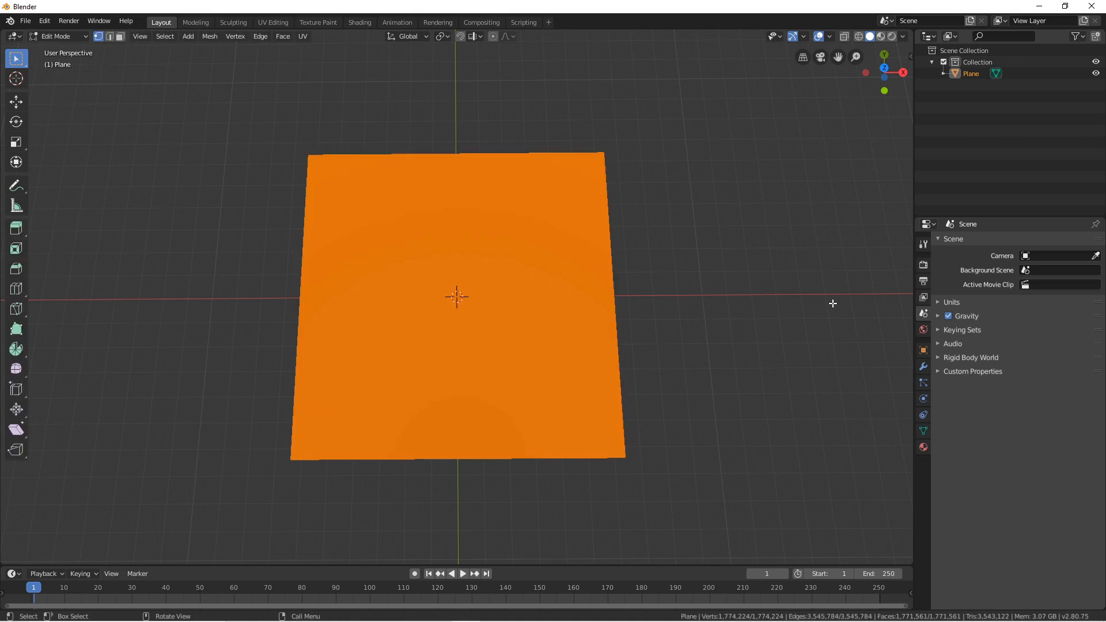
key("alt+a")
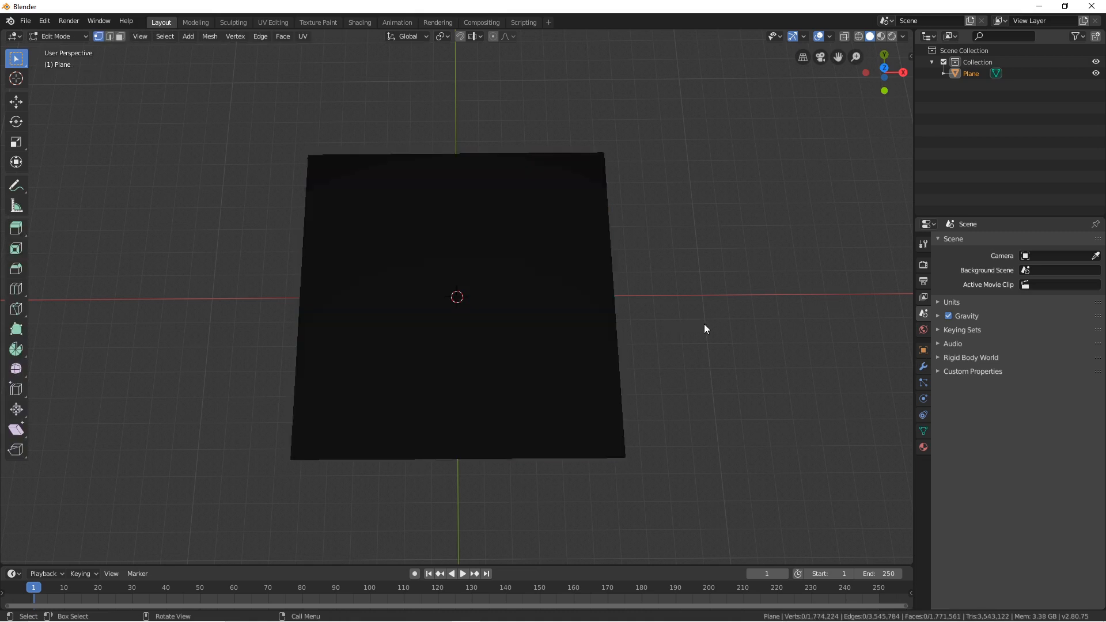
key("Tab")
Step: Add a Displace modifier to the plane and create a new image texture for it
left_click(923, 367)
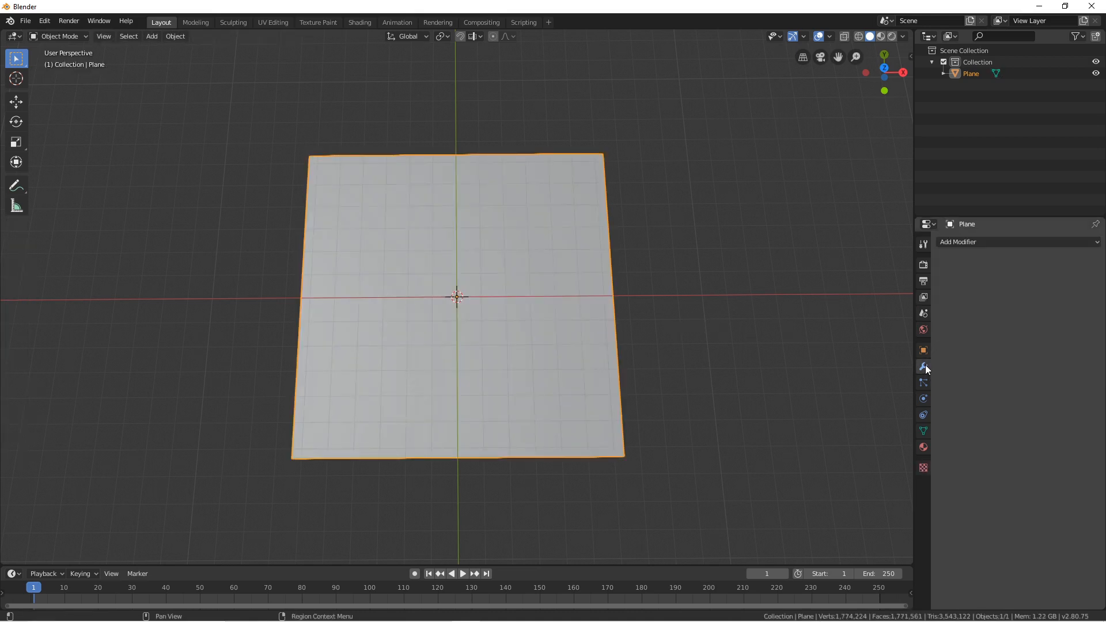
left_click(958, 241)
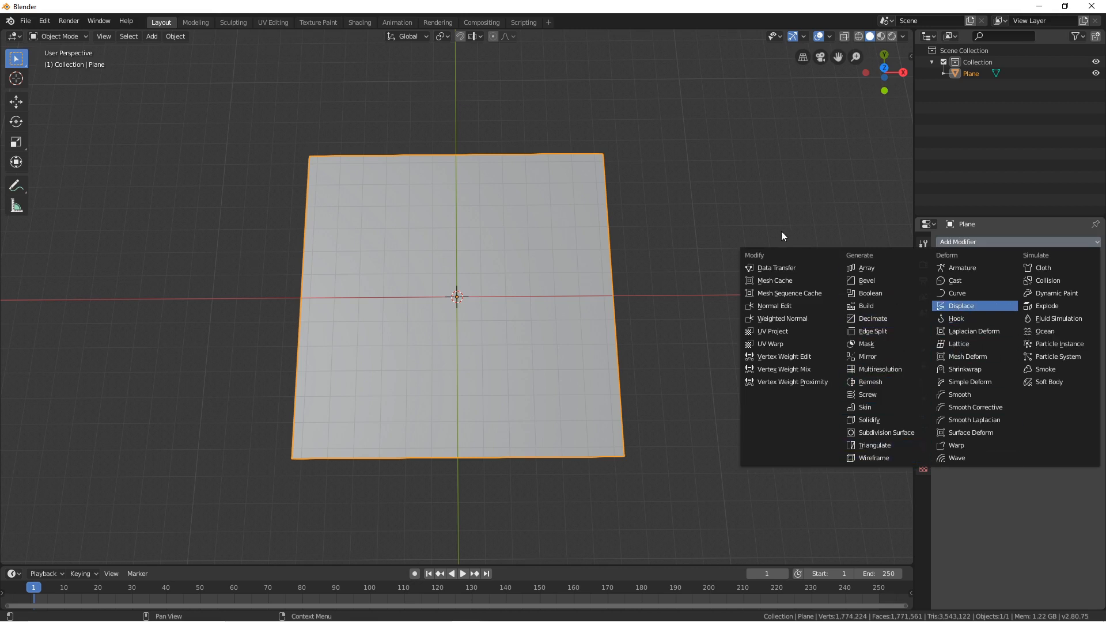
left_click(996, 304)
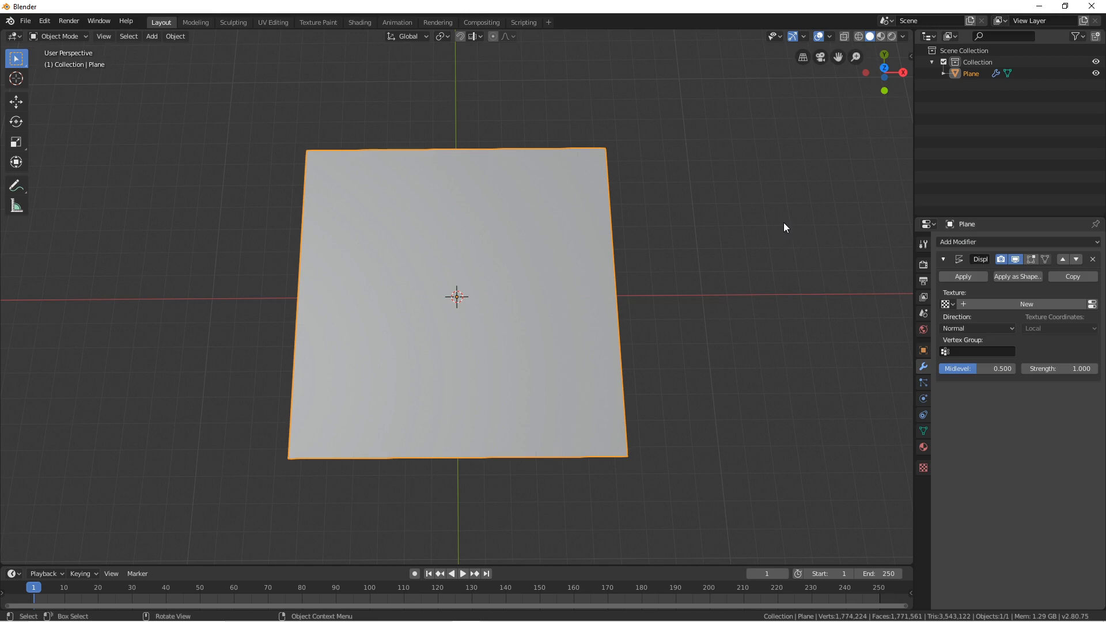
left_click(1091, 304)
left_click(988, 259)
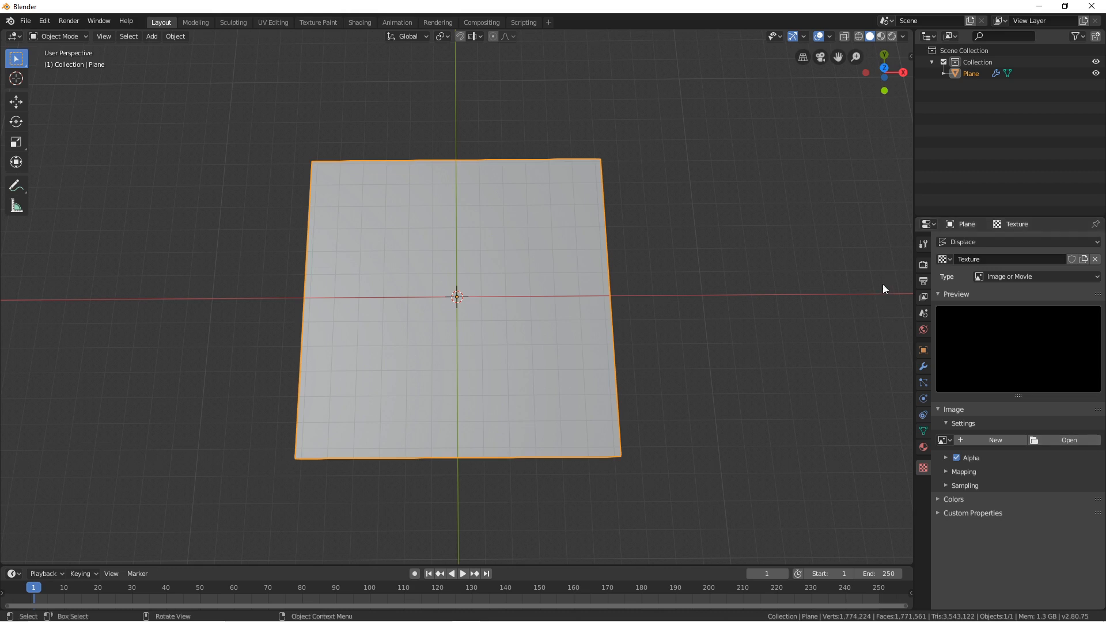
Step: Load Untitled.png from the Desktop as the image of the displacement texture
left_click(1070, 441)
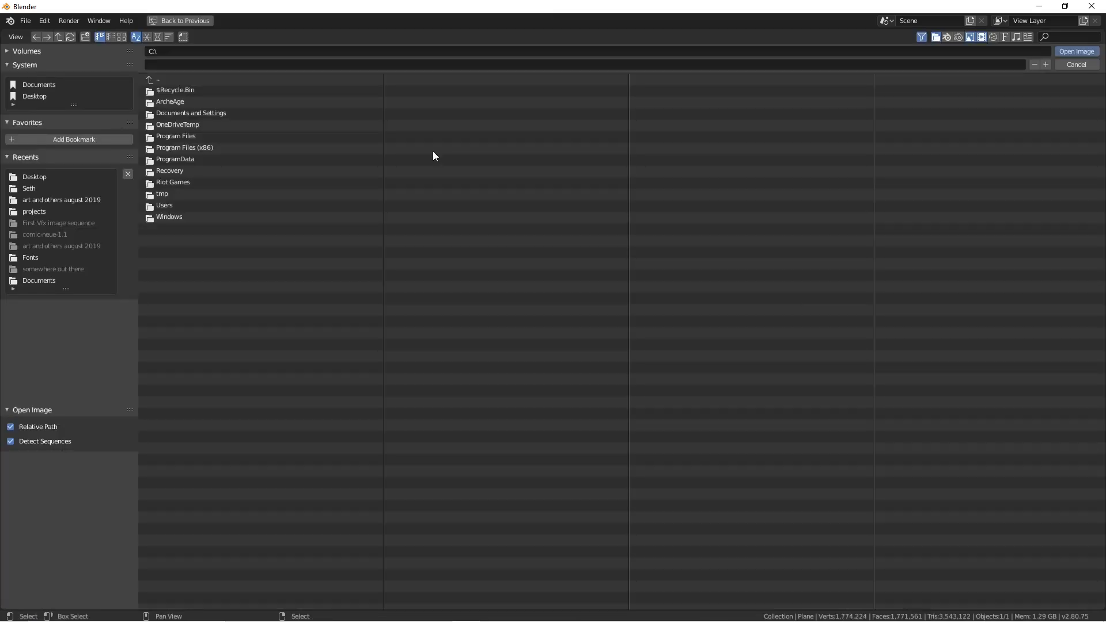
left_click(37, 177)
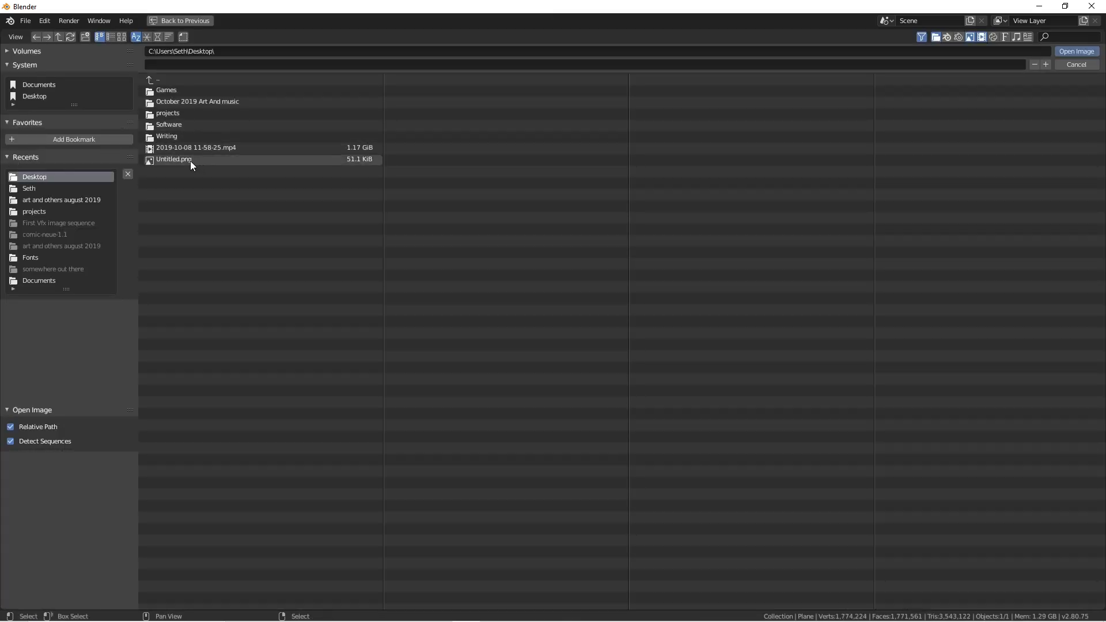
double_click(192, 161)
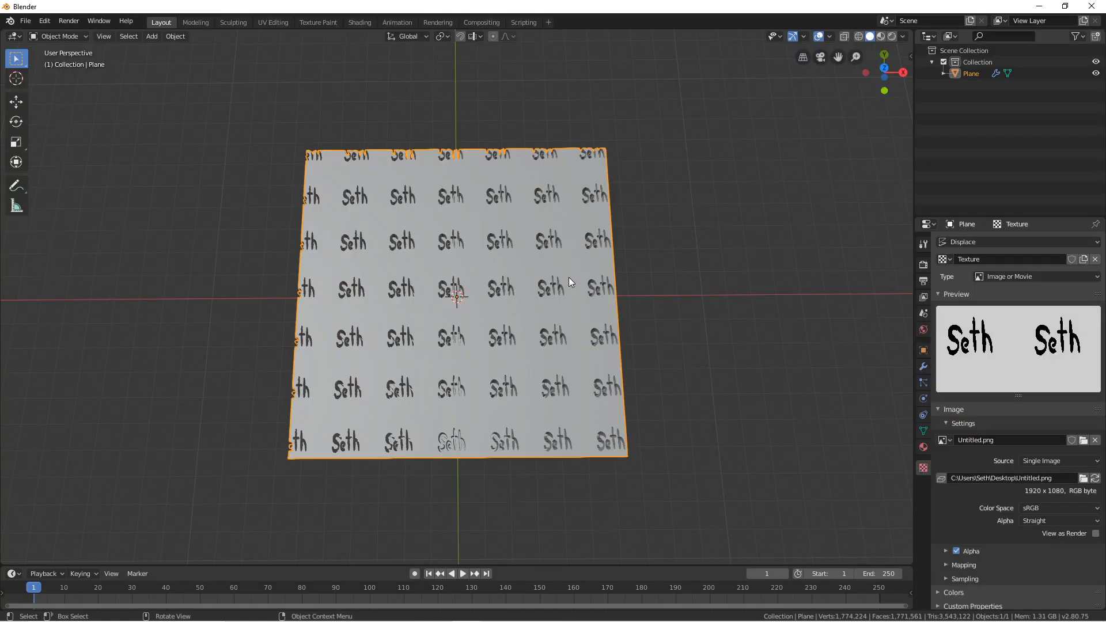
Step: Try Clip Cube as the extension in the texture's image mapping, and set the extension to Extend instead
middle_click_drag(595, 301, 507, 282)
scroll(995, 461, "down", 1)
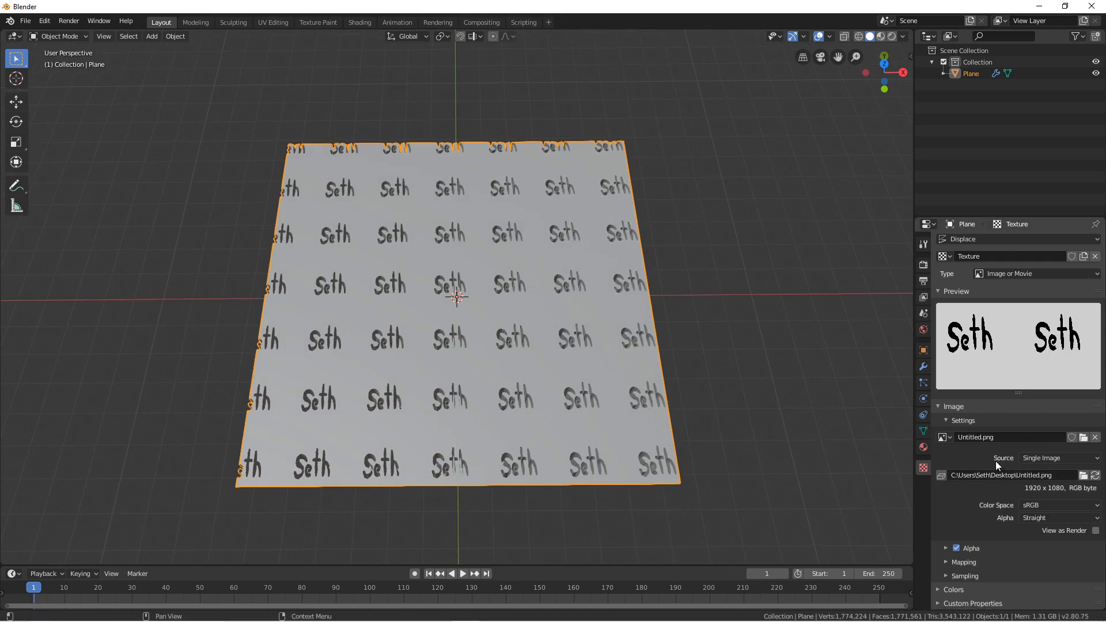
left_click(984, 563)
scroll(959, 513, "down", 5)
left_click(1037, 493)
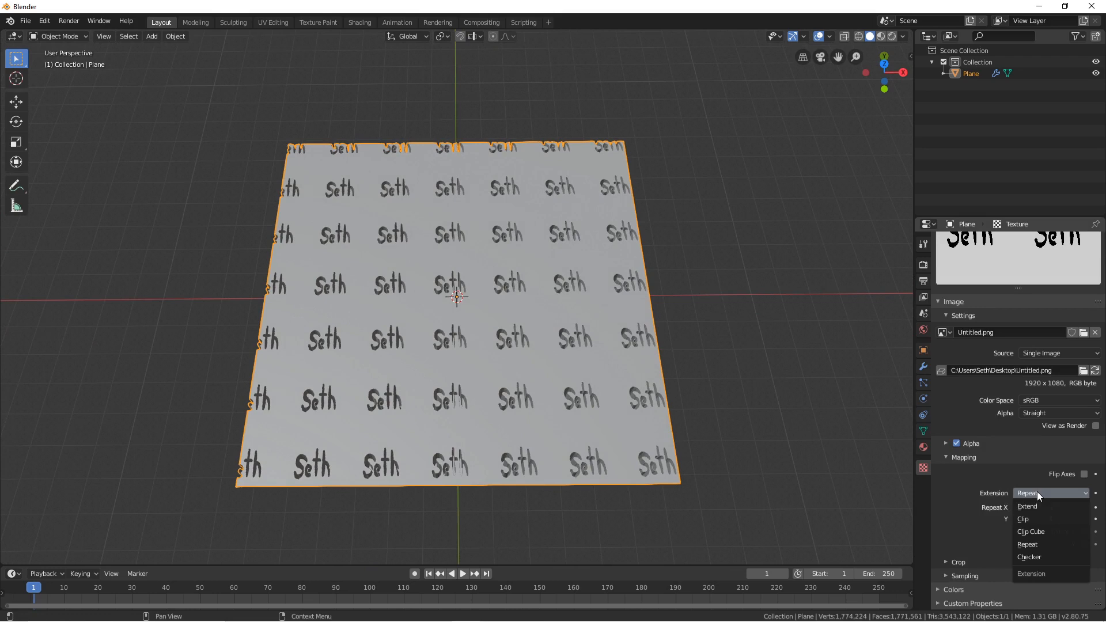
left_click(1051, 531)
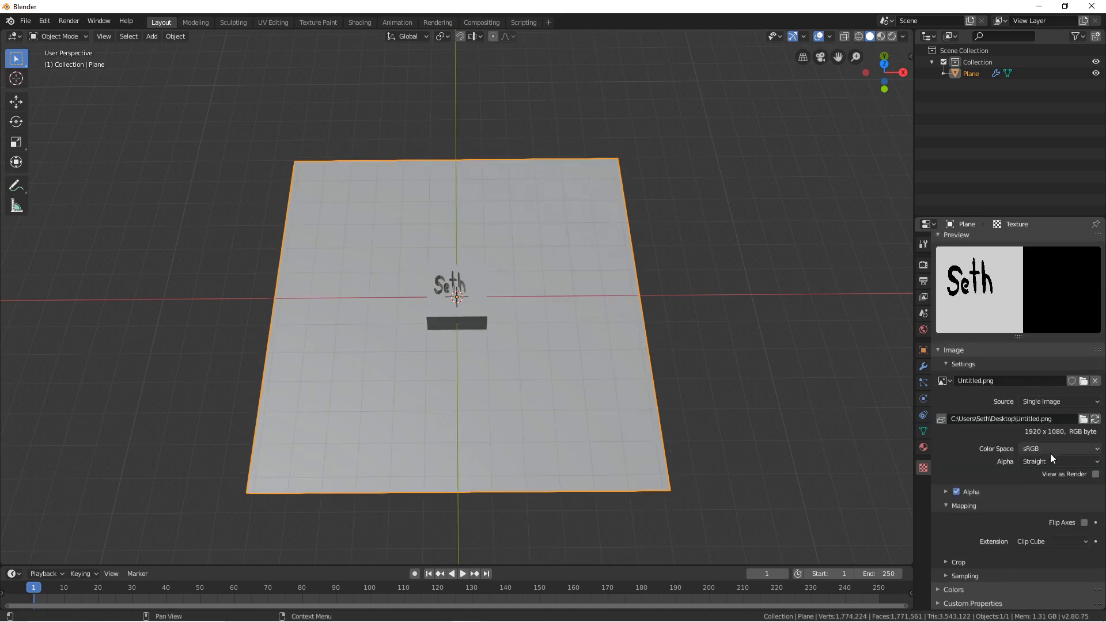
left_click(1046, 541)
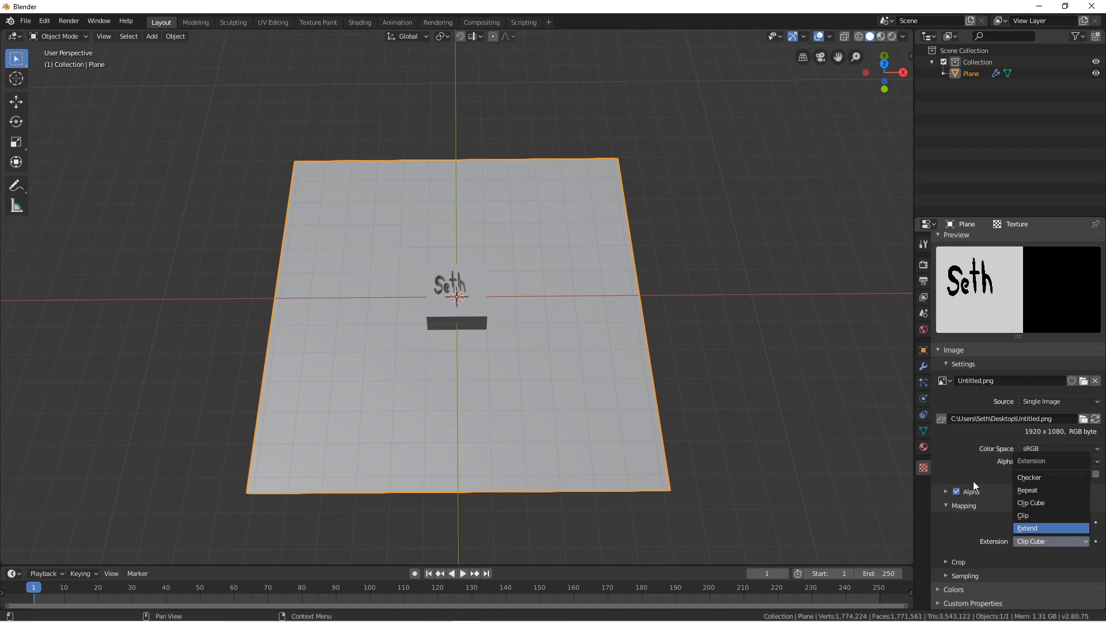
key("Return")
Step: Examine the displaced lettering in the middle of the plane from several angles and distances
middle_click_drag(461, 254, 514, 254)
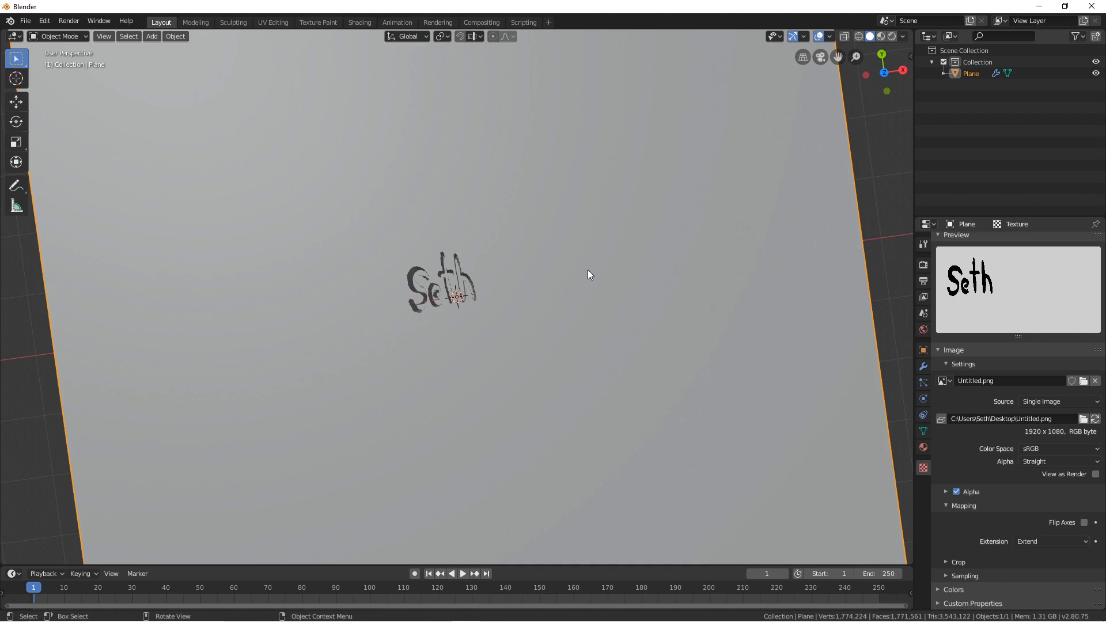
scroll(587, 270, "down", 2)
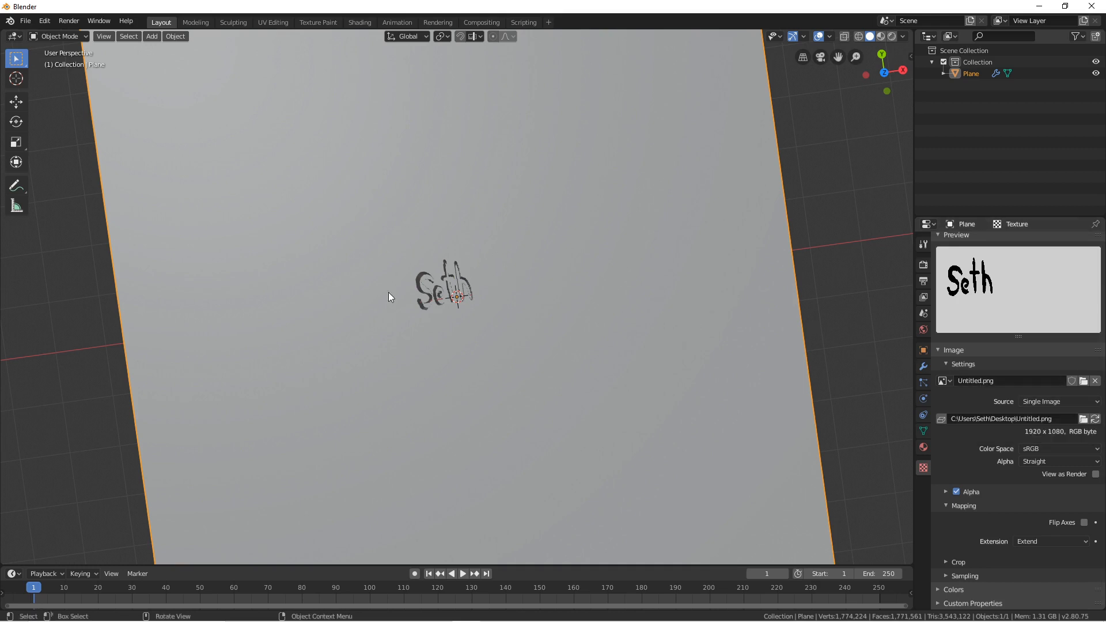
middle_click_drag(600, 321, 574, 282)
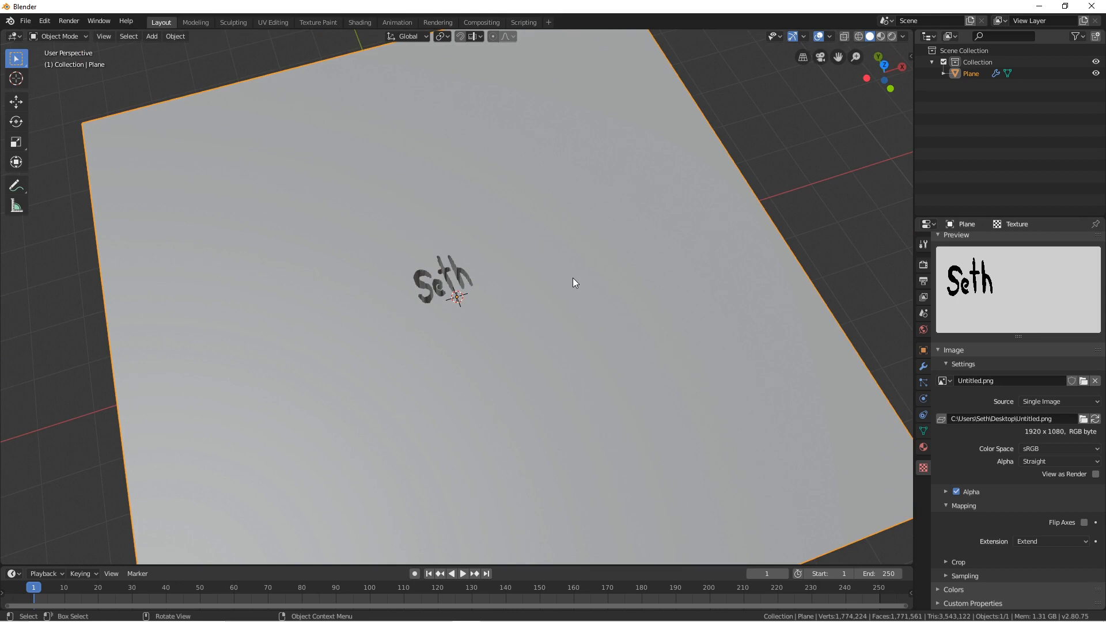
middle_click_drag(595, 266, 578, 317)
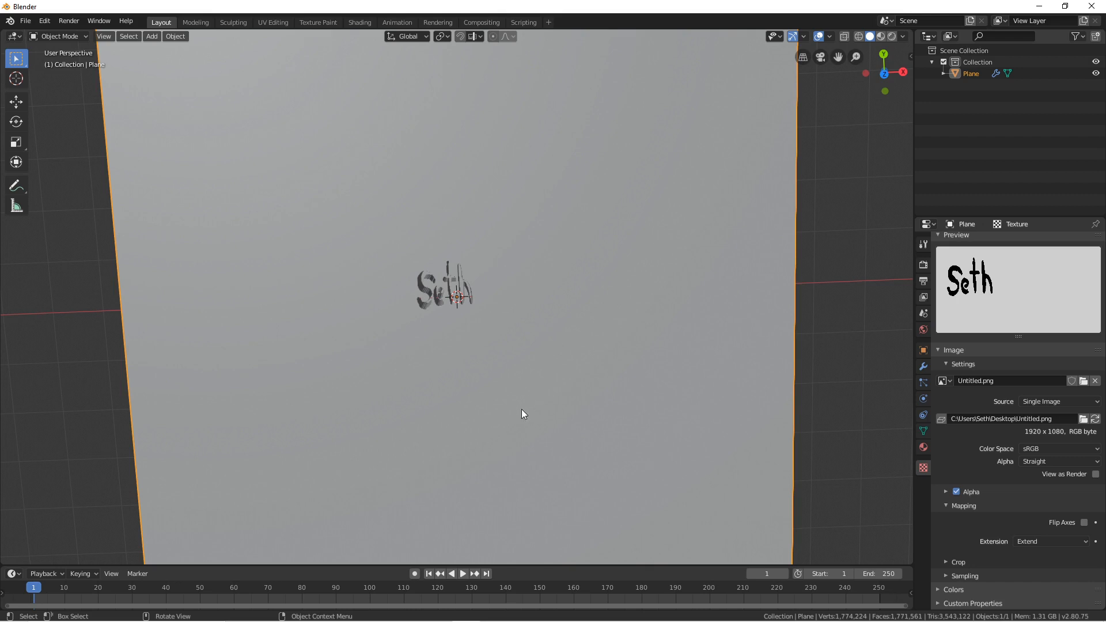
middle_click_drag(521, 410, 633, 368)
scroll(488, 328, "up", 2)
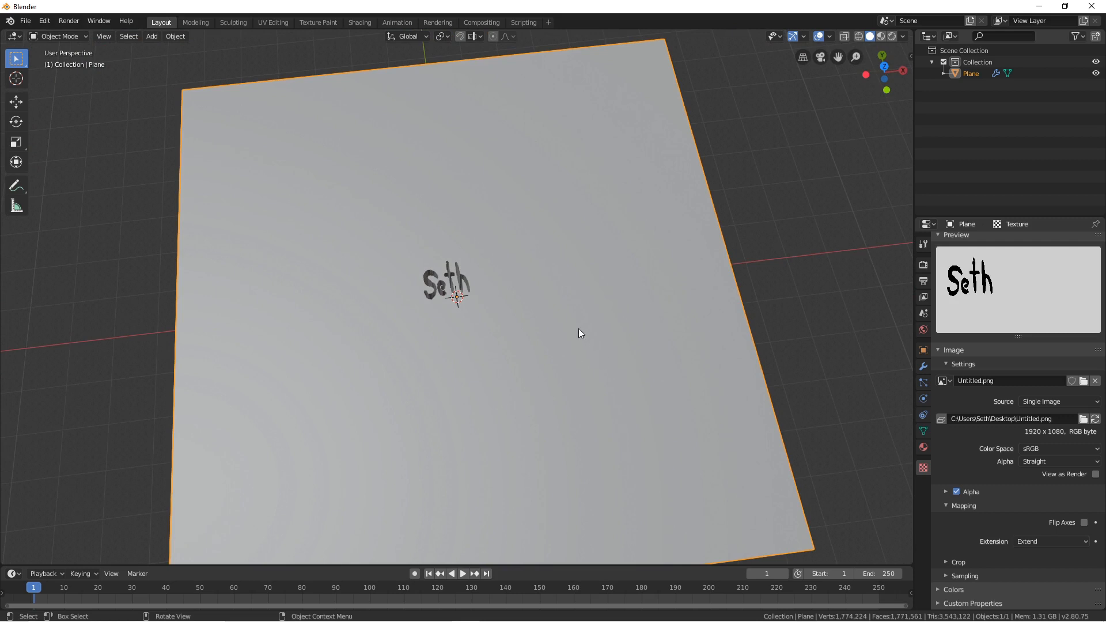
middle_click_drag(526, 287, 524, 250)
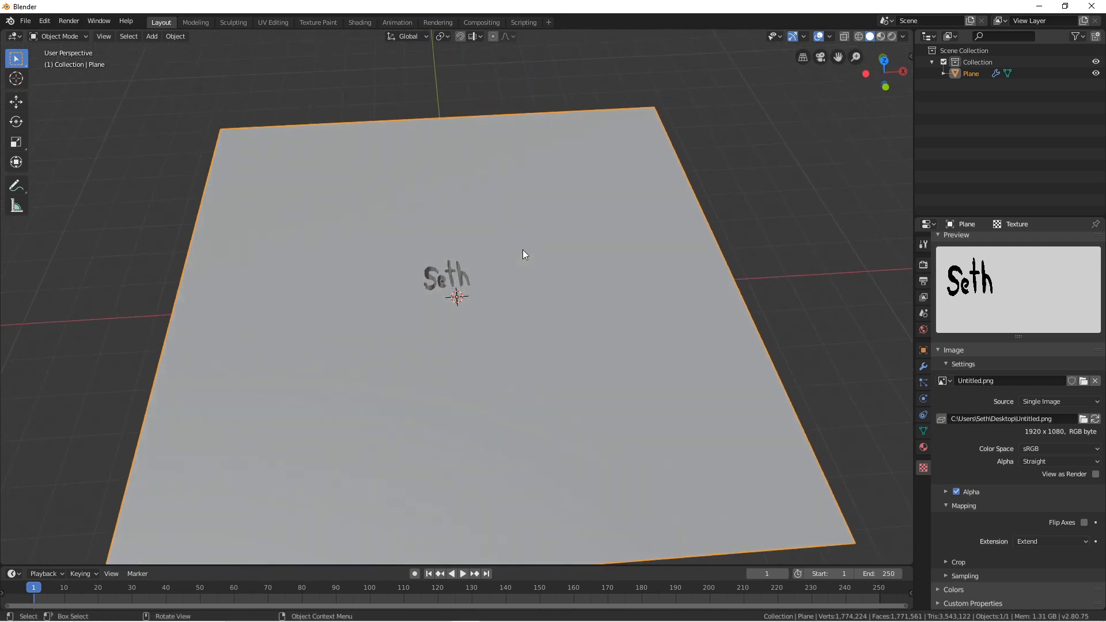
scroll(535, 275, "down", 3)
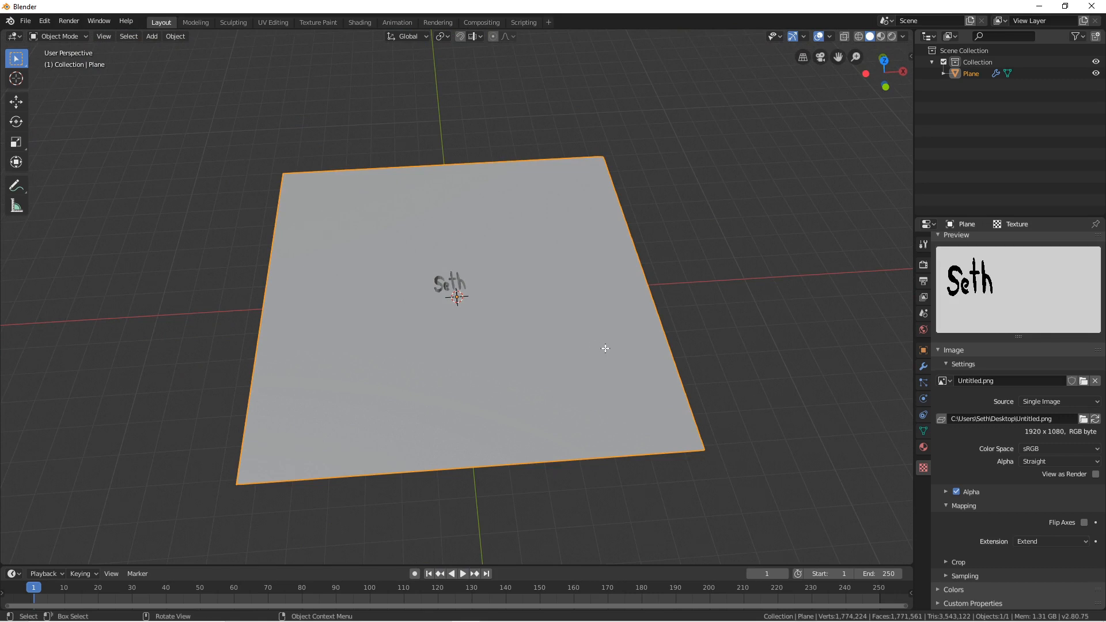
Step: Check the plane's mesh in Edit Mode, and apply the Displace modifier in Object Mode
key("Tab")
middle_click_drag(602, 347, 590, 398)
key("Tab")
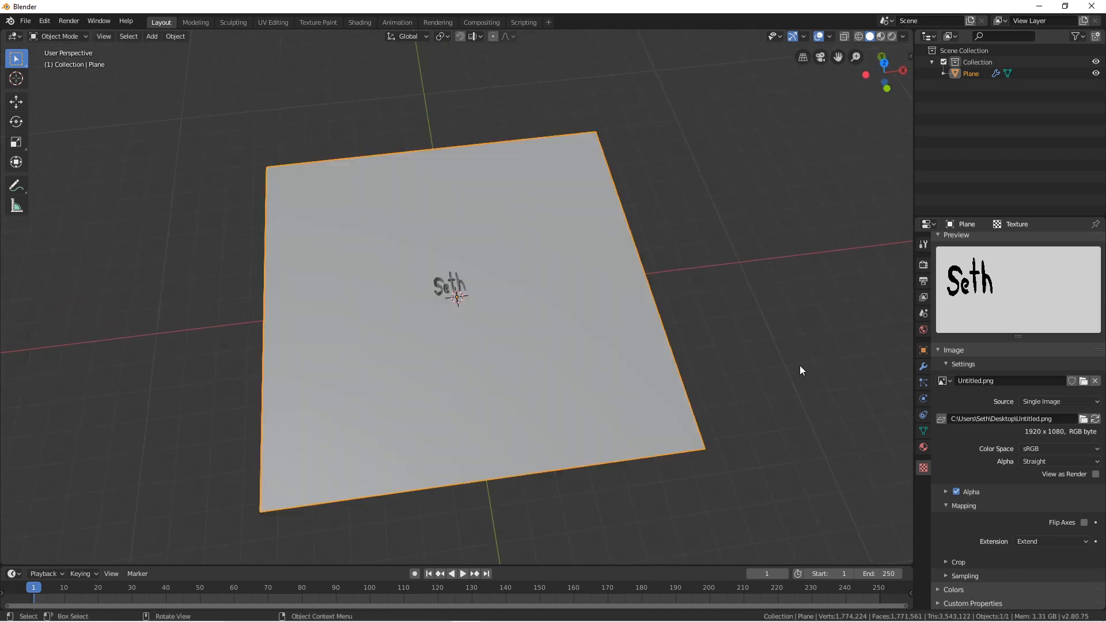
left_click(923, 367)
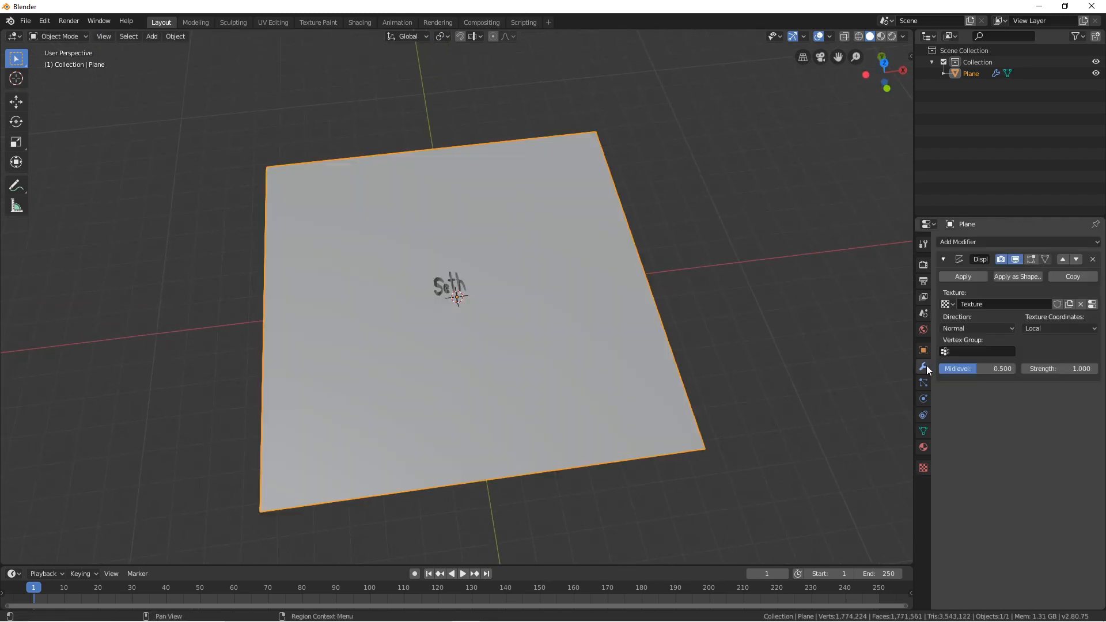
left_click(976, 277)
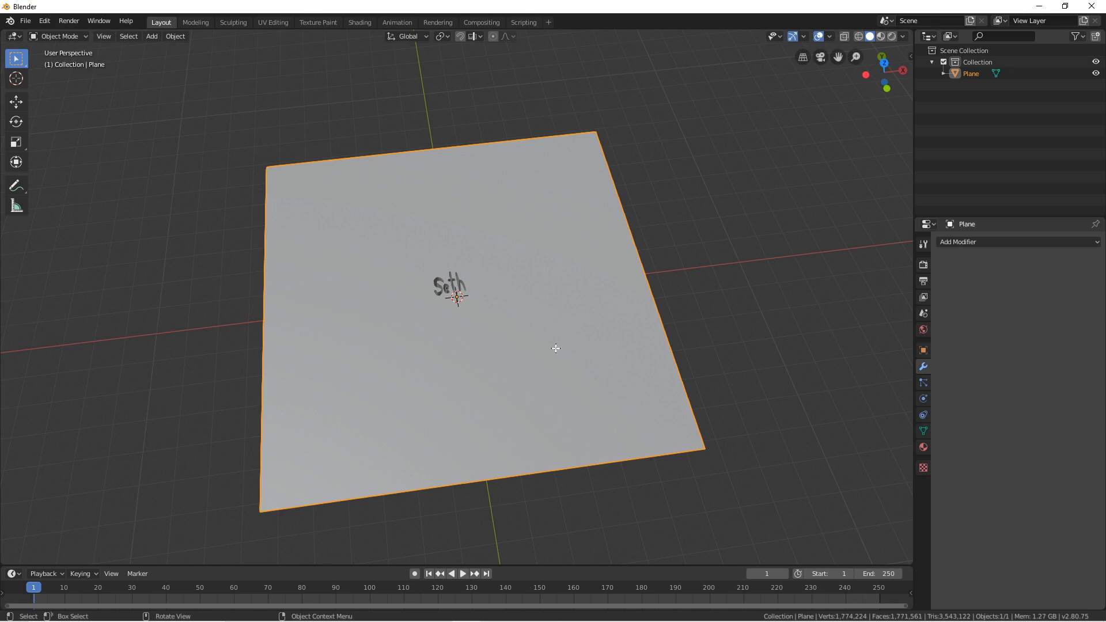
Step: In Edit Mode with X-ray wireframe display, select the flat surface around the sunken lettering and delete its vertices
key("Tab")
middle_click_drag(560, 349, 437, 249)
key("alt+z")
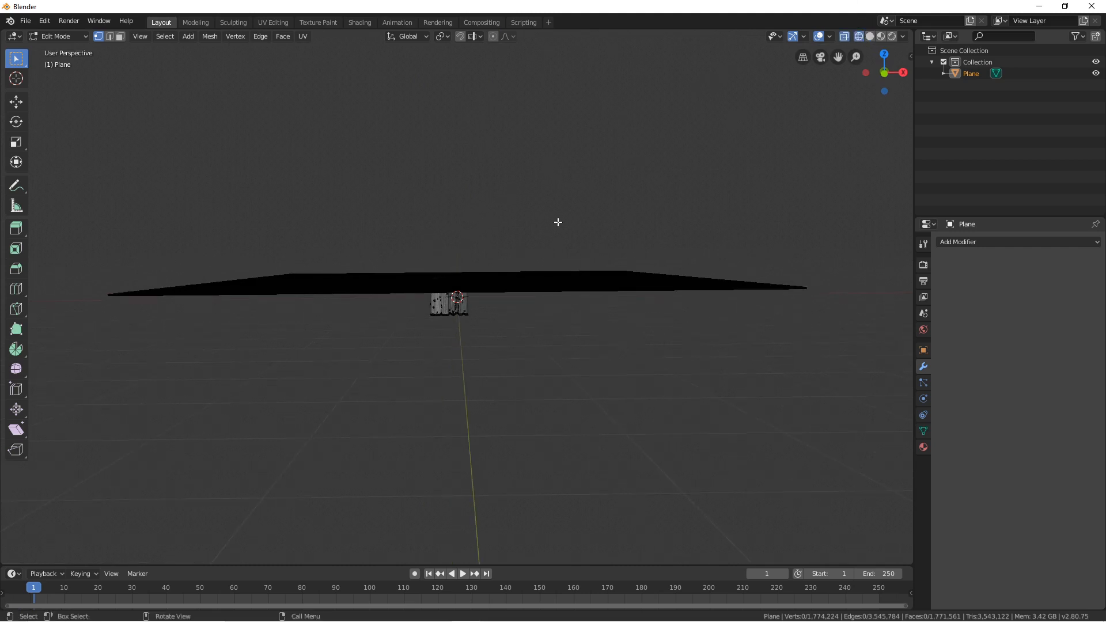
middle_click_drag(252, 222, 252, 222)
key("b")
left_click_drag(844, 210, 67, 309)
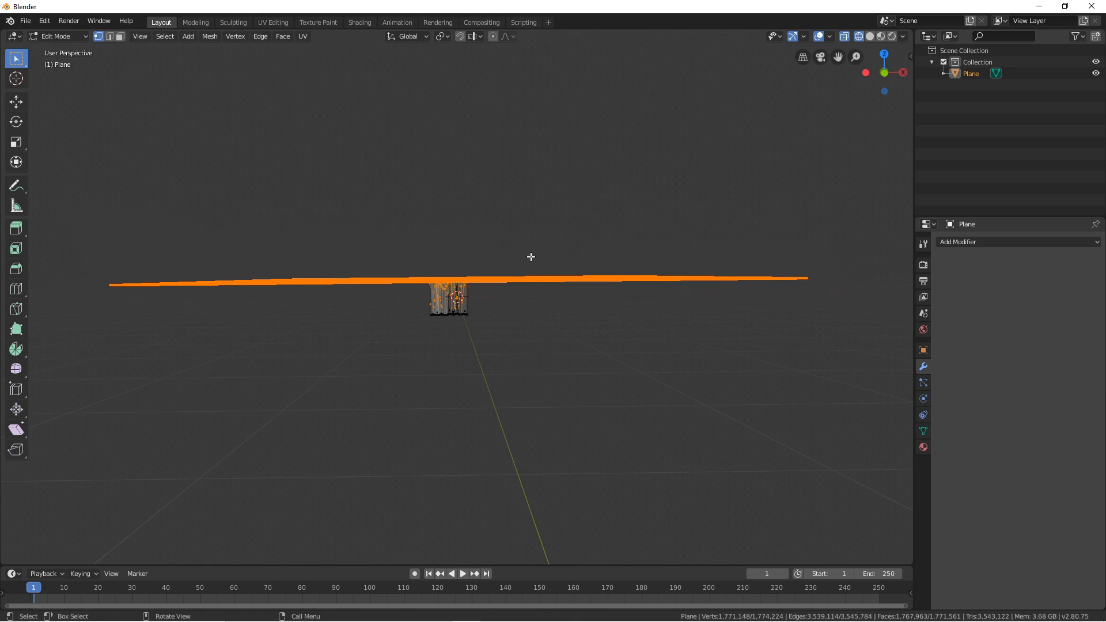
middle_click_drag(528, 257, 444, 325)
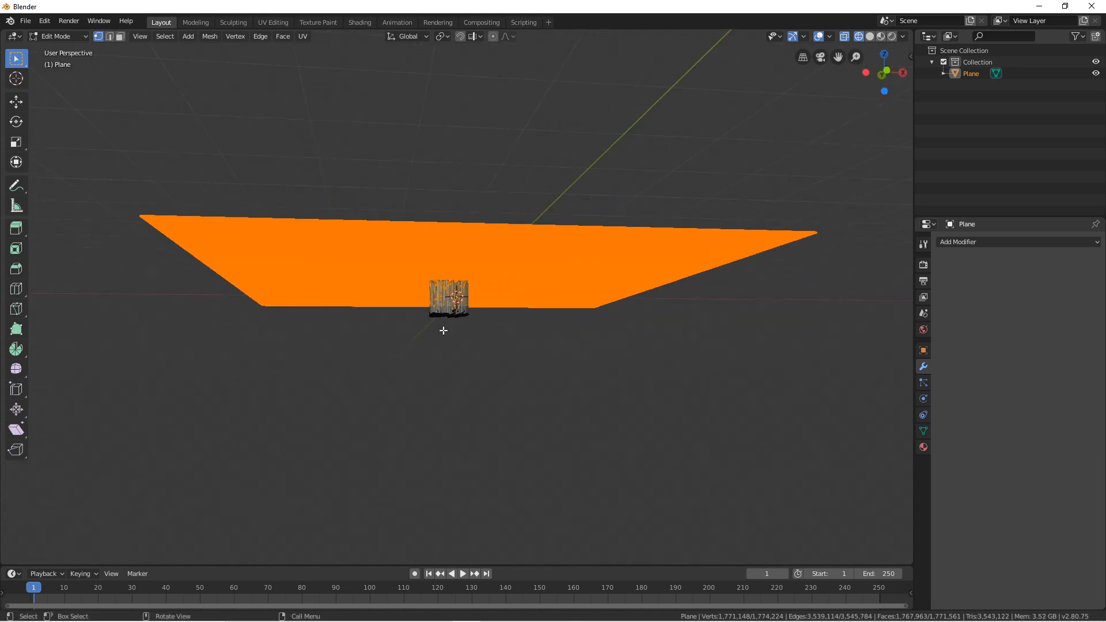
middle_click_drag(555, 230, 548, 250)
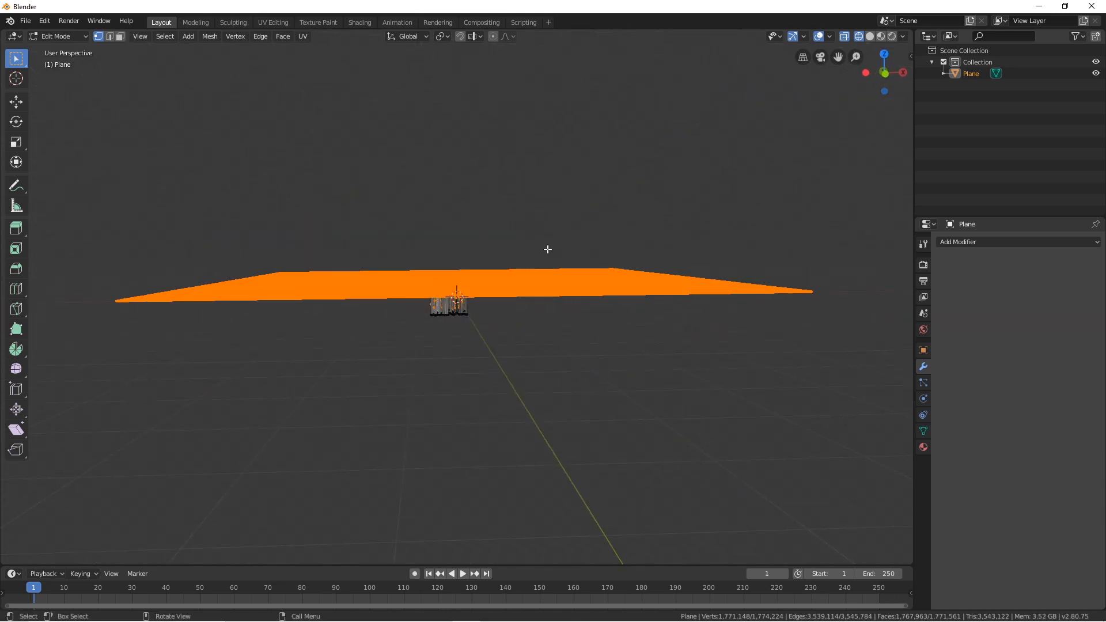
key("x")
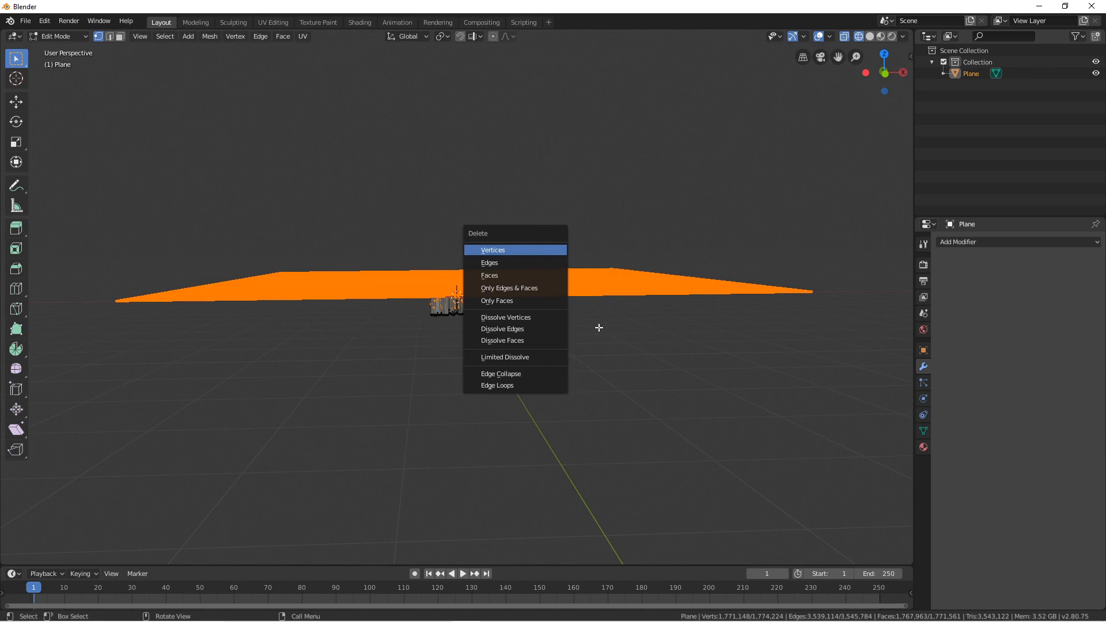
key("Return")
Step: Select the stray vertices sticking up above the flat lettering in vertex select mode, and delete them
middle_click_drag(466, 238, 552, 346)
scroll(466, 242, "up", 5)
middle_click_drag(424, 375, 432, 315)
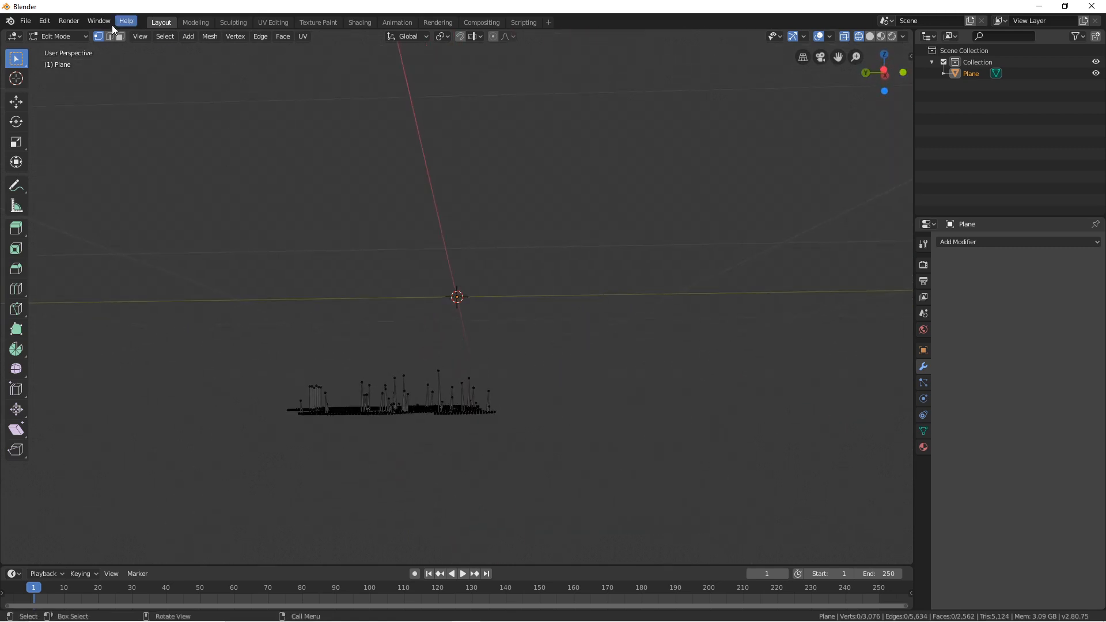
left_click(121, 35)
left_click(98, 36)
middle_click_drag(364, 283, 529, 349)
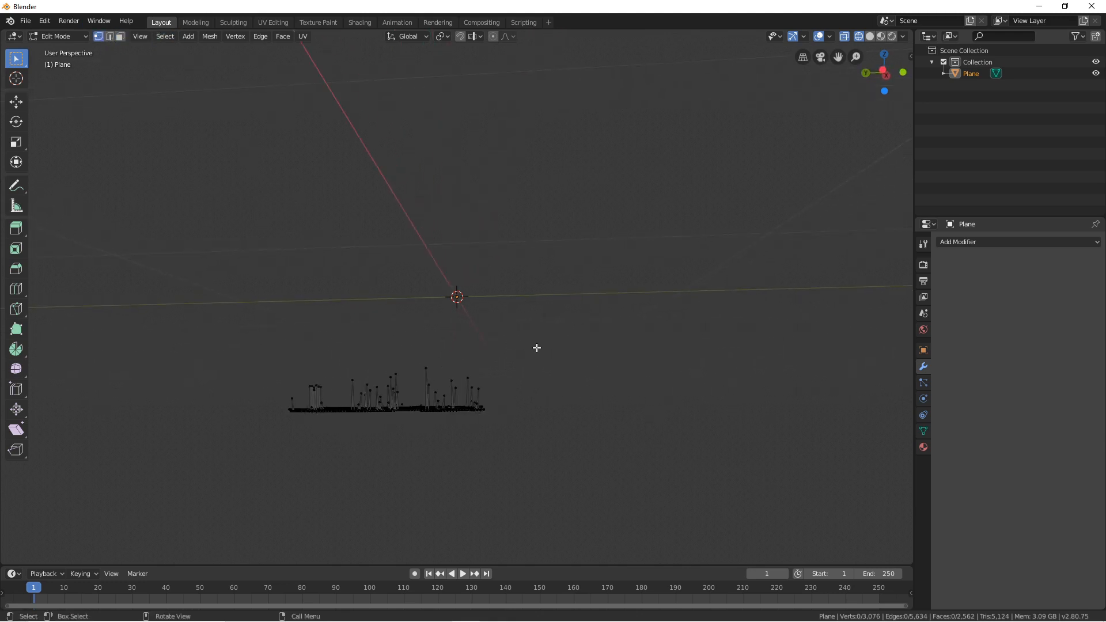
key("b")
left_click_drag(559, 327, 237, 407)
middle_click_drag(258, 403, 268, 484)
middle_click_drag(306, 416, 299, 438)
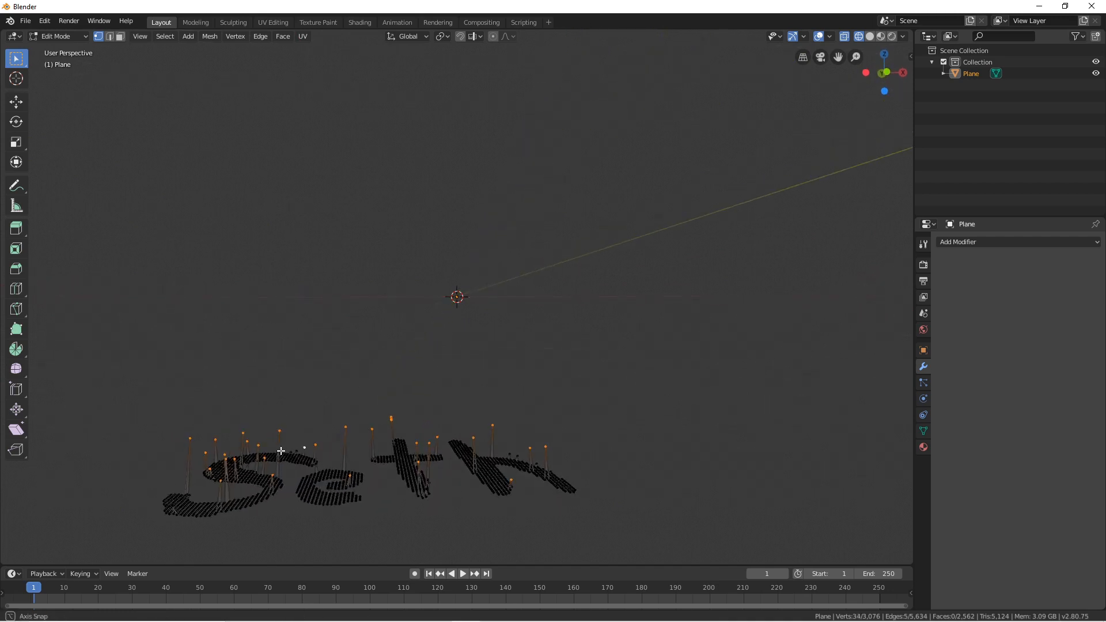
key("x")
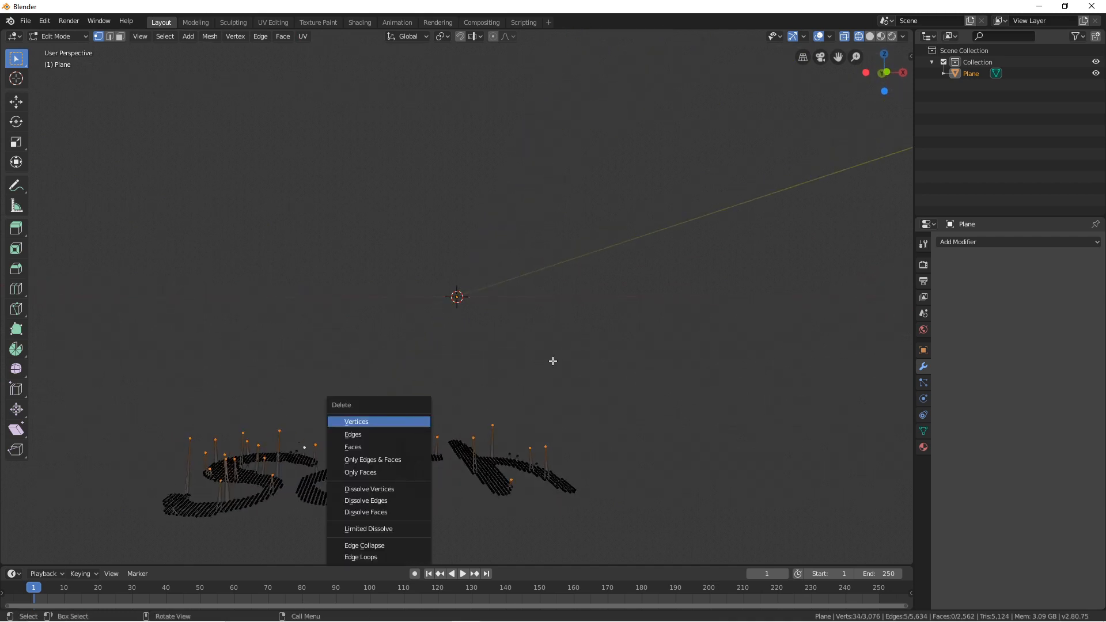
key("Return")
Step: Delete the two leftover stray vertices beside the arch of the letter h
left_click(510, 448, "shift")
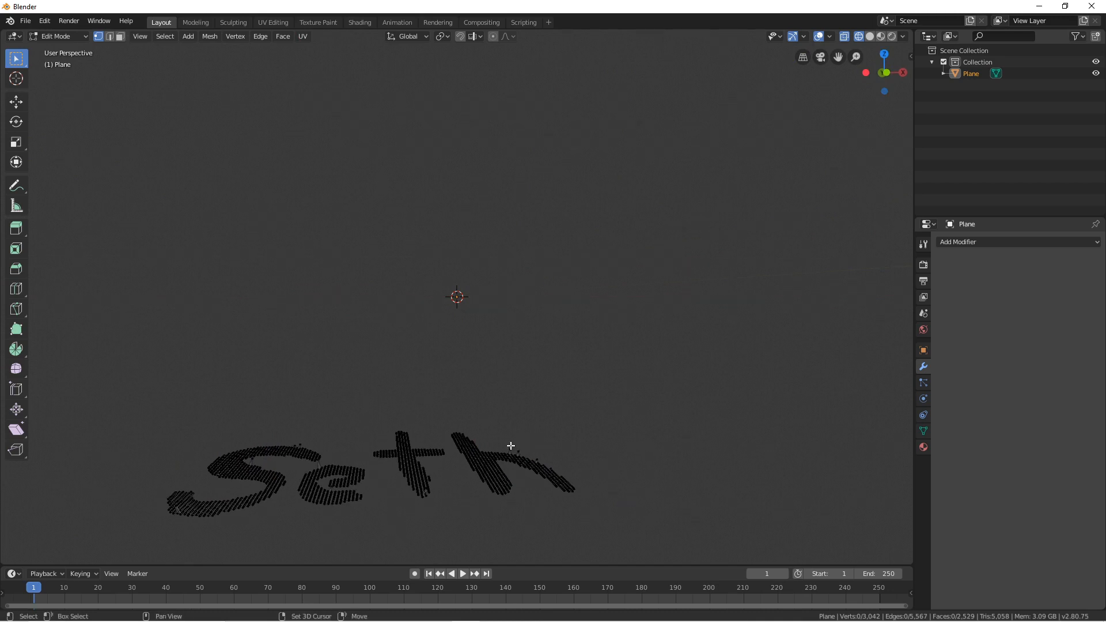
left_click(512, 446, "shift")
key("x")
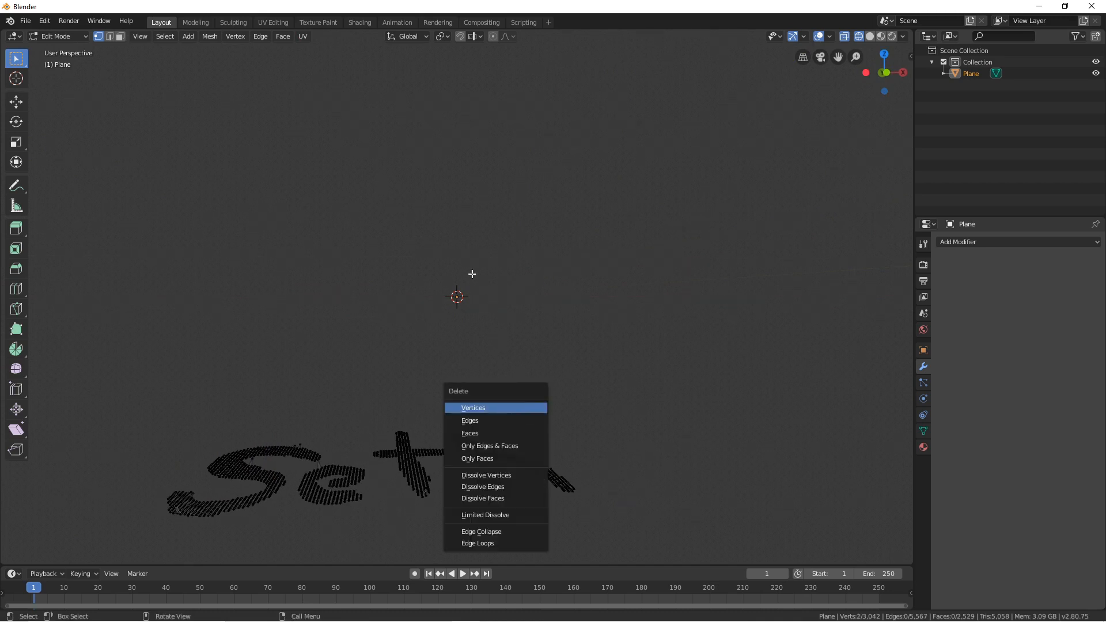
left_click(527, 406)
middle_click_drag(527, 406, 503, 339)
key("a")
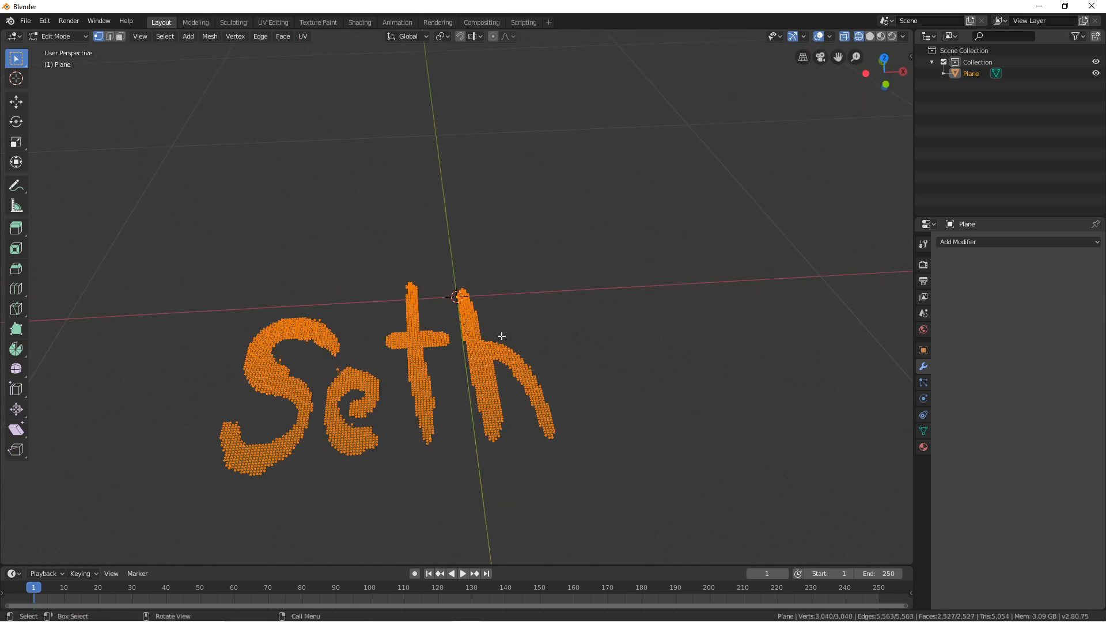
middle_click_drag(535, 321, 537, 282)
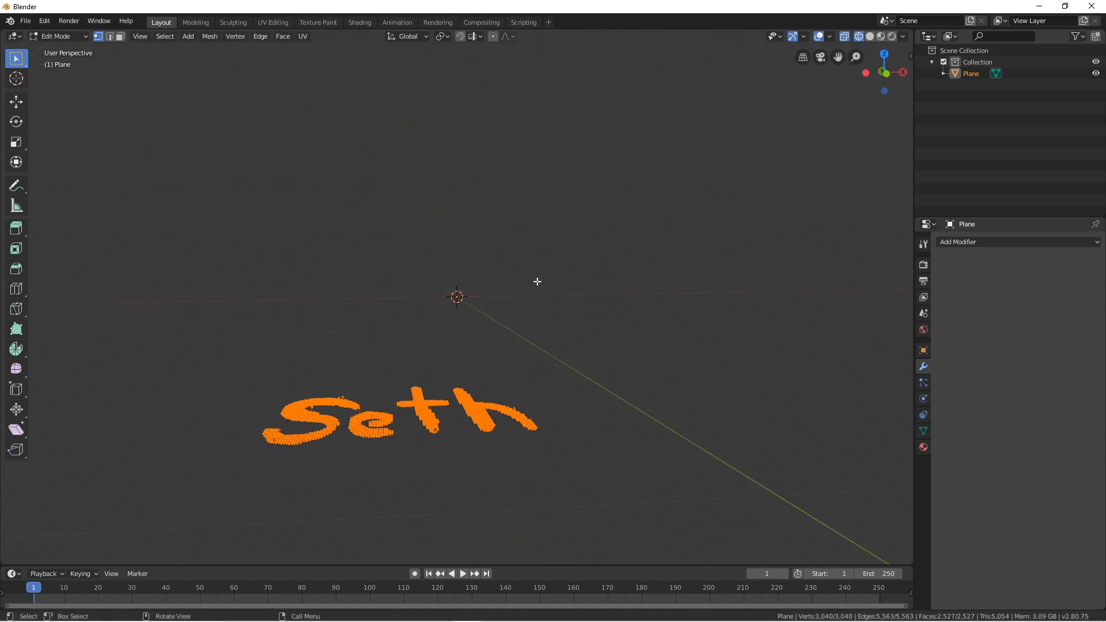
key("e")
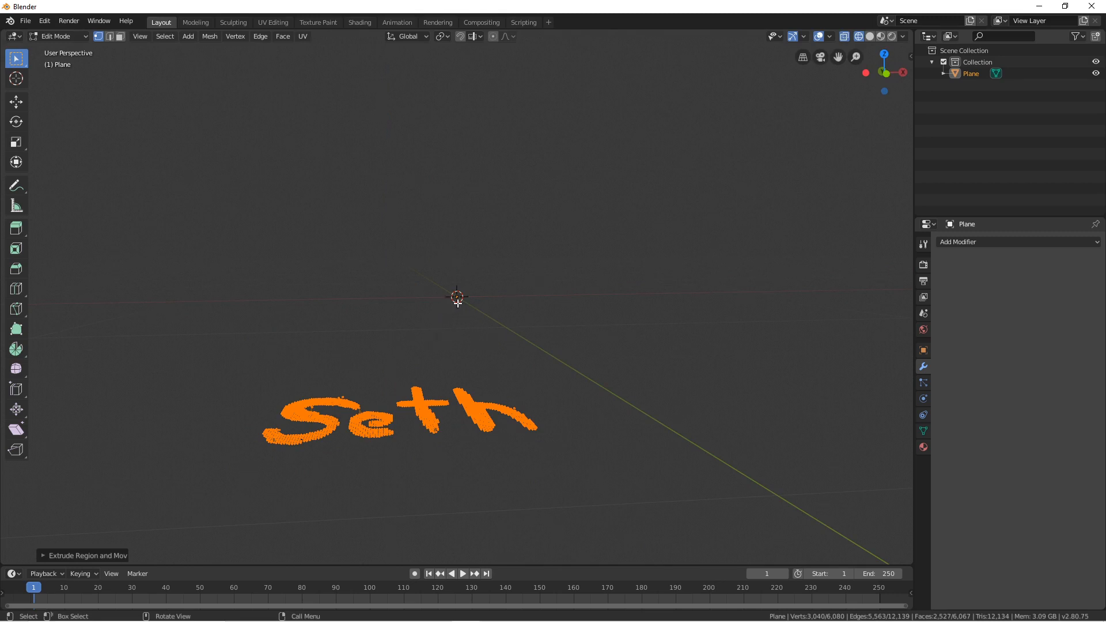
key("ctrl+z")
key("ctrl+z")
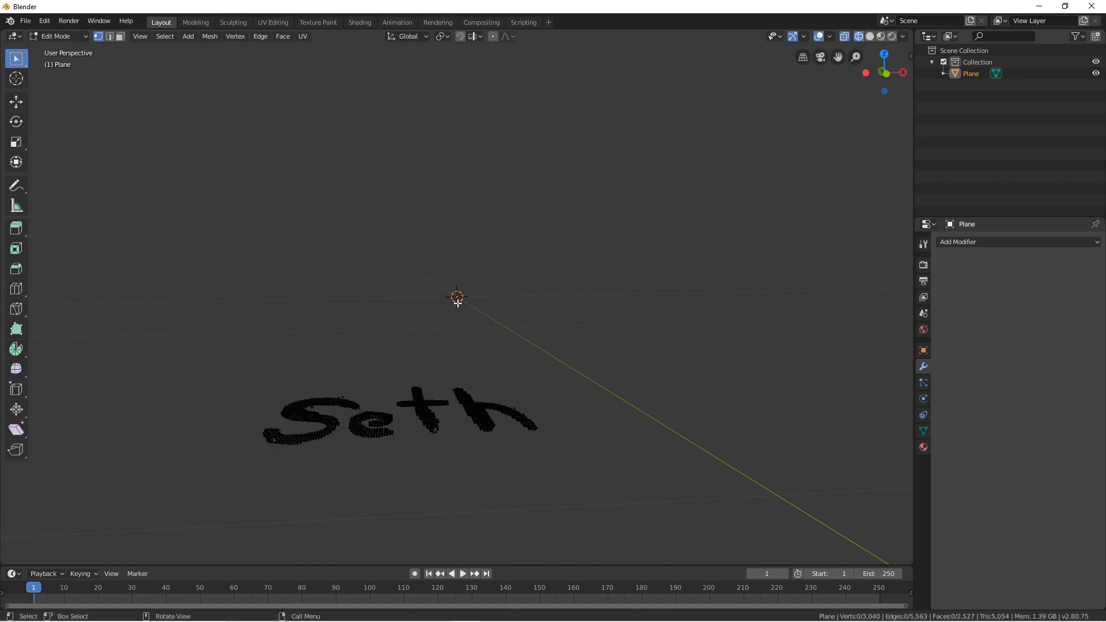
Step: Extrude the whole lettering downward along the Z axis to give it thickness, and display it in solid shading
key("a")
left_click(16, 101)
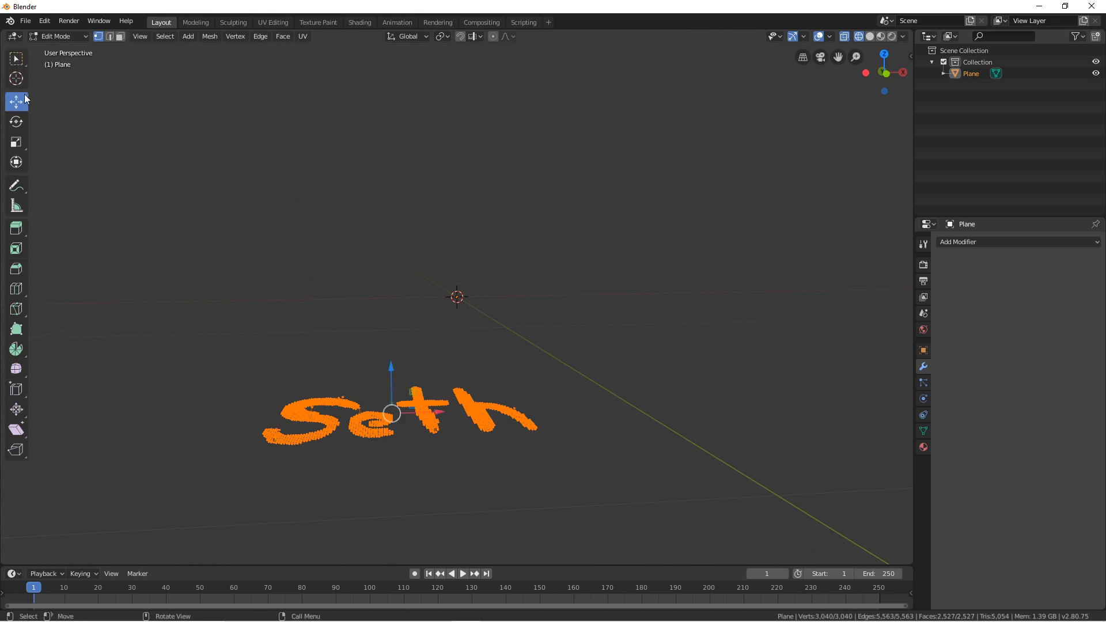
key("e")
right_click(443, 238)
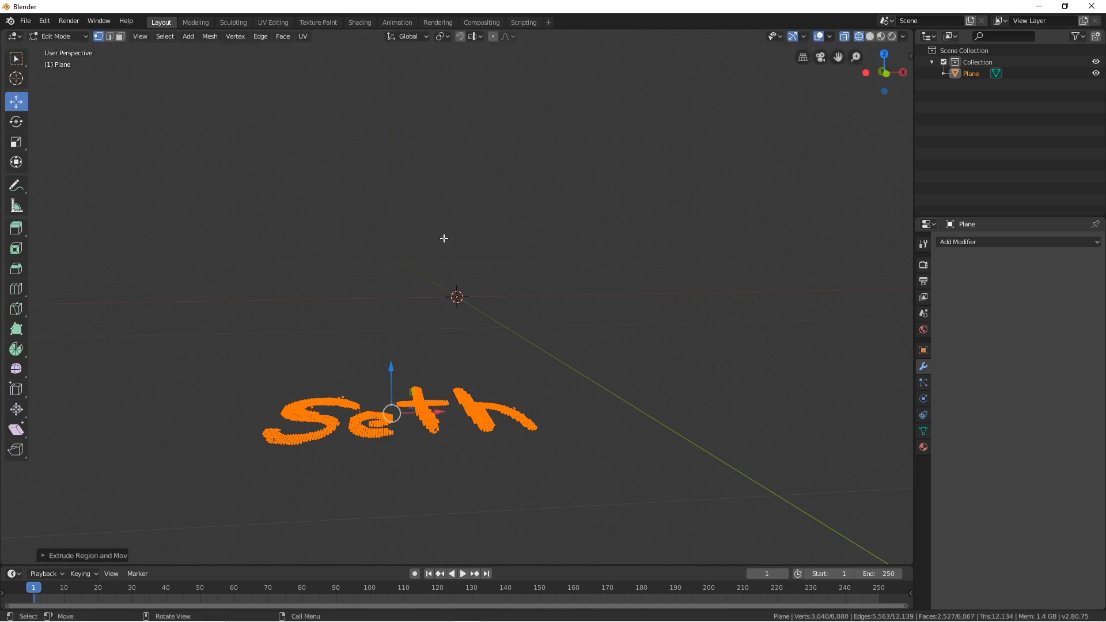
left_click_drag(390, 384, 398, 380)
middle_click_drag(503, 326, 518, 405)
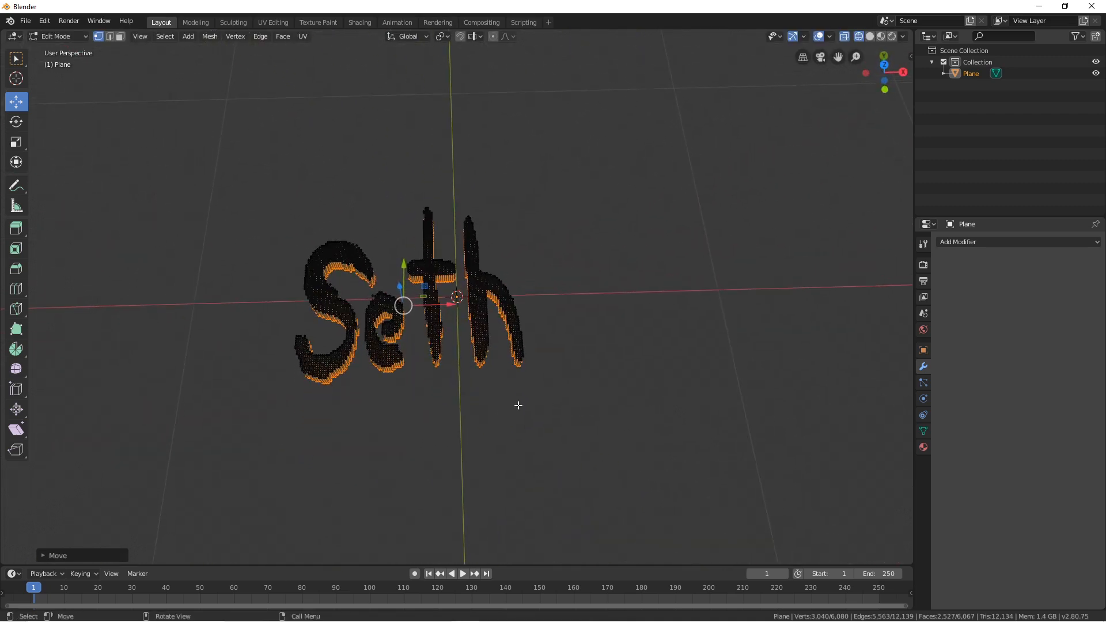
middle_click_drag(428, 212, 473, 328)
left_click(870, 36)
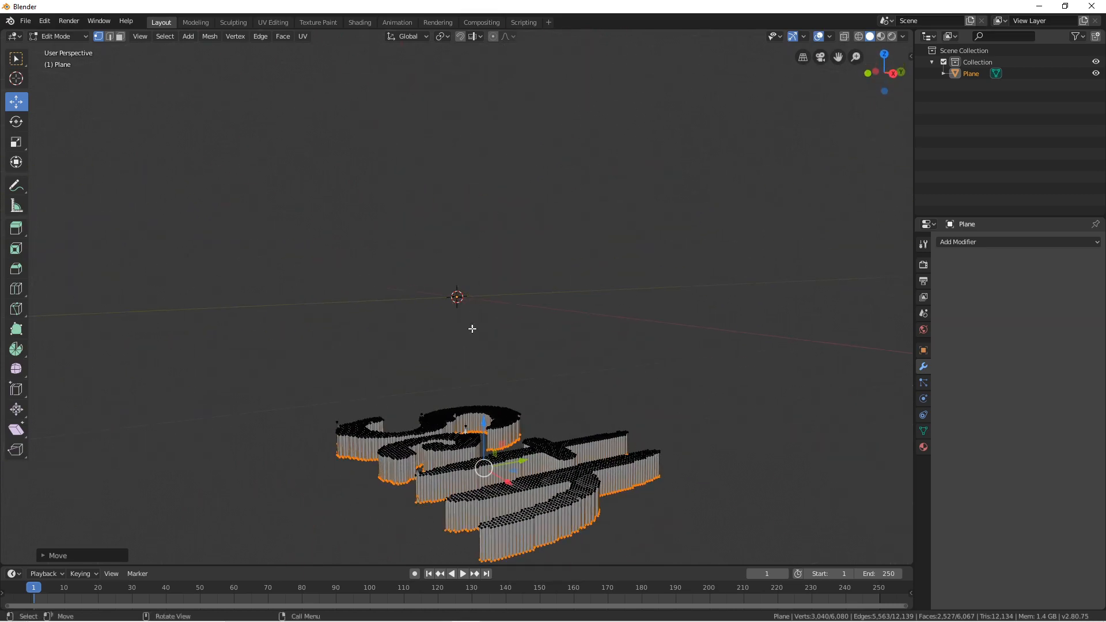
middle_click_drag(553, 528, 476, 382)
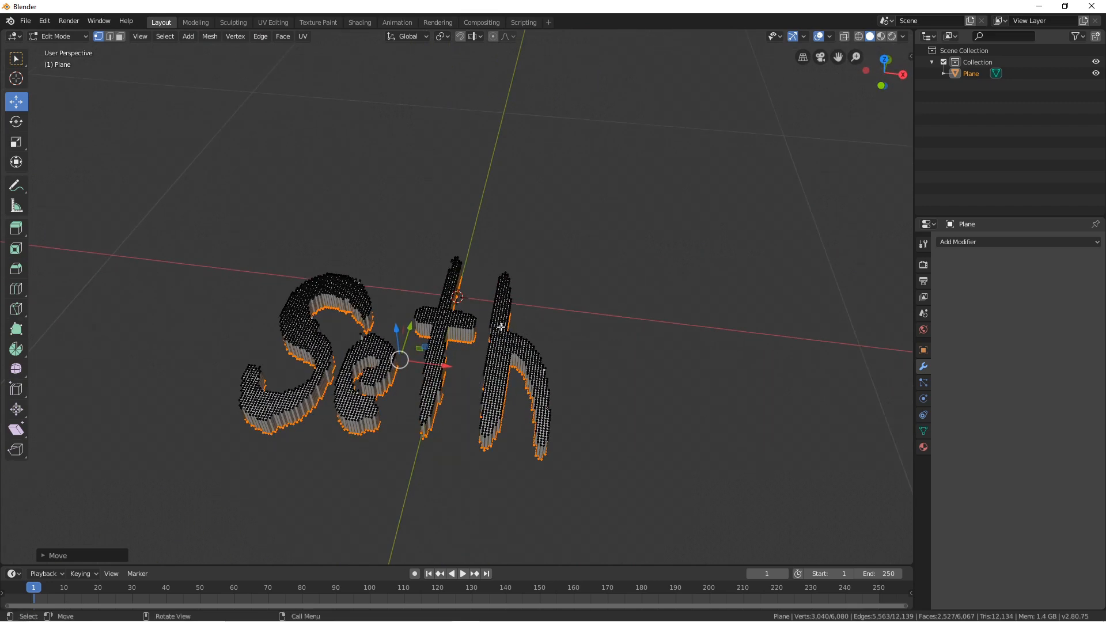
Step: Select the entire extruded lettering and subdivide it with 3 cuts
key("a")
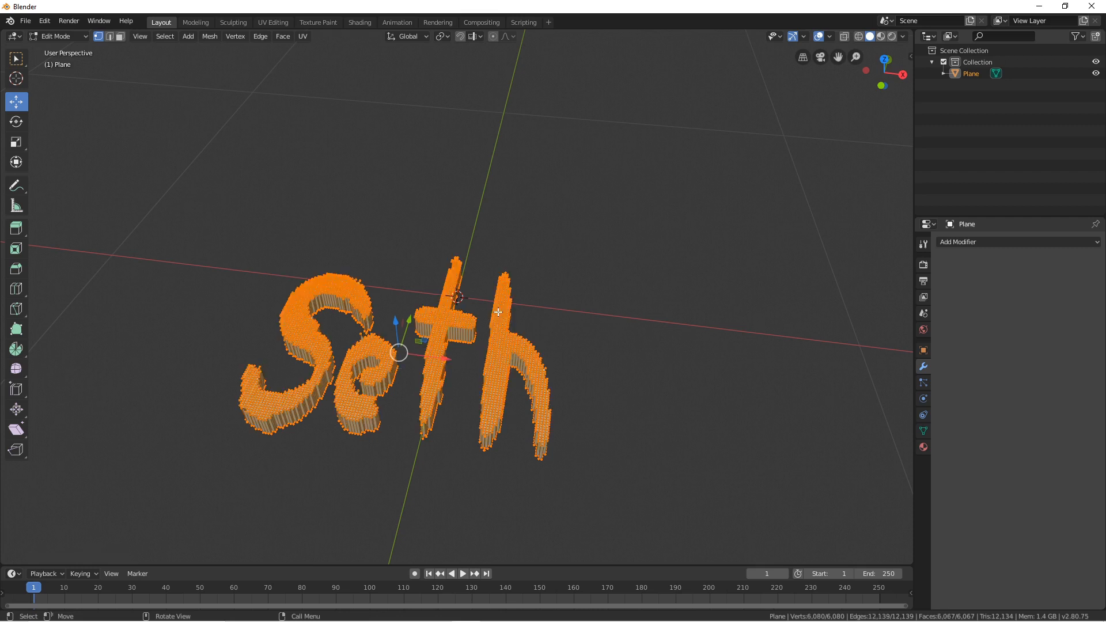
middle_click_drag(497, 311, 450, 392)
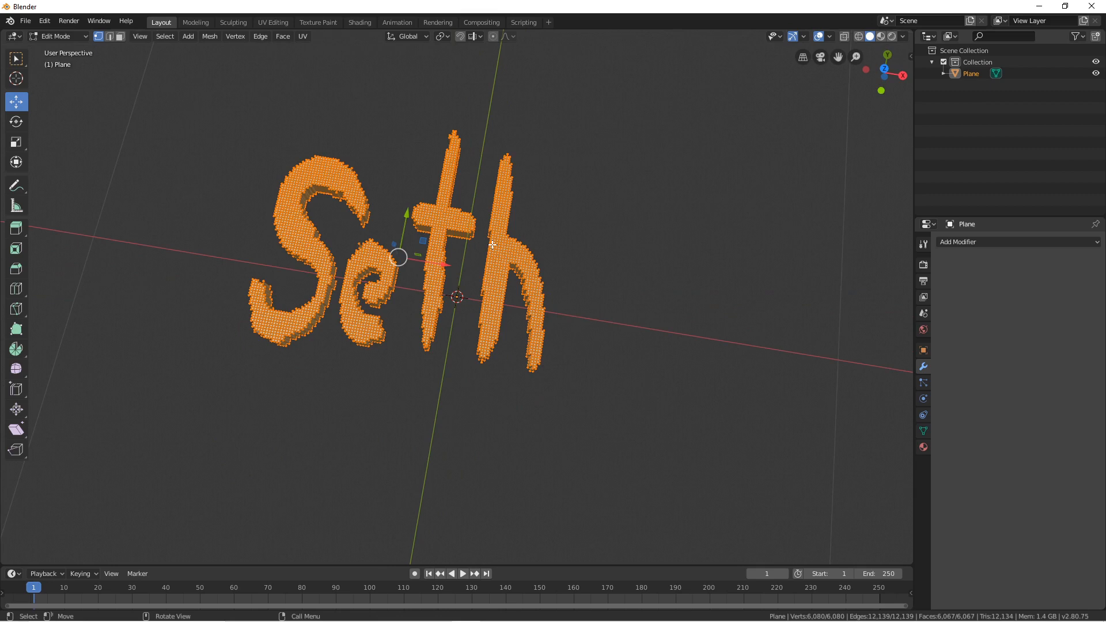
middle_click_drag(537, 264, 518, 263)
right_click(493, 278)
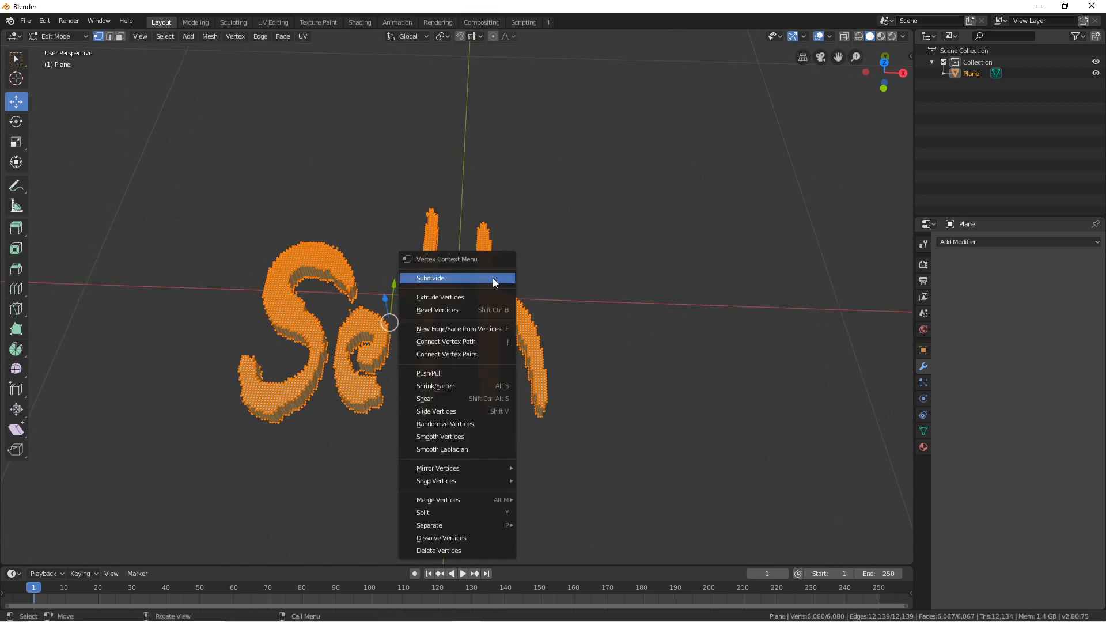
right_click(494, 278)
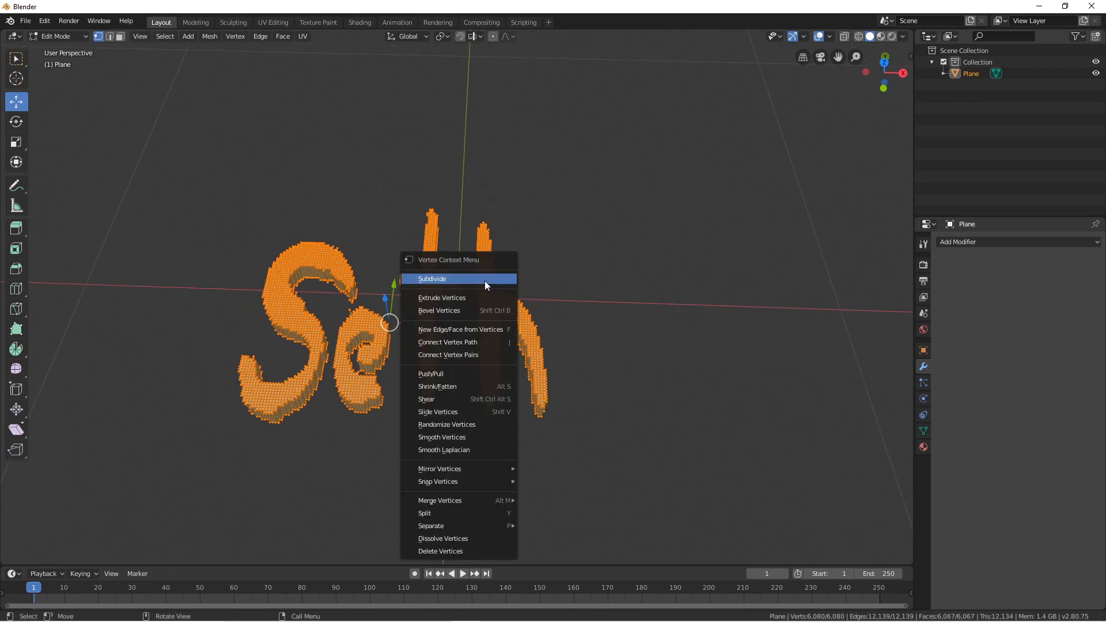
left_click(485, 281)
left_click(111, 555)
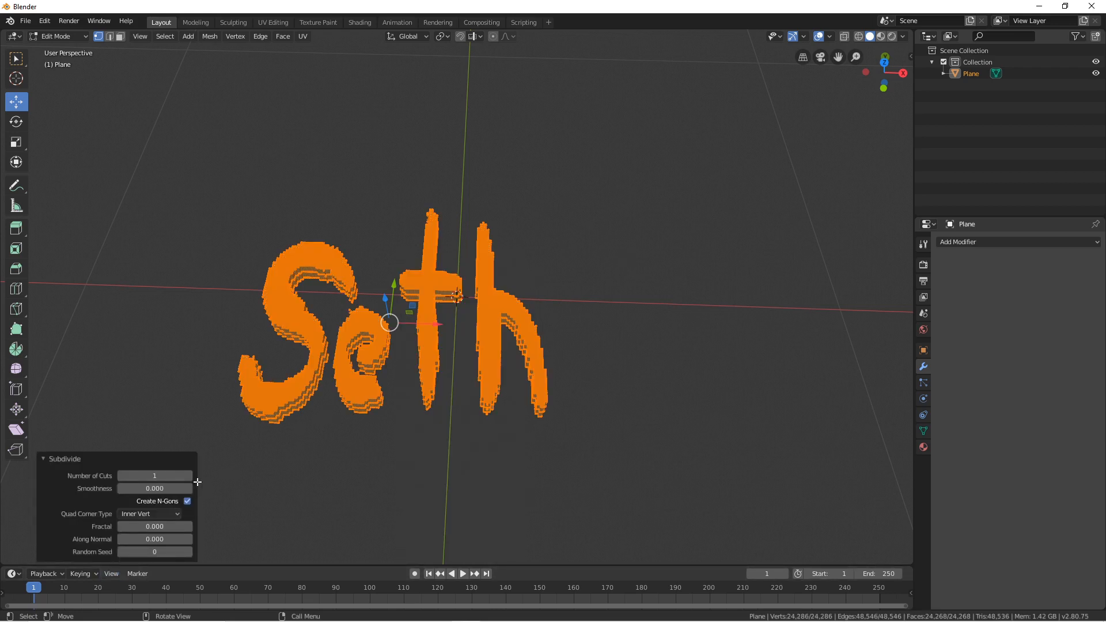
left_click(188, 476)
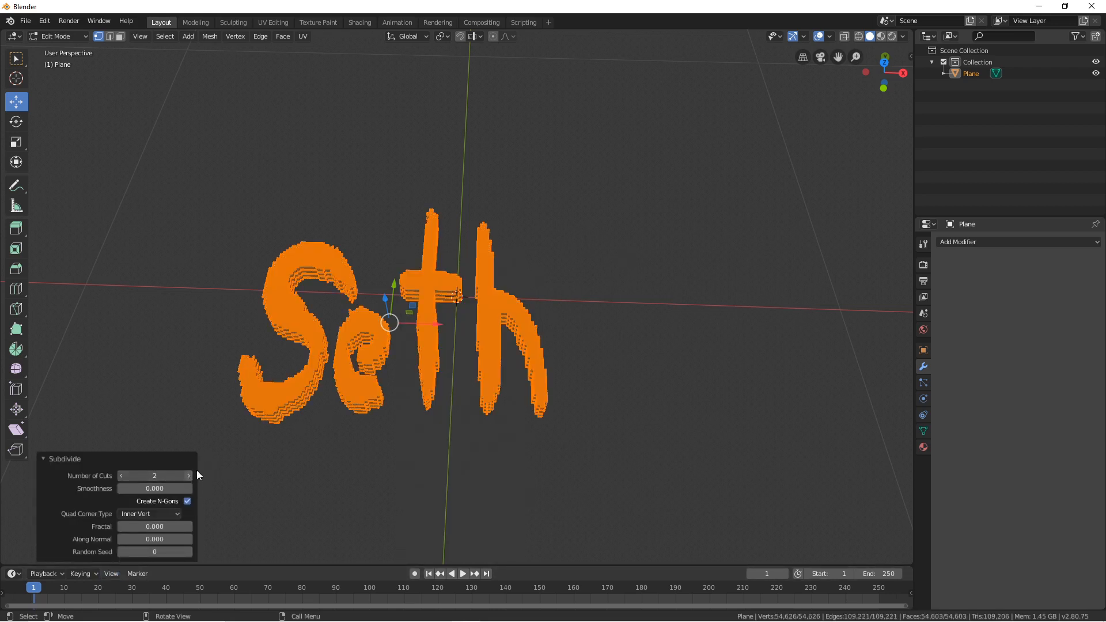
left_click(189, 476)
left_click(69, 459)
middle_click_drag(345, 403, 452, 421)
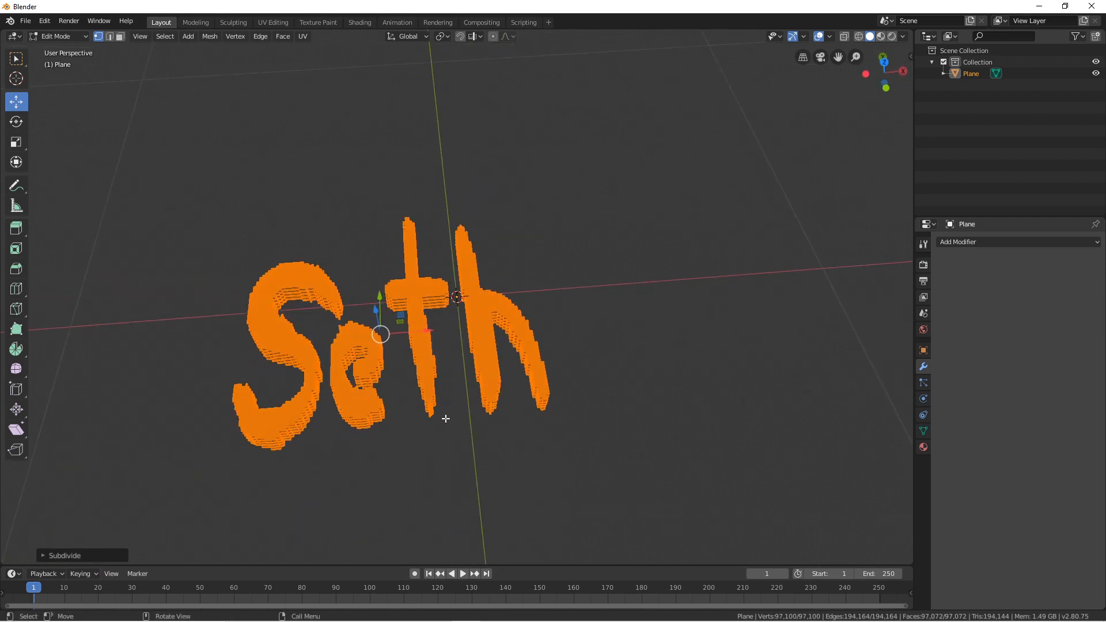
Step: Try Smooth Vertices on the subdivided lettering, raising the repeat count to 15 and on to 100
key("F3")
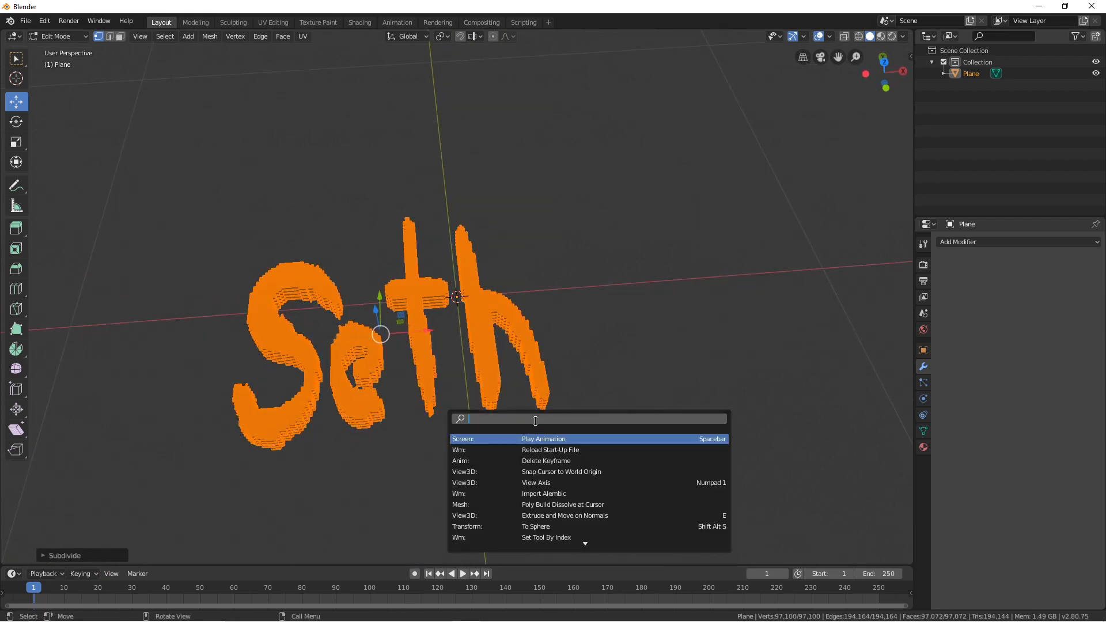
type("smooth")
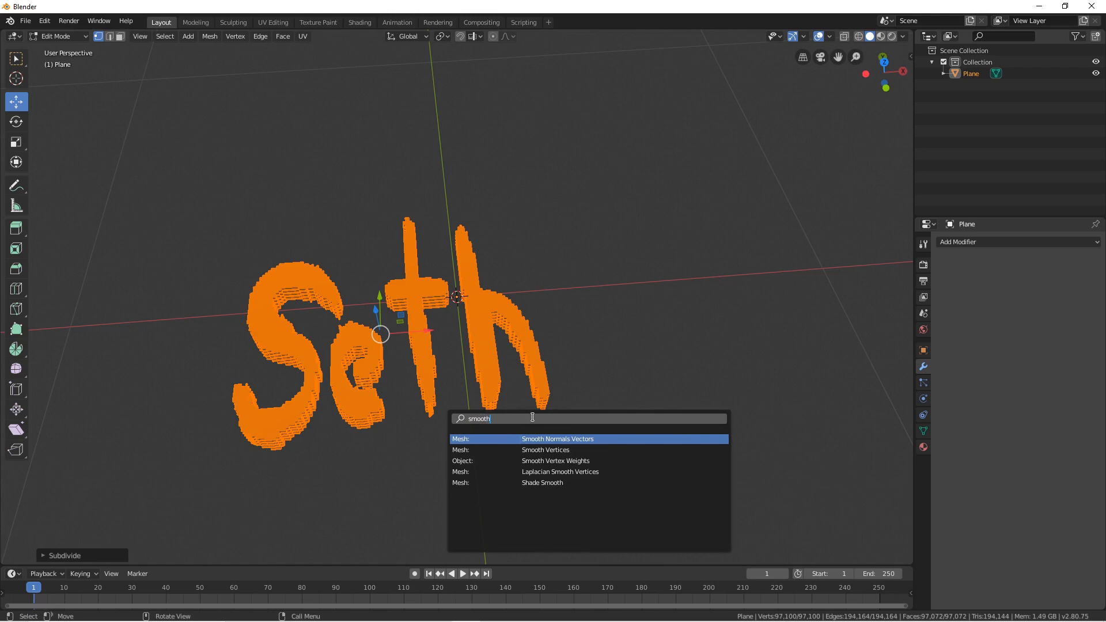
left_click(593, 451)
left_click(84, 553)
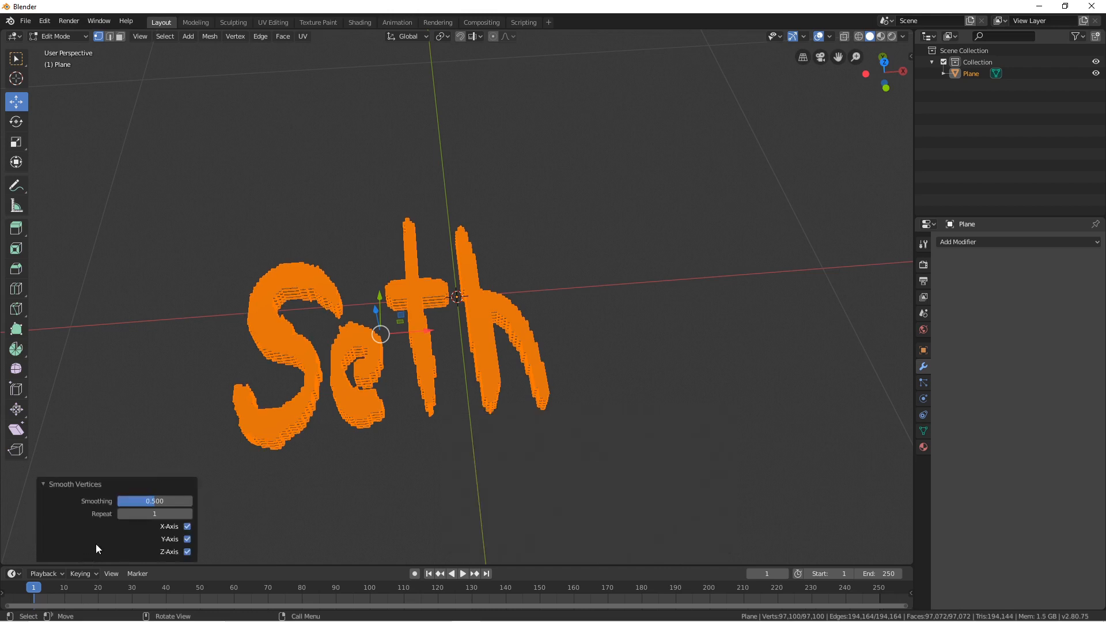
left_click_drag(176, 514, 225, 514)
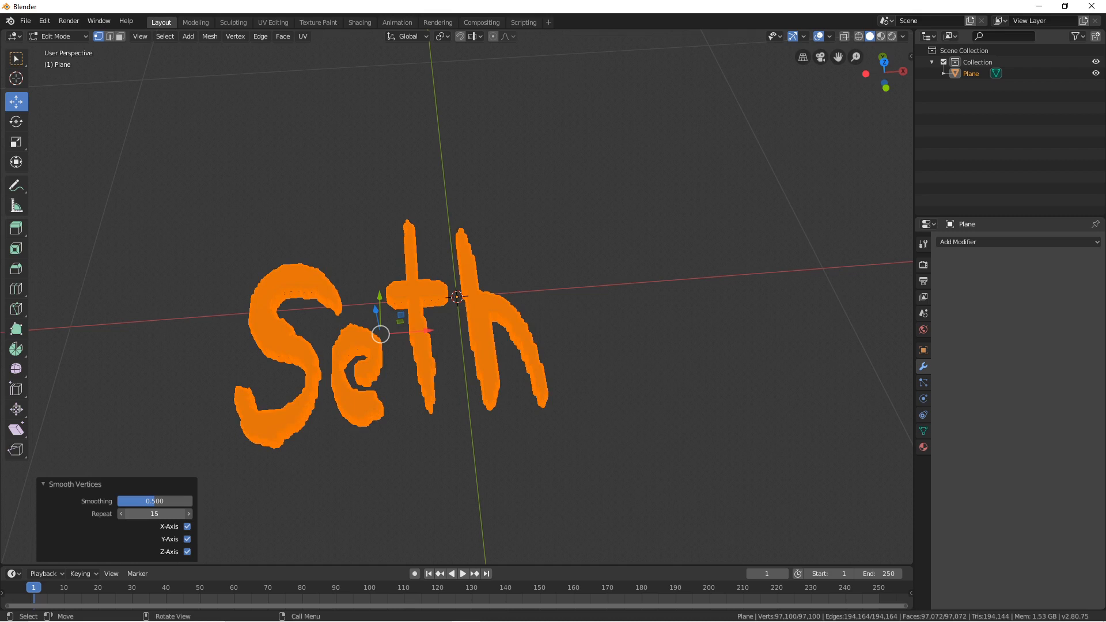
left_click_drag(225, 513, 311, 514)
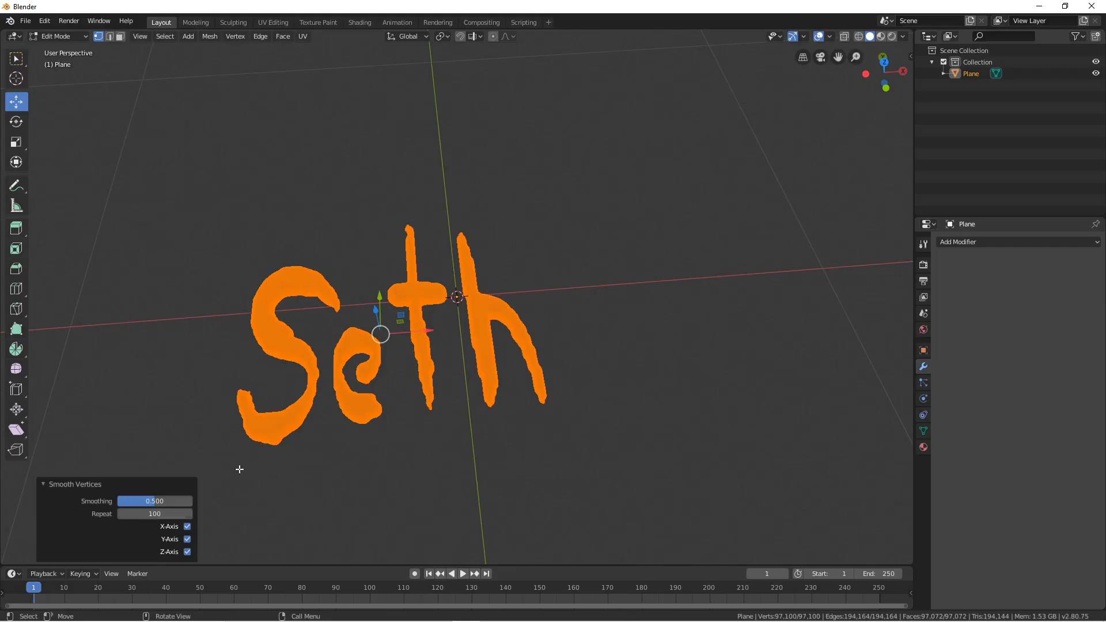
Step: Set the smoothing repeat count to 1, and undo both the vertex smoothing and the subdivision
left_click(155, 510)
type("1")
key("Return")
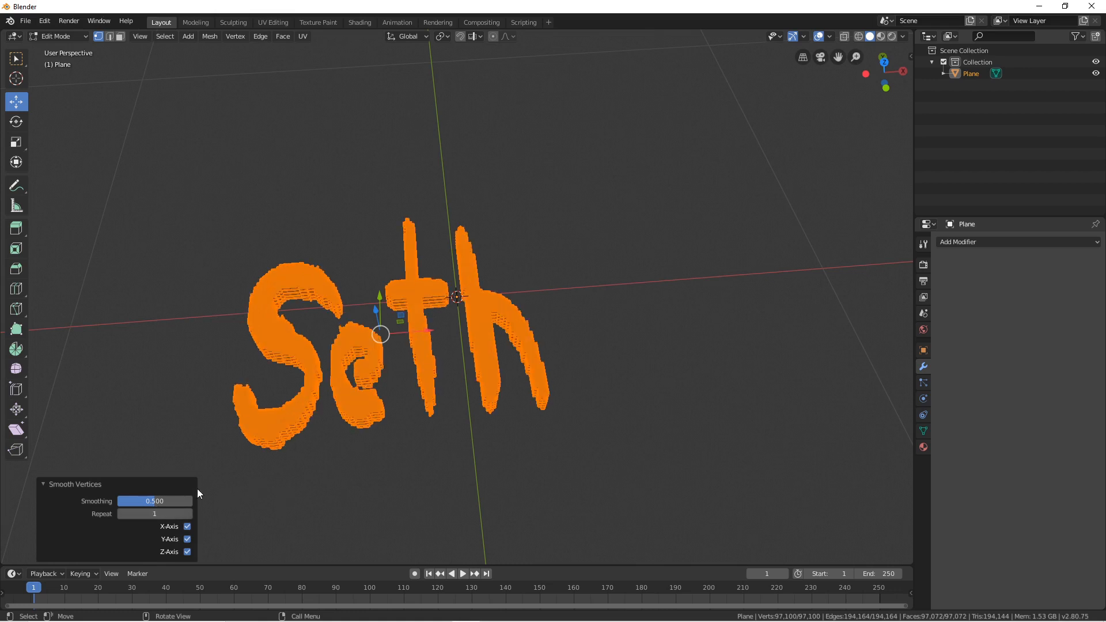
left_click(77, 484)
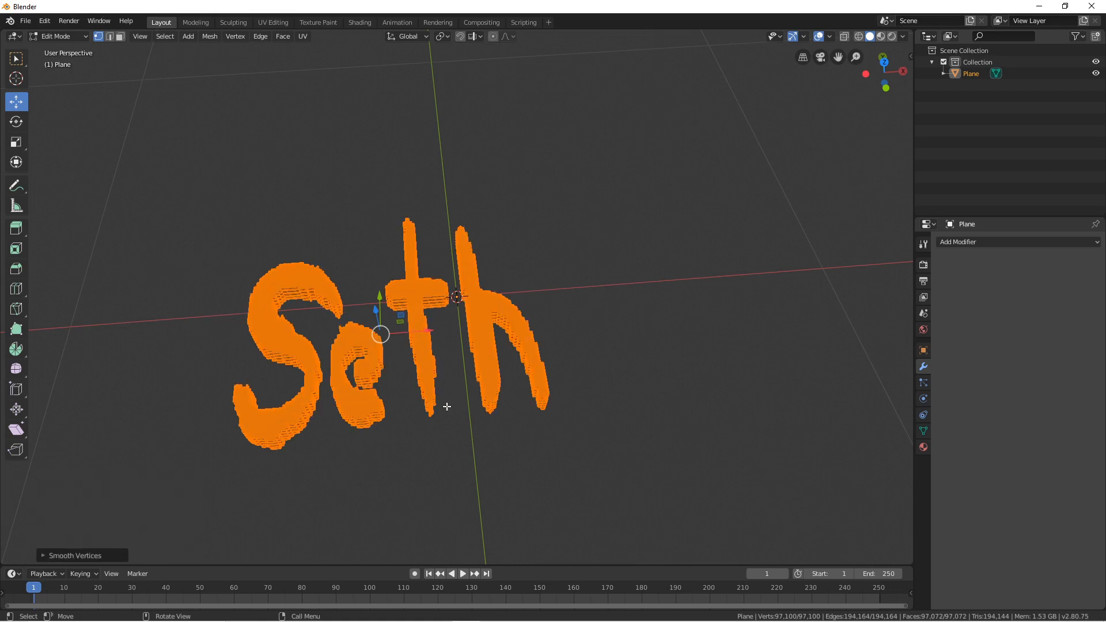
key("ctrl")
key("ctrl+z")
key("ctrl+z")
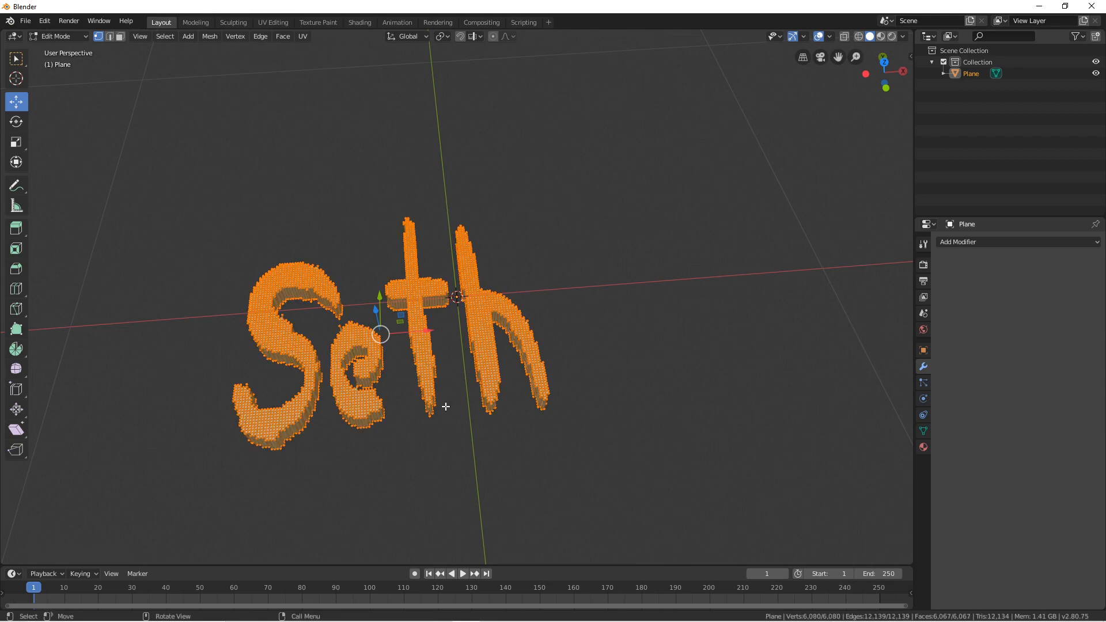
Step: Drop the full mesh selection and return the lettering to Object Mode
middle_click_drag(444, 403, 442, 387)
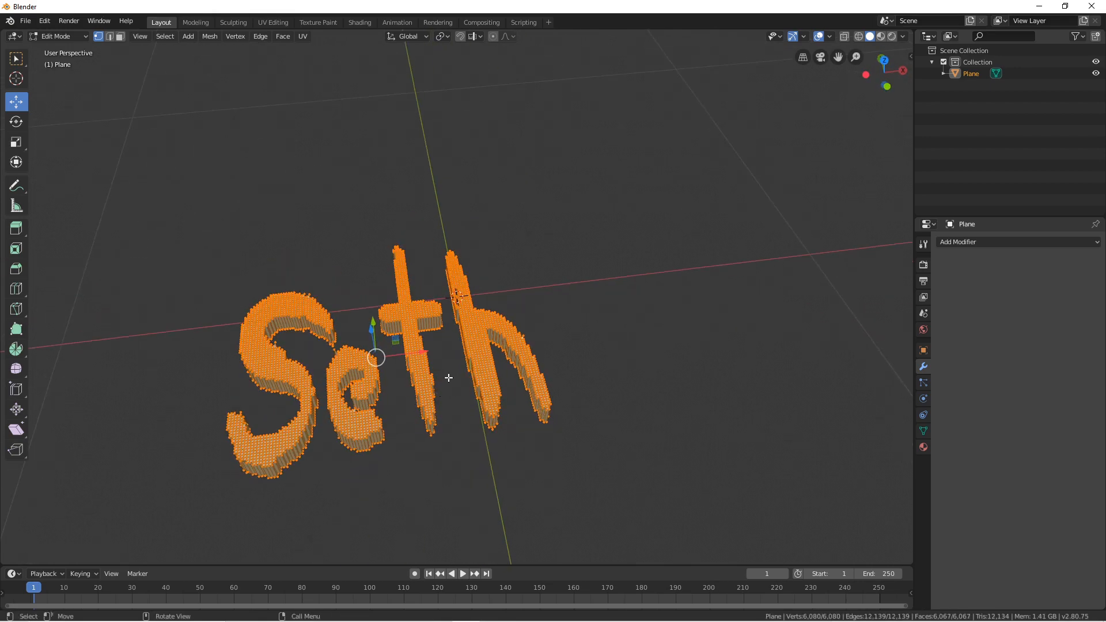
middle_click_drag(449, 377, 461, 305)
left_click(493, 280)
left_click(470, 217)
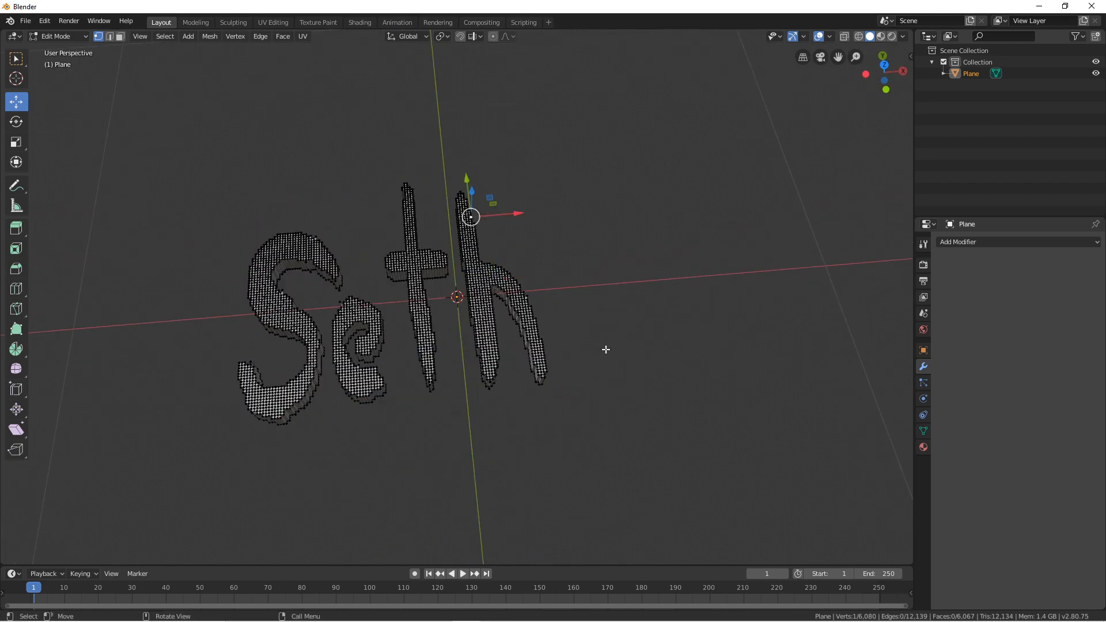
key("Tab")
middle_click_drag(555, 336, 538, 319)
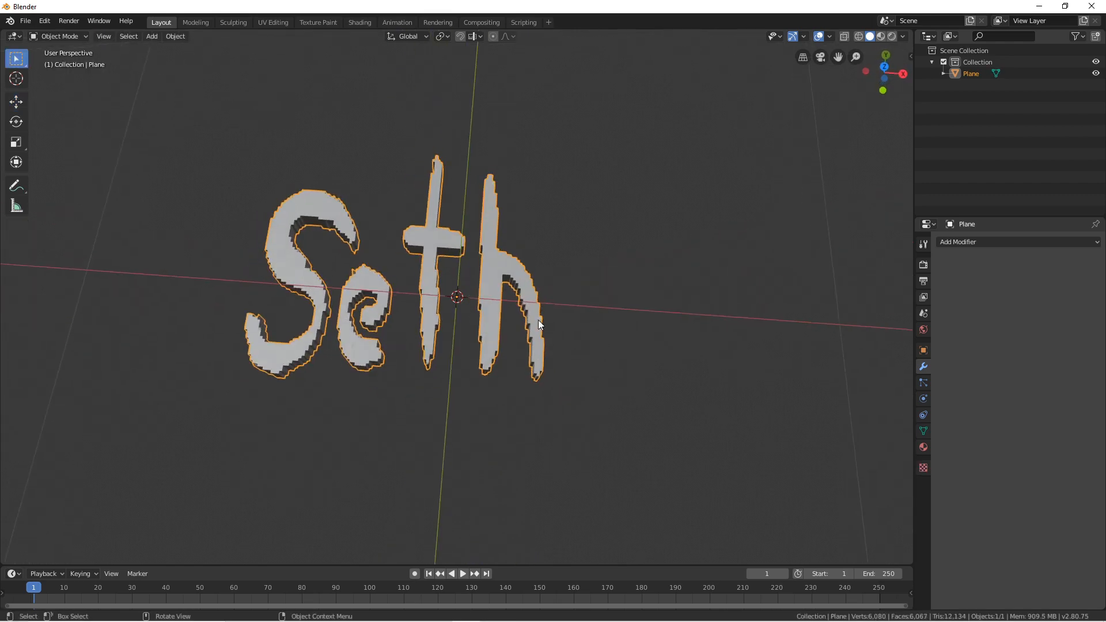
Step: Add a Decimate modifier to the lettering and set its collapse ratio to 0.0324
left_click(989, 242)
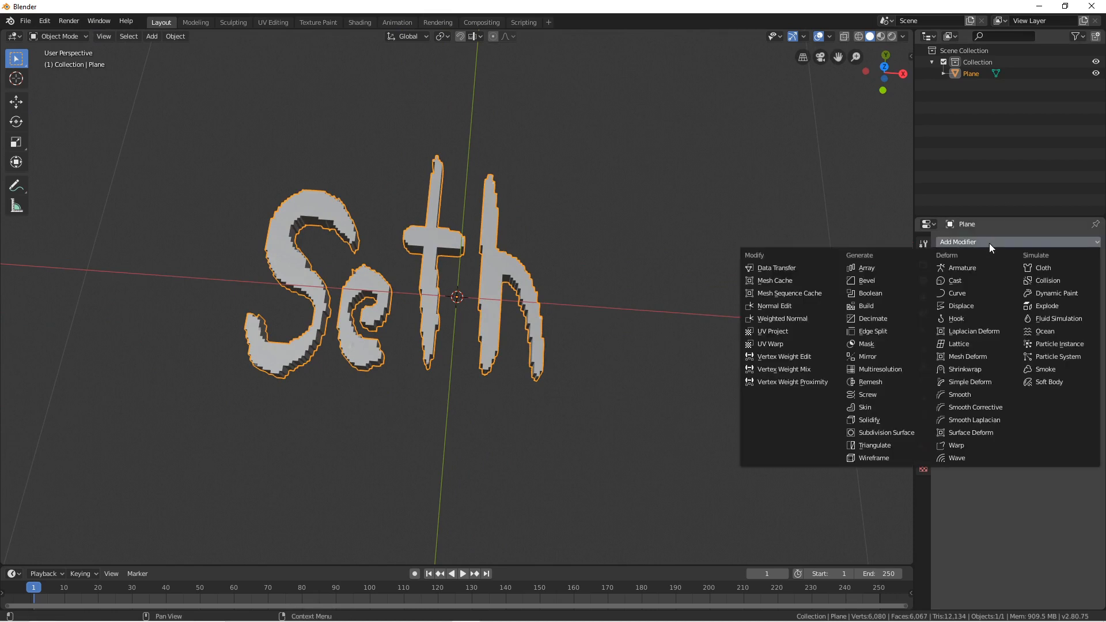
left_click(882, 319)
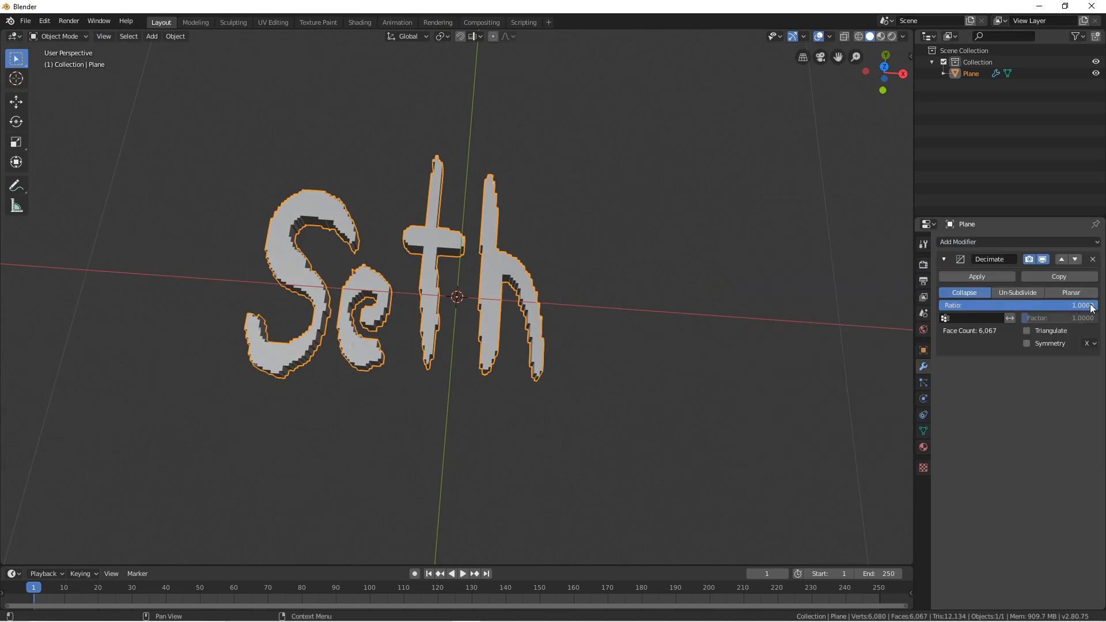
left_click_drag(1092, 308, 949, 306)
key("Tab")
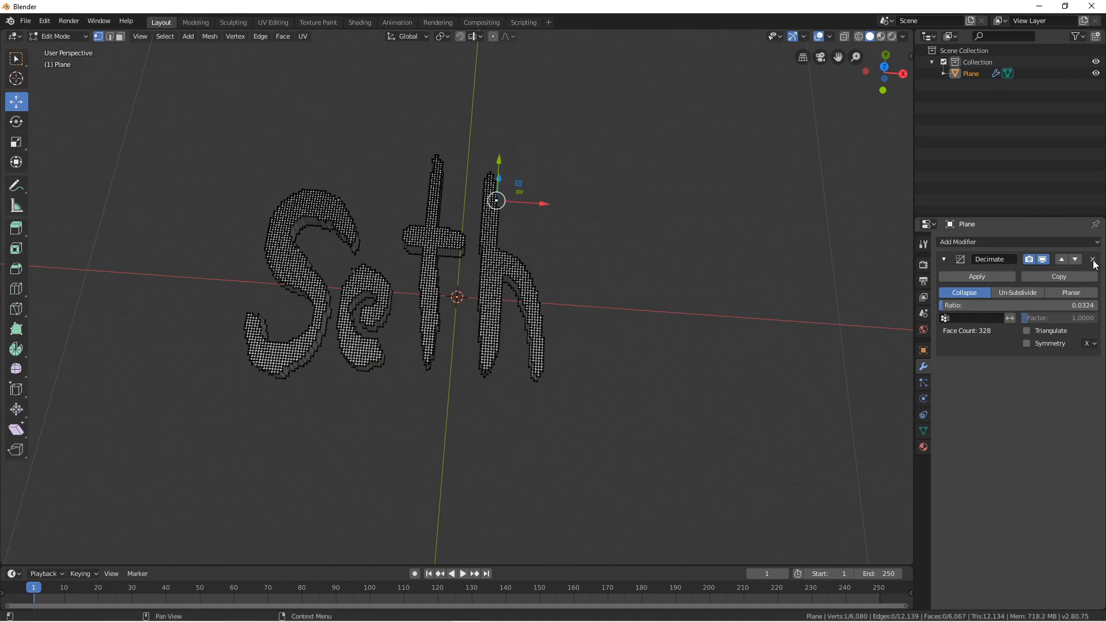
key("Tab")
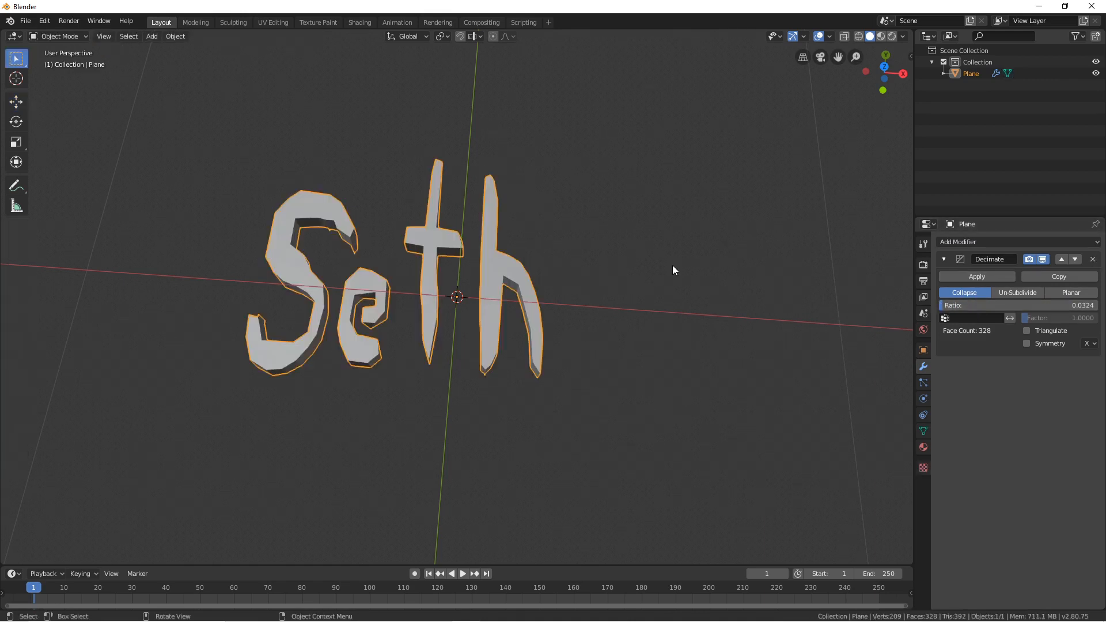
Step: Apply the Decimate modifier and open the reduced mesh in Edit Mode
left_click(996, 277)
key("Tab")
middle_click_drag(385, 303, 452, 295)
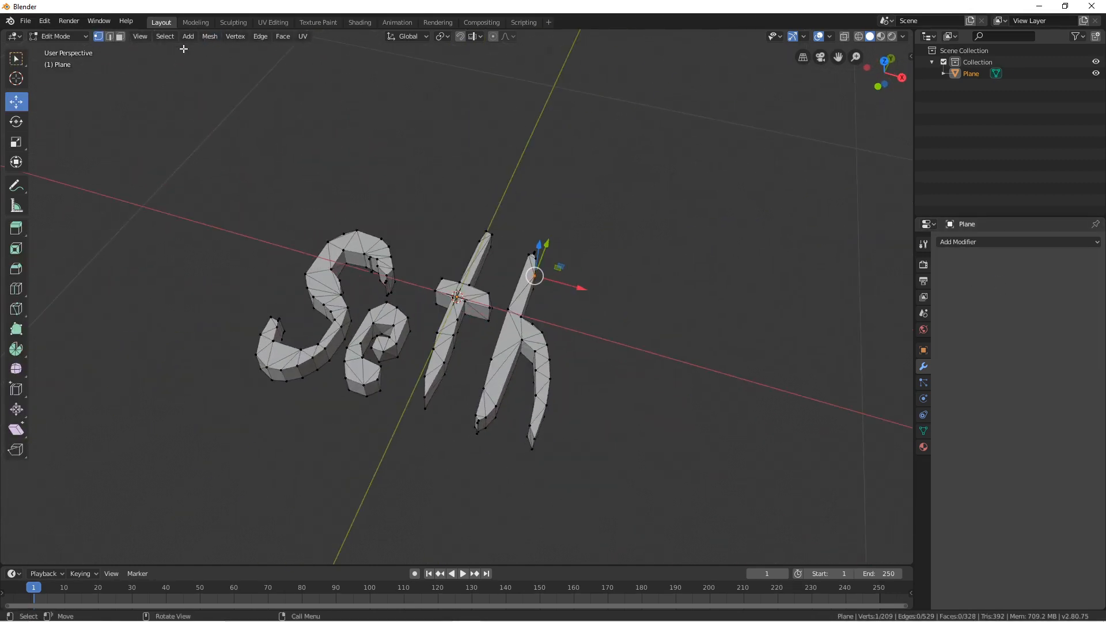
Step: Switch to face selection and move one side face of the h's stem about -0.014 m along the X axis
left_click(119, 36)
middle_click_drag(368, 167, 645, 298)
left_click(614, 488)
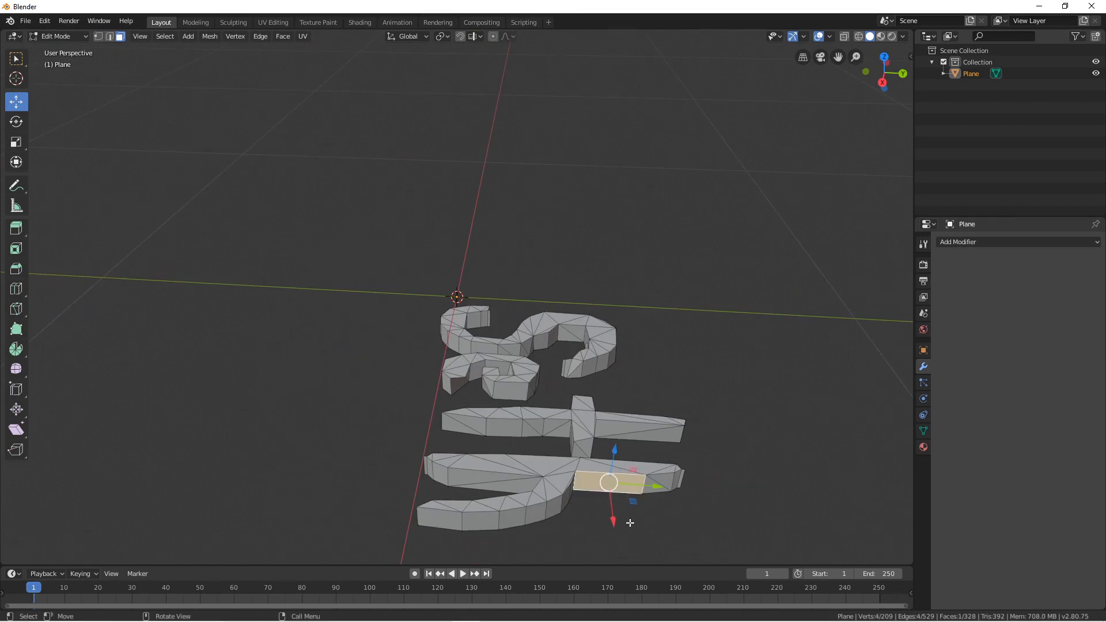
key("g")
key("x")
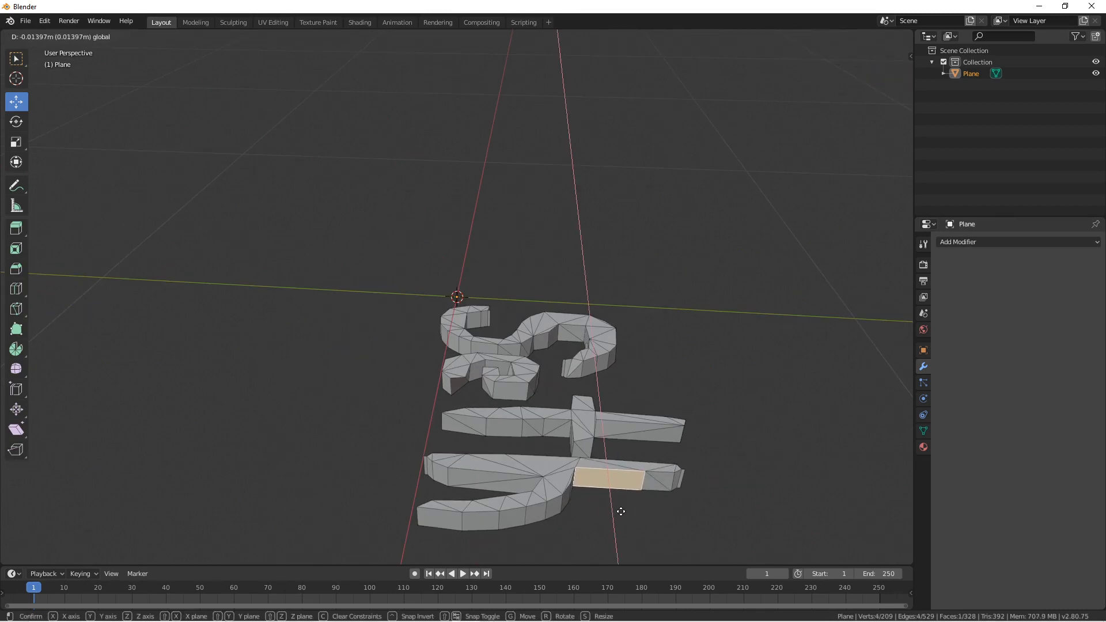
left_click(621, 511)
middle_click_drag(621, 511, 396, 156)
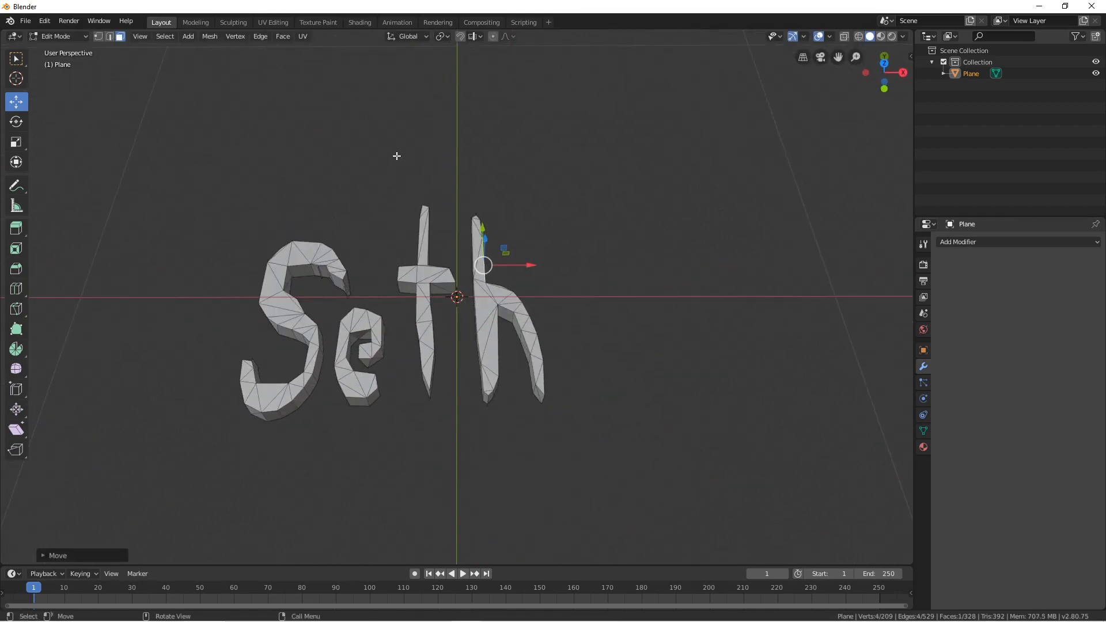
Step: Undo the face move and the application of the Decimate modifier
key("Tab")
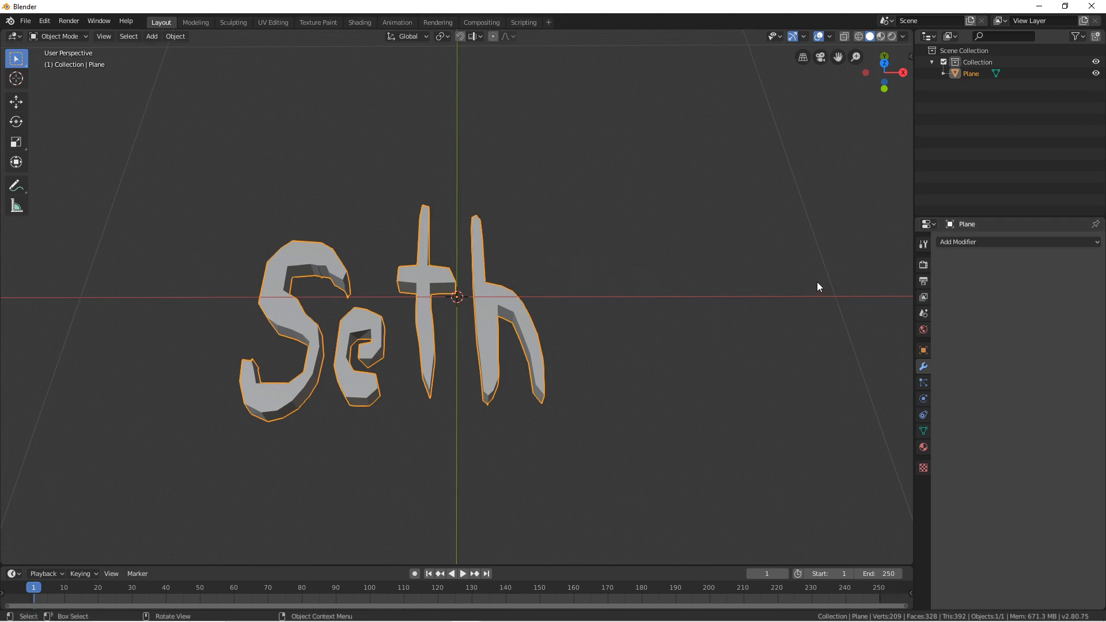
key("Tab")
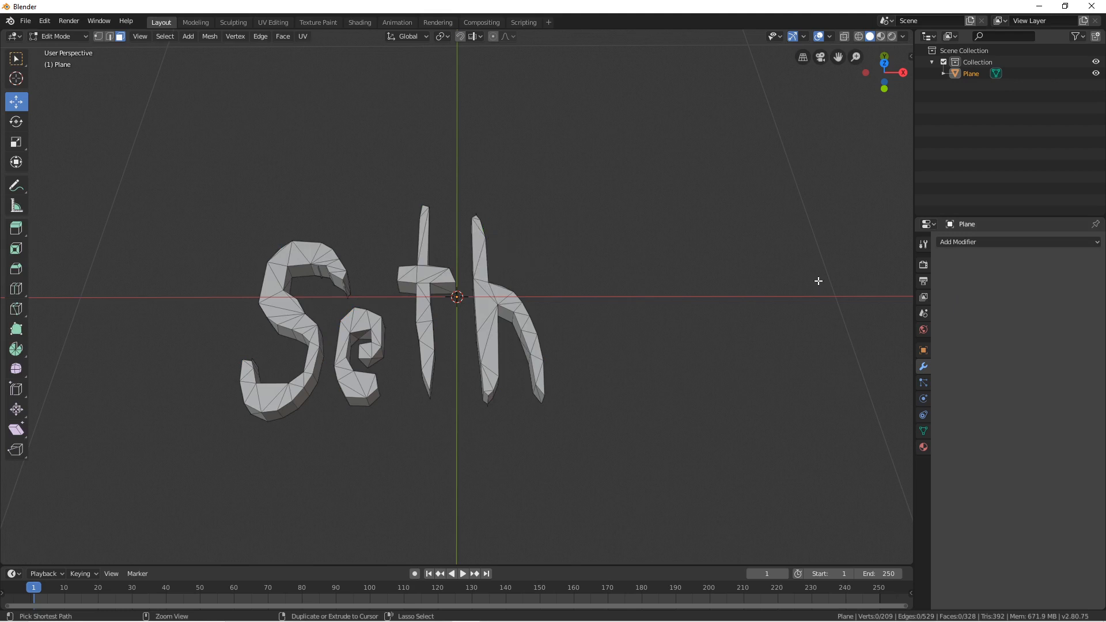
key("ctrl+z")
key("ctrl+z")
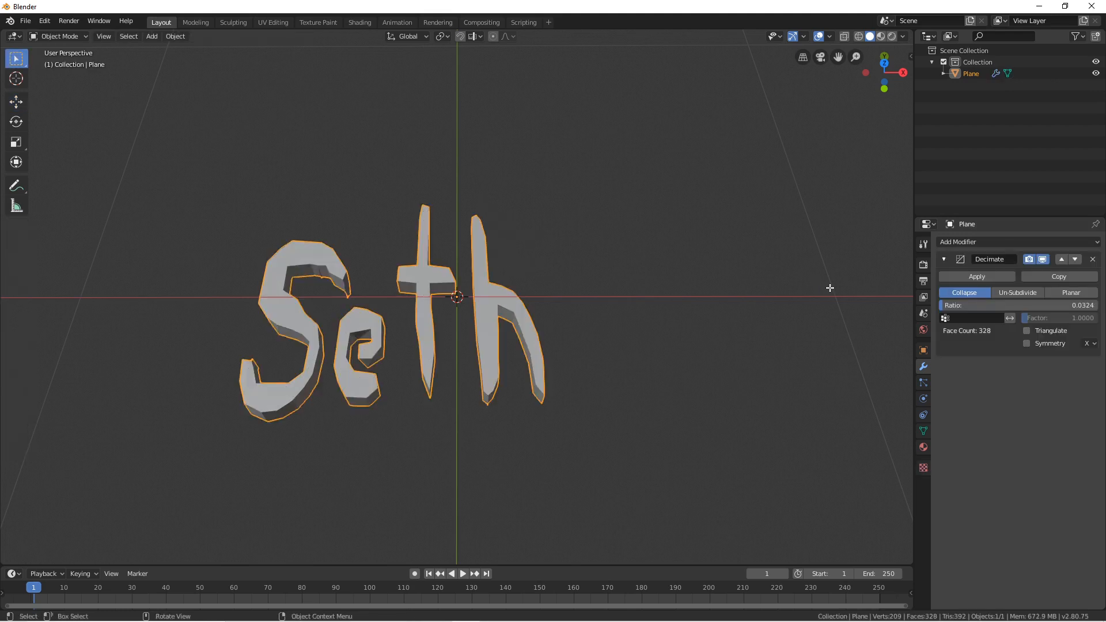
middle_click_drag(654, 264, 641, 264)
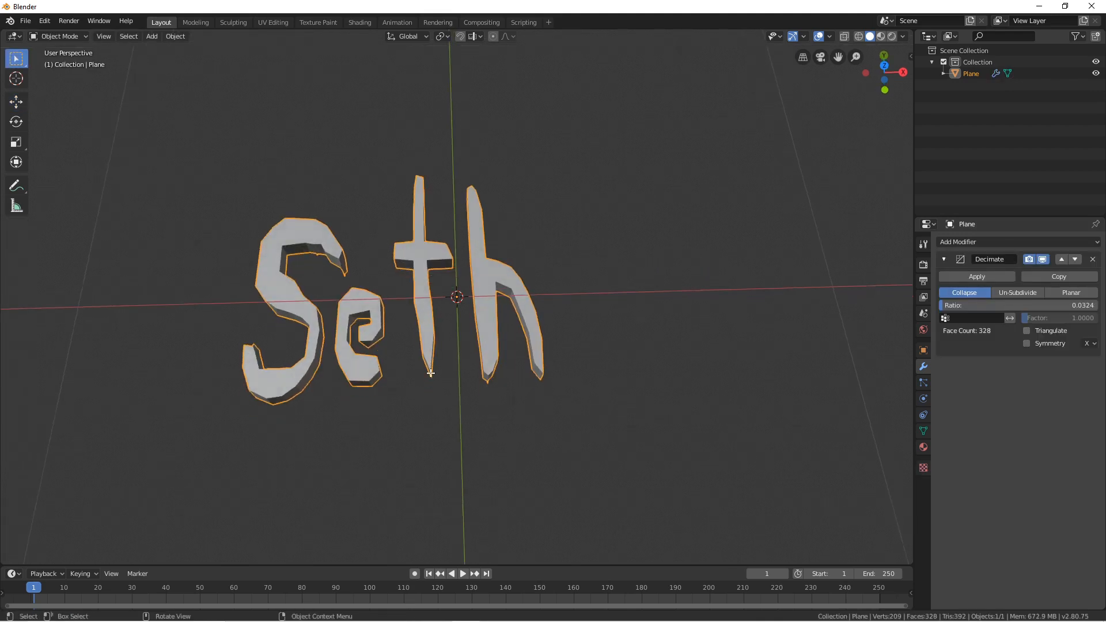
key("Tab")
key("Tab")
middle_click_drag(528, 346, 402, 250)
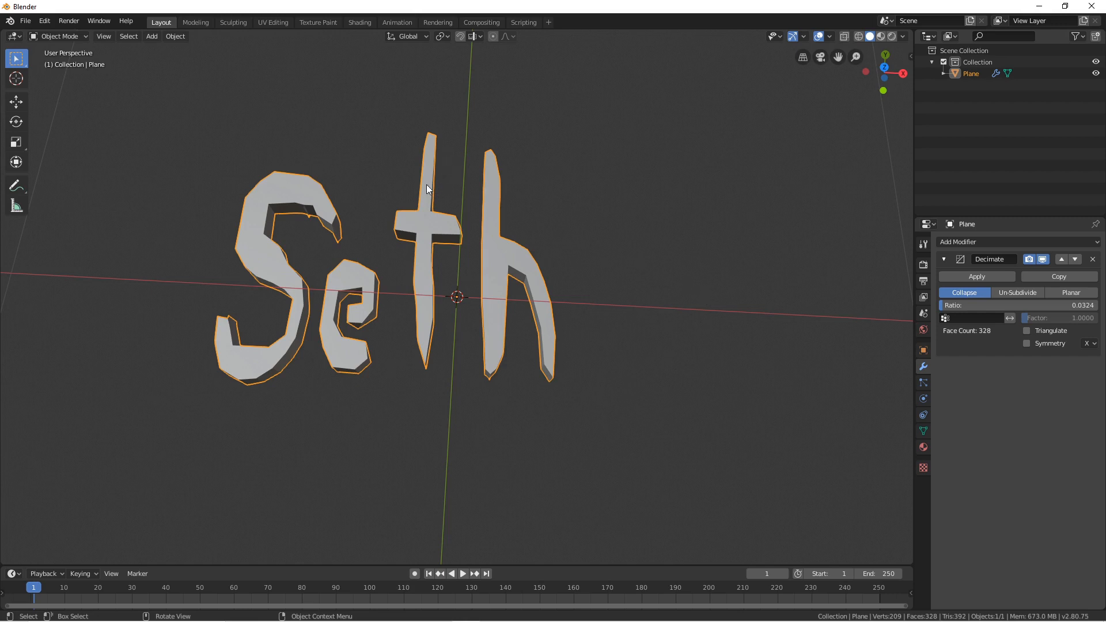
middle_click_drag(426, 190, 590, 222)
middle_click_drag(395, 202, 414, 218)
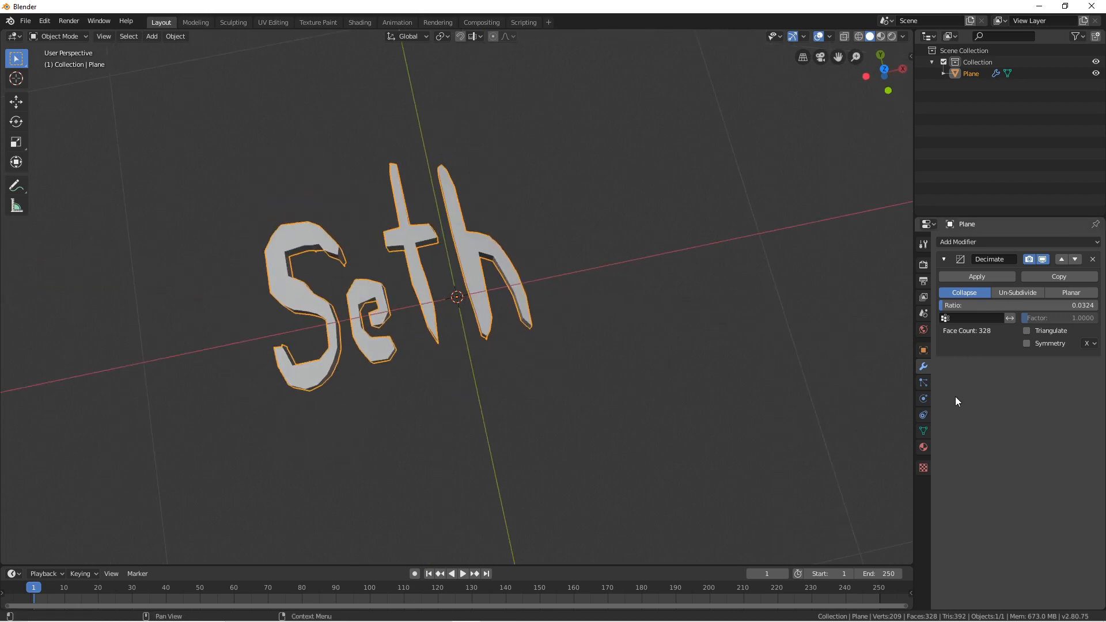
Step: Replace the Decimate modifier with a Smooth modifier using factor 1.978 and 6 repeats
left_click(1092, 259)
left_click(981, 241)
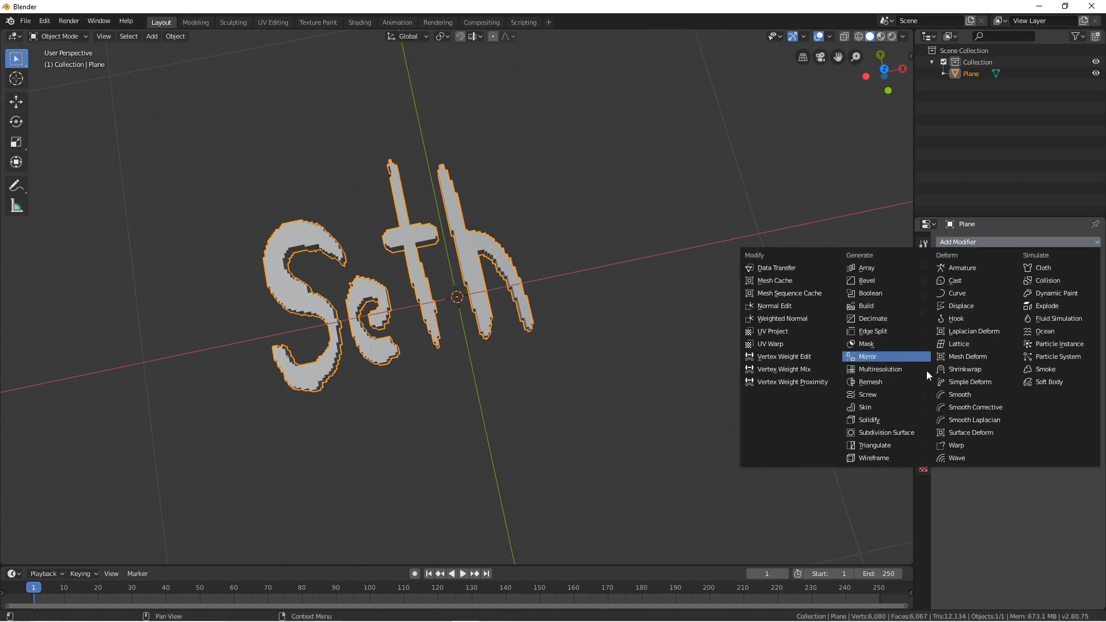
left_click(974, 395)
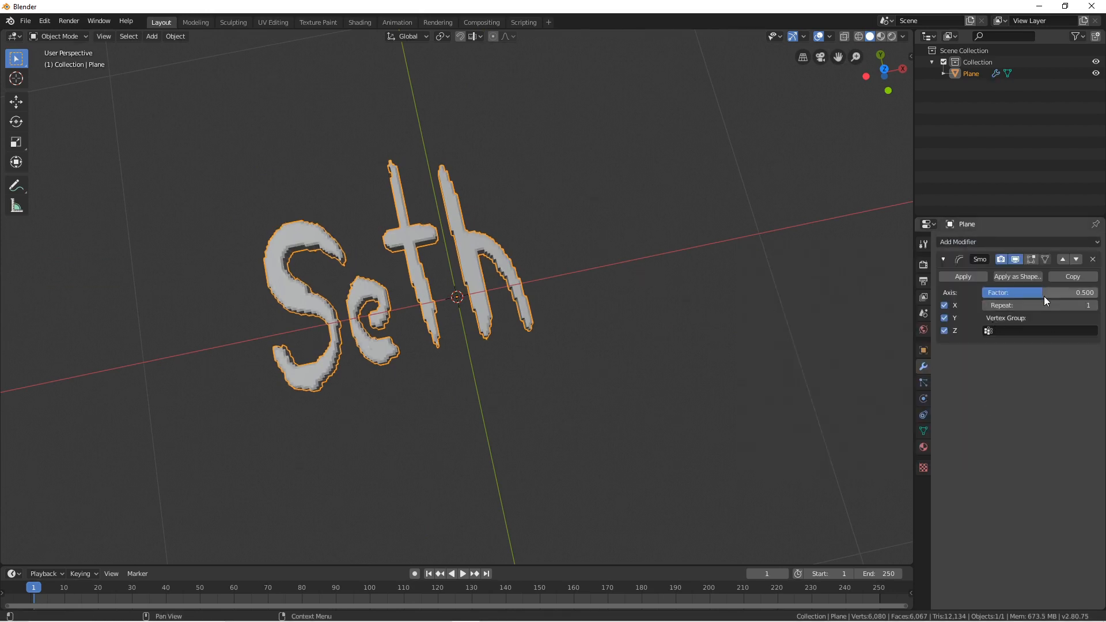
mouse_move(1044, 296)
left_mouse_down()
mouse_move(1020, 304)
mouse_move(1054, 304)
left_mouse_up()
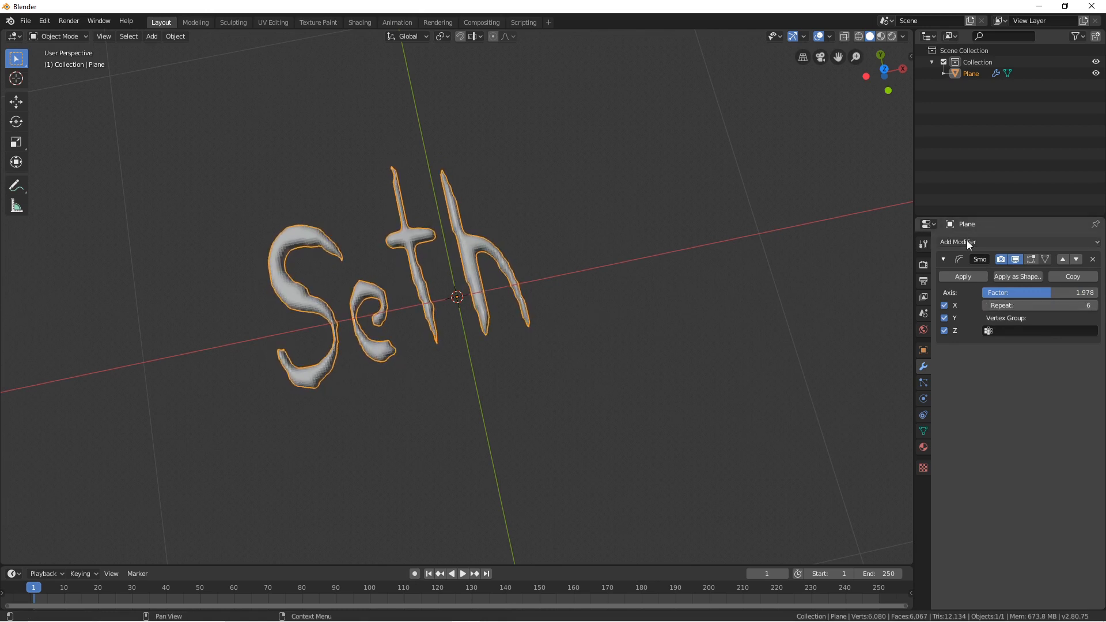
Step: Apply Shade Smooth to the lettering and remove the Smooth modifier
right_click(298, 237)
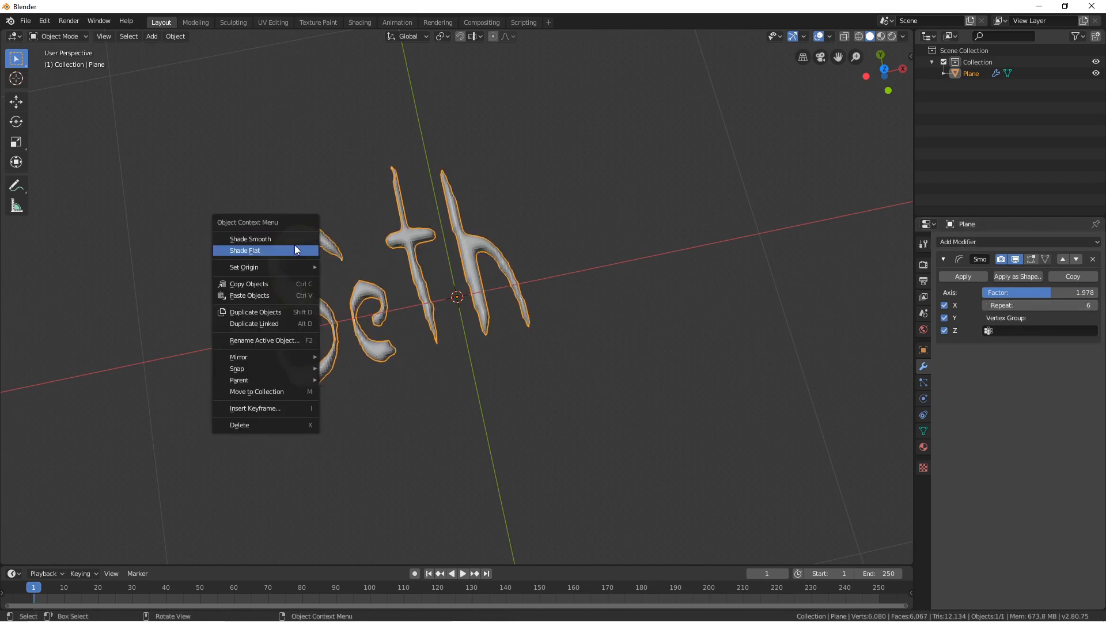
left_click(295, 248)
right_click(305, 232)
left_click(300, 223)
mouse_move(300, 222)
middle_mouse_down()
mouse_move(534, 226)
mouse_move(380, 147)
mouse_move(399, 159)
middle_mouse_up()
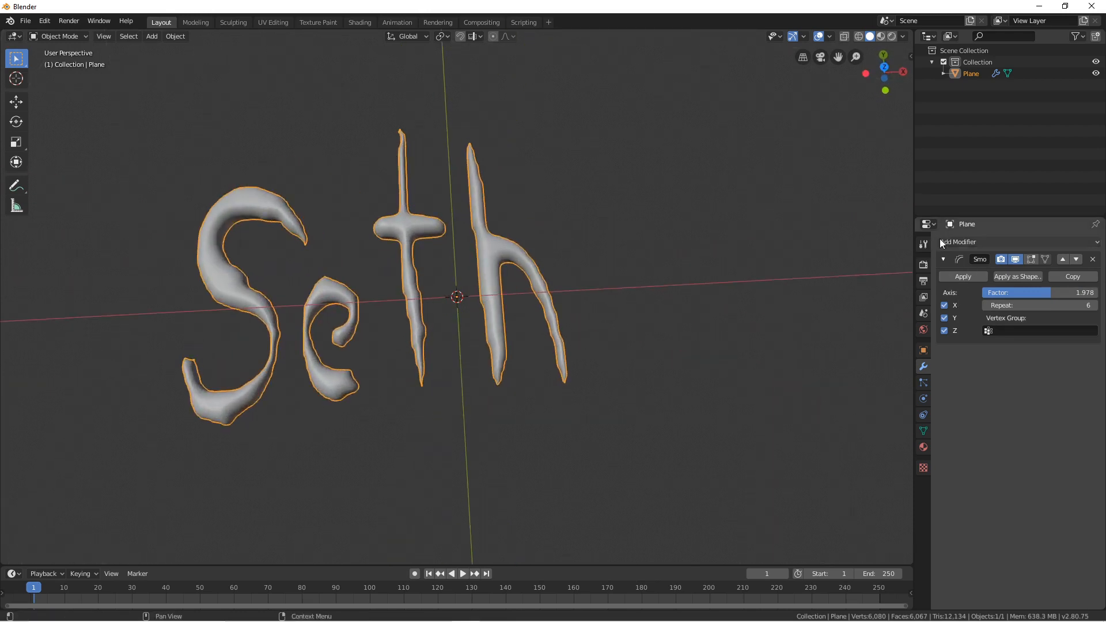
left_click(1095, 254)
middle_click_drag(557, 217, 380, 292)
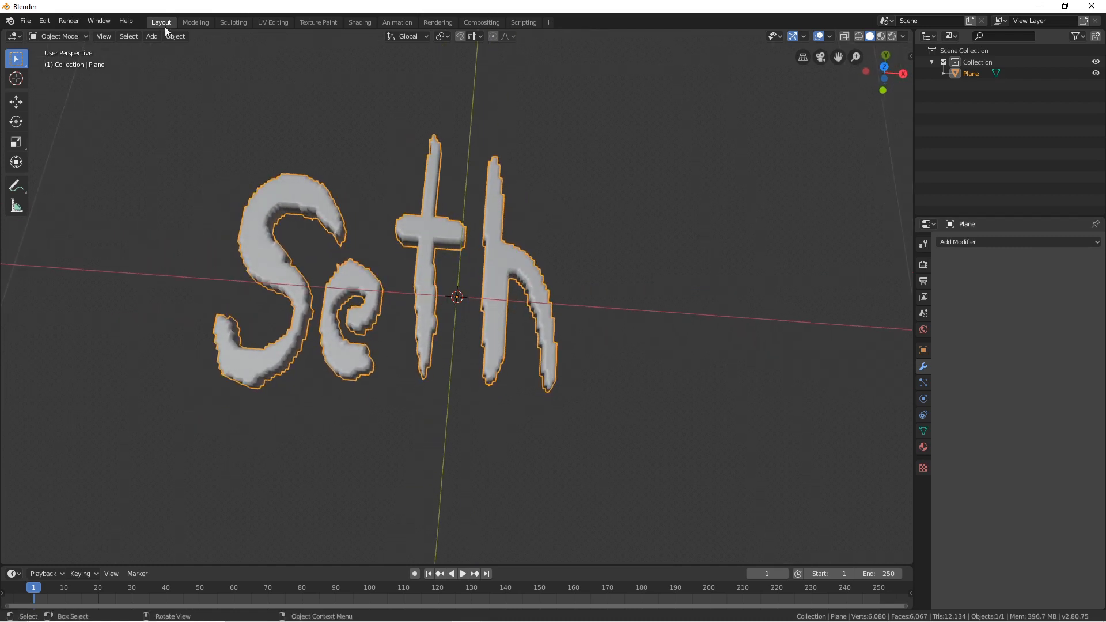
Step: Switch to the Sculpting workspace and enable Dyntopo on the lettering
left_click(239, 22)
mouse_move(543, 247)
middle_mouse_down()
mouse_move(402, 288)
mouse_move(423, 318)
mouse_move(414, 286)
mouse_move(434, 289)
mouse_move(308, 175)
middle_mouse_up()
scroll(413, 286, "up", 3)
scroll(308, 169, "up", 2)
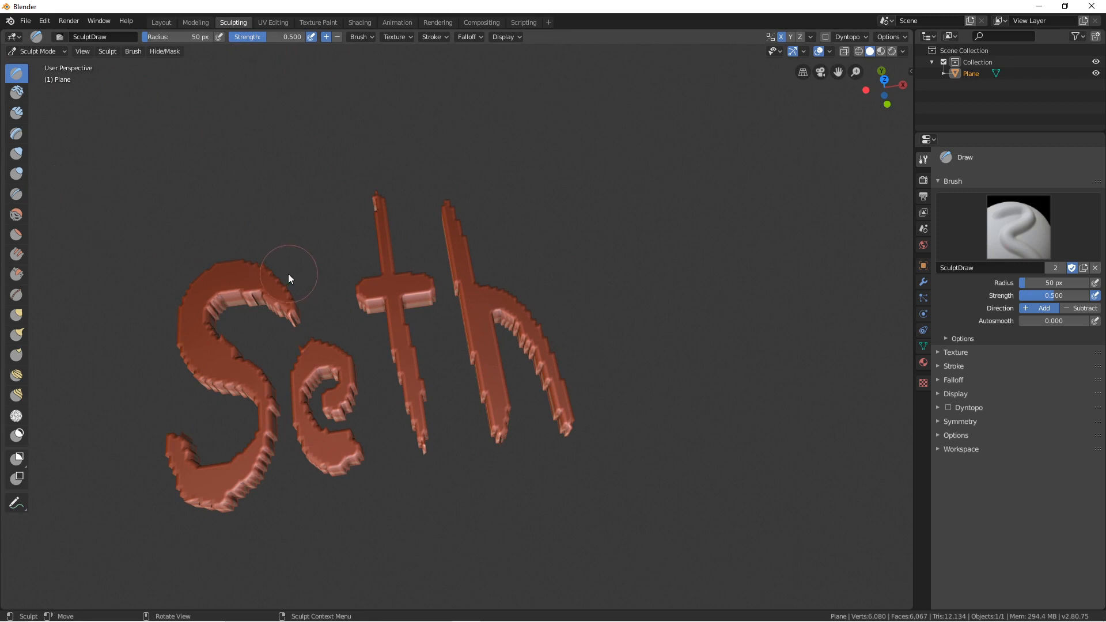
left_click(825, 36)
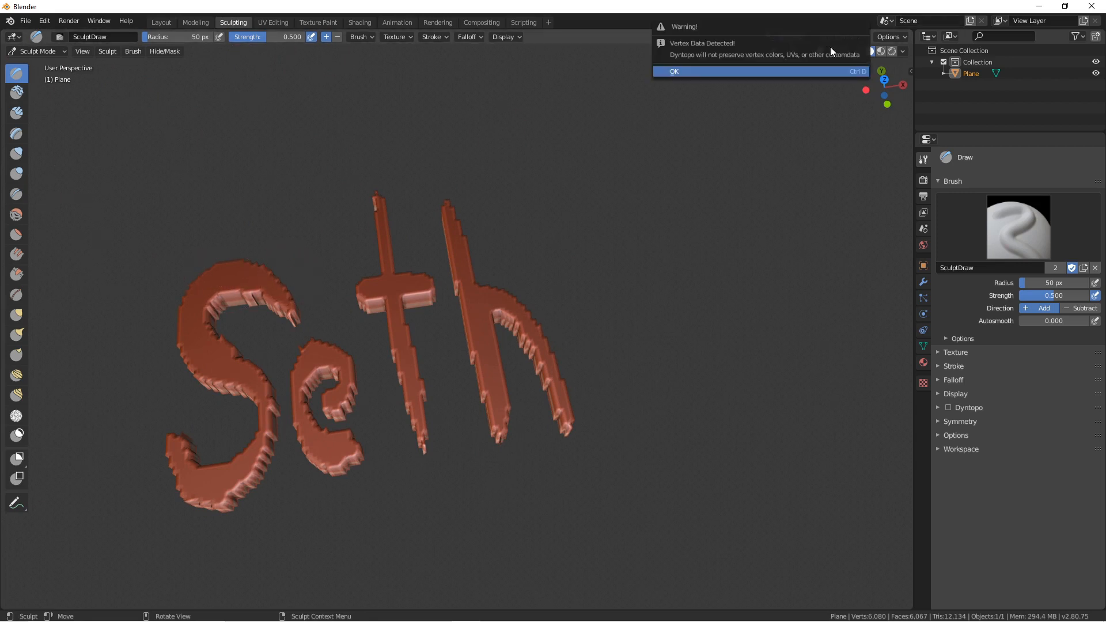
left_click(820, 73)
Step: Try sculpting strokes across the letters with the Draw brush at 50 px radius and 0.500 strength
mouse_move(233, 286)
left_mouse_down()
mouse_move(209, 278)
mouse_move(376, 282)
mouse_move(381, 267)
mouse_move(473, 312)
left_mouse_up()
middle_click_drag(473, 314, 666, 495)
mouse_move(697, 491)
left_mouse_down()
mouse_move(607, 520)
mouse_move(475, 526)
left_mouse_up()
mouse_move(474, 527)
middle_mouse_down()
mouse_move(550, 544)
mouse_move(543, 512)
middle_mouse_up()
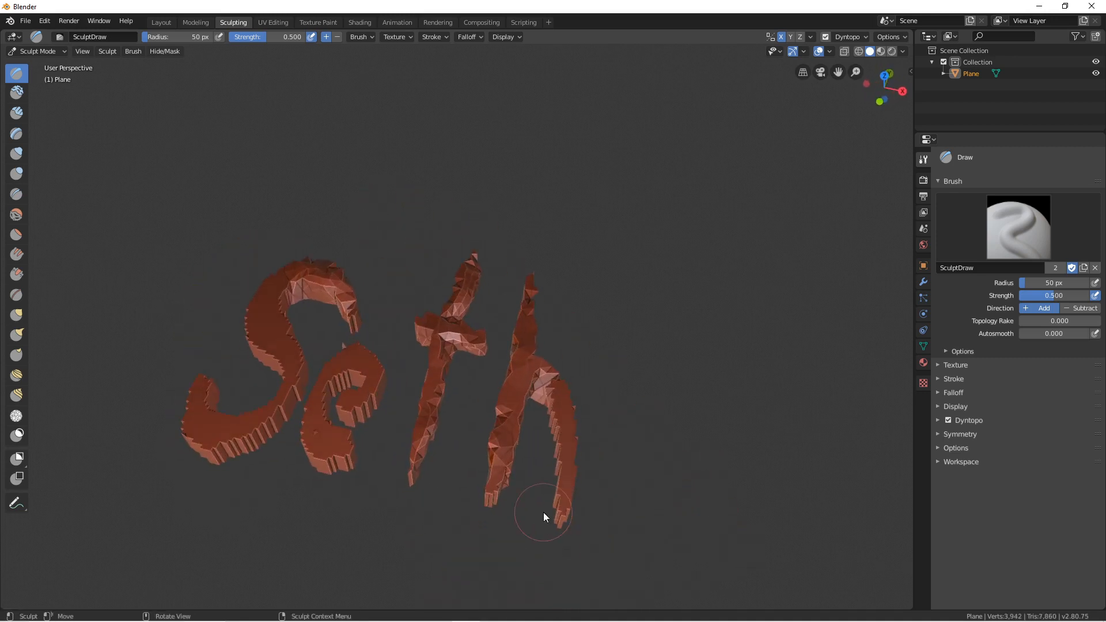
Step: Undo the sculpt strokes, disable Dyntopo, and return to the Layout workspace in Object Mode
key("ctrl+r")
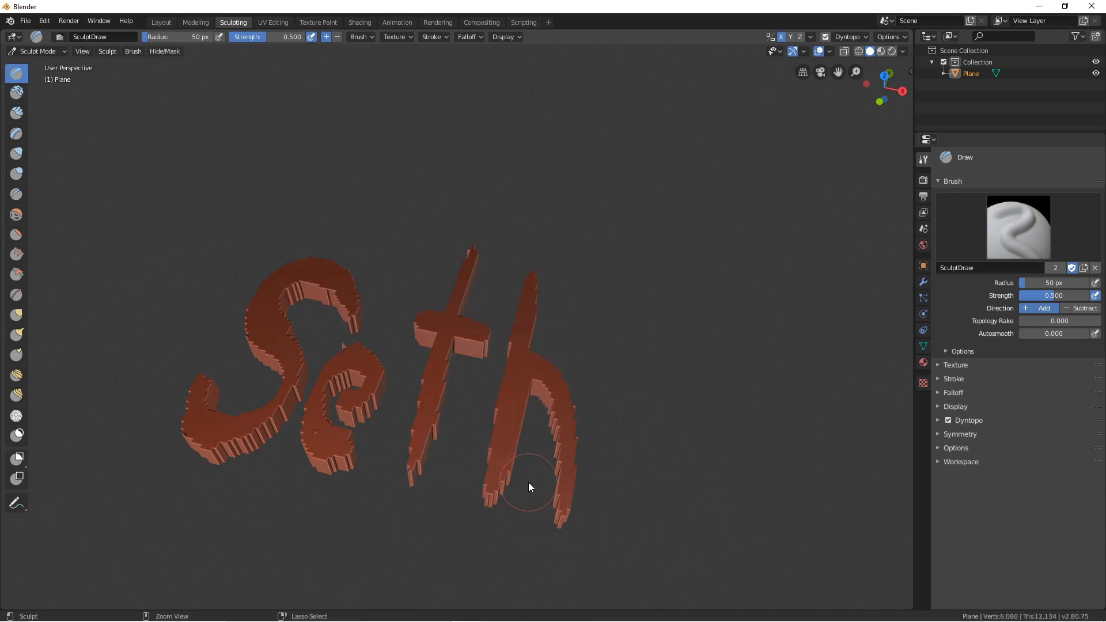
key("ctrl+d")
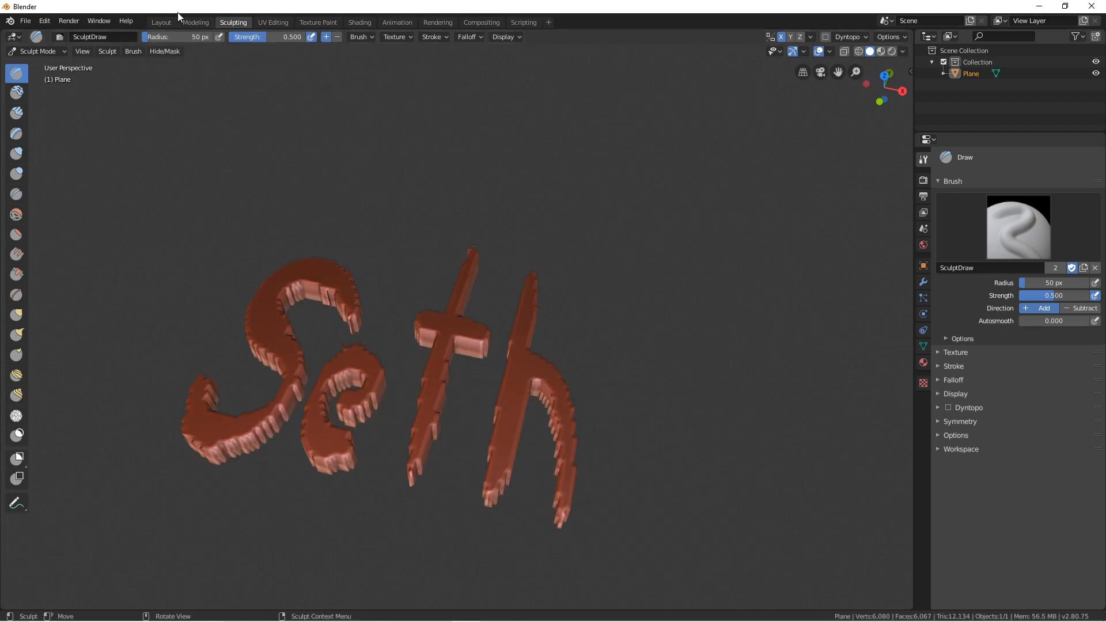
left_click(161, 22)
mouse_move(524, 190)
middle_mouse_down()
mouse_move(558, 234)
mouse_move(541, 188)
middle_mouse_up()
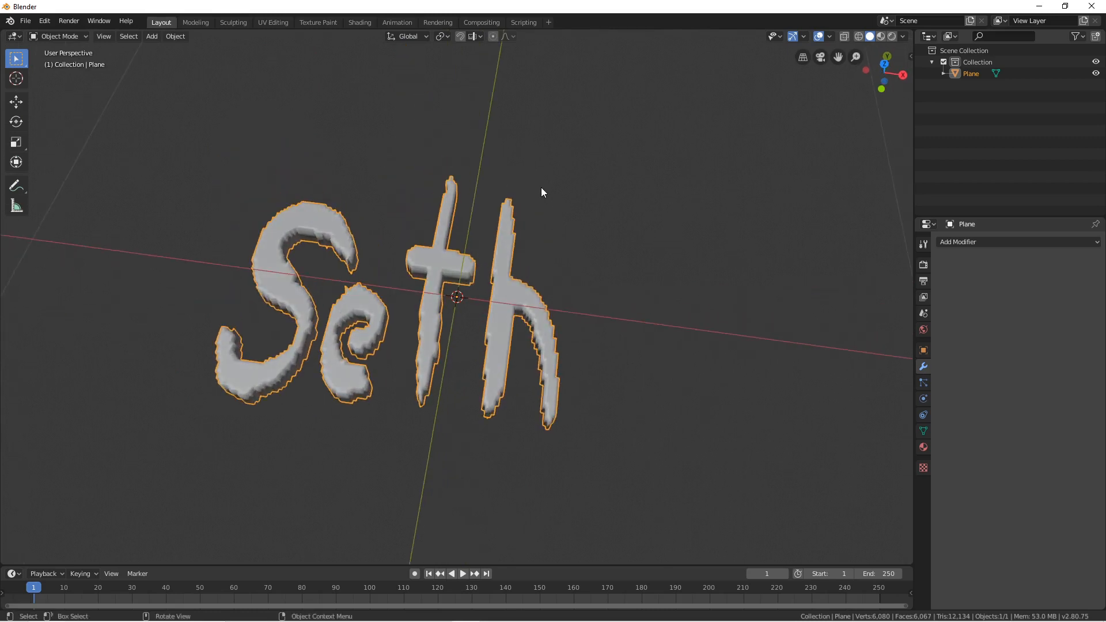
key("ctrl+Tab")
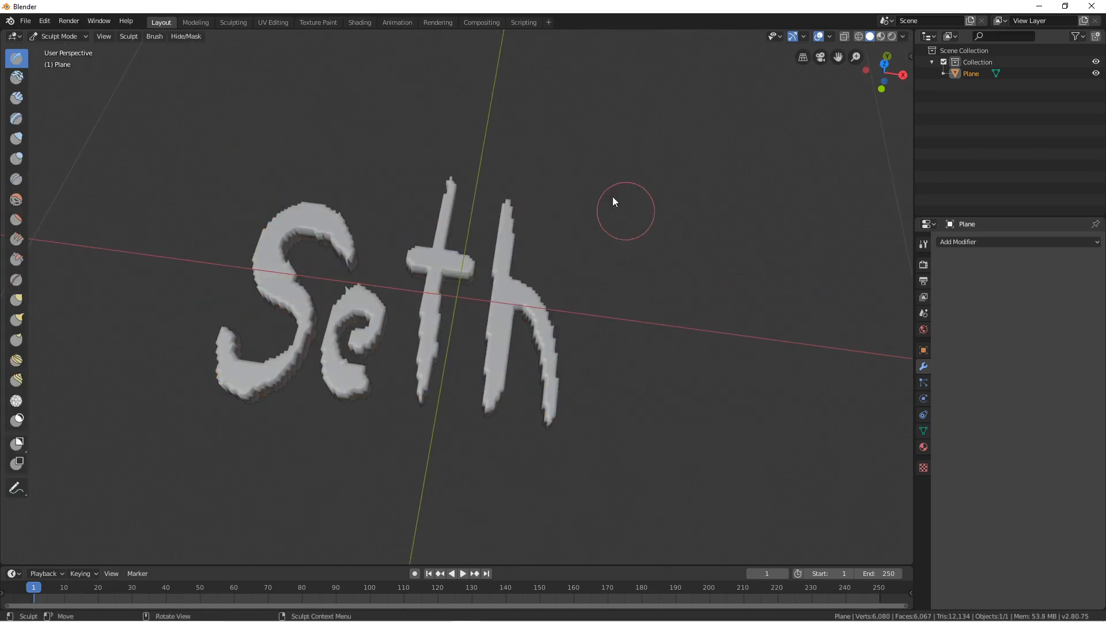
left_click(196, 22)
left_click(160, 22)
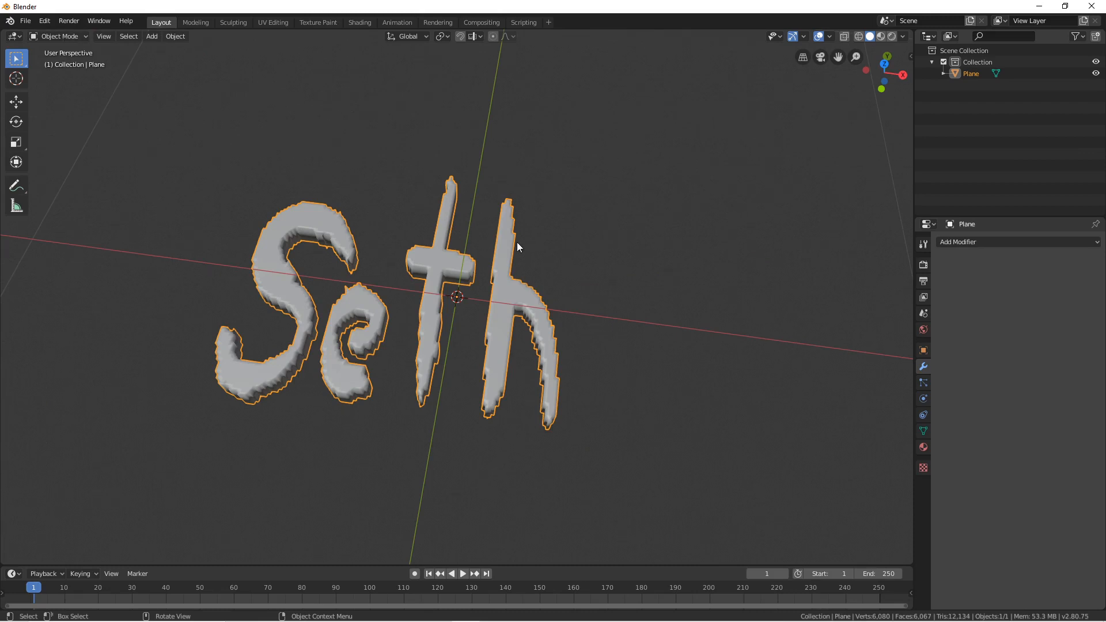
Step: Add a Sun light to the scene and rotate it about -76.3° around the global X axis
middle_click_drag(518, 247, 458, 204)
scroll(458, 205, "down", 4)
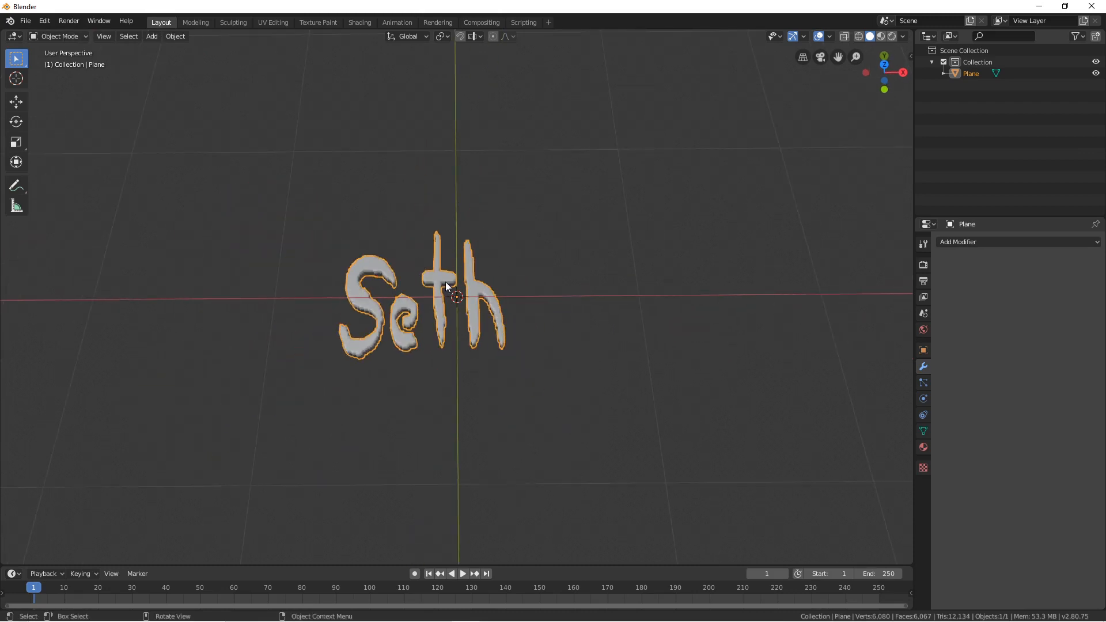
scroll(429, 255, "up", 3)
middle_click_drag(417, 271, 420, 274)
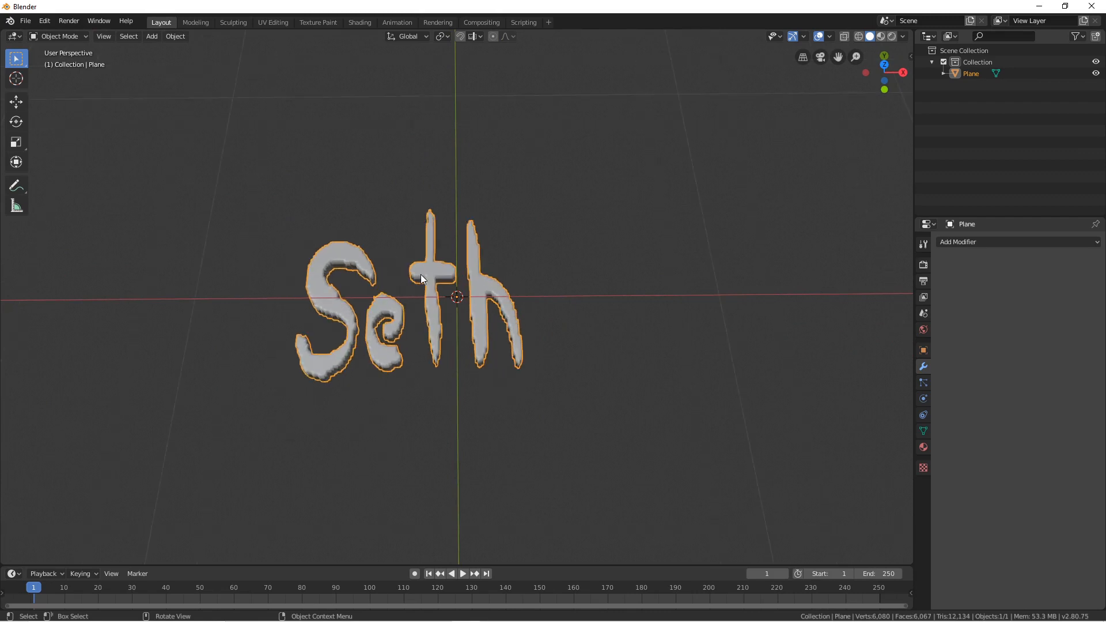
key("shift+a")
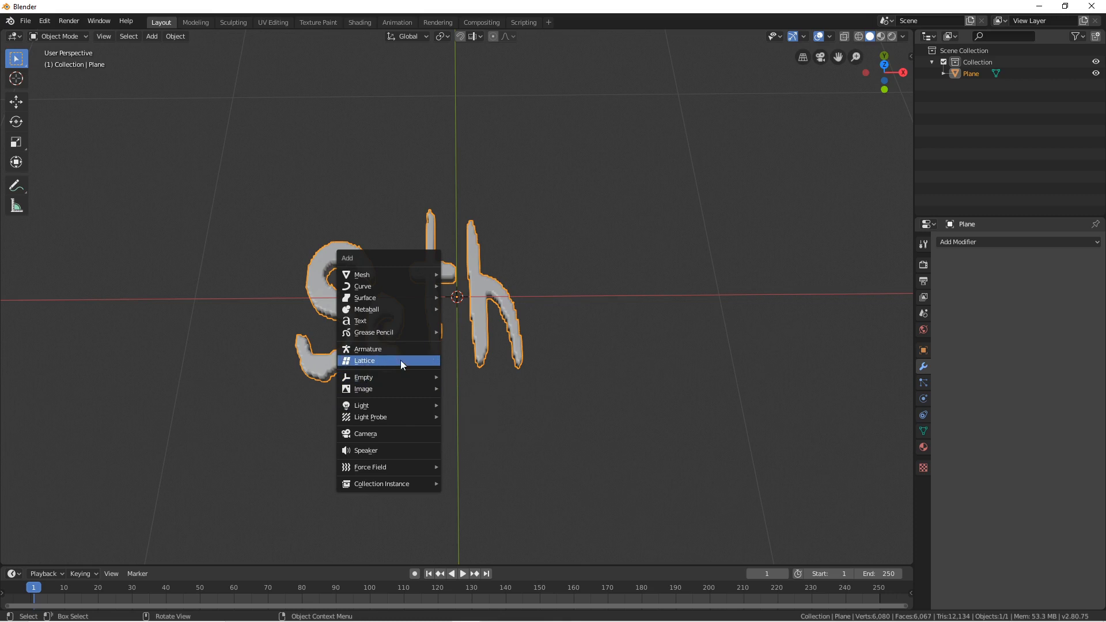
mouse_move(402, 403)
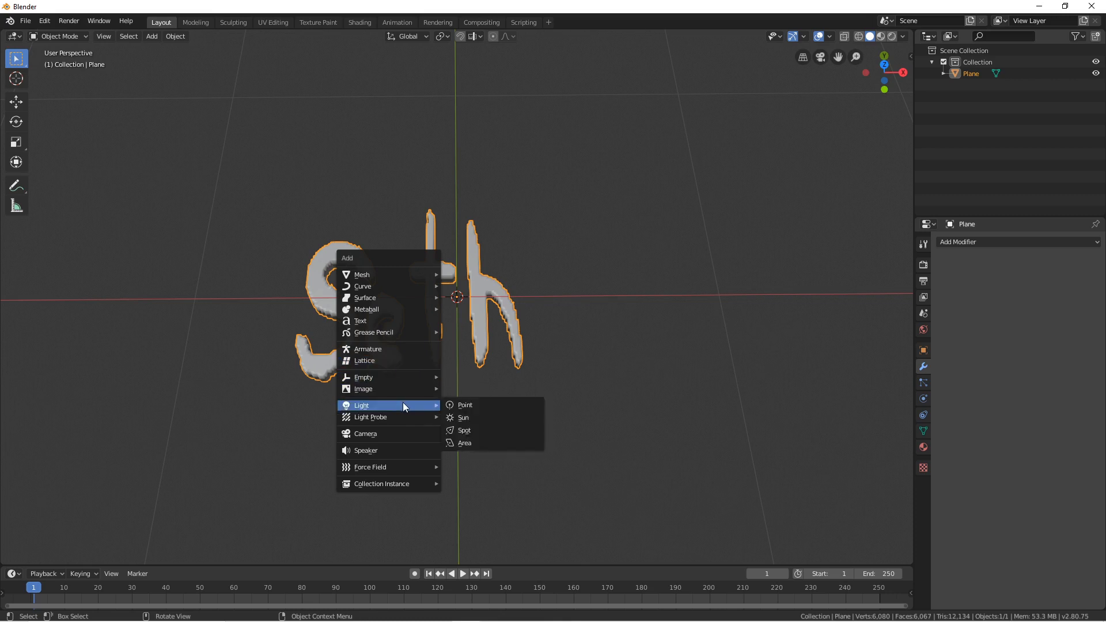
left_click(489, 417)
mouse_move(530, 261)
middle_mouse_down()
mouse_move(514, 273)
mouse_move(431, 274)
mouse_move(510, 240)
mouse_move(528, 252)
middle_mouse_up()
key("r")
key("x")
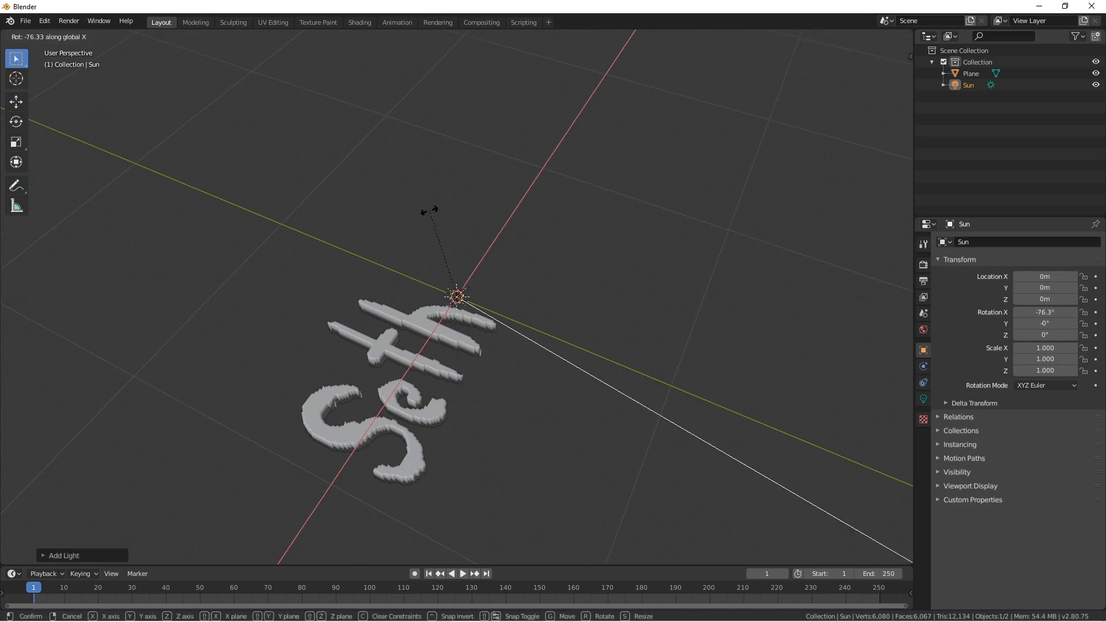
left_click(431, 210)
middle_click_drag(431, 210, 493, 219)
Step: Move the Sun to about 0.79 m along the Y axis and preview the lettering in rendered shading
left_click(16, 102)
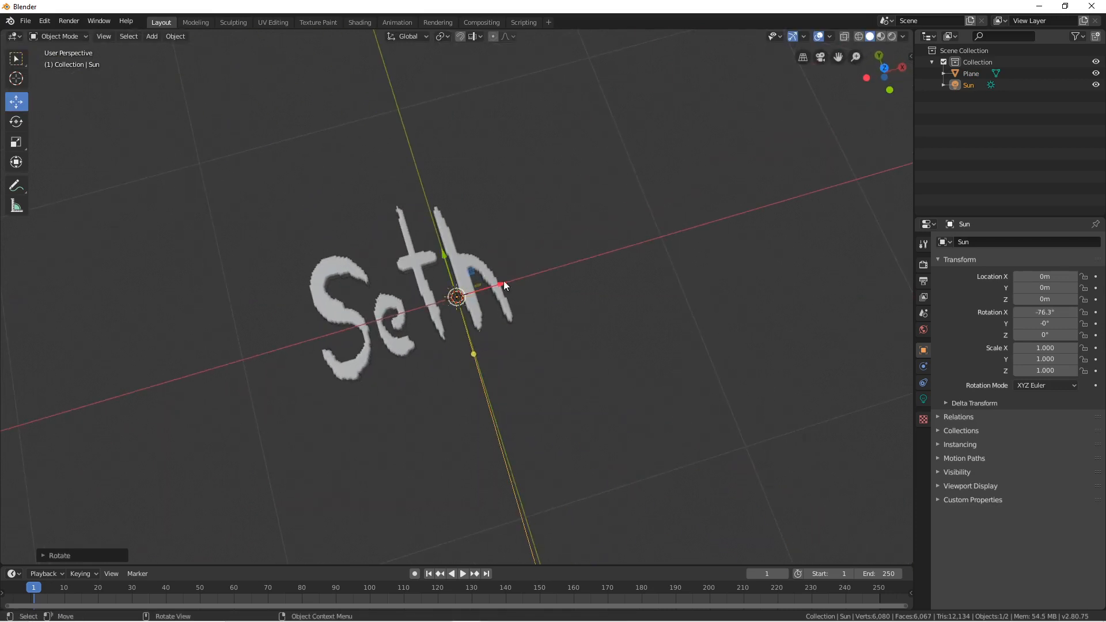
left_click_drag(503, 281, 463, 130)
middle_click_drag(528, 170, 449, 117)
left_click(892, 36)
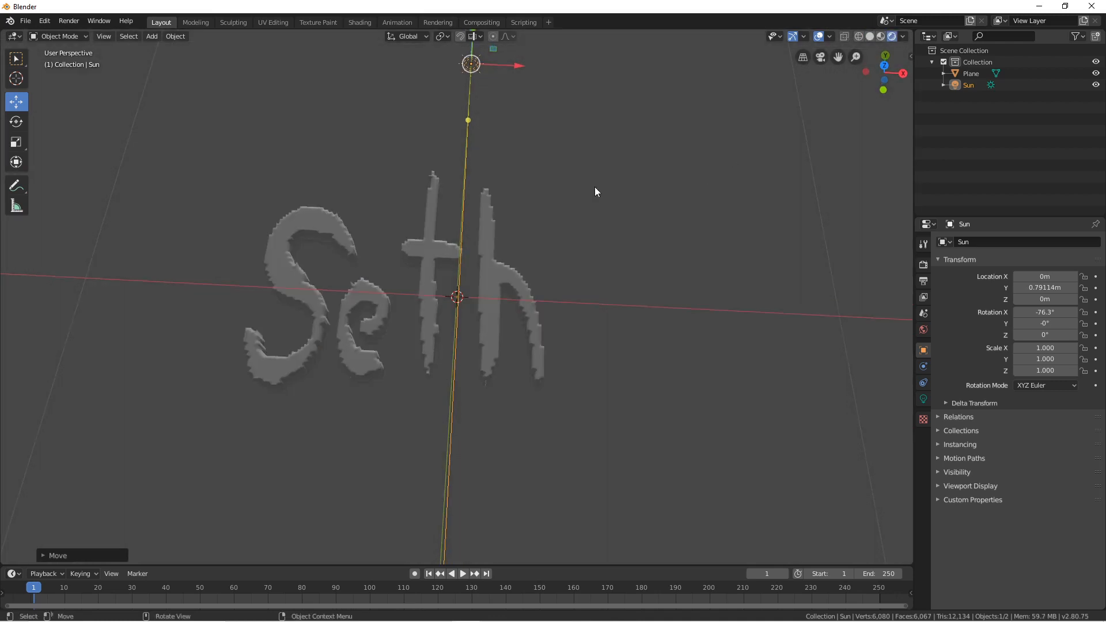
mouse_move(595, 187)
middle_mouse_down()
mouse_move(500, 234)
mouse_move(448, 169)
mouse_move(408, 216)
mouse_move(465, 257)
mouse_move(382, 205)
mouse_move(455, 203)
mouse_move(413, 171)
mouse_move(466, 182)
middle_mouse_up()
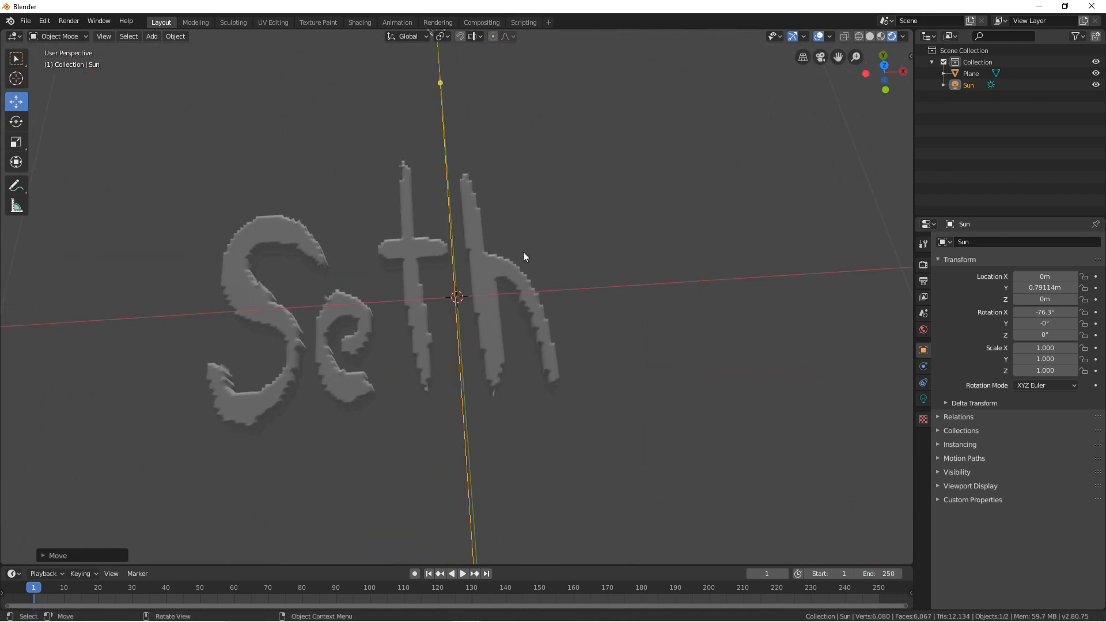
Step: Give the lettering a new material and split the 3D viewport into two side-by-side areas
left_click(472, 253)
left_click(923, 446)
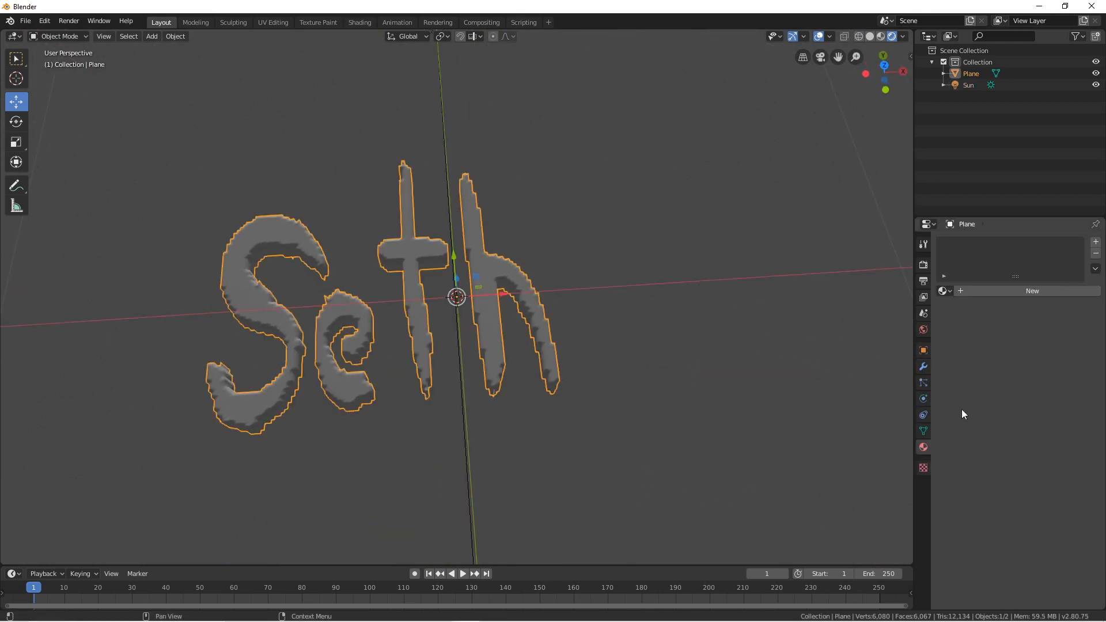
left_click(1041, 292)
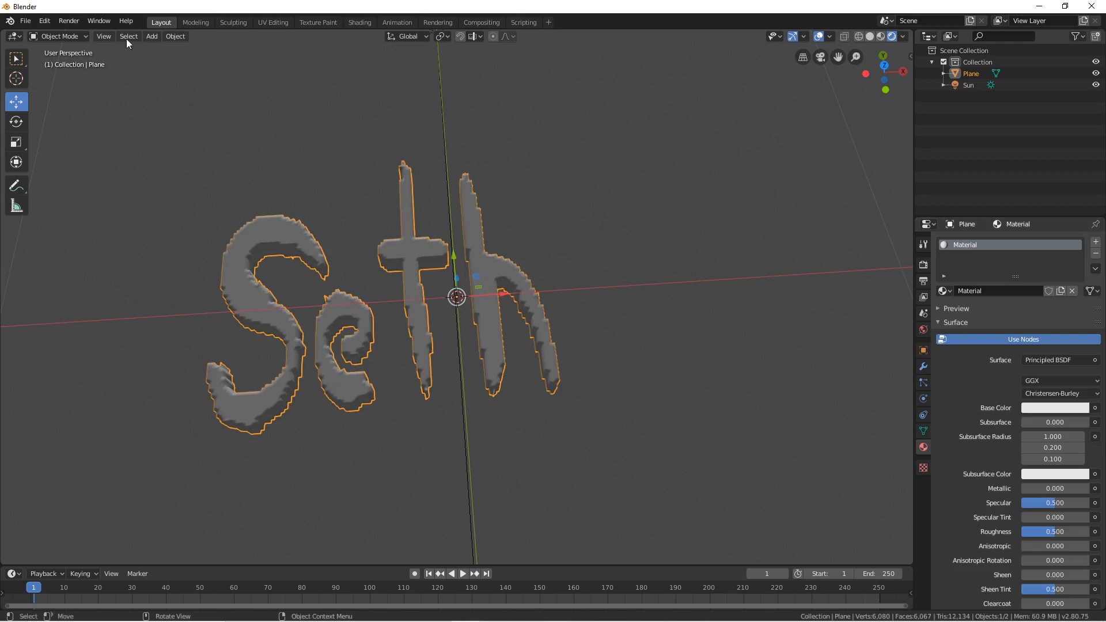
left_click_drag(3, 32, 217, 87)
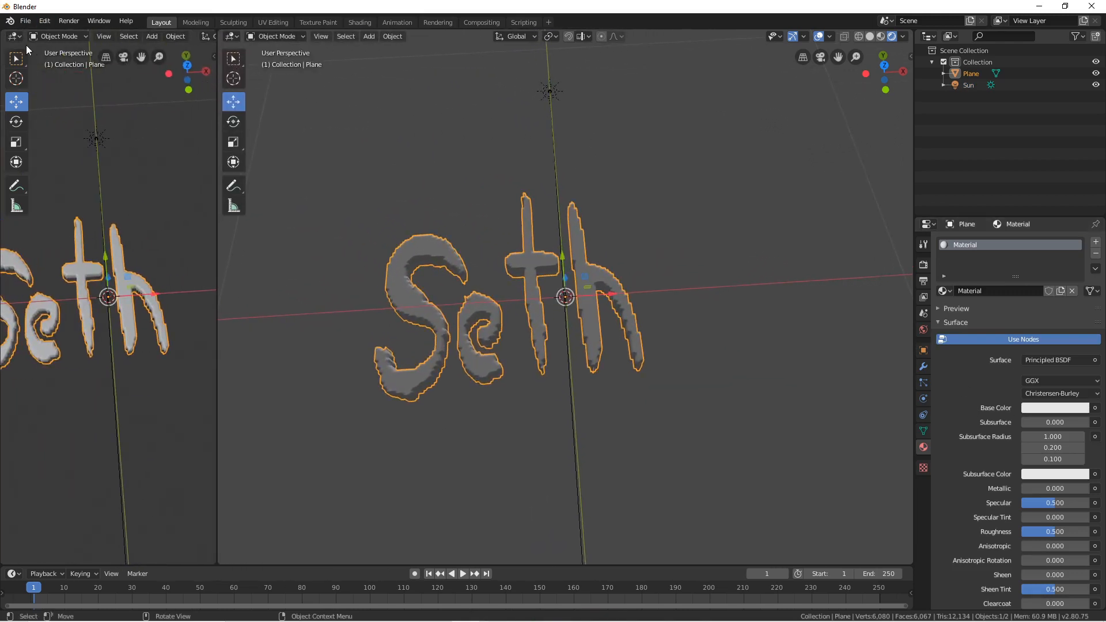
left_click(46, 37)
left_click(70, 66)
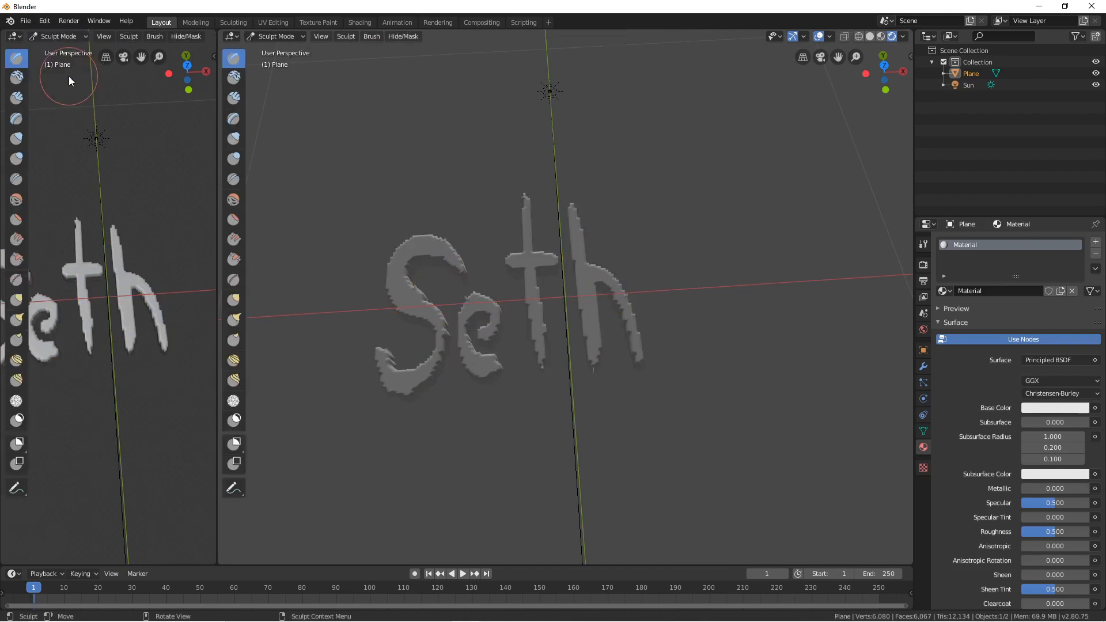
left_click(57, 37)
left_click(57, 47)
Step: Change the new narrow area to the Shader Editor and widen it to show the material's nodes
left_click(13, 37)
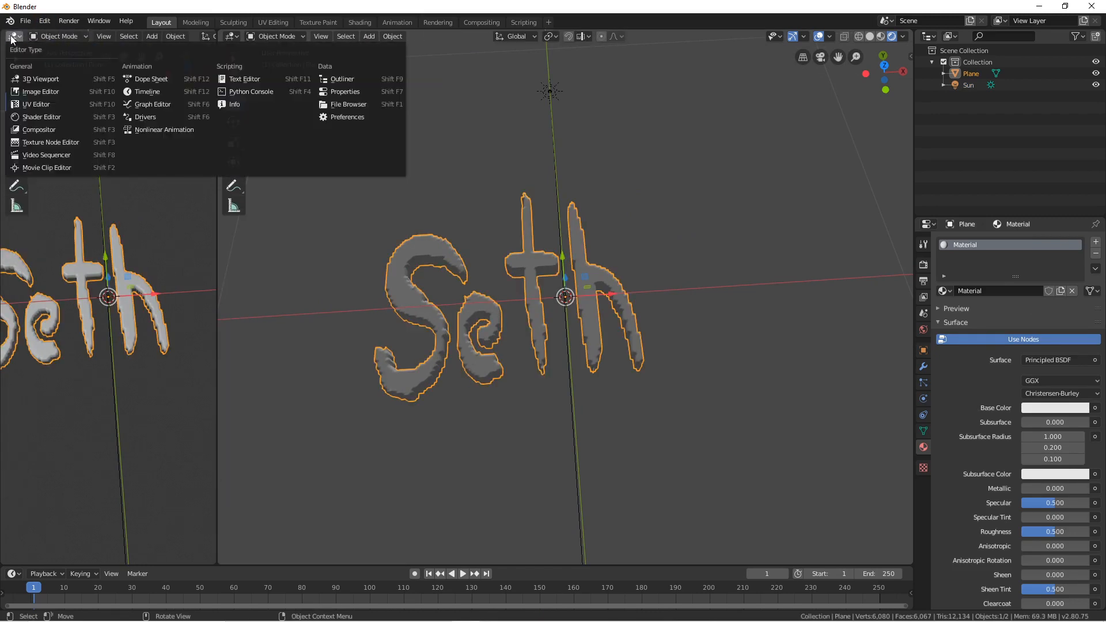
left_click(46, 117)
key("n")
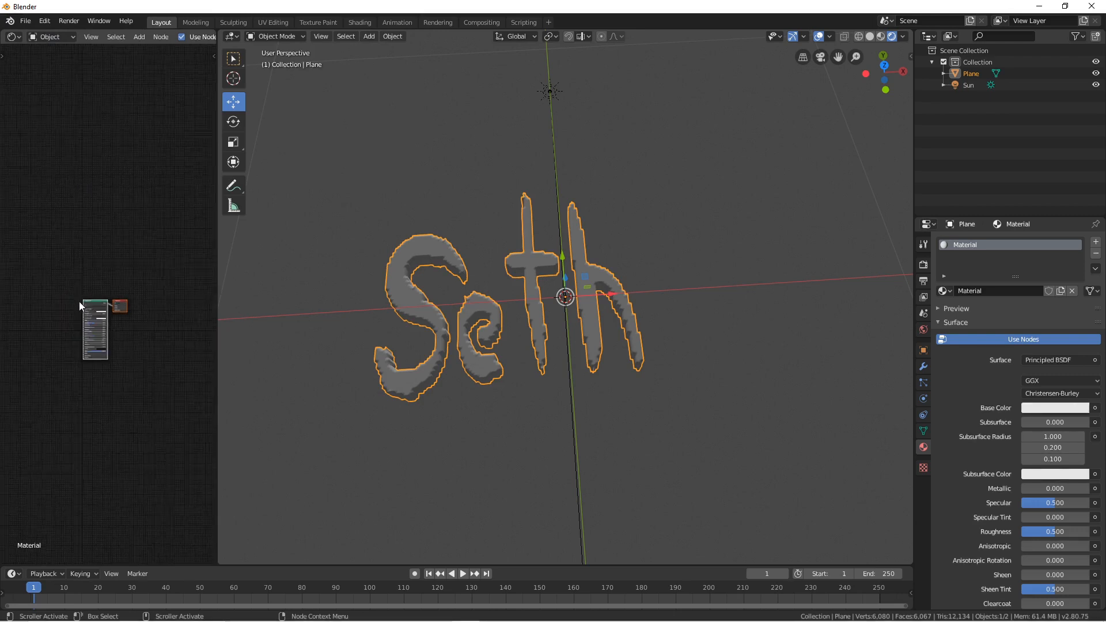
scroll(80, 305, "up", 3)
middle_click_drag(62, 259, 94, 143)
left_click_drag(219, 254, 349, 249)
scroll(160, 212, "up", 4)
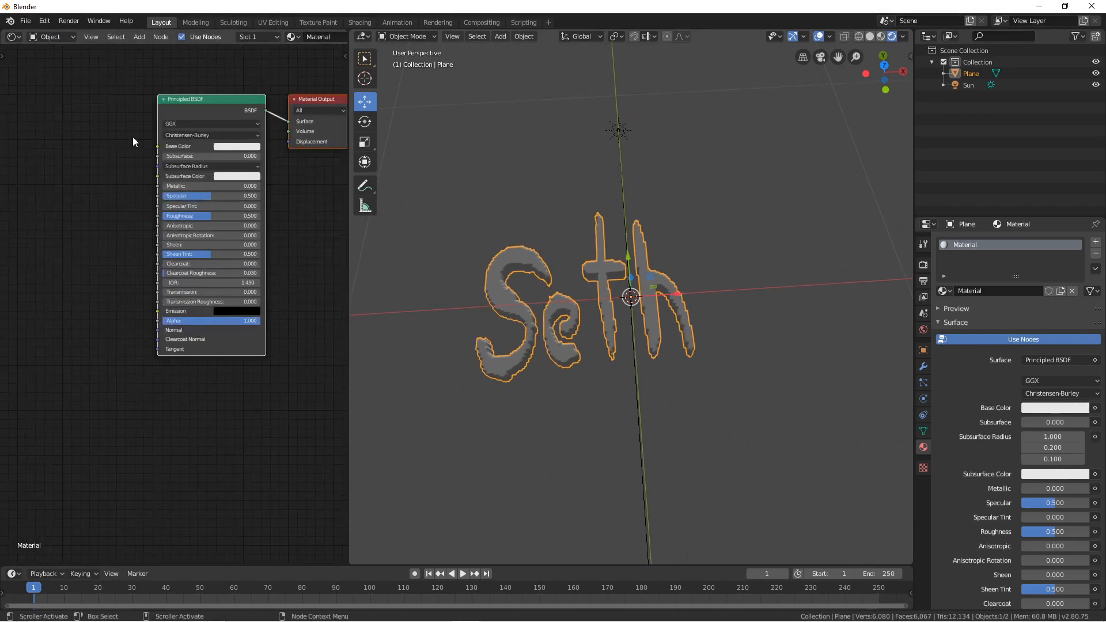
scroll(123, 167, "up", 2)
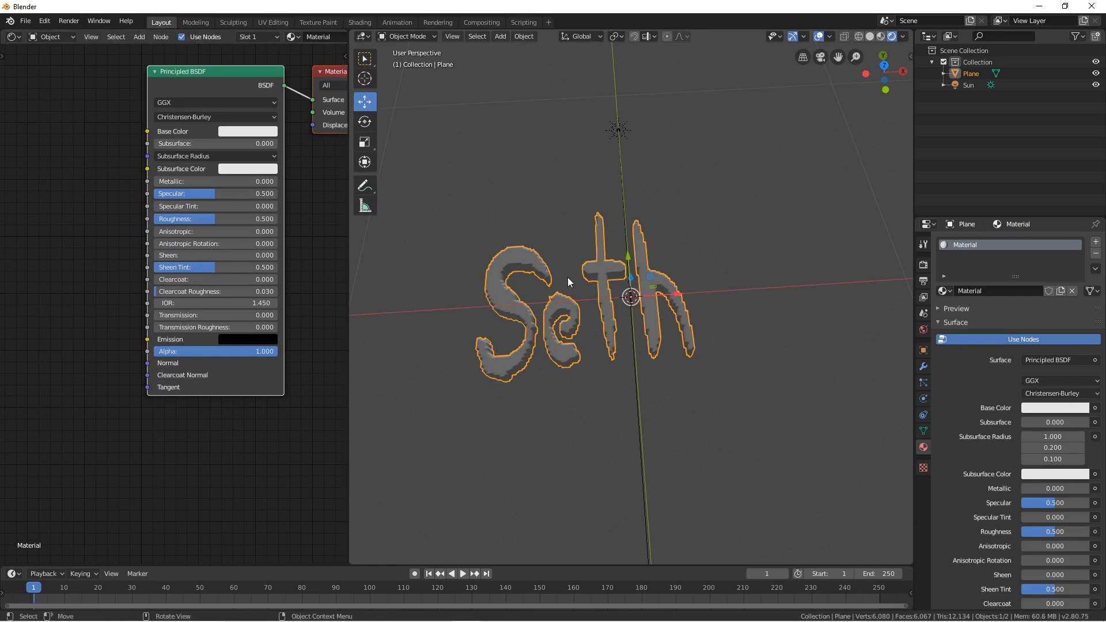
Step: Set the Principled BSDF's Metallic to 1.000 and its Roughness to about 0.382
left_click_drag(182, 183, 270, 182)
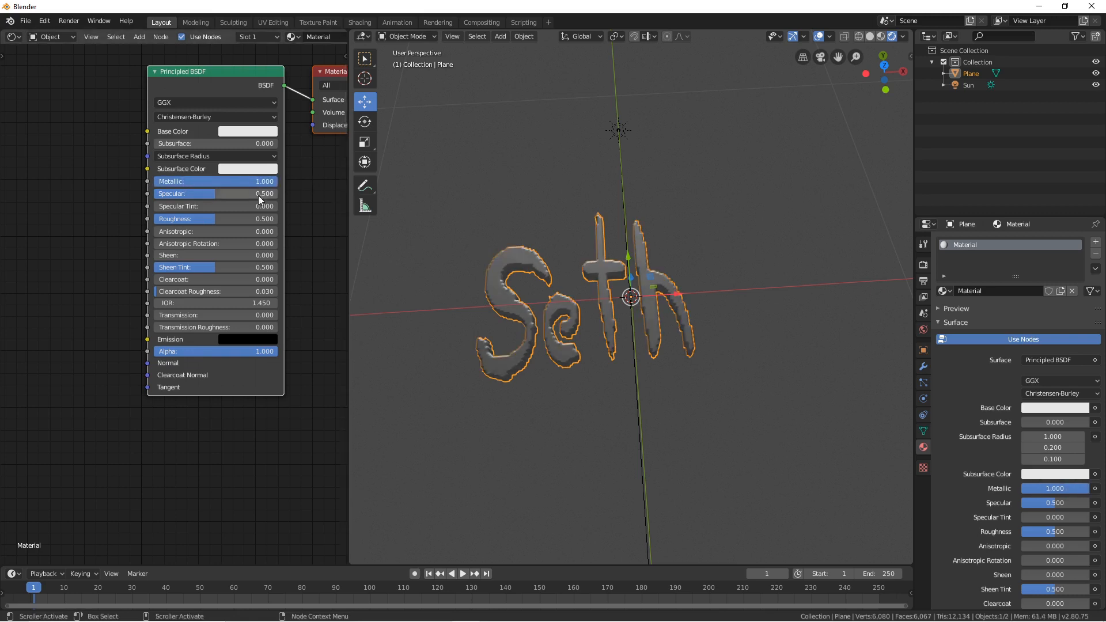
mouse_move(232, 224)
left_mouse_down()
mouse_move(179, 223)
mouse_move(201, 219)
left_mouse_up()
middle_click_drag(662, 245, 492, 222)
scroll(486, 233, "up", 2)
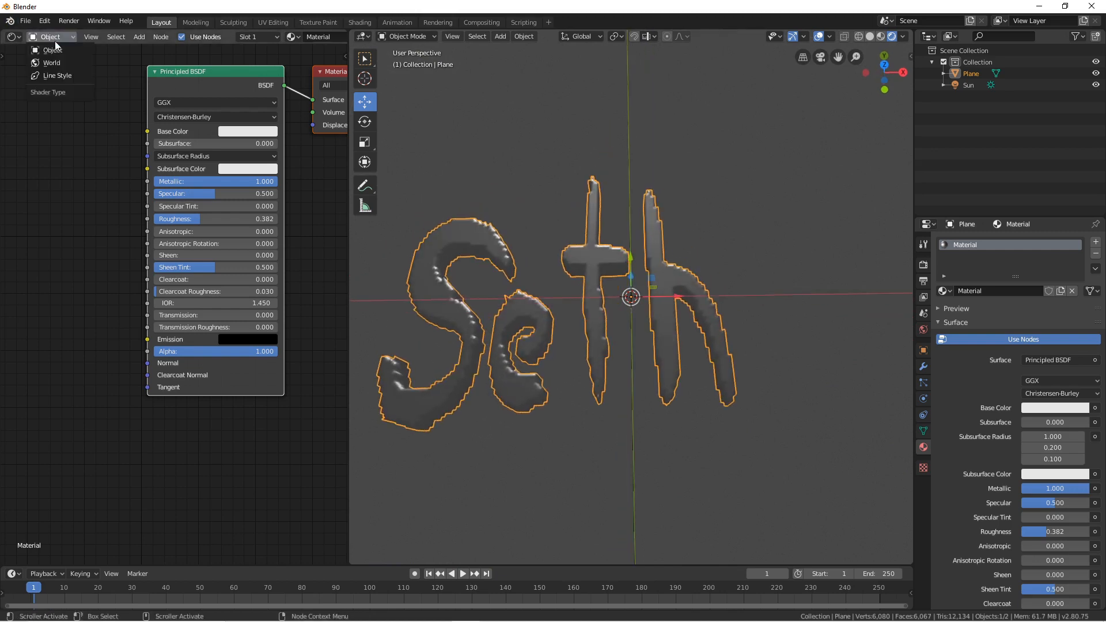
left_click(77, 64)
key("Home")
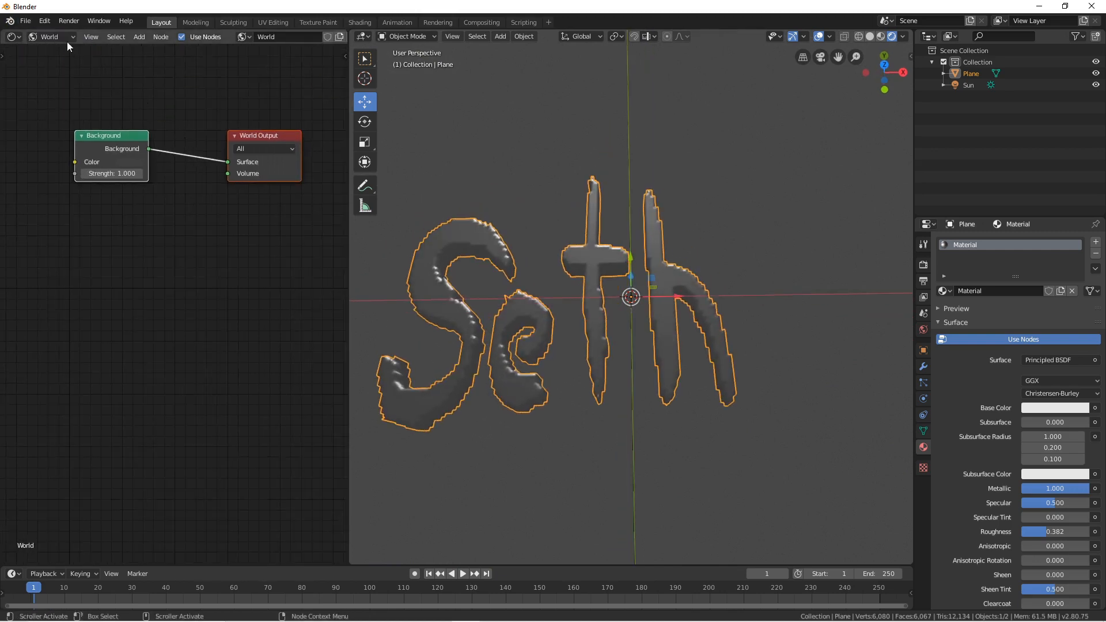
left_click(54, 40)
left_click(57, 51)
key("Home")
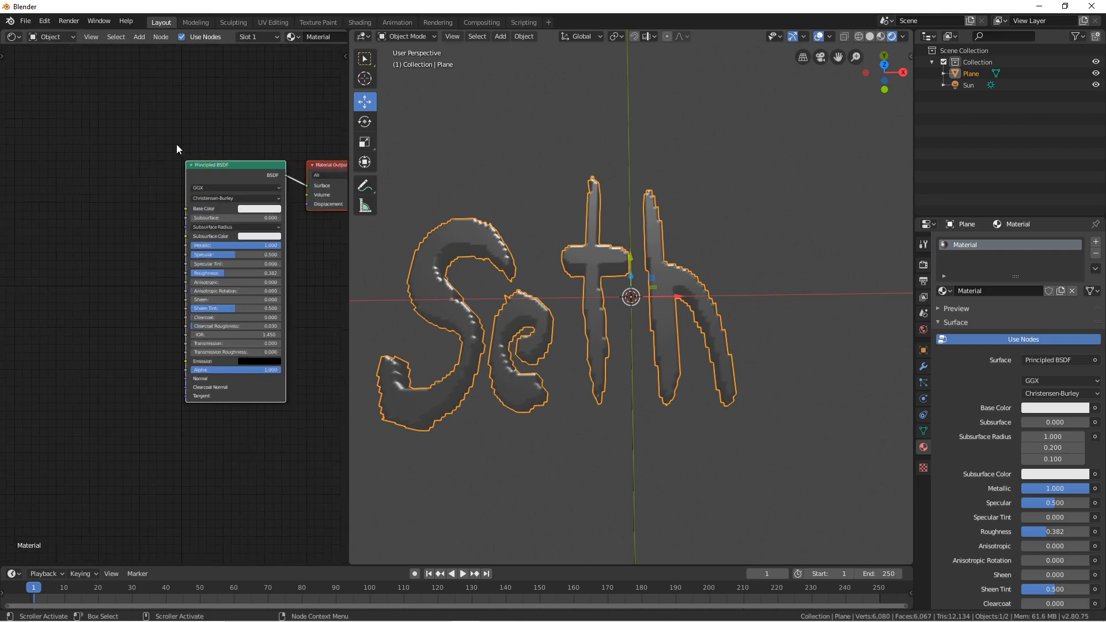
Step: Add a ColorRamp node and connect its Color output to the Principled BSDF's Base Color
scroll(254, 181, "down", 1)
middle_click_drag(254, 181, 202, 176)
left_click_drag(195, 161, 168, 155)
middle_click_drag(82, 145, 166, 154)
scroll(166, 153, "down", 3)
key("shift+a")
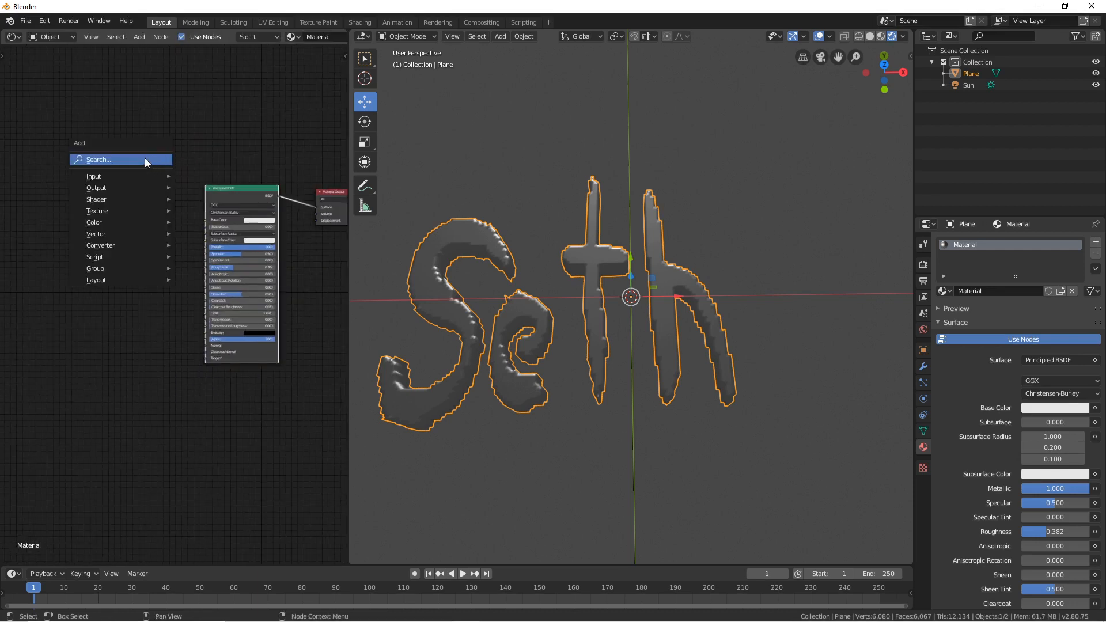
mouse_move(133, 236)
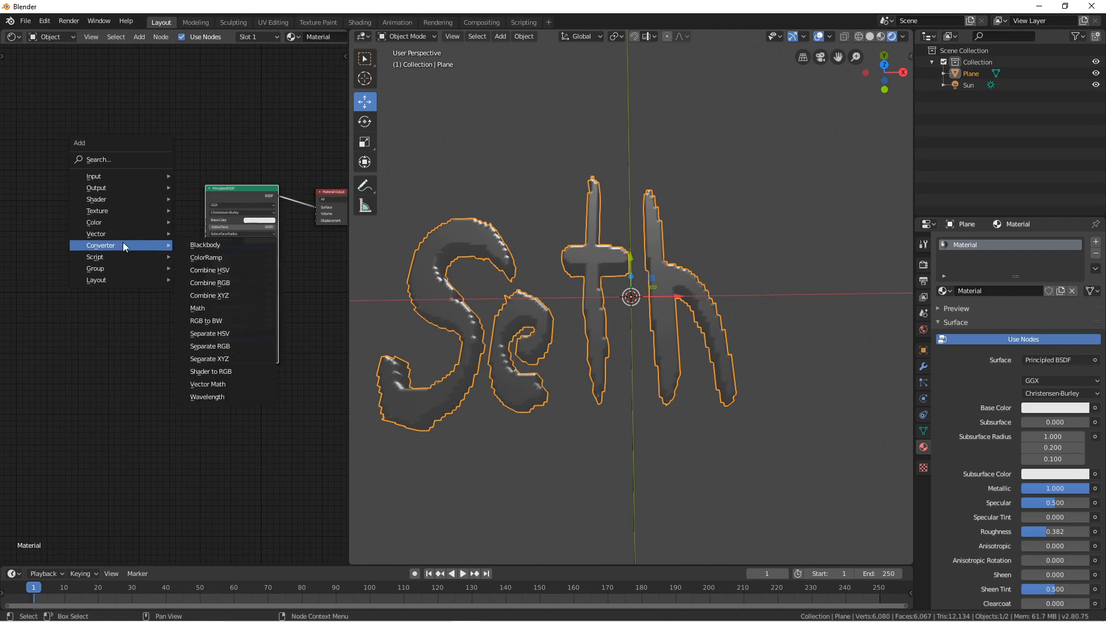
left_click(230, 257)
left_click_drag(161, 212, 205, 219)
left_click_drag(130, 204, 140, 197)
scroll(141, 197, "left", 3, "ctrl")
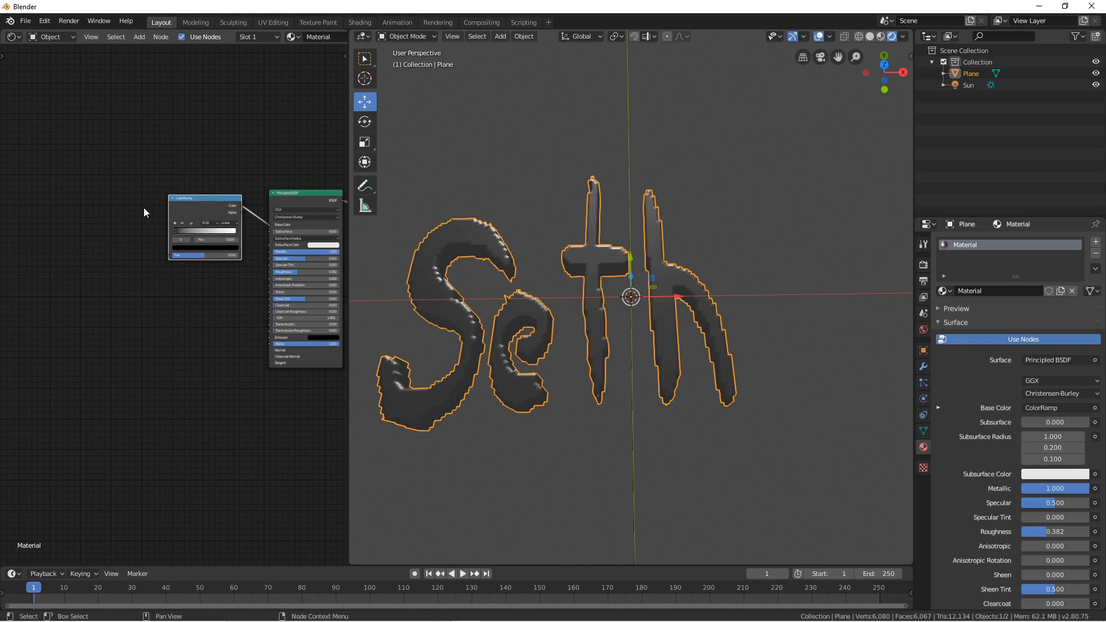
Step: Add a Noise Texture node and connect its Color output to the ColorRamp's Fac input
key("shift+a")
mouse_move(144, 208)
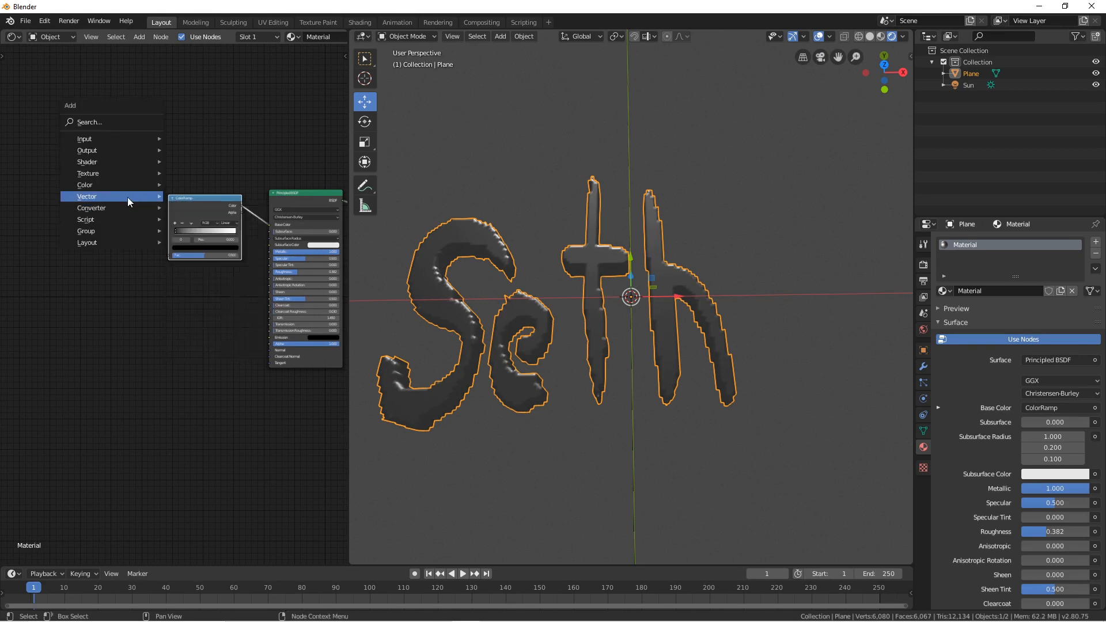
mouse_move(107, 174)
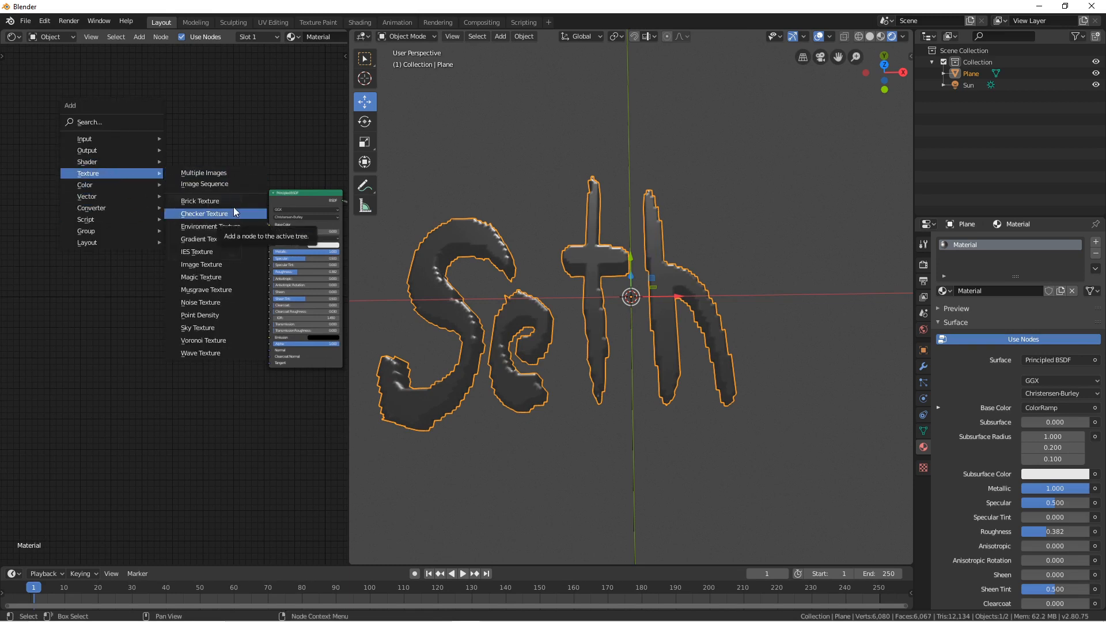
left_click(237, 303)
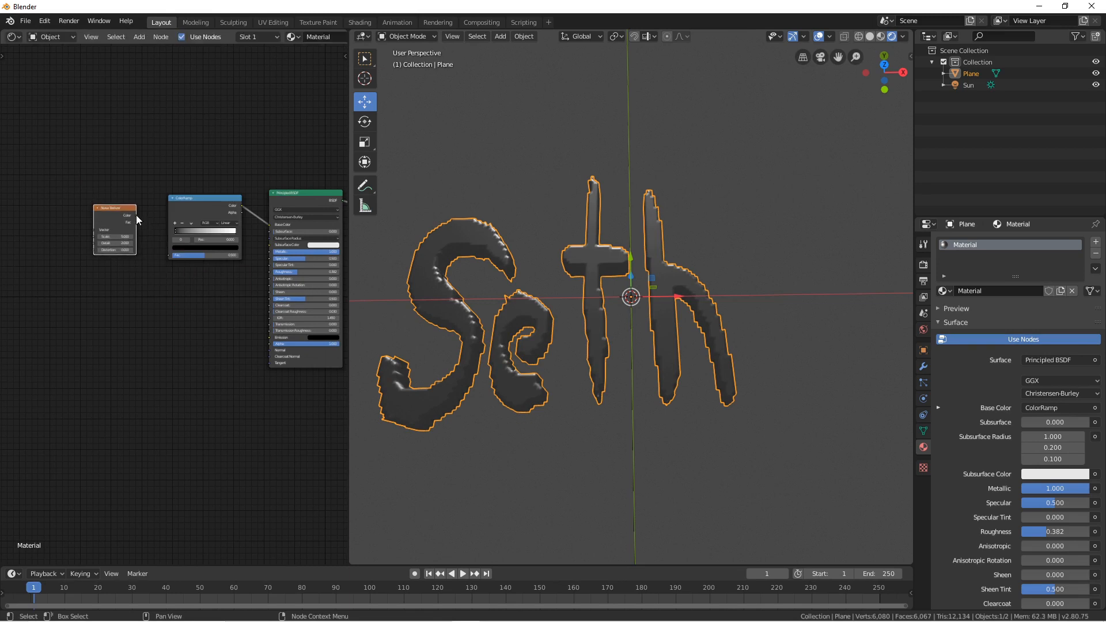
left_click_drag(136, 215, 168, 255)
Step: Set the Noise Texture's Scale to about 19.6 and its Detail to 16
scroll(145, 257, "up", 2)
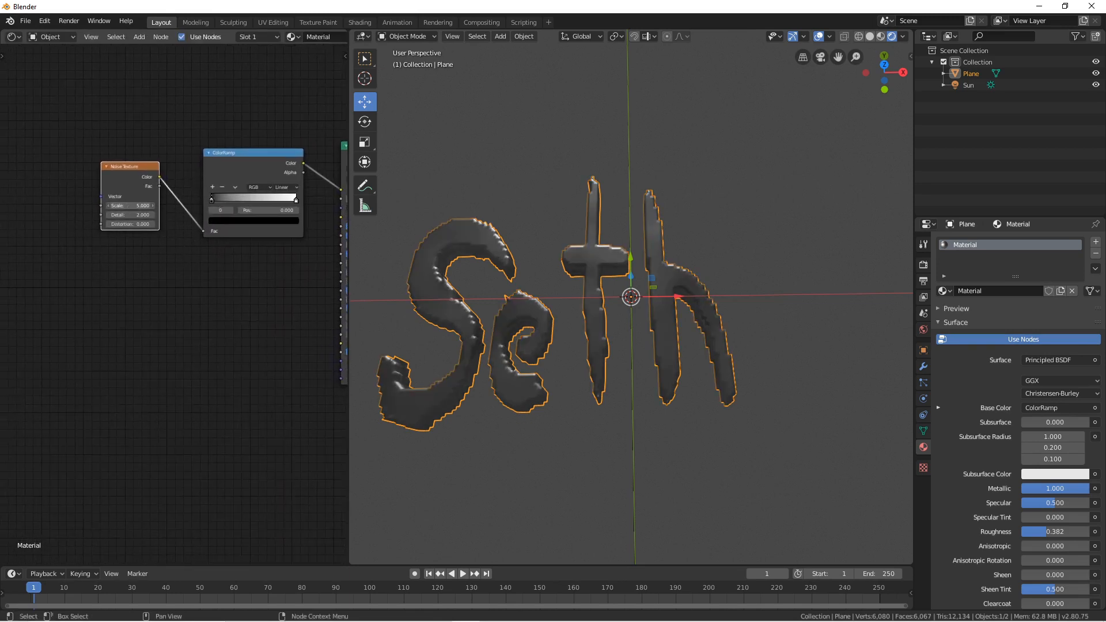
left_click_drag(133, 206, 118, 205)
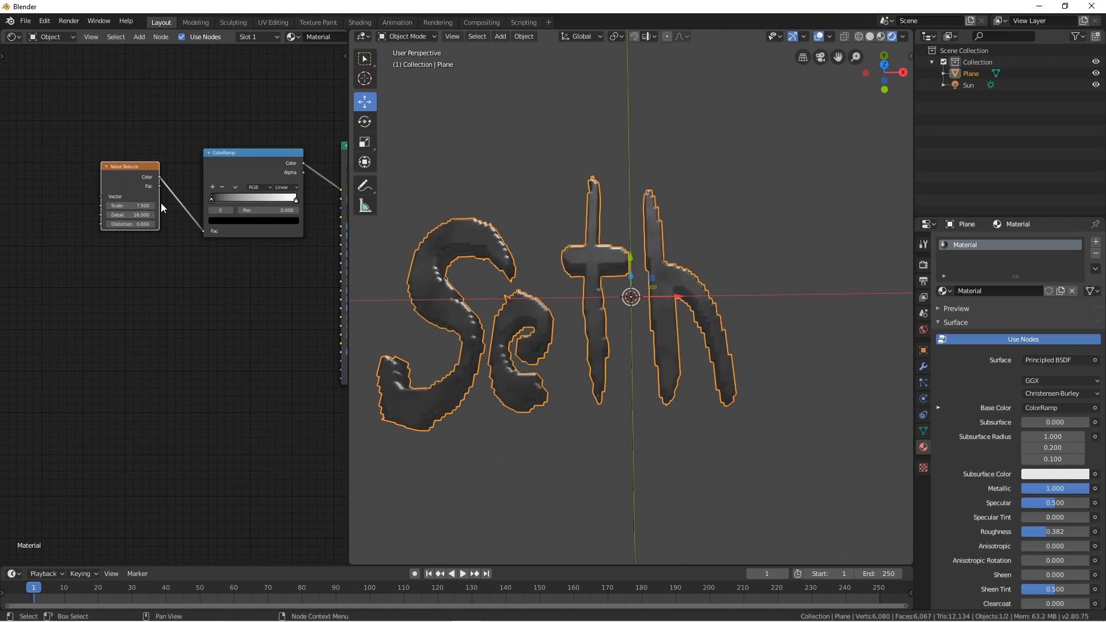
left_click_drag(140, 205, 153, 206)
Step: Add a Voronoi Texture with a Scale of about 2.6 and connect its Color output to the Noise Texture's Vector input
scroll(186, 241, "down", 3)
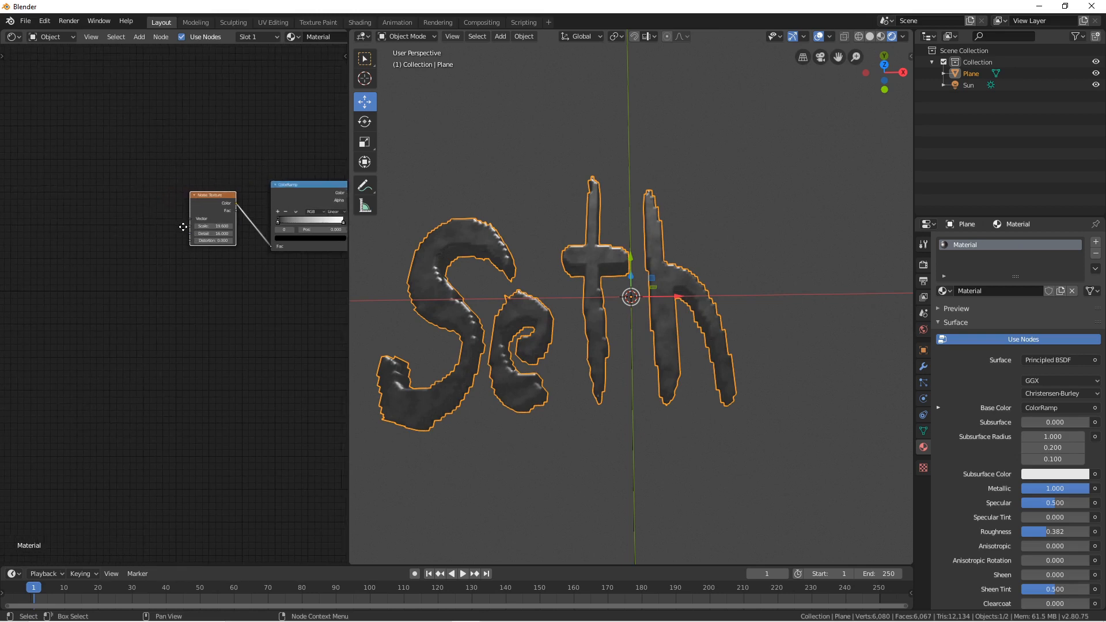
key("shift+a")
mouse_move(163, 241)
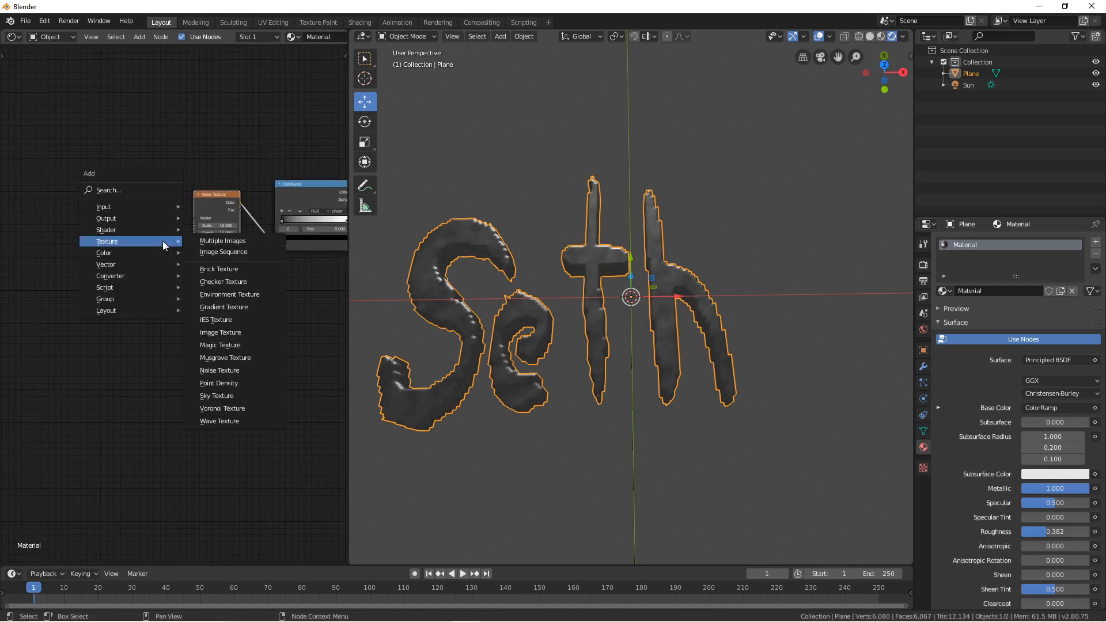
left_click(265, 408)
left_click_drag(148, 204, 194, 218)
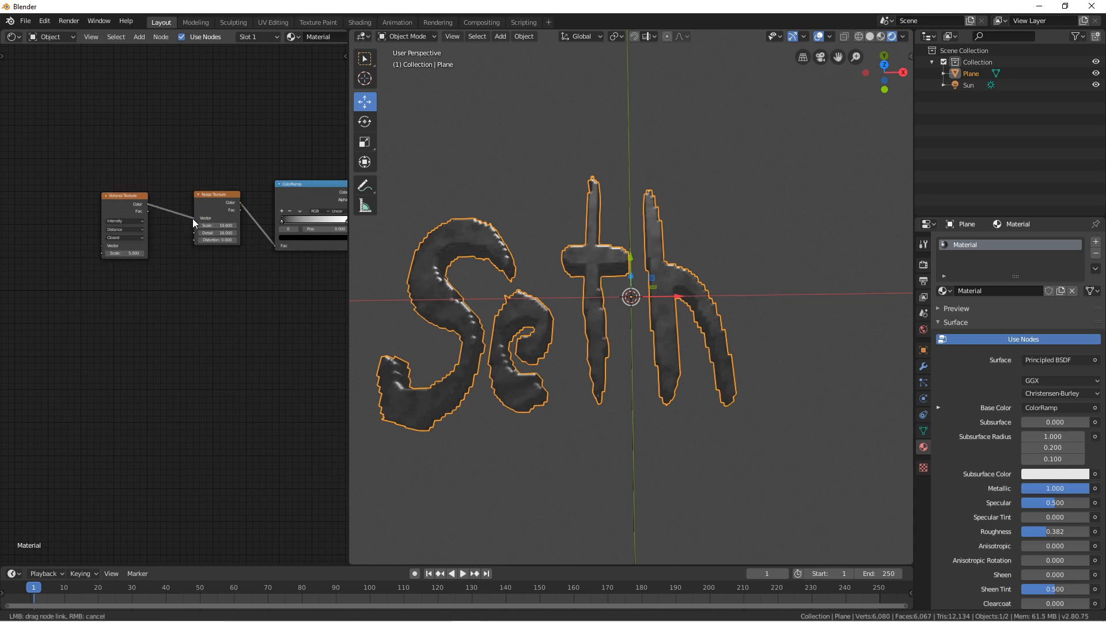
scroll(151, 242, "up", 1)
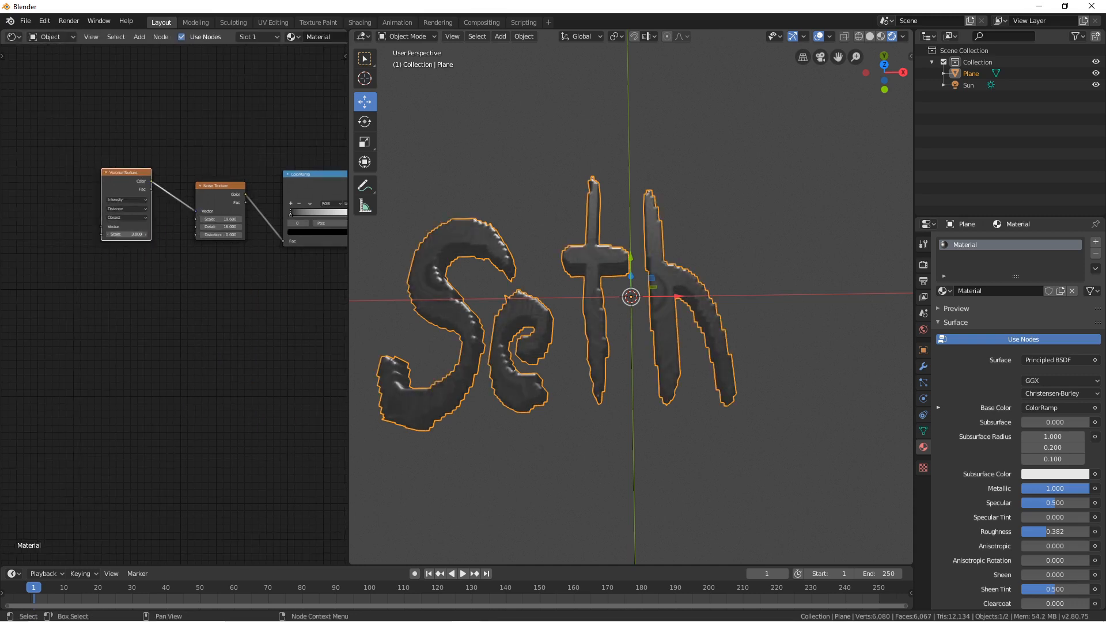
scroll(138, 234, "down", 1)
middle_click_drag(129, 242, 171, 254)
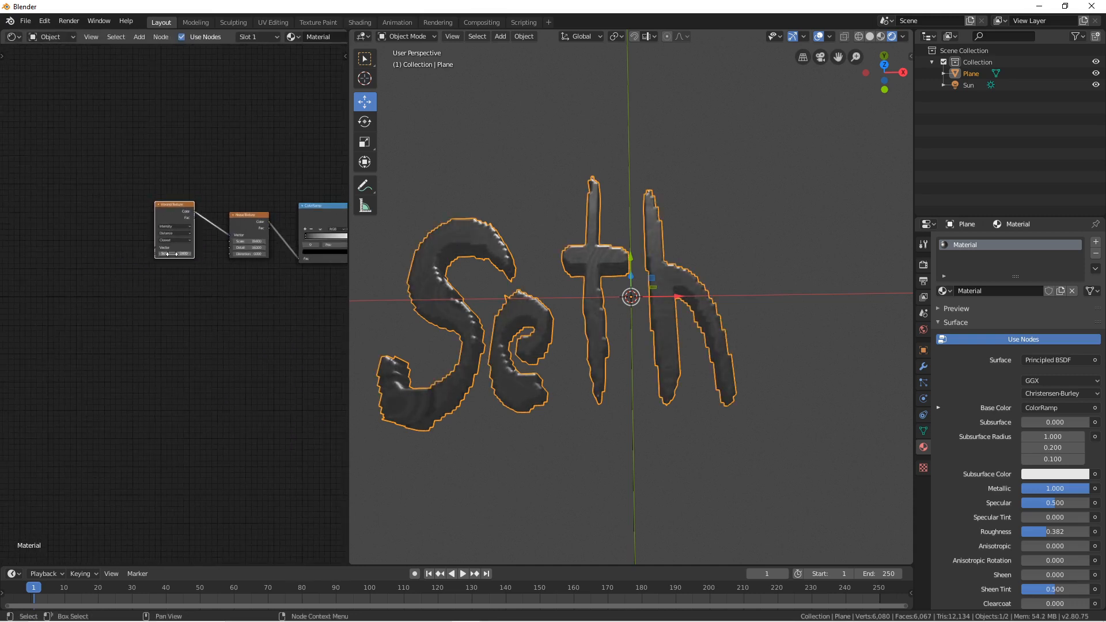
Step: Duplicate the Noise Texture node and connect the copy's Color output to the Voronoi Texture's Vector input
left_click(248, 223)
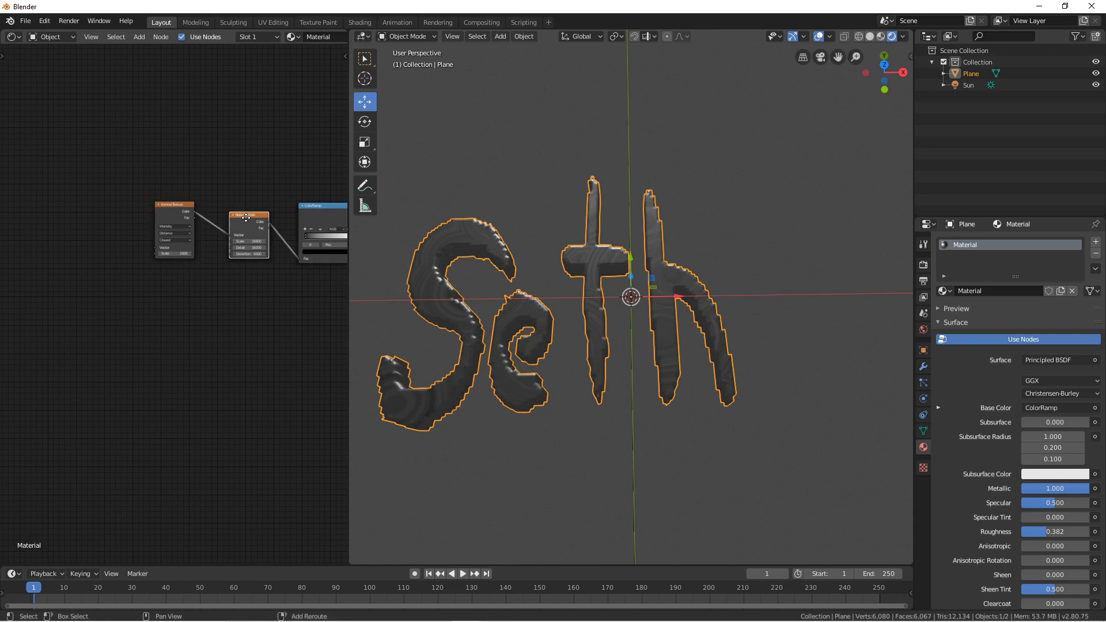
key("shift+d")
left_click(104, 236)
left_click_drag(124, 236, 155, 248)
scroll(123, 235, "up", 2)
scroll(711, 299, "up", 2)
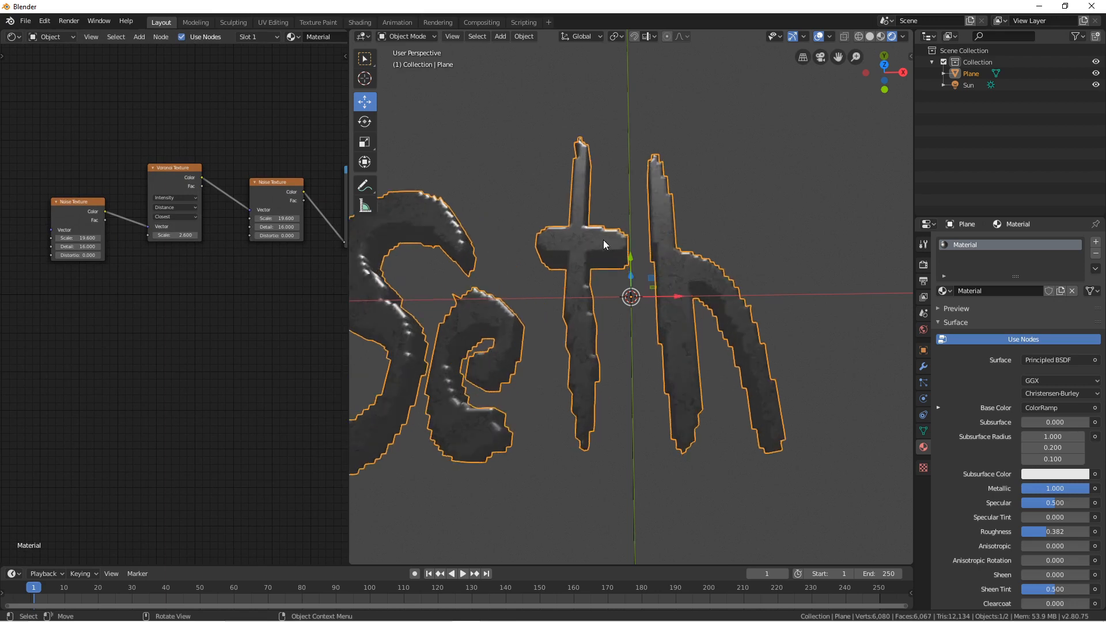
Step: Move the ColorRamp's black stop toward the middle and set the white stop's position to about 0.545
middle_click_drag(344, 209, 186, 185)
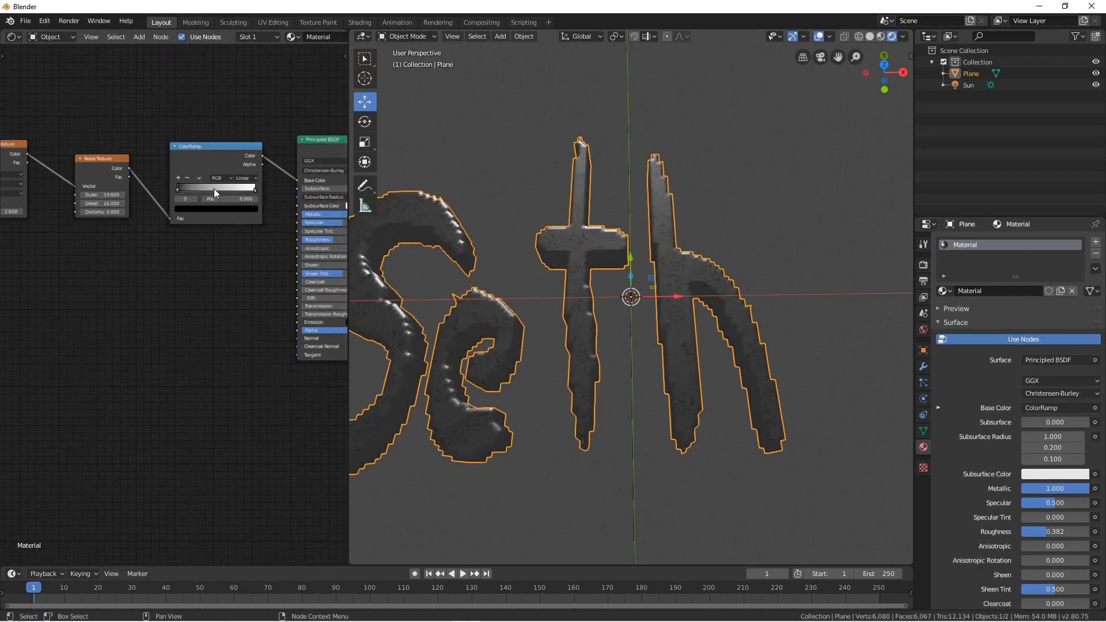
mouse_move(214, 191)
left_mouse_down()
mouse_move(230, 189)
mouse_move(196, 189)
mouse_move(229, 192)
mouse_move(210, 189)
left_mouse_up()
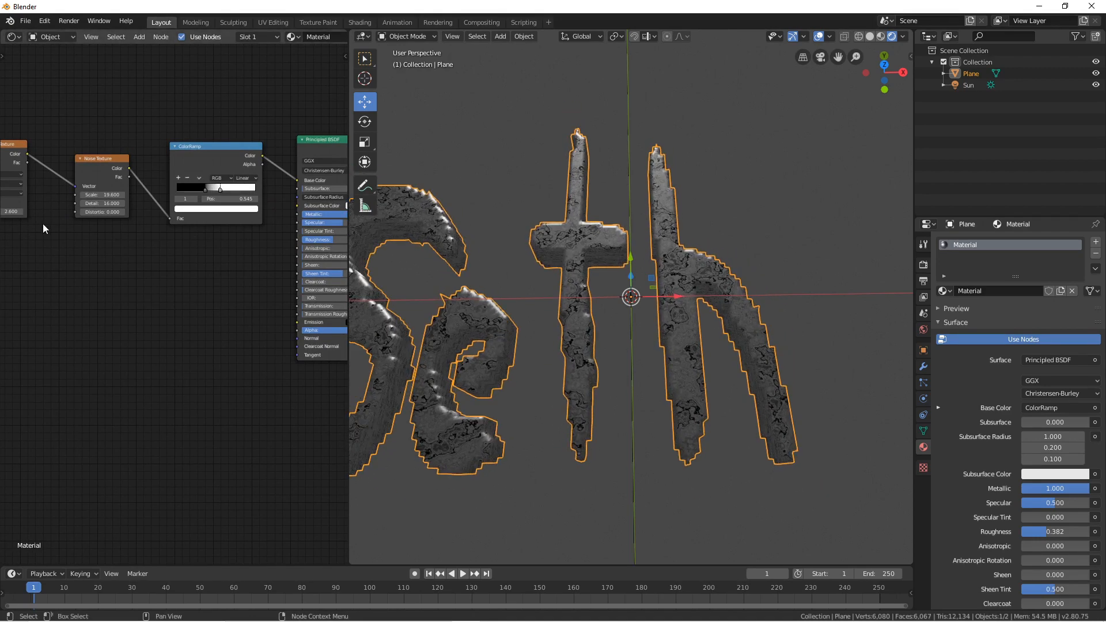
Step: Set the first Noise Texture in the chain to a Scale of about 21.3 and a Distortion of about 3.1
middle_click_drag(45, 229, 111, 219)
mouse_move(77, 231)
left_mouse_down()
mouse_move(97, 233)
mouse_move(86, 249)
mouse_move(106, 249)
left_mouse_up()
middle_click_drag(668, 332, 613, 313)
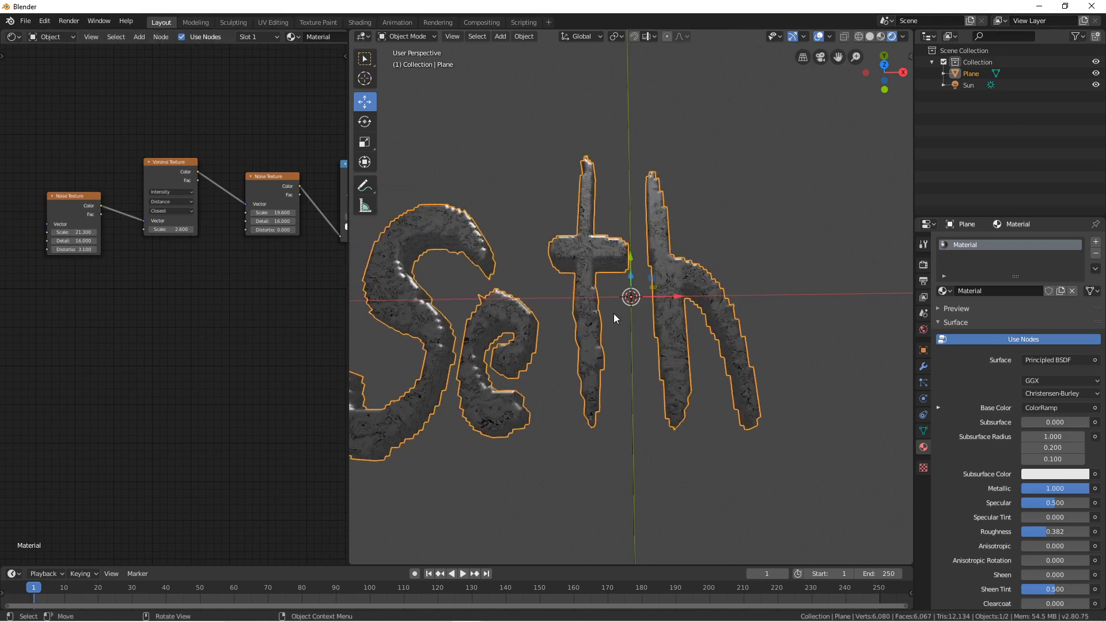
middle_click_drag(540, 312, 485, 295)
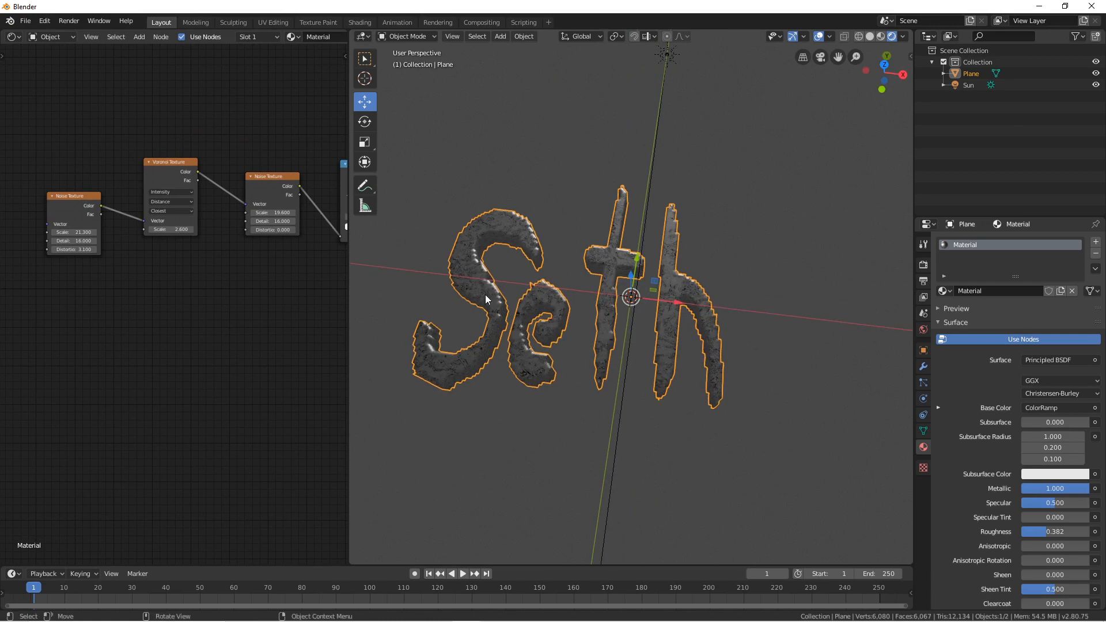
Step: Move the two Noise Texture nodes and the Voronoi Texture node lower than the ColorRamp
middle_click_drag(78, 289, 228, 257)
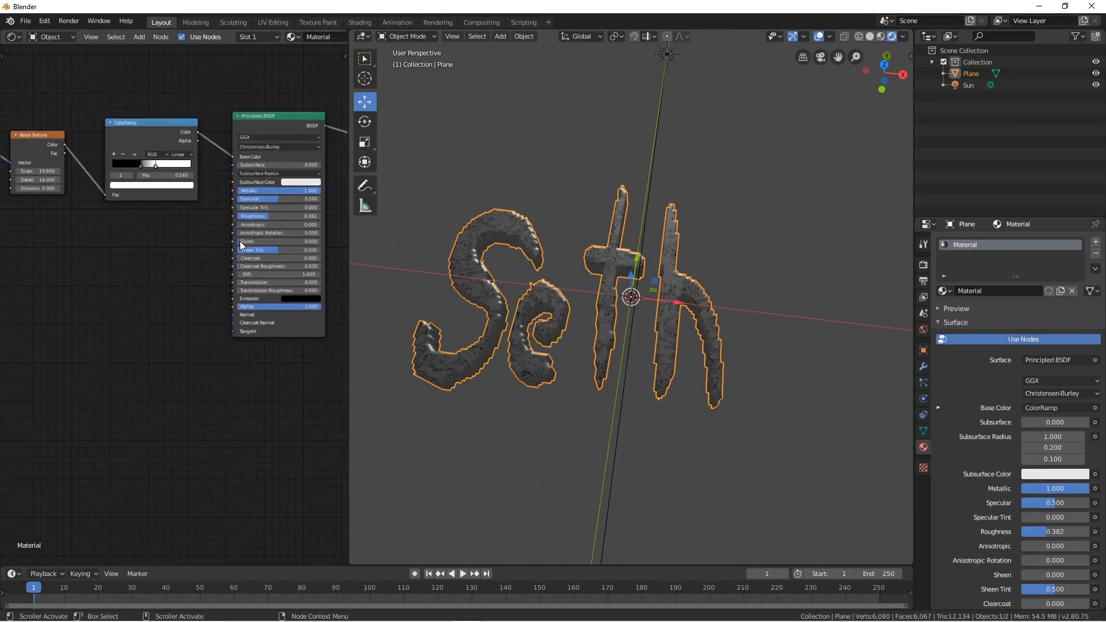
scroll(130, 247, "down", 4)
left_click_drag(67, 186, 59, 249)
left_click_drag(130, 160, 129, 225)
left_click_drag(202, 171, 196, 231)
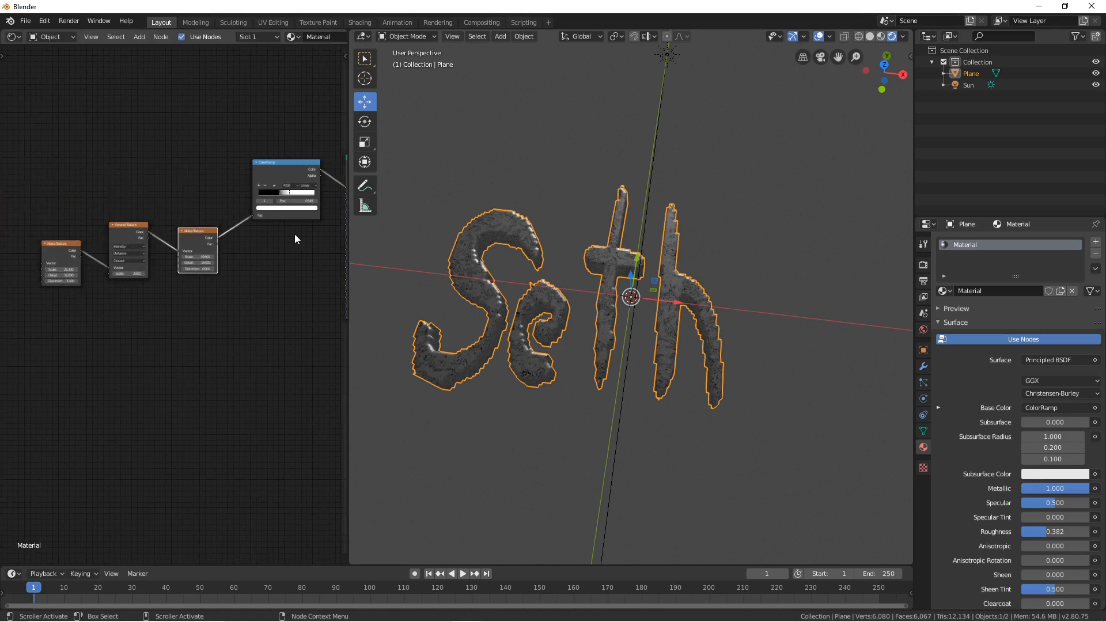
Step: Add a Bump node below the ColorRamp and connect its Normal output to the Principled BSDF's Normal input
middle_click_drag(295, 239, 165, 202)
scroll(129, 206, "up", 2)
key("shift+a")
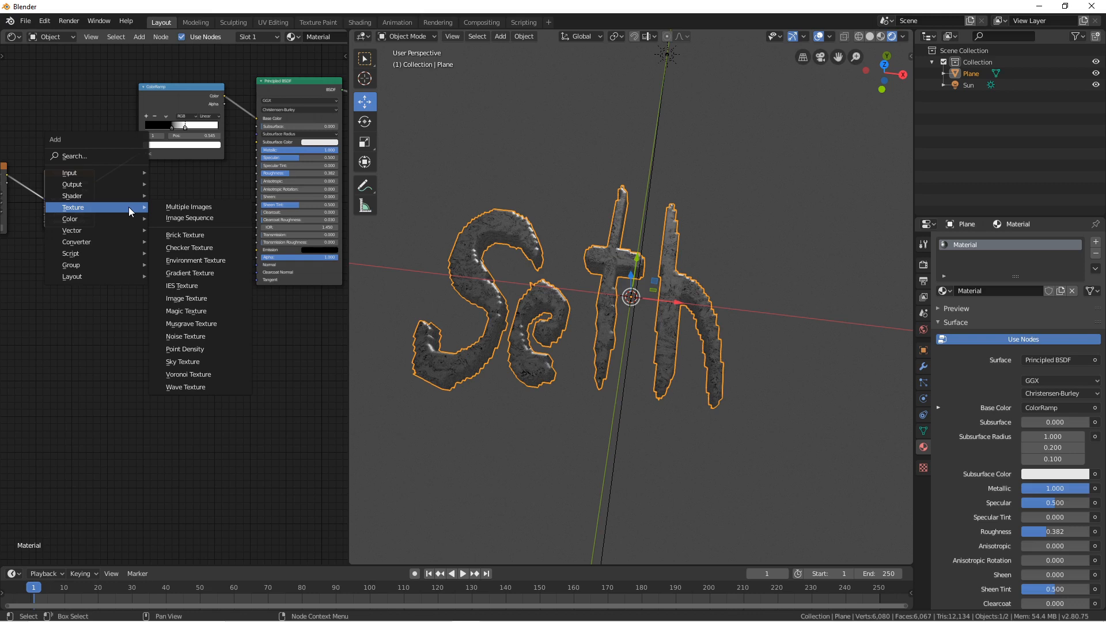
mouse_move(95, 241)
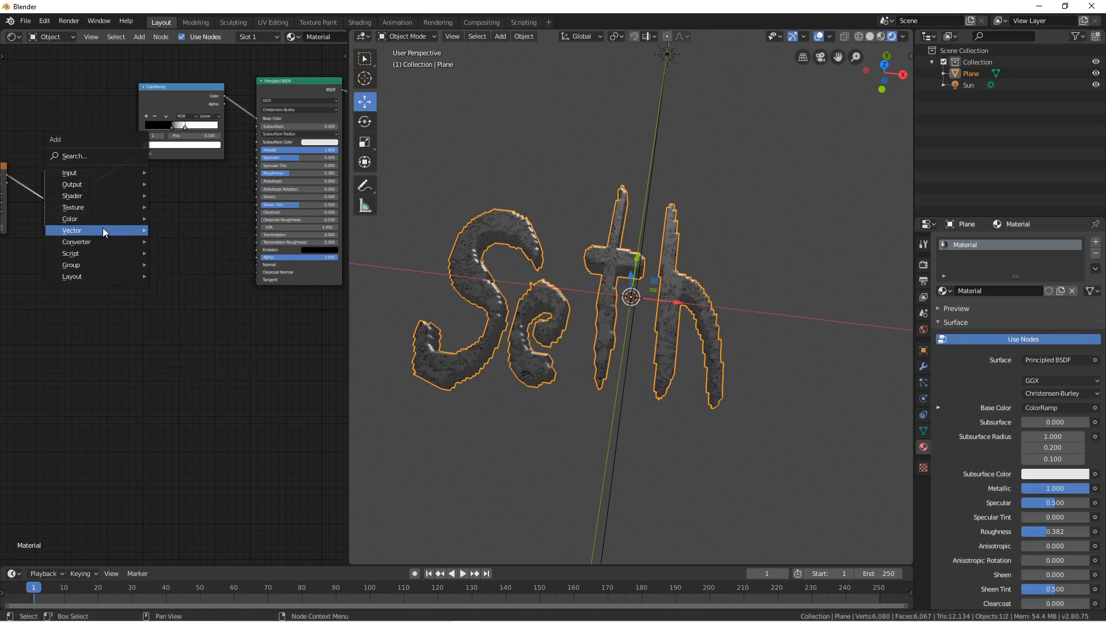
left_click(206, 234)
left_click(184, 252)
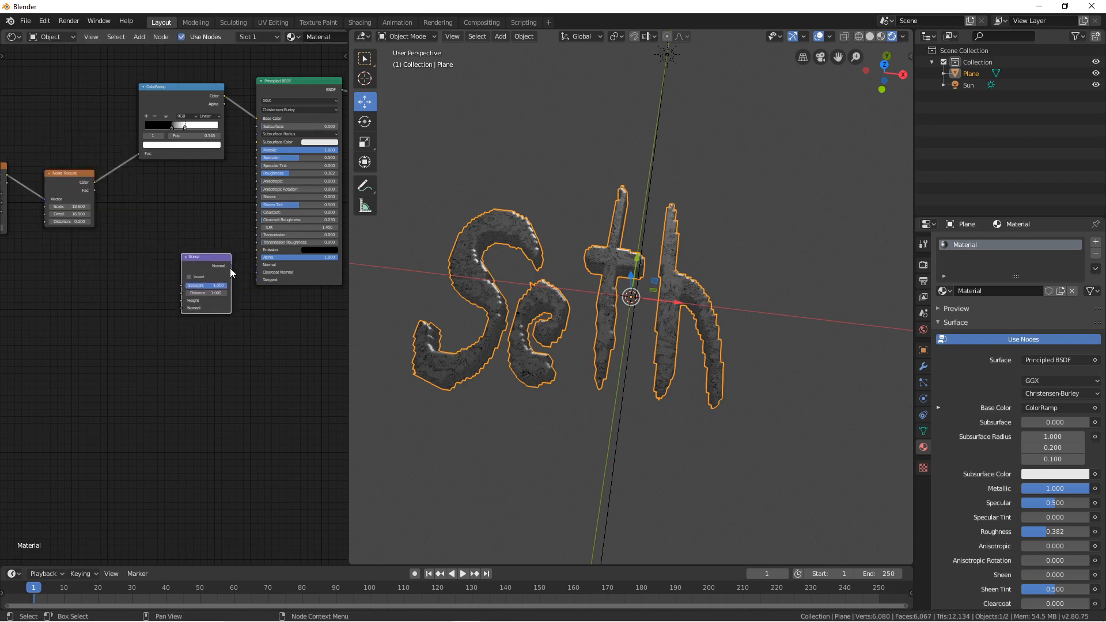
left_click_drag(236, 264, 258, 265)
Step: Switch the scene's render engine to Cycles
middle_click_drag(254, 237, 112, 242)
scroll(113, 241, "down", 1)
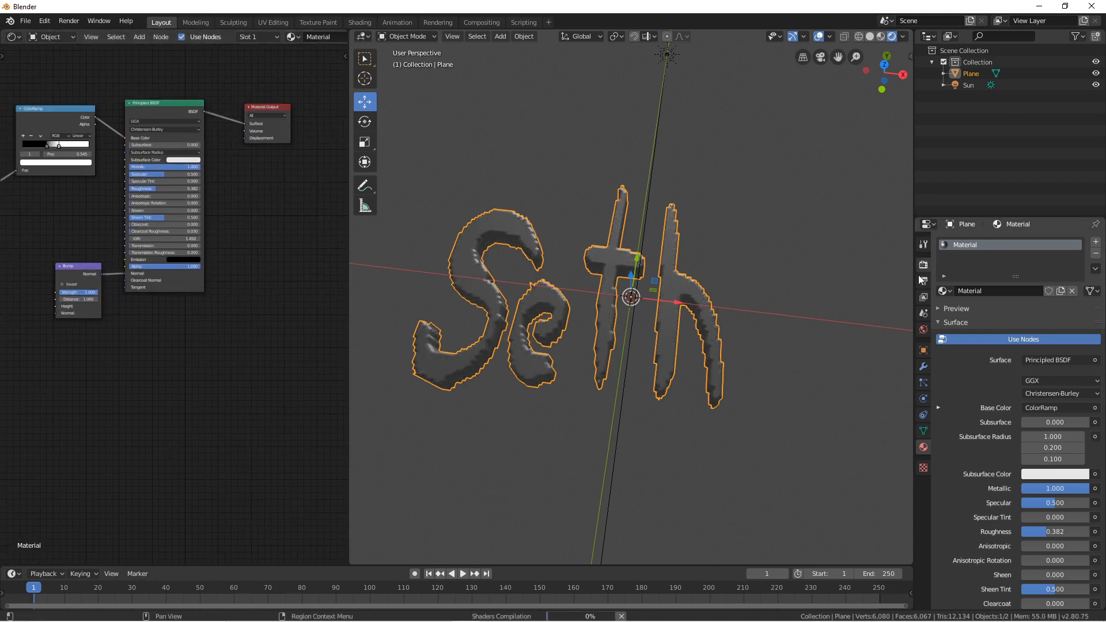
left_click(924, 296)
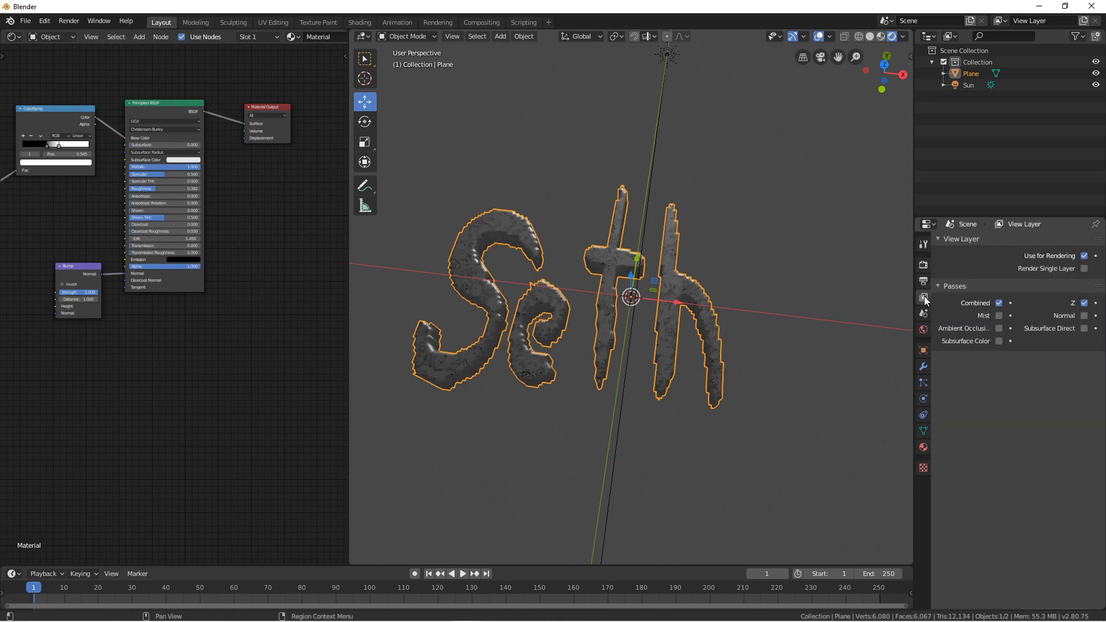
left_click(922, 266)
left_click(1054, 245)
left_click(1048, 281)
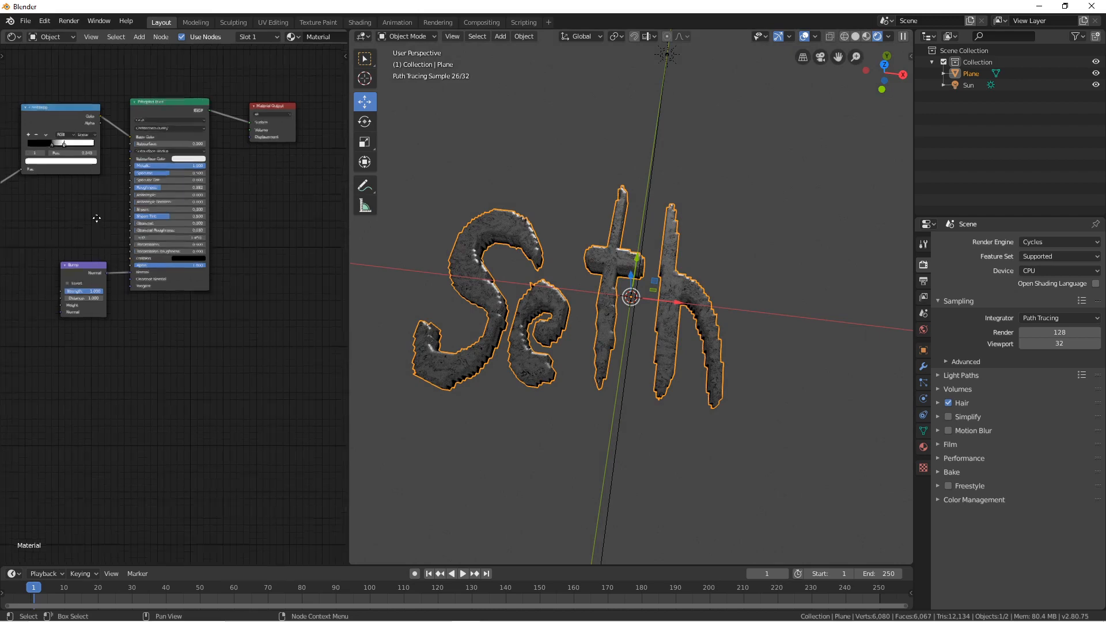
Step: Connect the second Noise Texture's Color output to the Bump node's Height input
middle_click_drag(94, 217, 134, 150)
left_click_drag(133, 145, 213, 256)
middle_click_drag(140, 207, 186, 223)
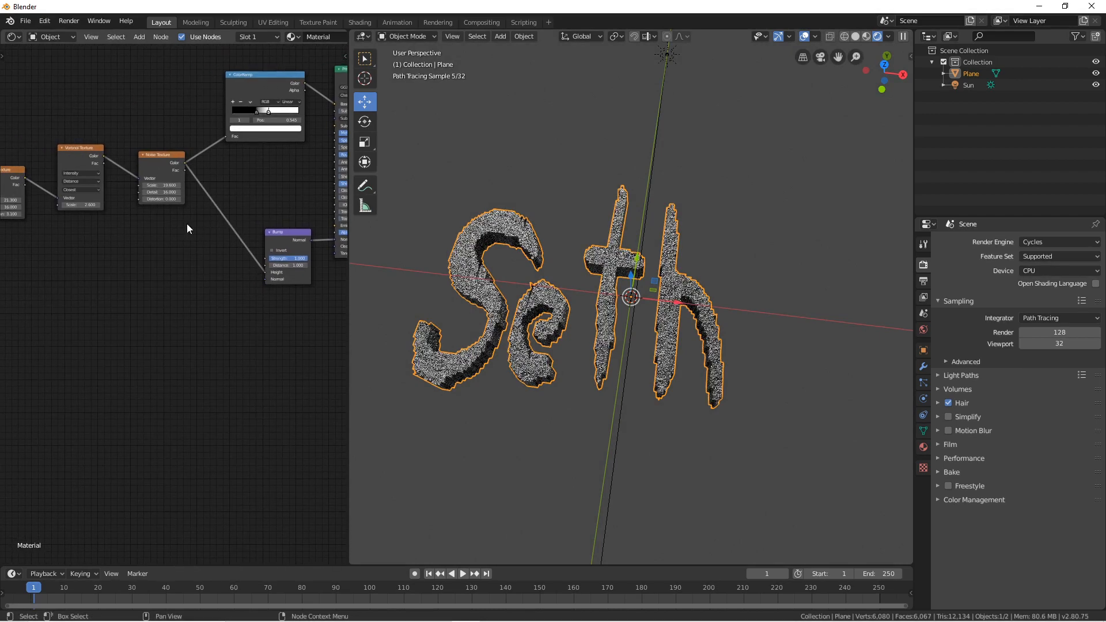
Step: Lower the Bump node's Strength to about 0.617
middle_click_drag(278, 226, 203, 212)
scroll(227, 254, "up", 4)
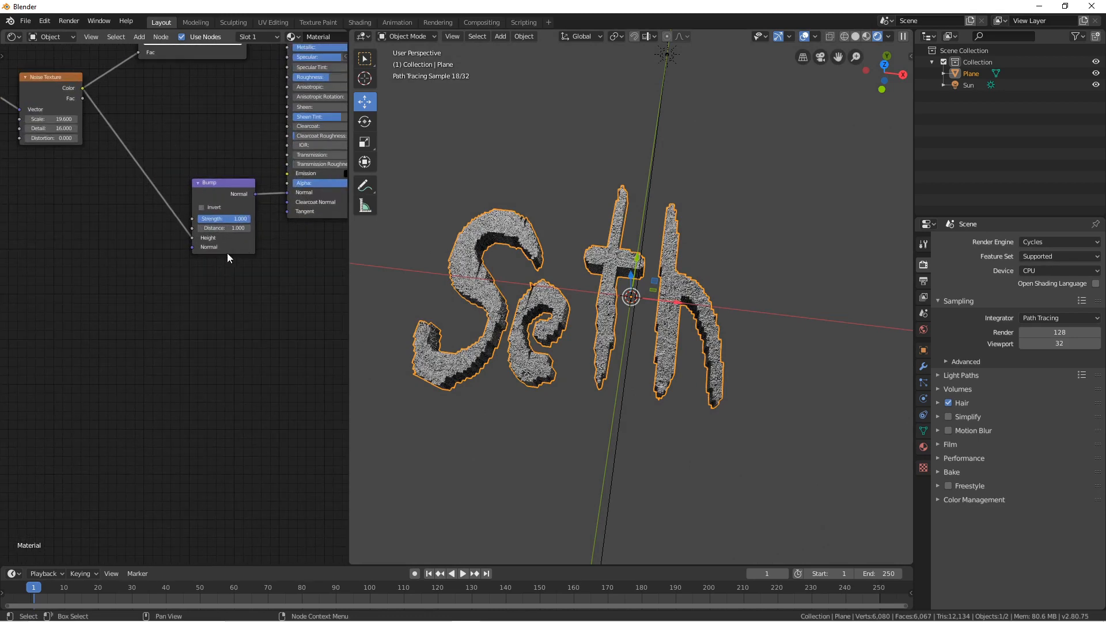
left_click_drag(248, 222, 213, 222)
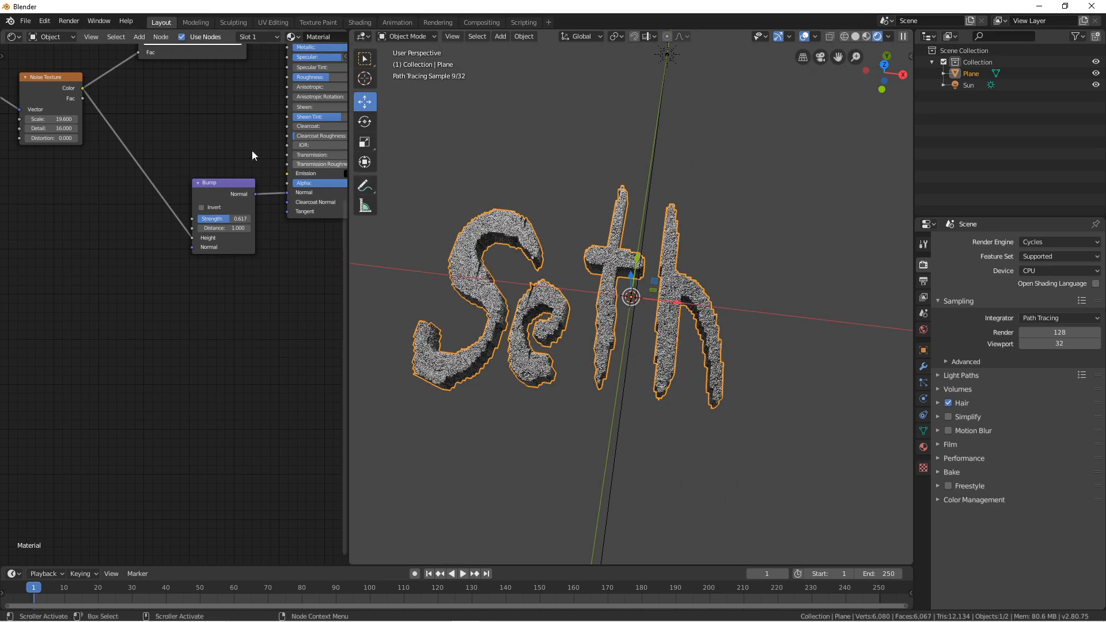
Step: Set the second Noise Texture's Scale to about 8.5 and the first Noise Texture's Scale to about 11.7
middle_click_drag(64, 127, 190, 150)
left_click_drag(184, 142, 157, 142)
middle_click_drag(156, 140, 244, 127)
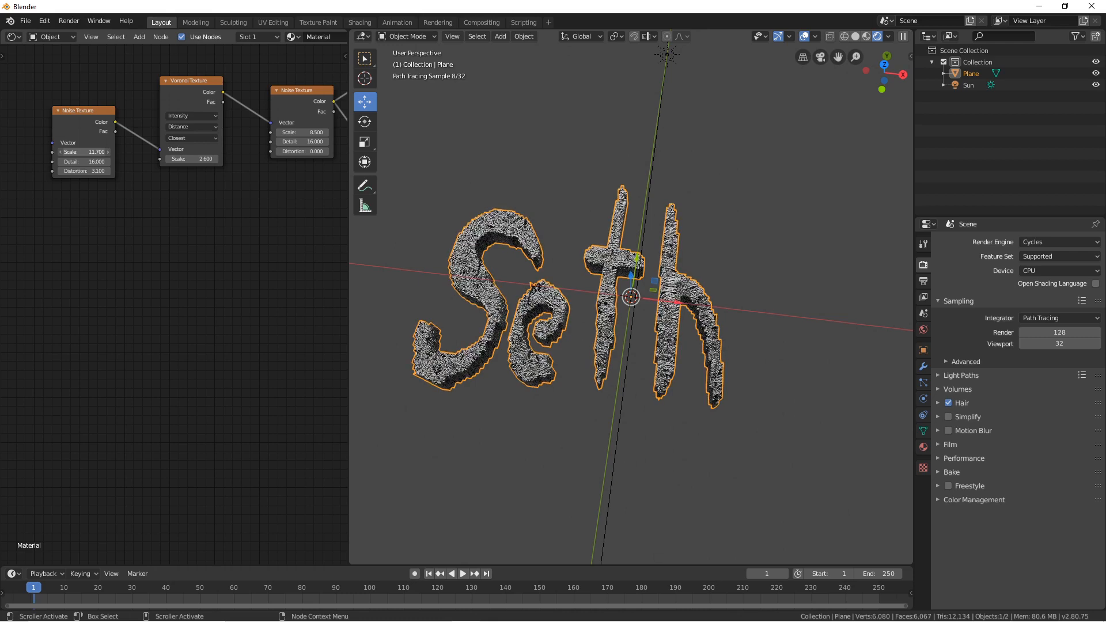
Step: Reduce the Bump node's Strength to about 0.267
middle_click_drag(179, 196, 19, 165)
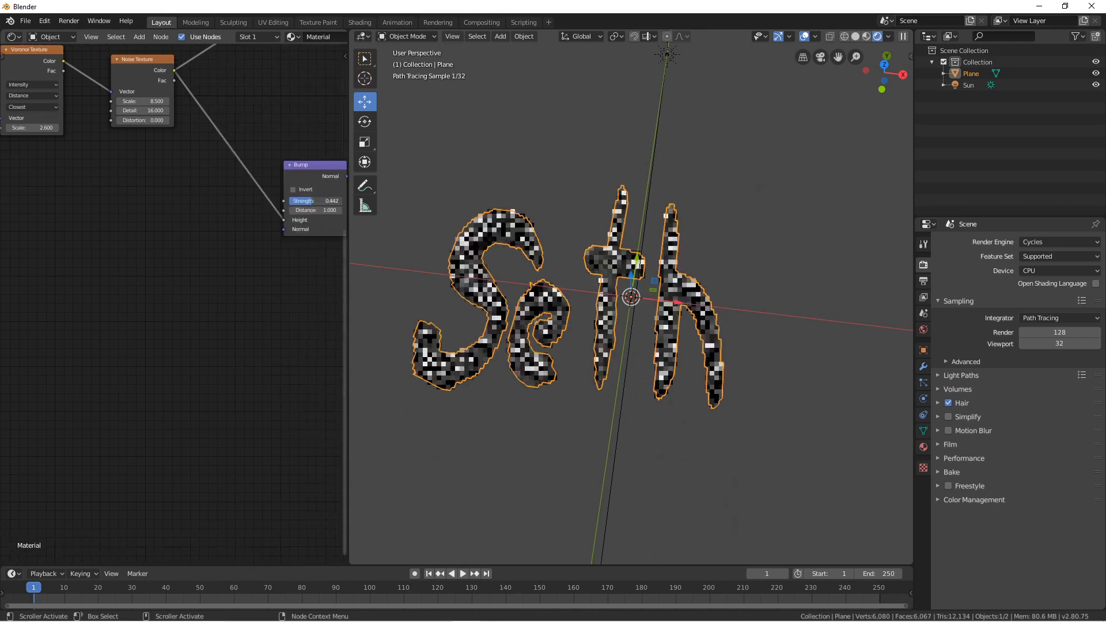
scroll(282, 173, "down", 2)
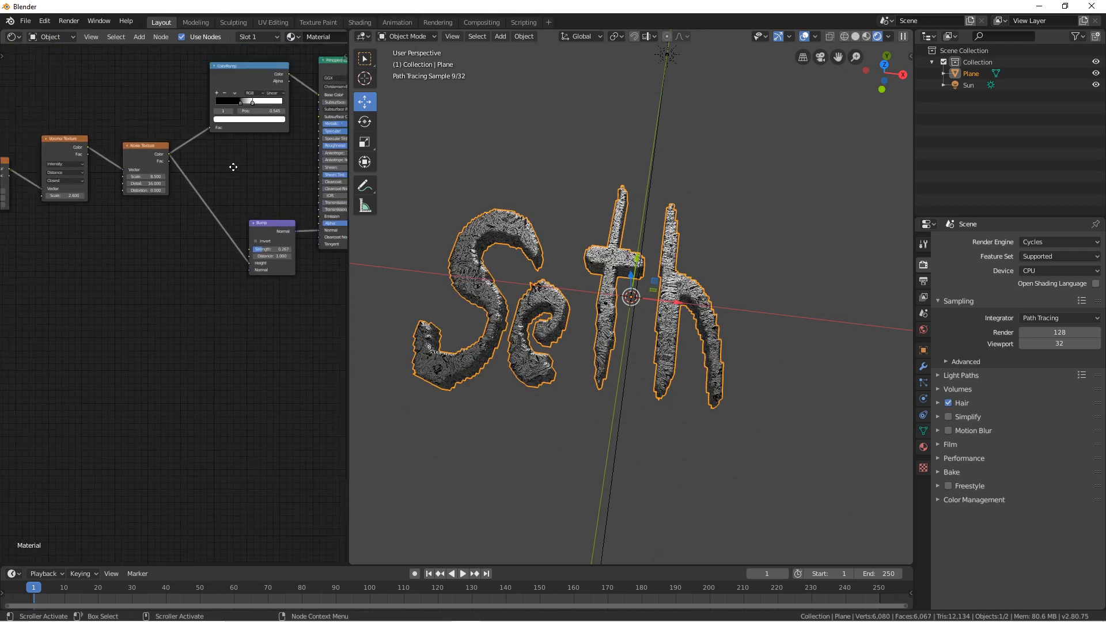
Step: Duplicate the ColorRamp node and place the copy between the original and the Bump node, moving the Bump node lower
middle_click_drag(248, 89, 237, 136)
key("shift+d")
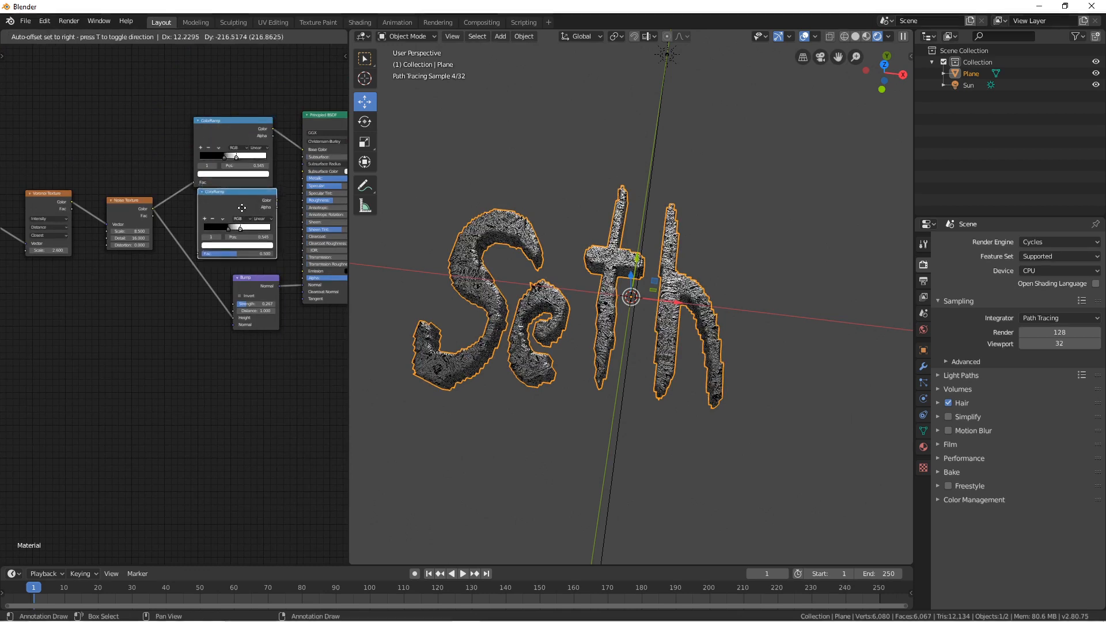
left_click_drag(265, 281, 241, 317)
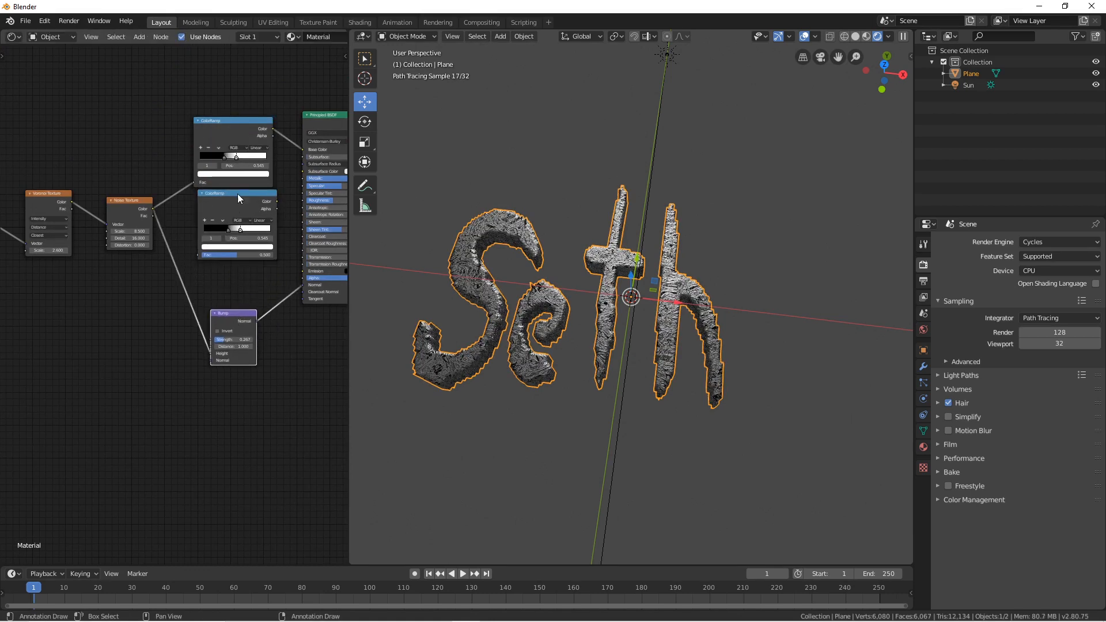
left_click_drag(237, 193, 240, 209)
Step: Connect the Noise Texture's Color output to the copied ColorRamp's Fac and the ramp's Color output to the Principled BSDF's Roughness
left_click_drag(152, 215, 201, 270)
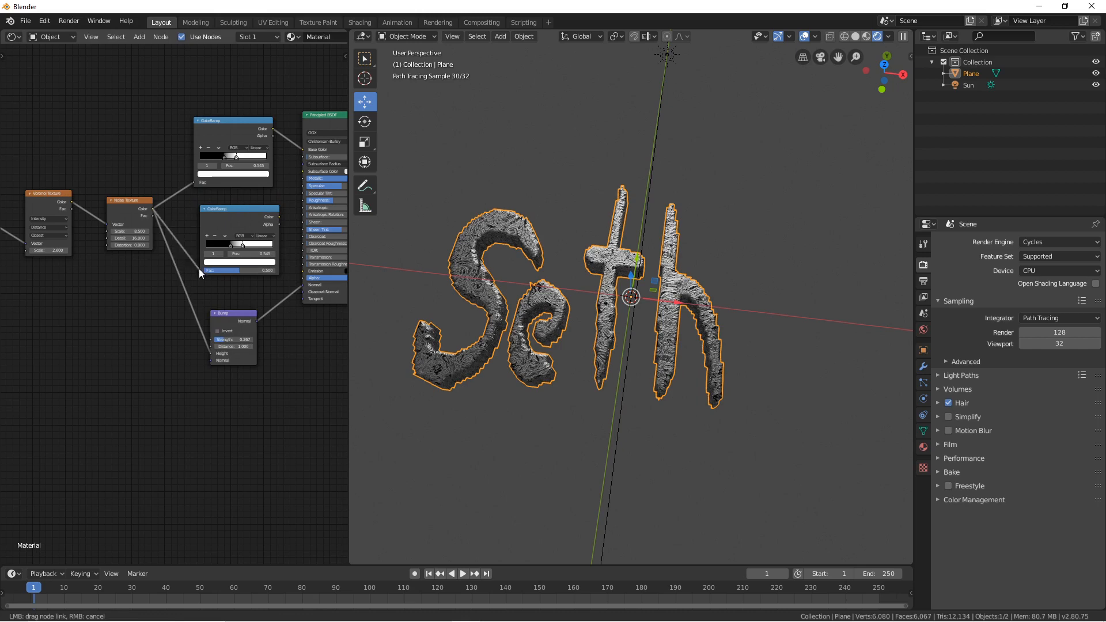
middle_click_drag(284, 189, 238, 212)
left_click_drag(234, 239, 257, 223)
Step: Set the roughness ColorRamp's black stop to position 0.277 and its white stop to about 0.877
scroll(201, 230, "up", 2)
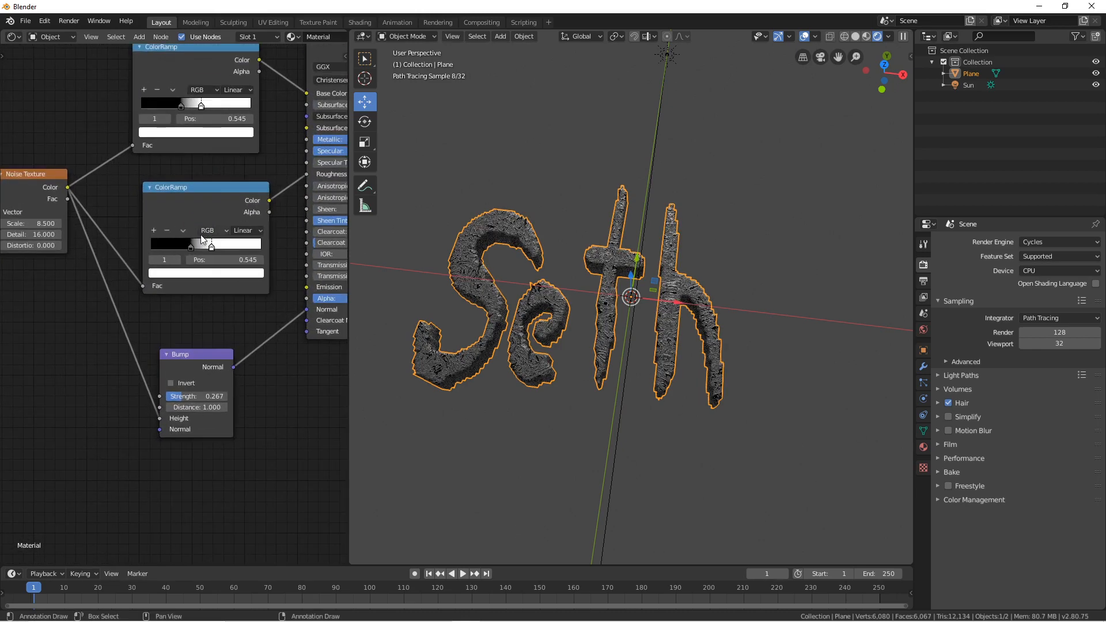
left_click_drag(191, 247, 257, 246)
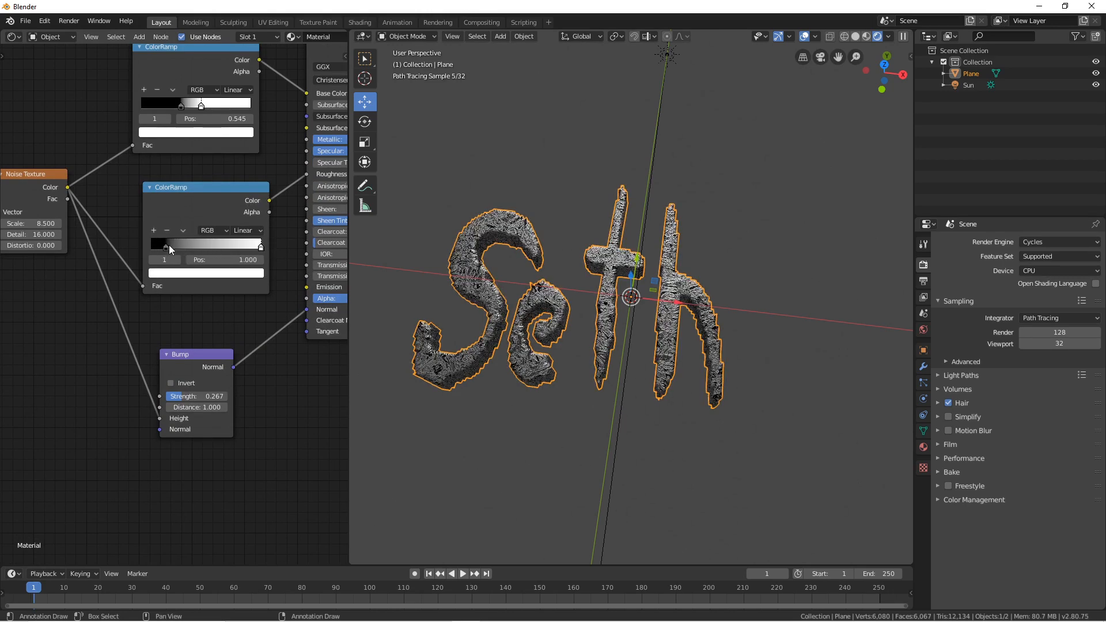
mouse_move(167, 247)
left_mouse_down()
mouse_move(141, 244)
mouse_move(171, 249)
left_mouse_up()
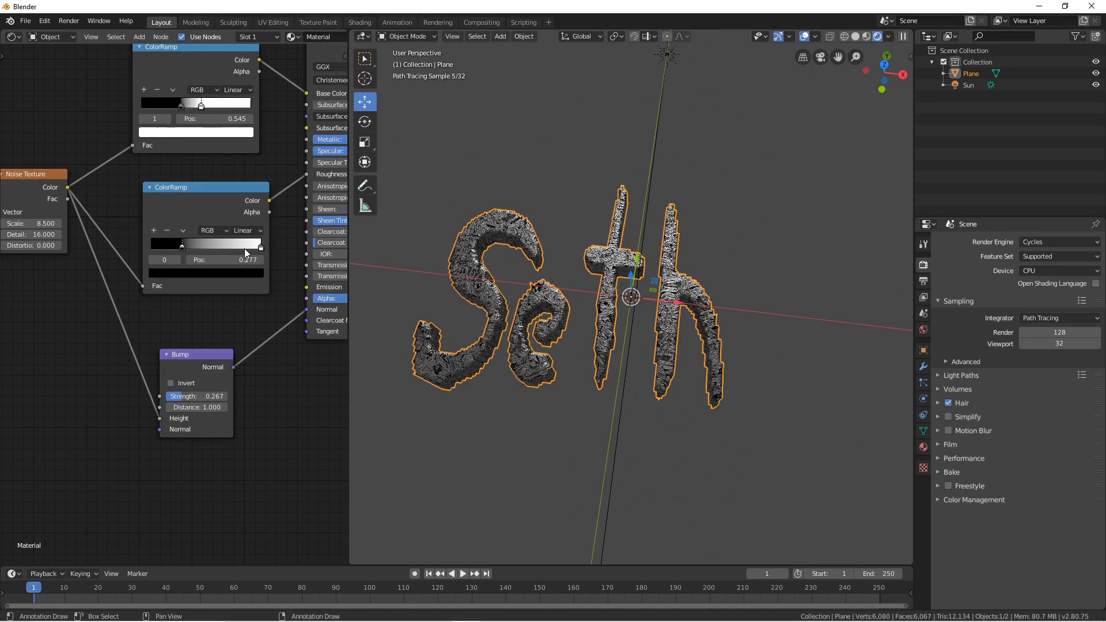
mouse_move(244, 248)
left_mouse_down()
mouse_move(202, 245)
mouse_move(233, 249)
left_mouse_up()
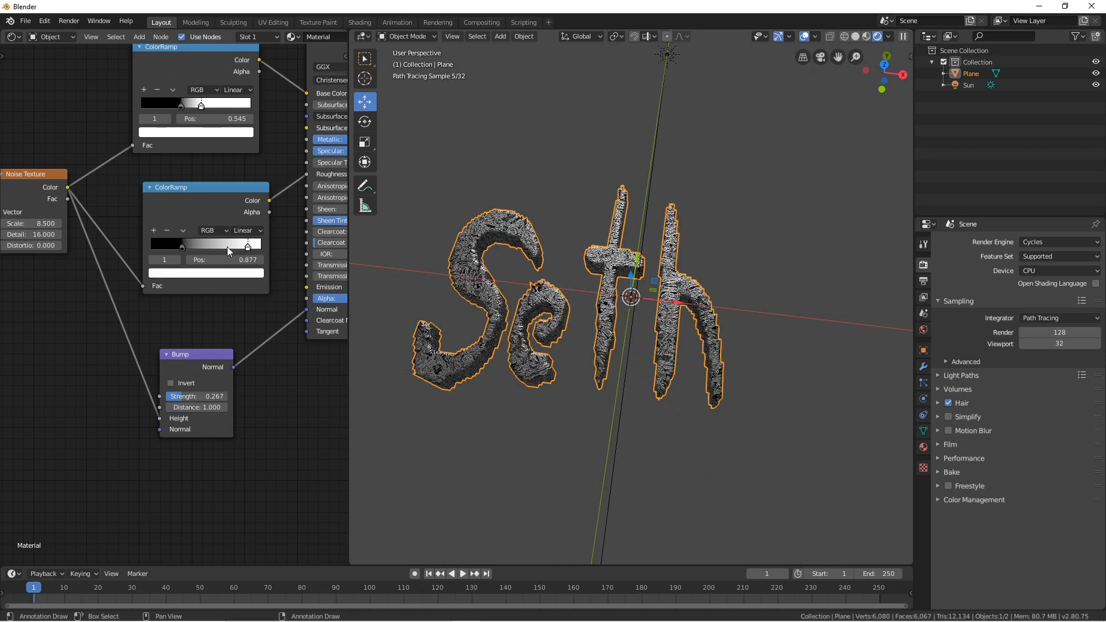
Step: Move the Material Output node farther away from the Principled BSDF to make room between them
scroll(227, 247, "down", 2)
middle_click_drag(249, 213, 217, 222)
scroll(217, 222, "down", 2)
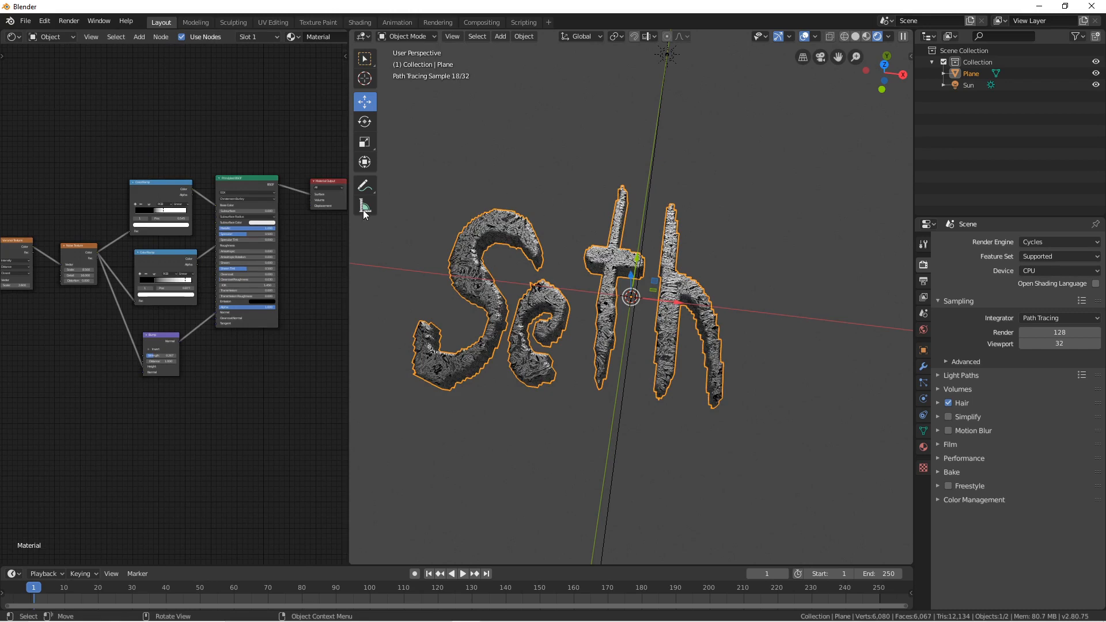
middle_click_drag(509, 246, 503, 239)
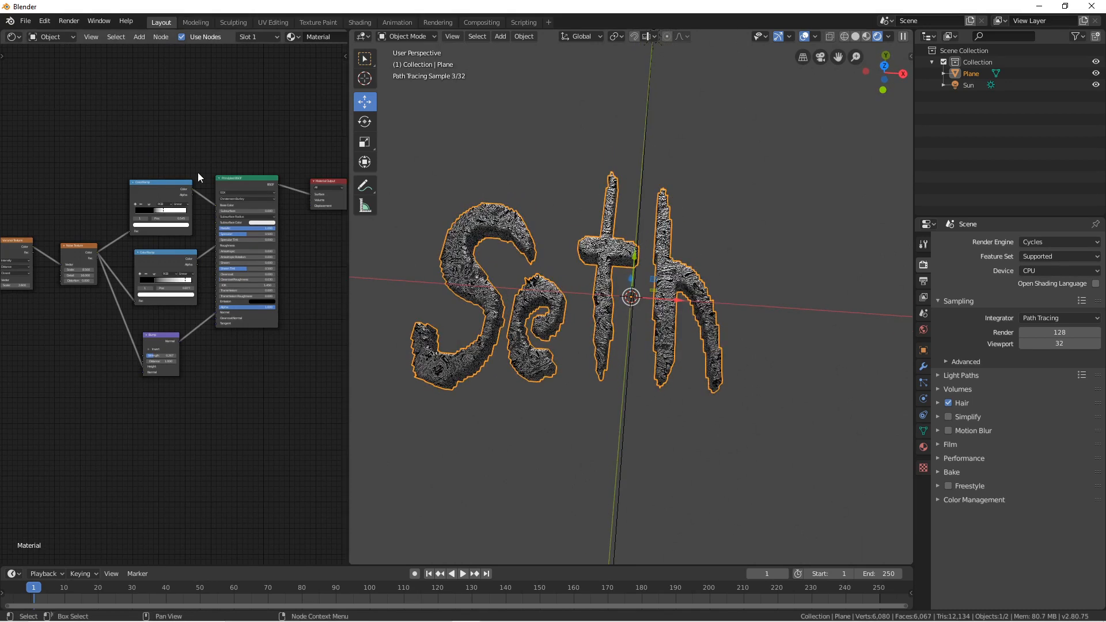
scroll(231, 169, "down", 1)
middle_click_drag(271, 166, 165, 154)
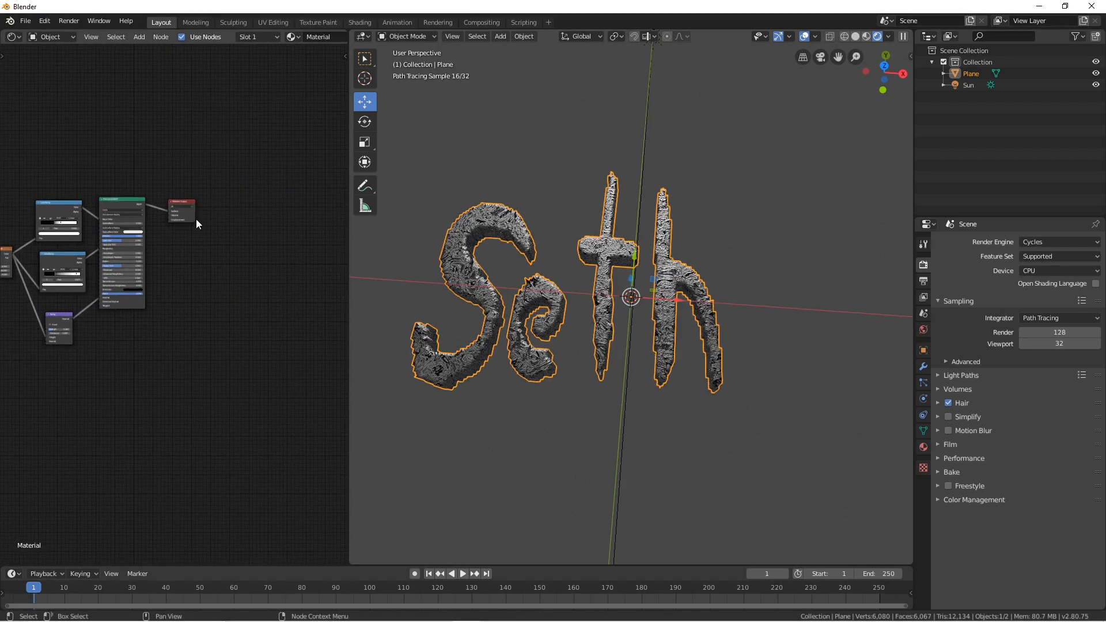
left_click_drag(177, 205, 250, 199)
Step: Duplicate the entire material node tree and place the copy below the original
scroll(210, 170, "down", 2)
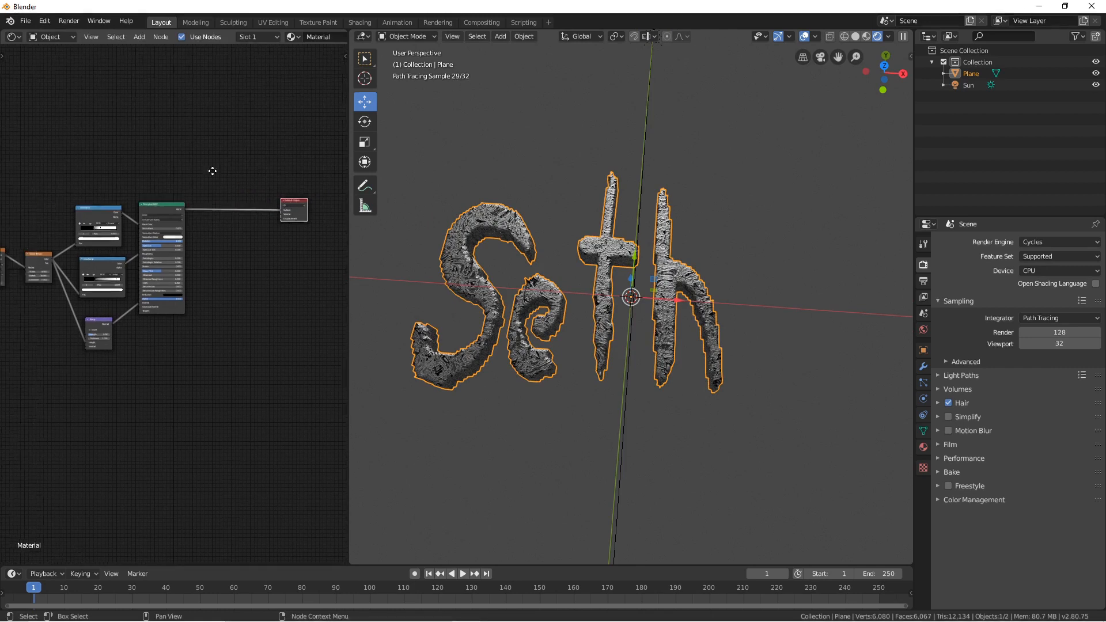
mouse_move(150, 175)
middle_mouse_down()
mouse_move(235, 175)
mouse_move(170, 171)
middle_mouse_up()
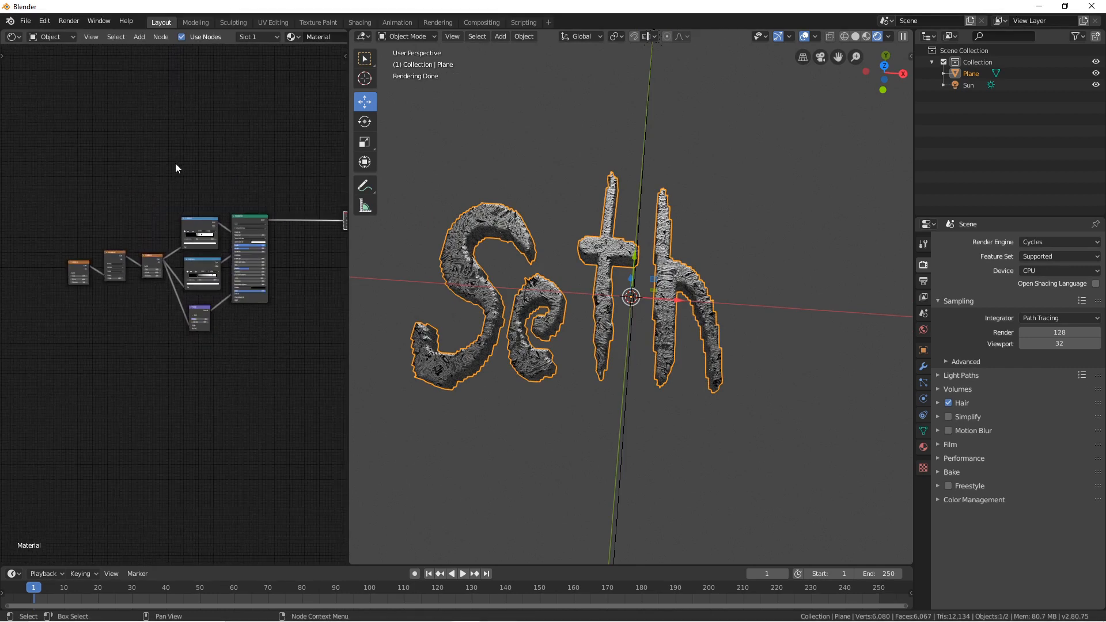
left_click_drag(53, 170, 283, 354)
middle_click_drag(271, 199, 228, 189)
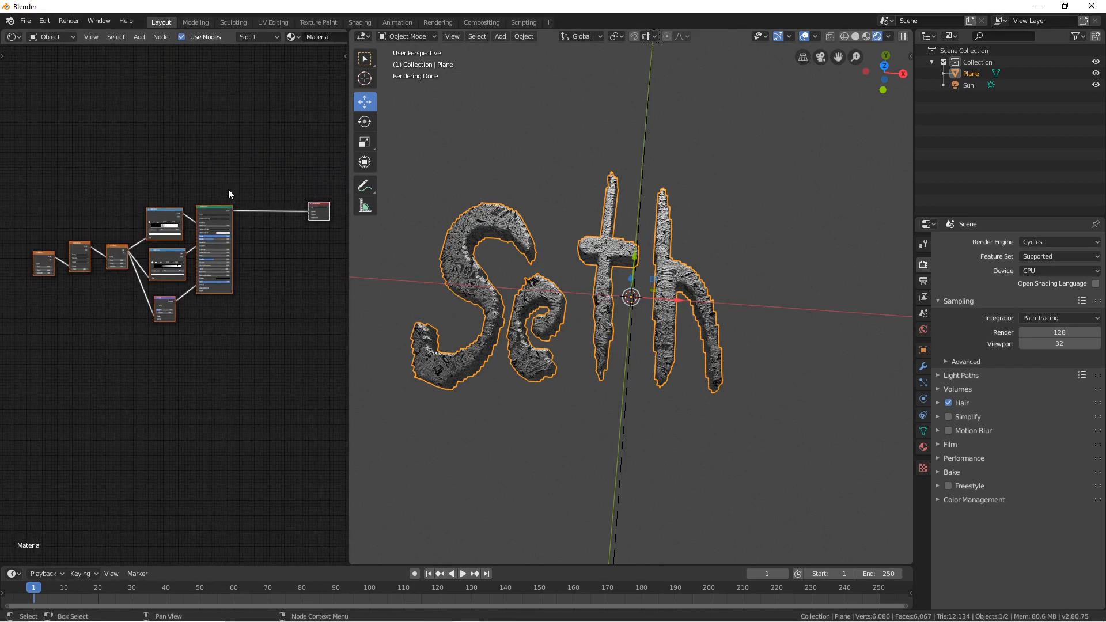
key("shift+d")
left_click(264, 300)
middle_click_drag(273, 251, 222, 211)
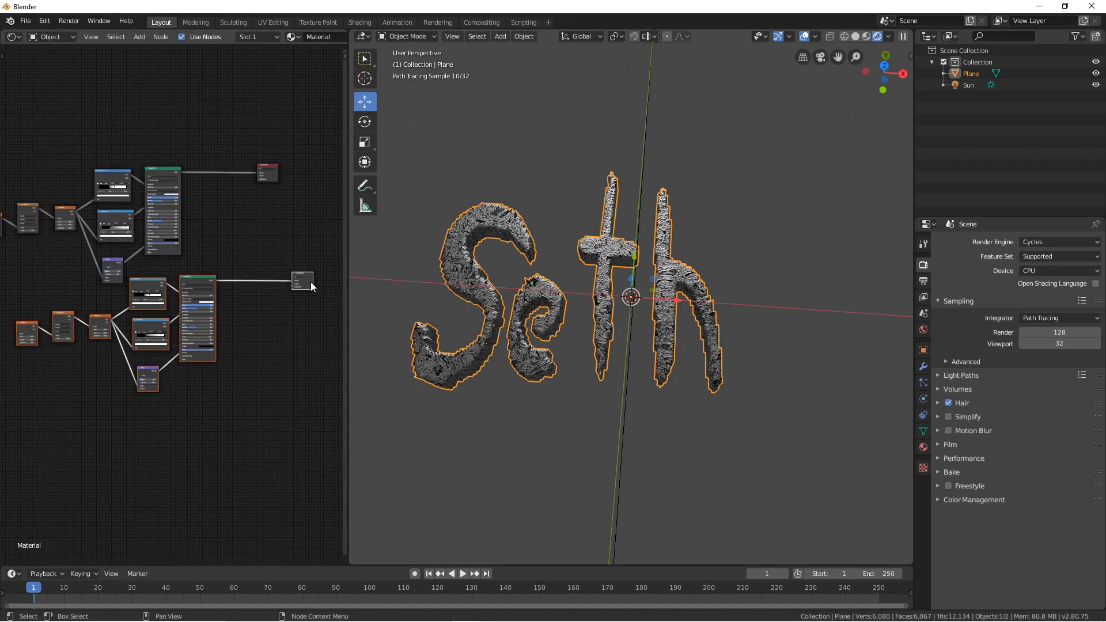
Step: Delete the duplicated Material Output node and add a Mix Shader node below the original Material Output
key("shift+a")
mouse_move(268, 237)
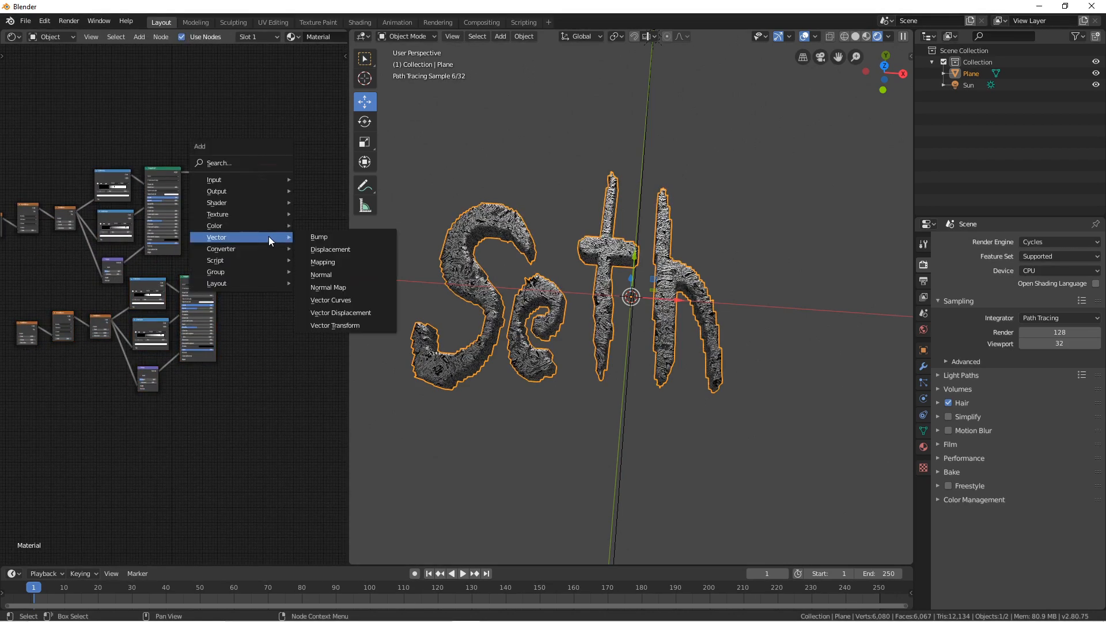
mouse_move(232, 202)
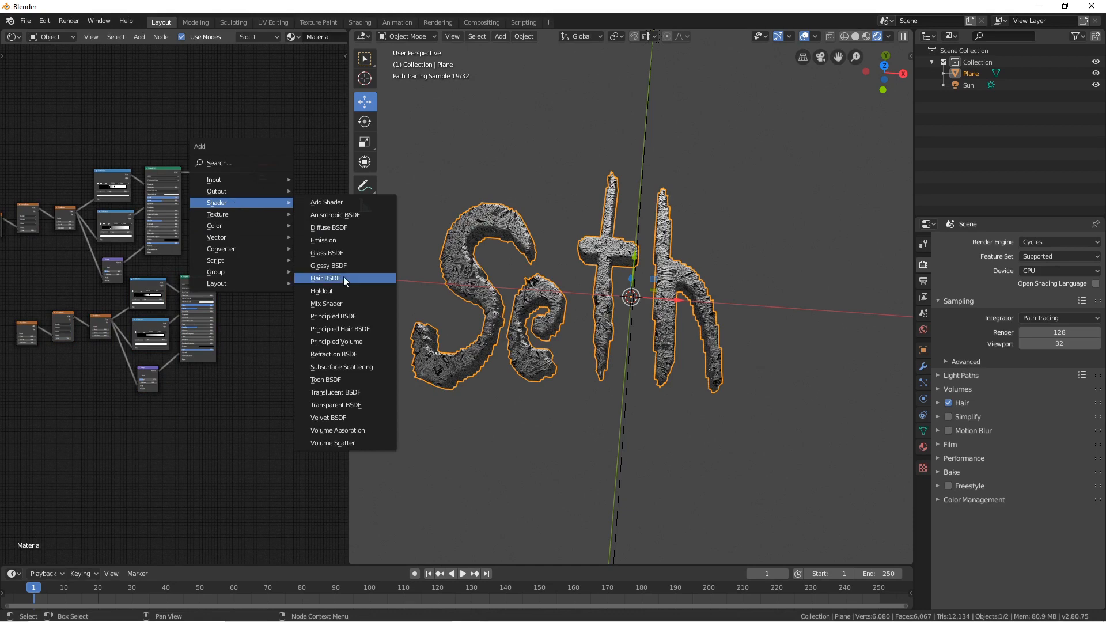
left_click(327, 303)
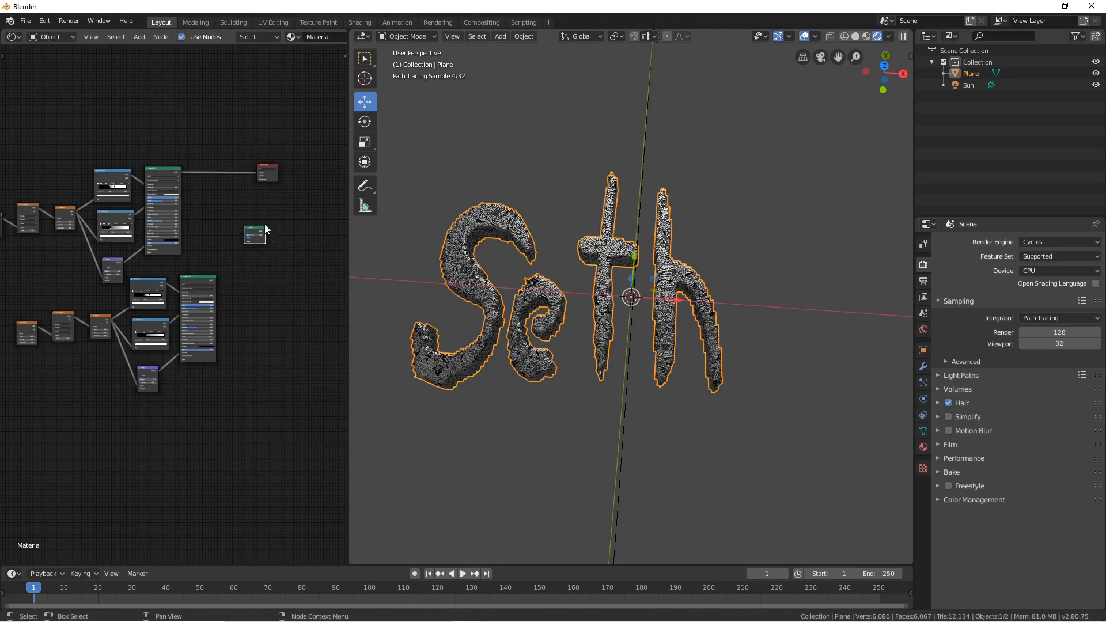
Step: Reposition the Material Output and Mix Shader nodes beside the gap between the two Principled BSDF nodes
scroll(284, 178, "up", 4)
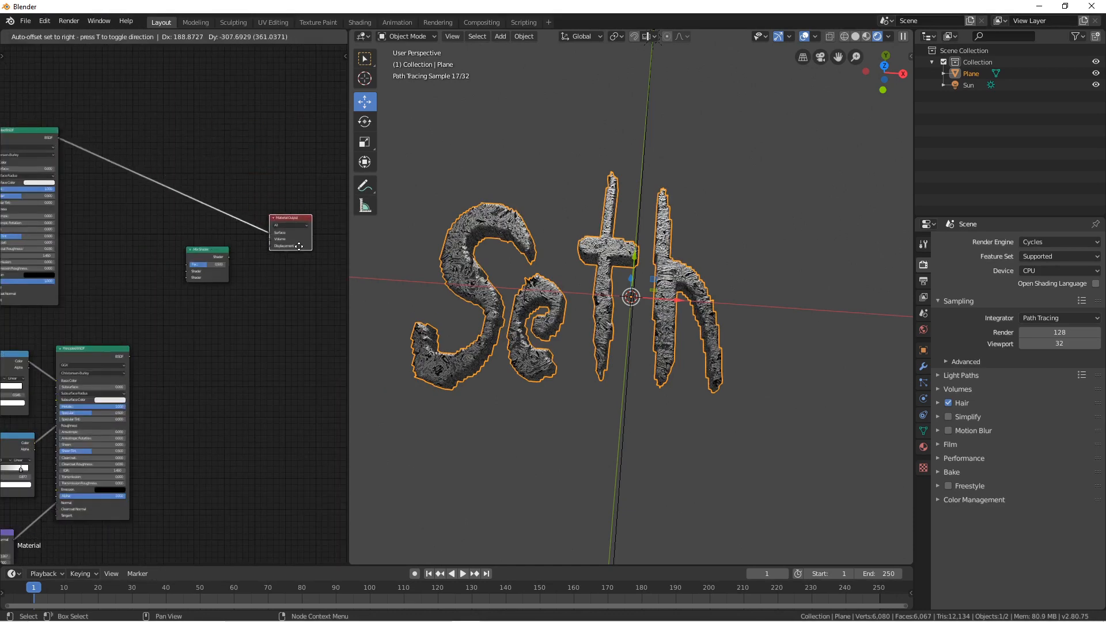
left_click(299, 246)
left_click_drag(205, 244, 202, 320)
scroll(198, 323, "up", 2)
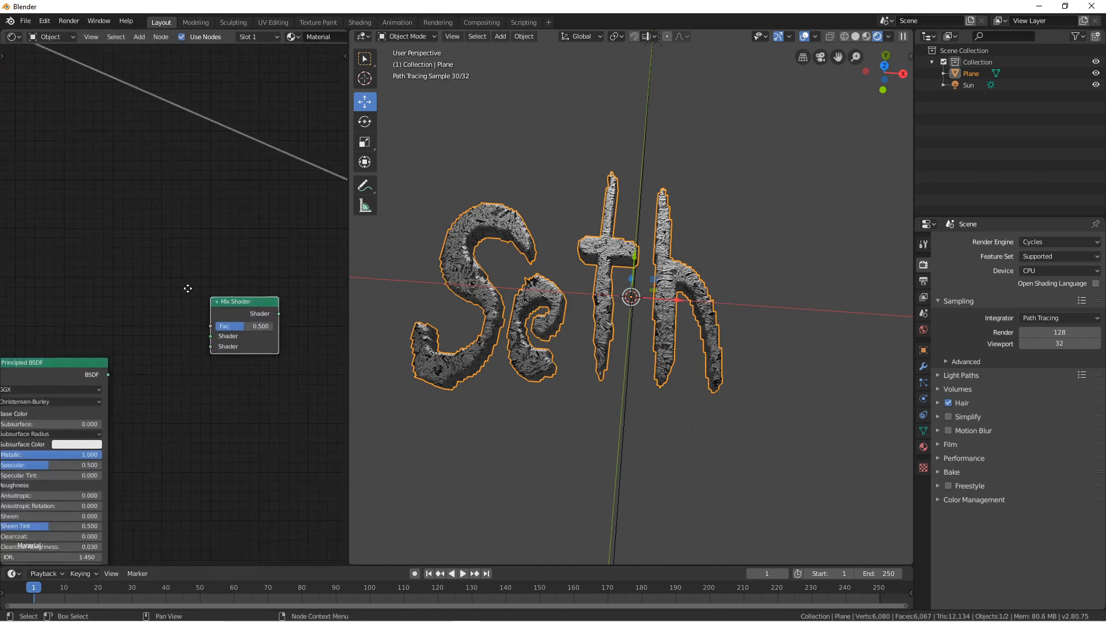
Step: Link the original and duplicated Principled BSDFs to the Mix Shader's first and second Shader inputs, and its output to the Material Output's Surface
left_click_drag(112, 363, 214, 327)
middle_click_drag(216, 334, 133, 329)
left_click_drag(272, 164, 142, 321)
left_click_drag(200, 298, 262, 164)
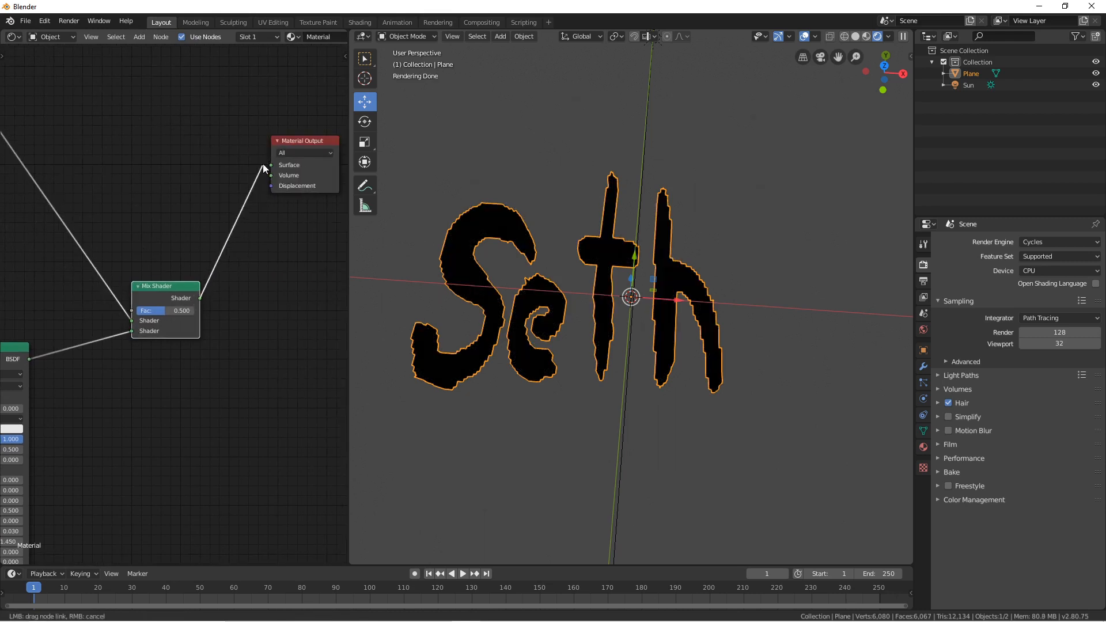
middle_click_drag(263, 165, 212, 271)
left_click_drag(255, 289, 271, 387)
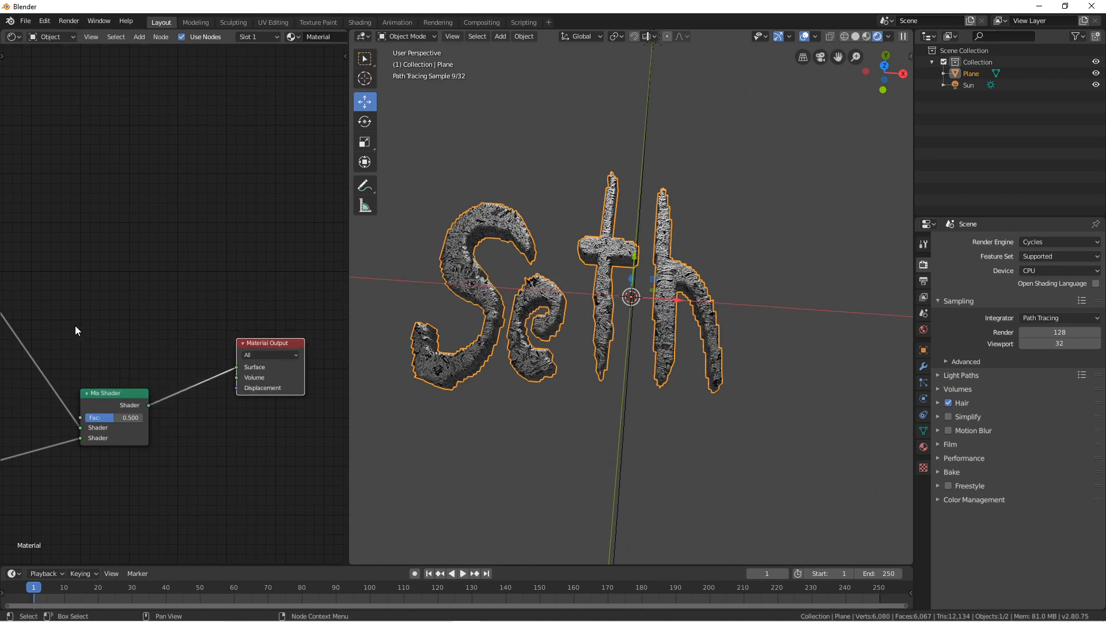
Step: Add a ColorRamp node above the Mix Shader
scroll(174, 272, "down", 2)
scroll(176, 270, "left", 2)
middle_click_drag(217, 303, 163, 277)
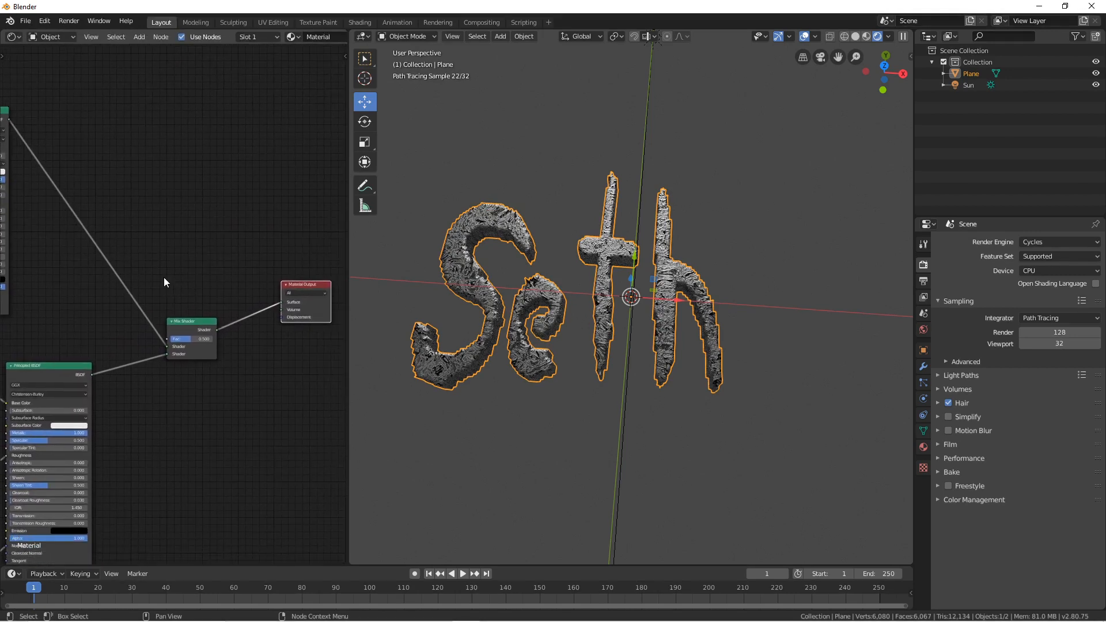
key("shift+a")
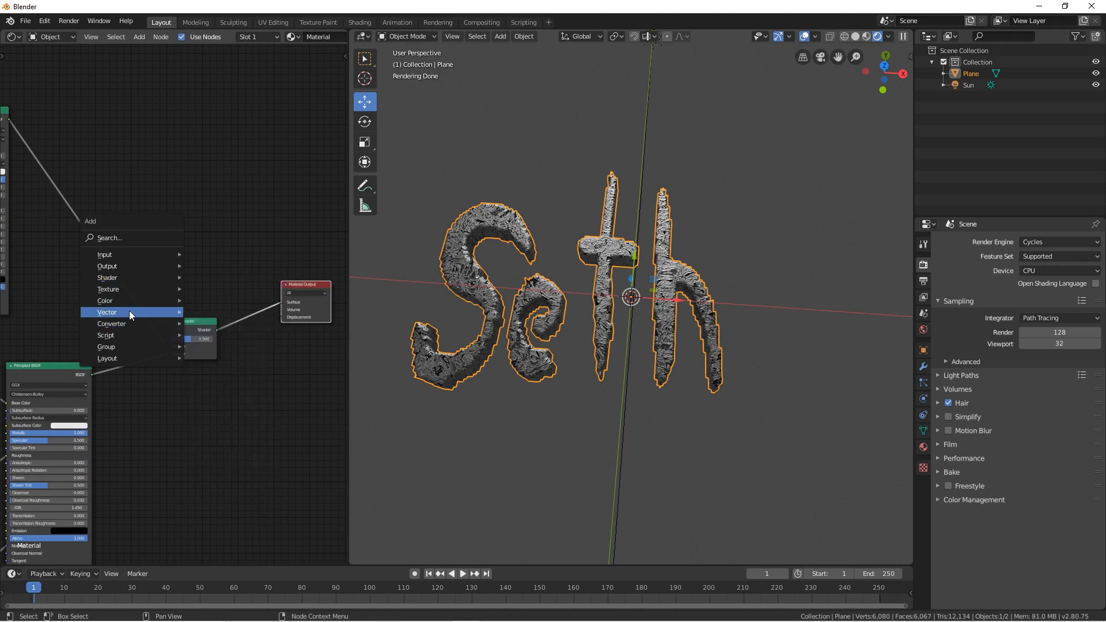
mouse_move(128, 323)
left_click(210, 337)
left_click(171, 201)
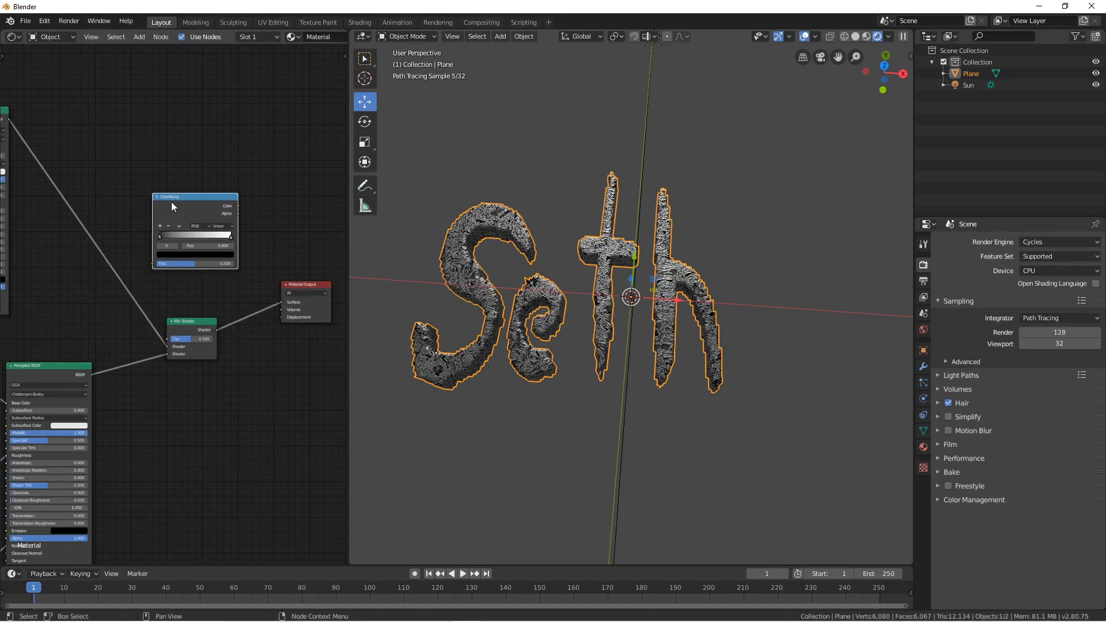
Step: Add a Geometry node before the new ColorRamp and link its Pointiness output to the ramp's Fac input
key("shift+a")
mouse_move(120, 130)
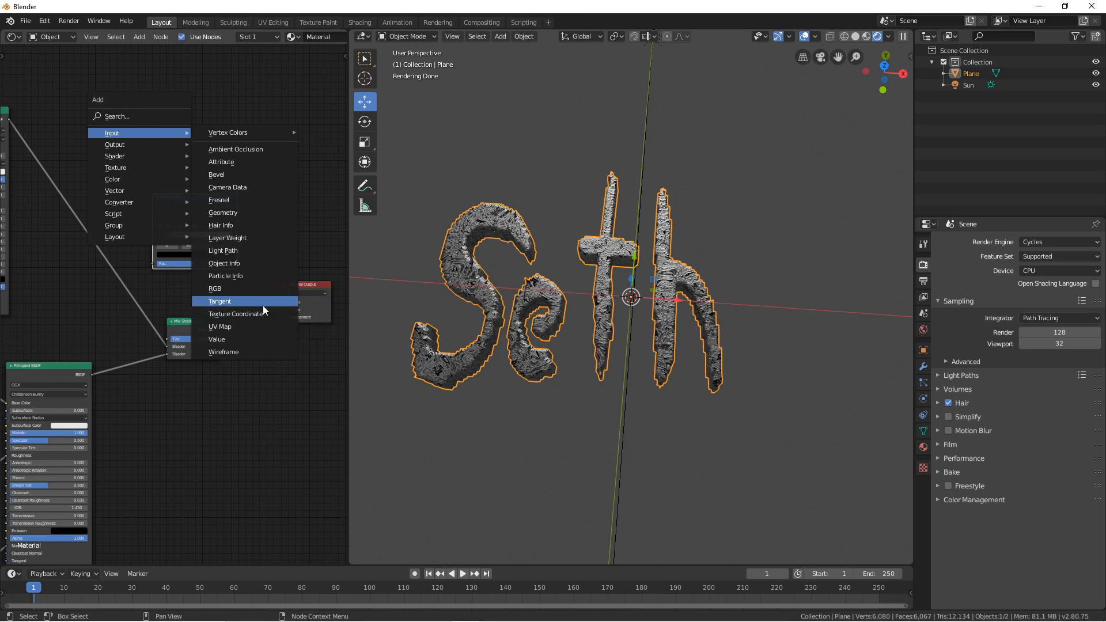
left_click(261, 213)
left_click(95, 126)
scroll(164, 162, "up", 2)
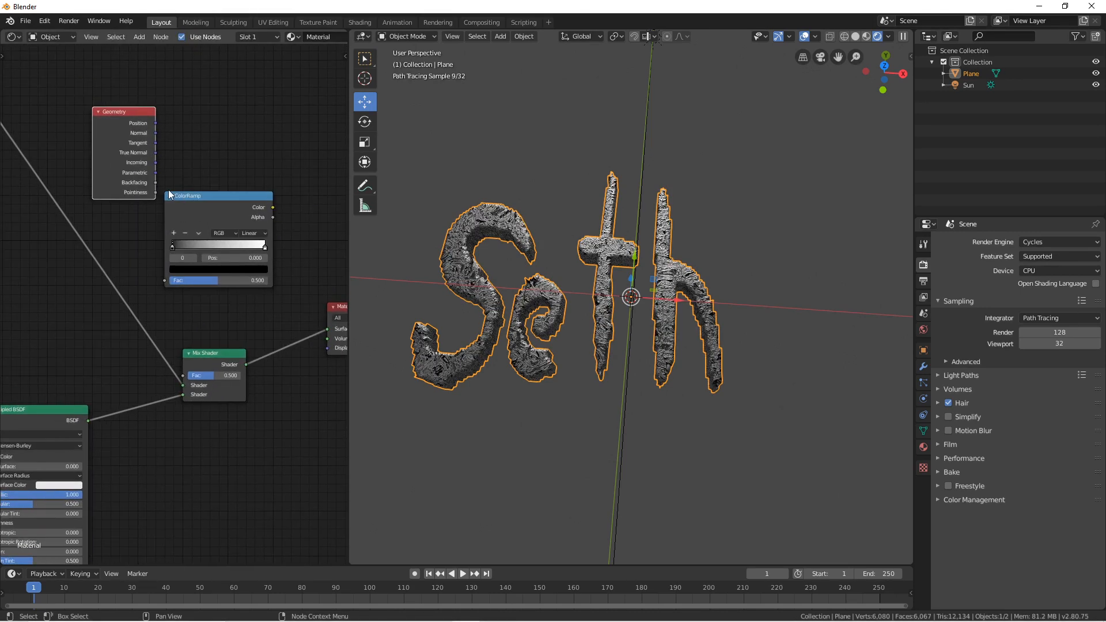
left_click_drag(156, 192, 162, 280)
left_click_drag(138, 150, 101, 143)
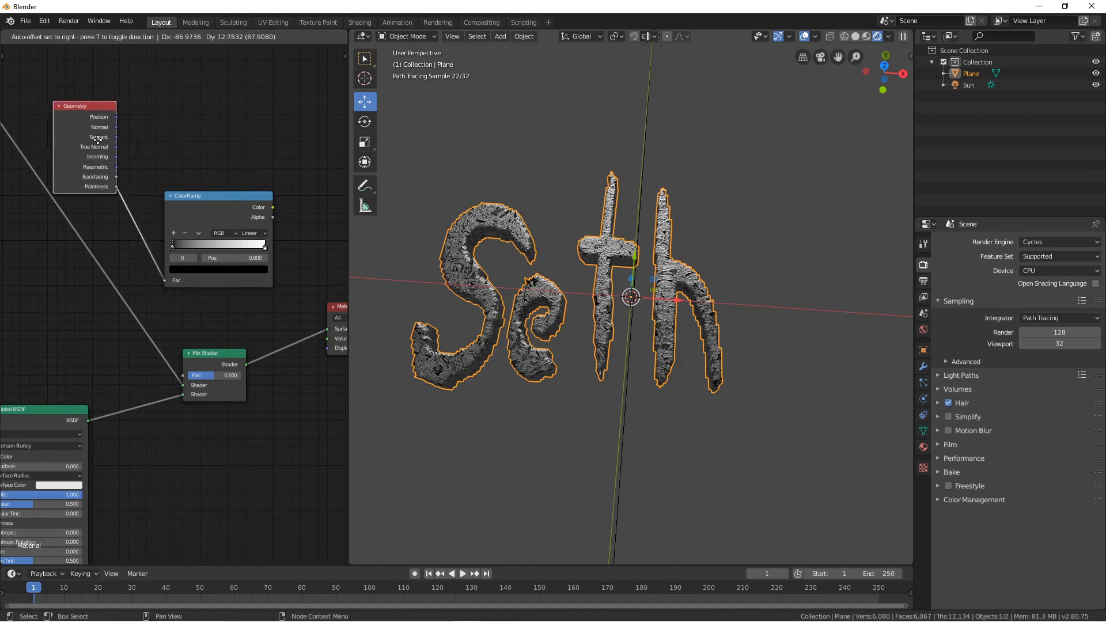
Step: Link the ColorRamp's Color to the Mix Shader's Fac, moving its black stop near the middle and its white stop to 0.773
middle_click_drag(273, 207, 206, 165)
left_click_drag(207, 164, 116, 332)
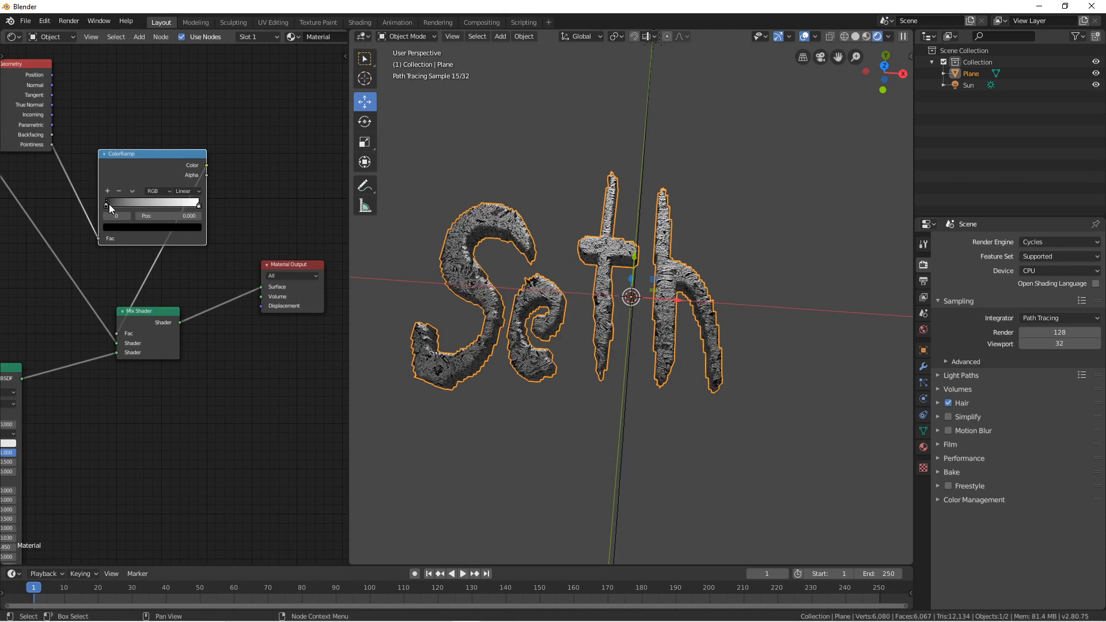
left_click_drag(106, 204, 175, 202)
middle_click_drag(175, 202, 334, 81)
scroll(121, 220, "down", 2)
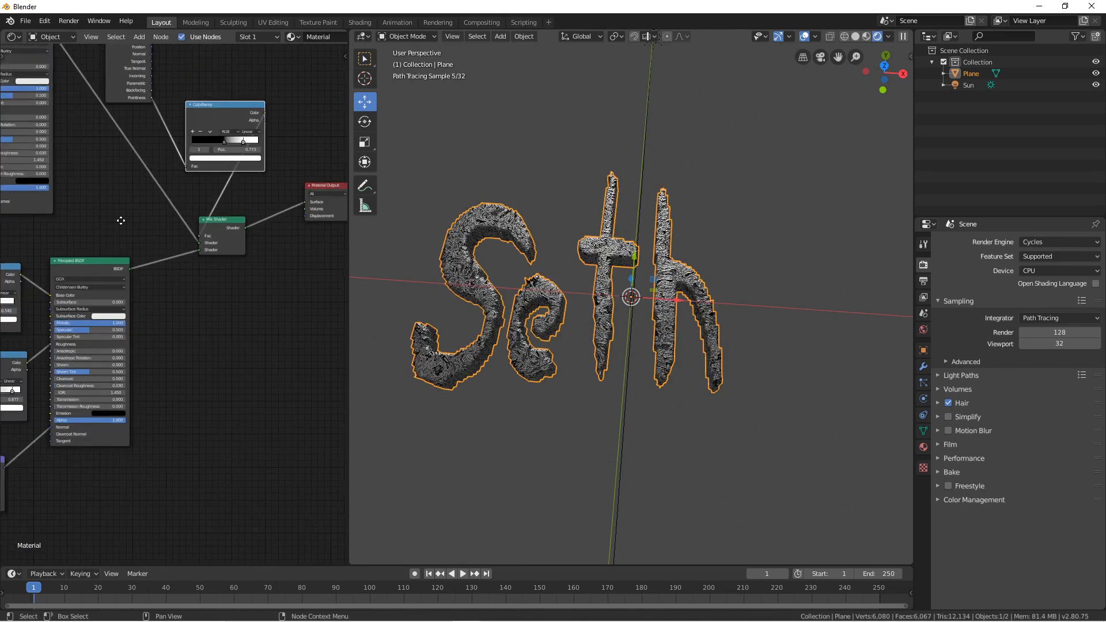
Step: Set the duplicated Noise Texture's scale to 13.5
mouse_move(121, 220)
middle_mouse_down()
mouse_move(133, 207)
mouse_move(109, 237)
middle_mouse_up()
scroll(220, 195, "up", 2)
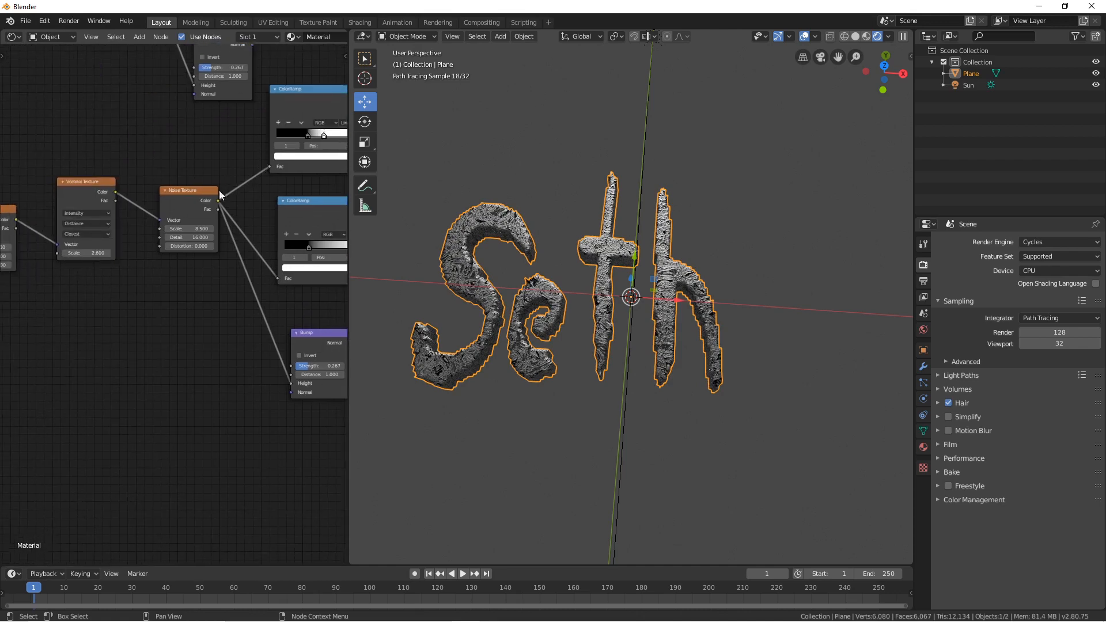
left_click_drag(189, 228, 195, 229)
Step: In the duplicated branch, set the roughness ramp's white stop to 0.727 and recolour the base color ramp with red at 0.200 and blue at 0.536
middle_click_drag(340, 238, 236, 213)
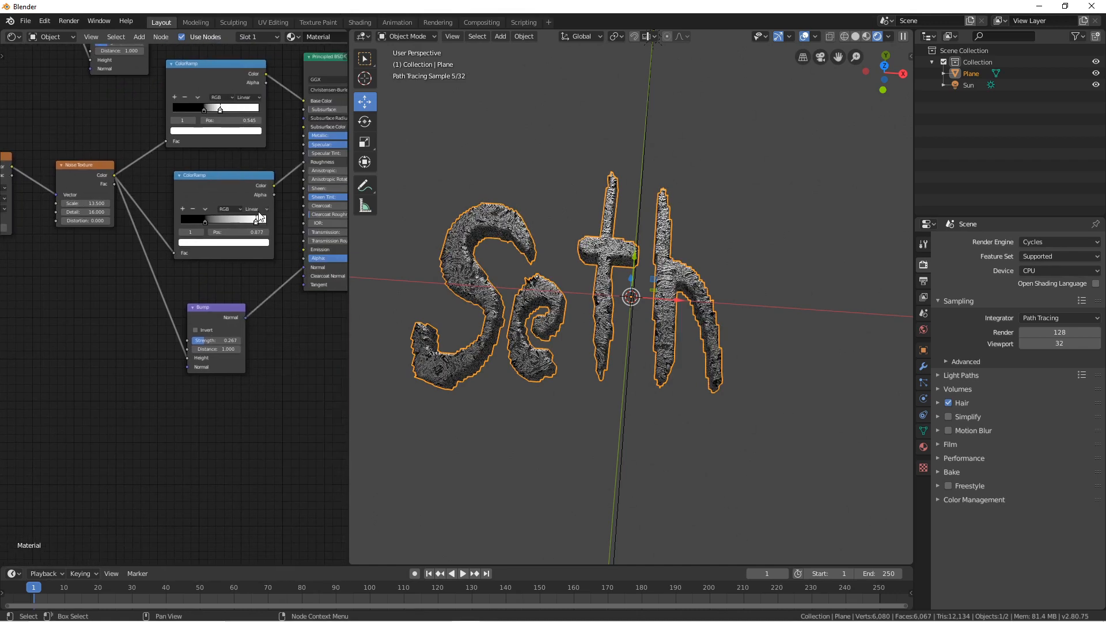
left_click(231, 132)
left_click(235, 133)
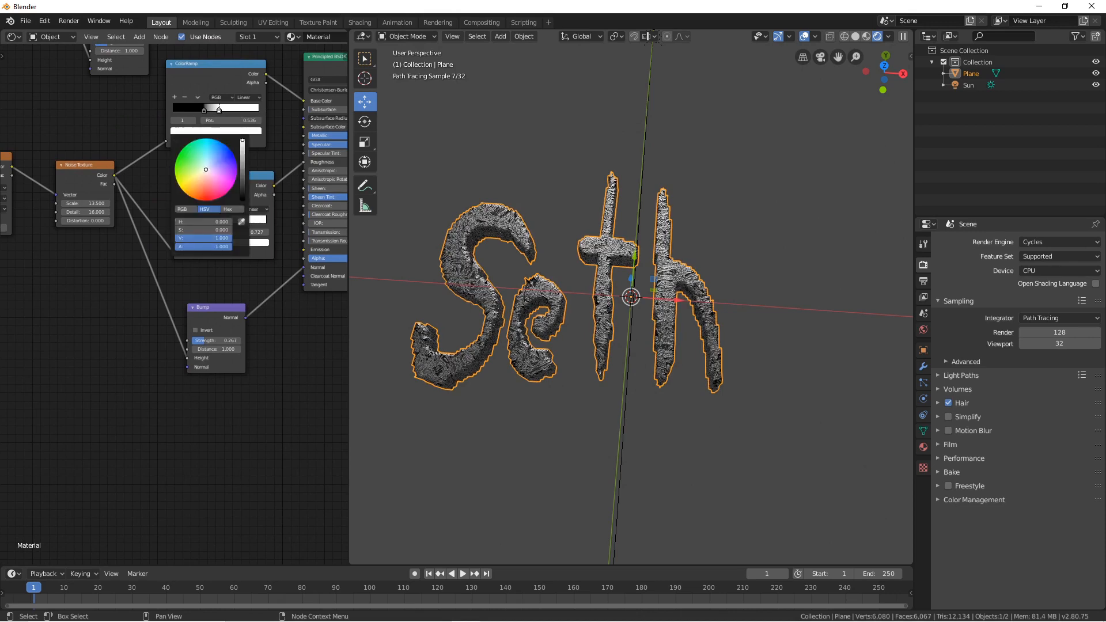
left_click(228, 153)
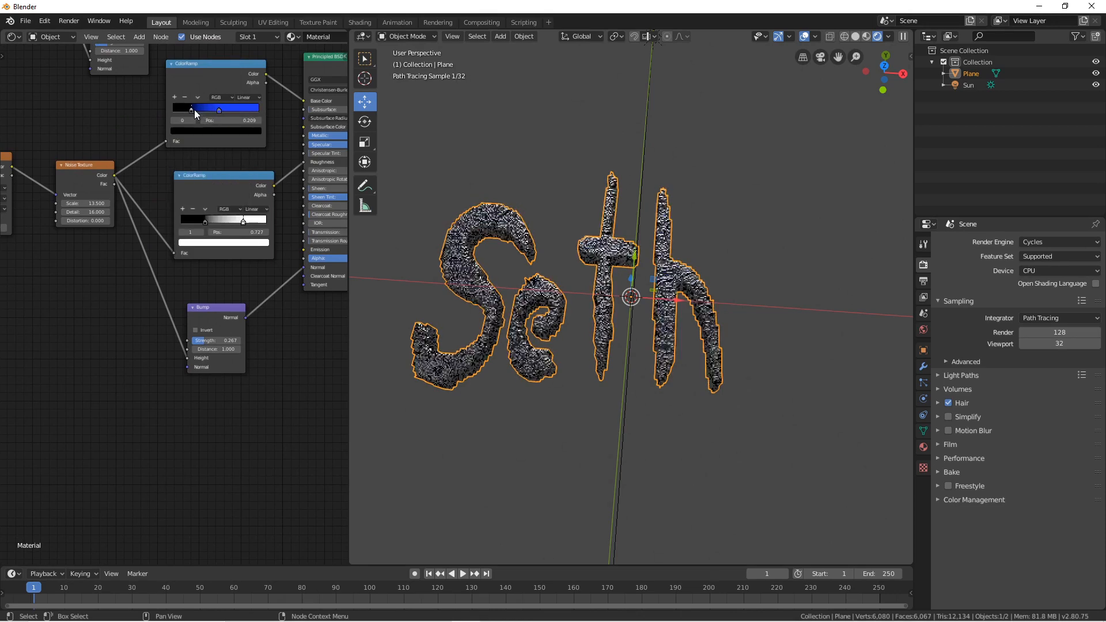
left_click(200, 129)
left_click_drag(213, 174, 206, 194)
Step: Tighten the pointiness ColorRamp by setting its white stop to 0.527 and placing the black stop just before it
middle_click_drag(322, 51, 49, 277)
scroll(182, 245, "up", 1)
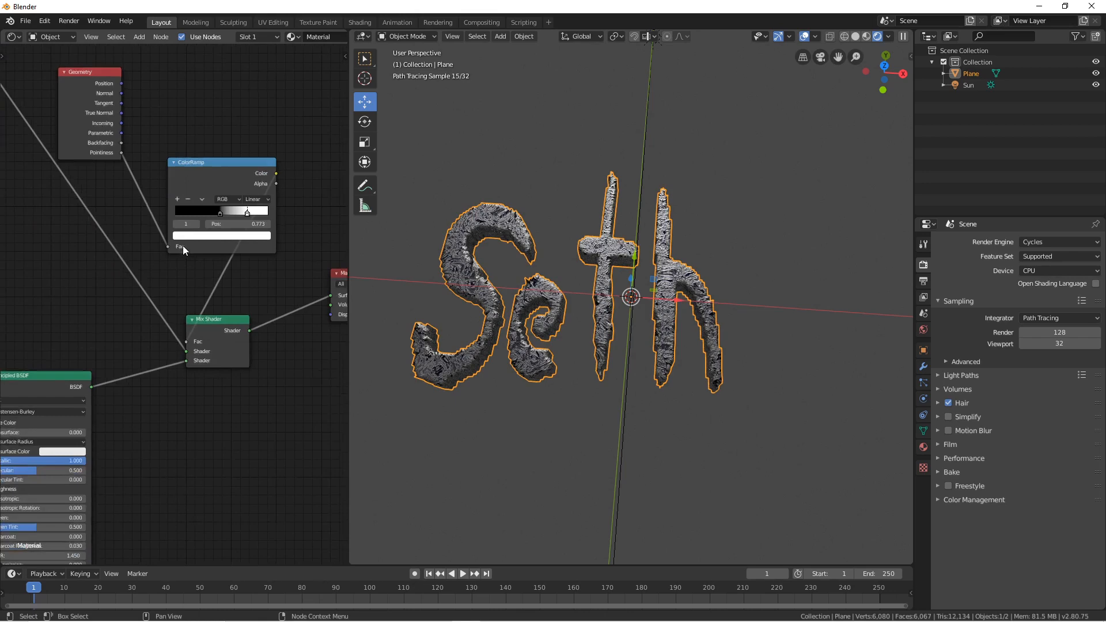
left_click(230, 204)
left_click_drag(235, 206, 165, 205)
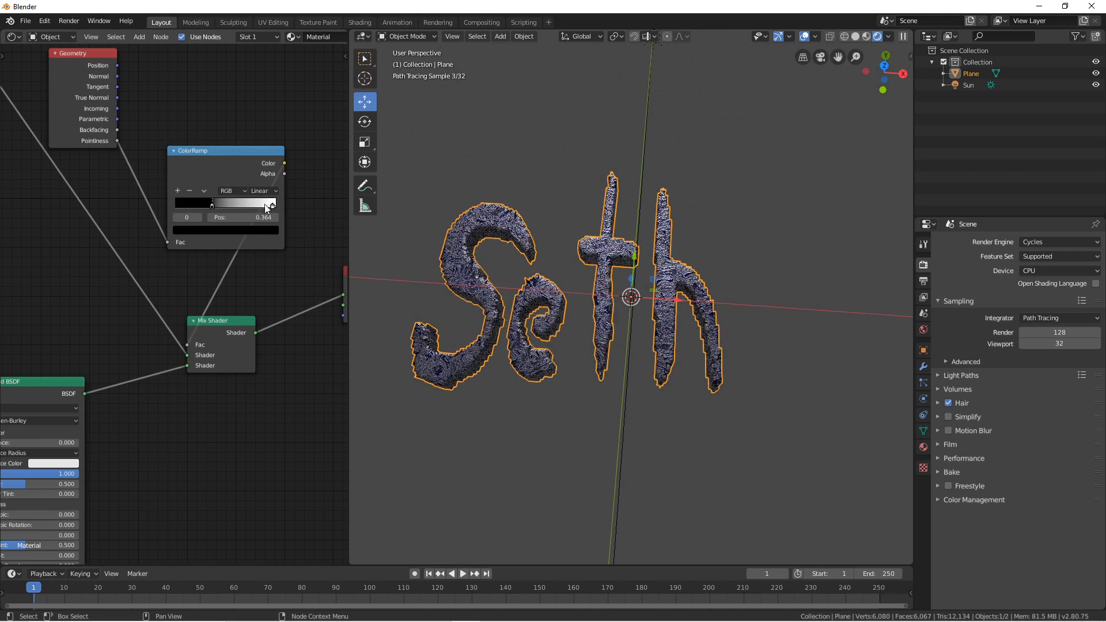
left_click_drag(271, 205, 228, 206)
left_click(213, 205)
Step: Increase the duplicated Bump node's strength and the duplicated Voronoi Texture's scale
middle_click_drag(135, 257, 318, 149)
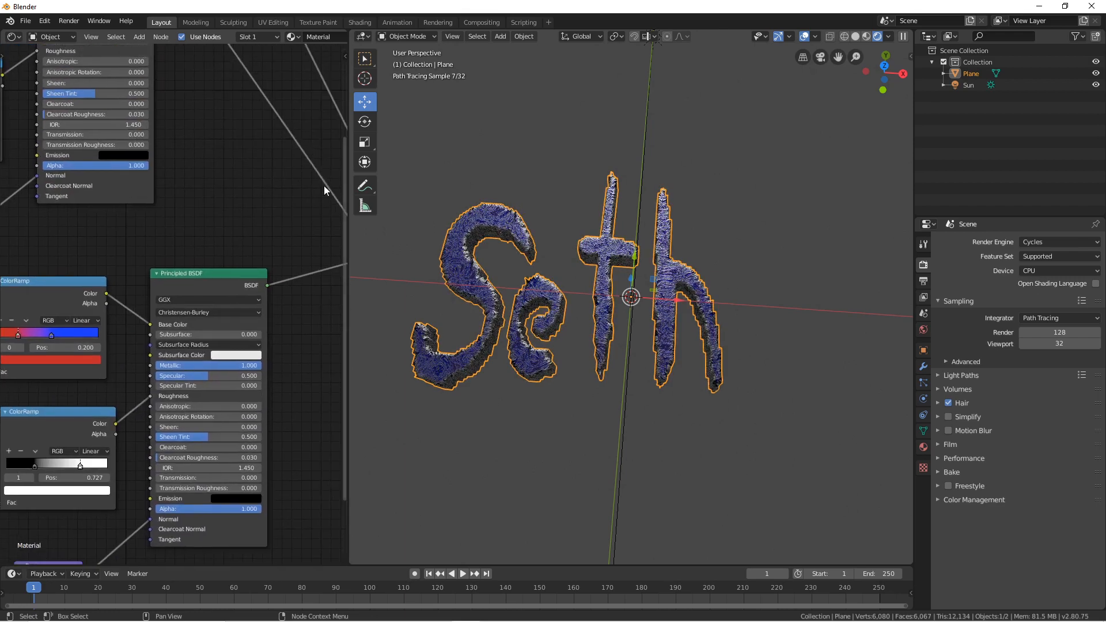
scroll(152, 170, "down", 2)
scroll(507, 241, "up", 3)
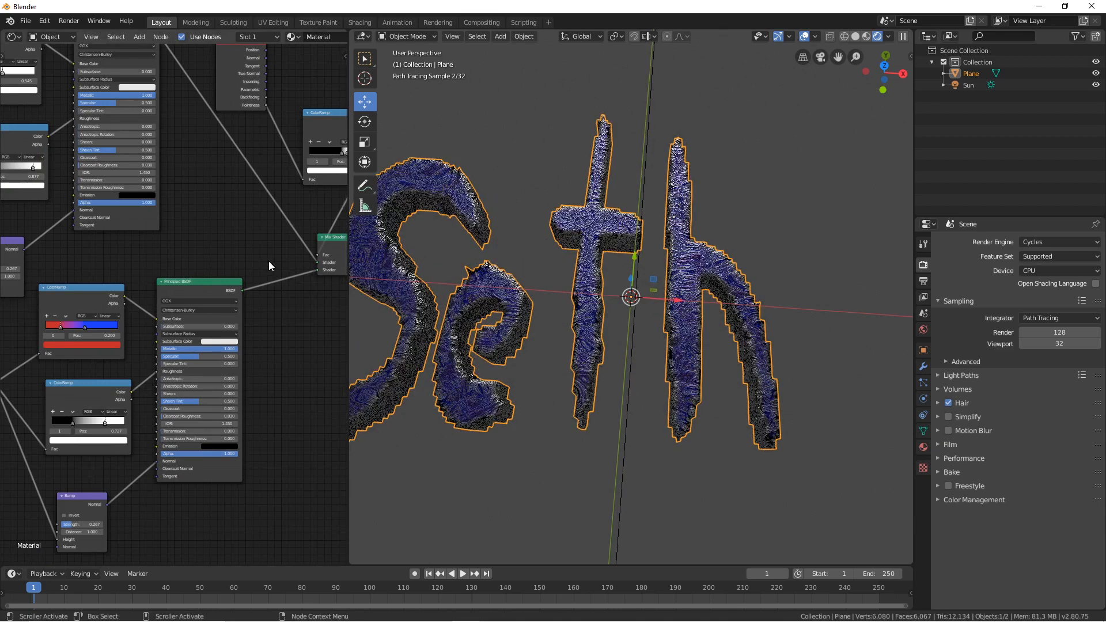
scroll(237, 197, "up", 1)
middle_click_drag(238, 198, 299, 176)
middle_click_drag(163, 346, 173, 225)
scroll(218, 296, "up", 1)
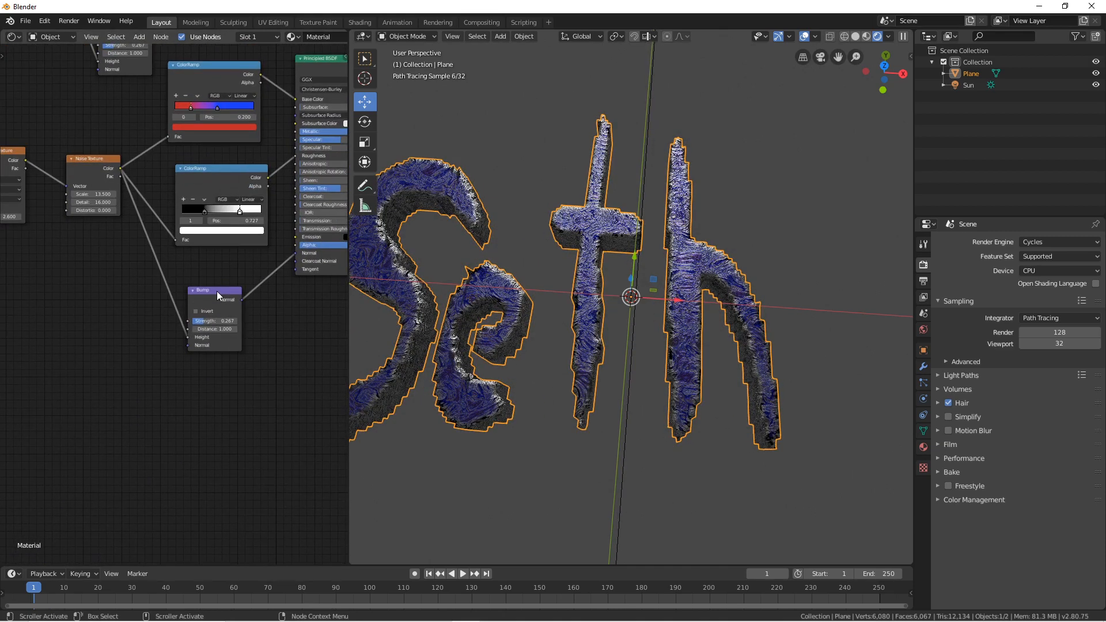
left_click_drag(216, 321, 254, 321)
middle_click_drag(28, 182, 127, 192)
left_click_drag(98, 227, 118, 227)
Step: Swap the two Principled BSDF links entering the Mix Shader's Shader inputs
middle_click_drag(209, 134, 9, 221)
middle_click_drag(158, 120, 3, 368)
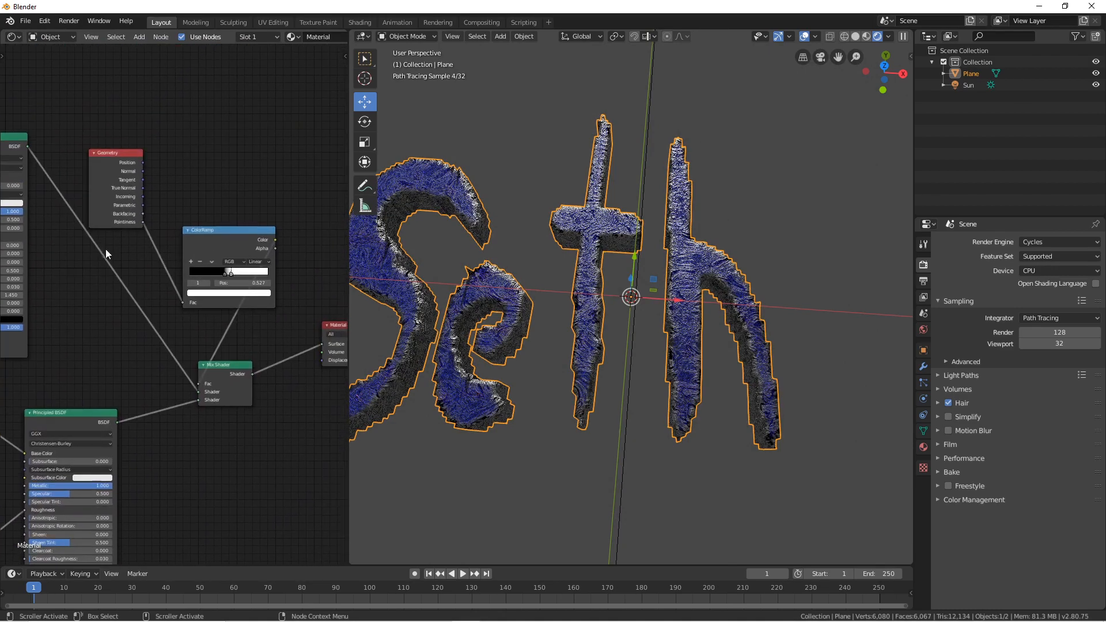
mouse_move(437, 253)
middle_mouse_down()
mouse_move(408, 250)
mouse_move(419, 260)
mouse_move(432, 248)
middle_mouse_up()
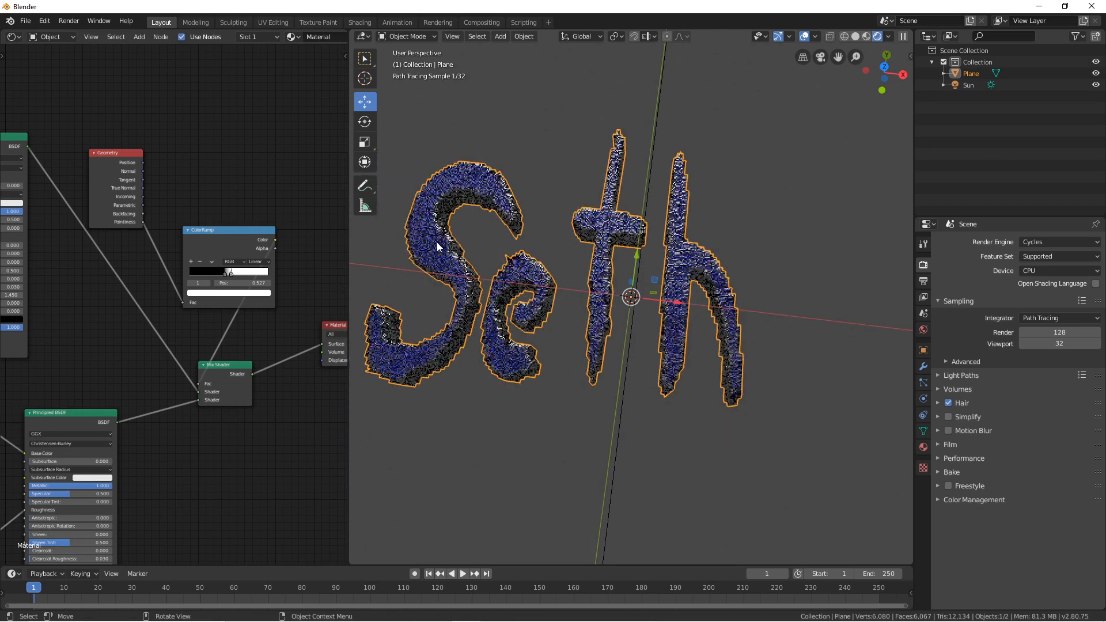
middle_click_drag(202, 395, 185, 385)
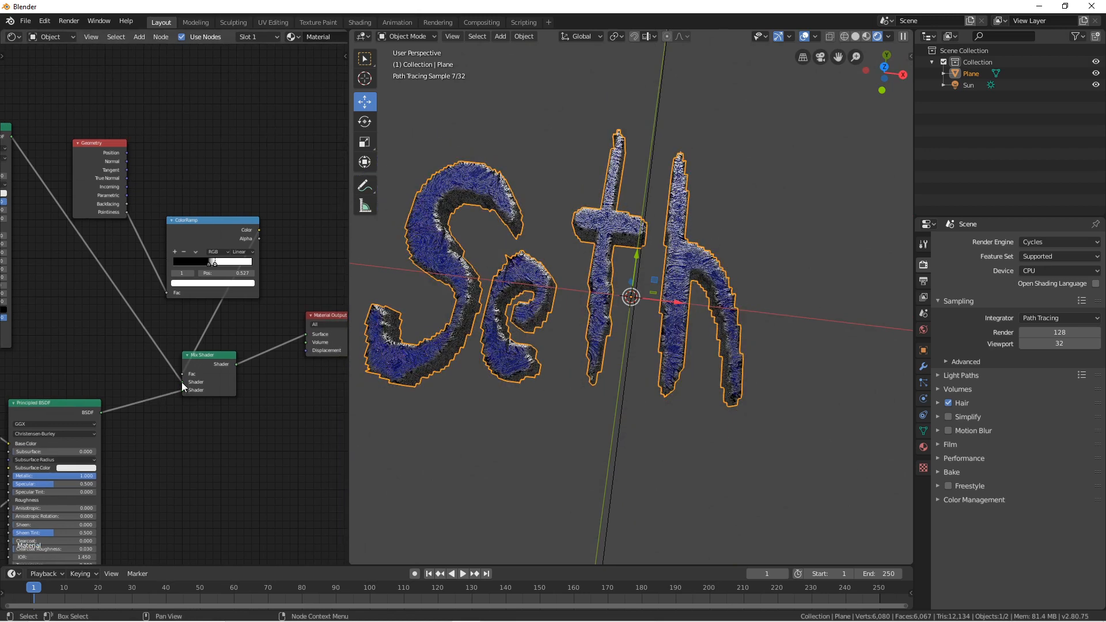
left_click_drag(182, 382, 179, 392)
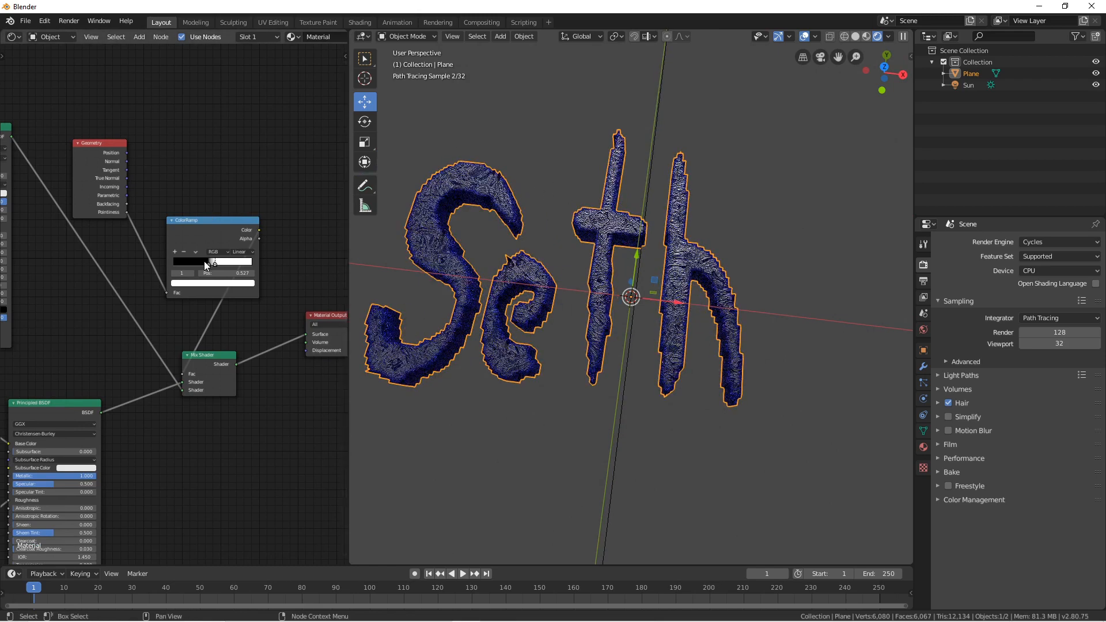
Step: Move the pointiness ColorRamp's white stop to position 0.495
scroll(204, 261, "up", 2)
mouse_move(230, 250)
left_mouse_down()
mouse_move(242, 248)
mouse_move(203, 247)
mouse_move(229, 252)
left_mouse_up()
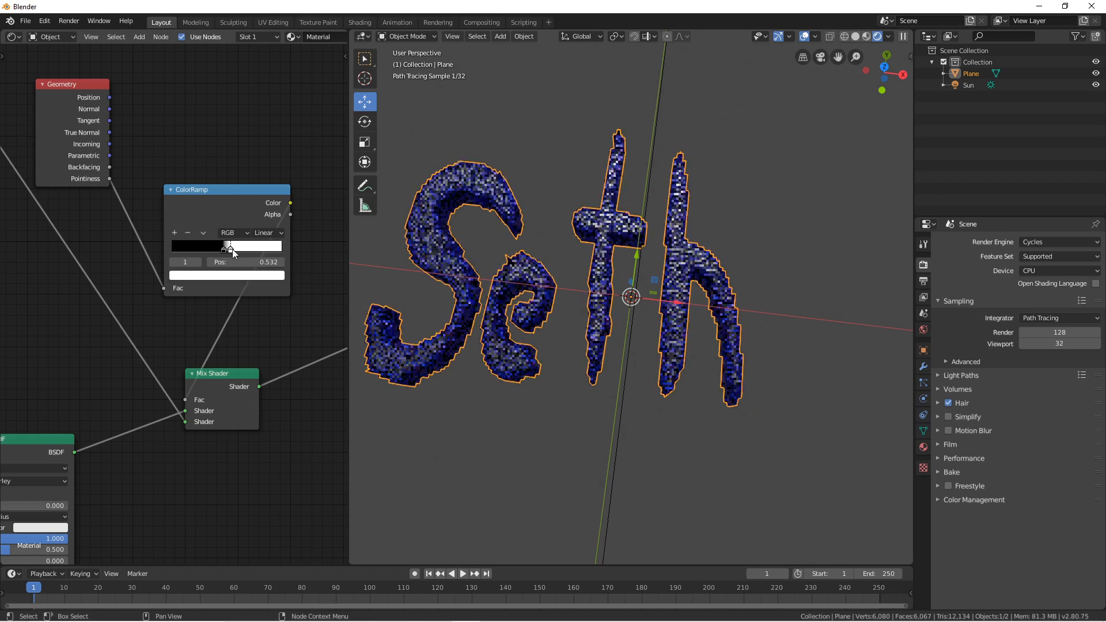
left_click(226, 250)
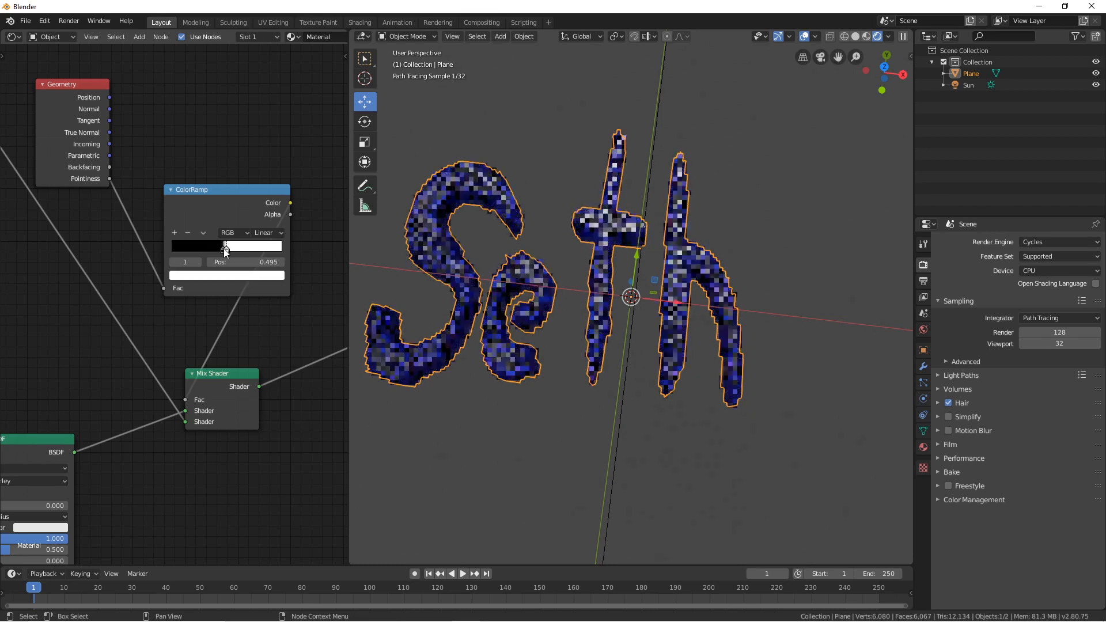
Step: Hide the viewport overlays and view the rendered lettering from the front
middle_click_drag(582, 248, 598, 262)
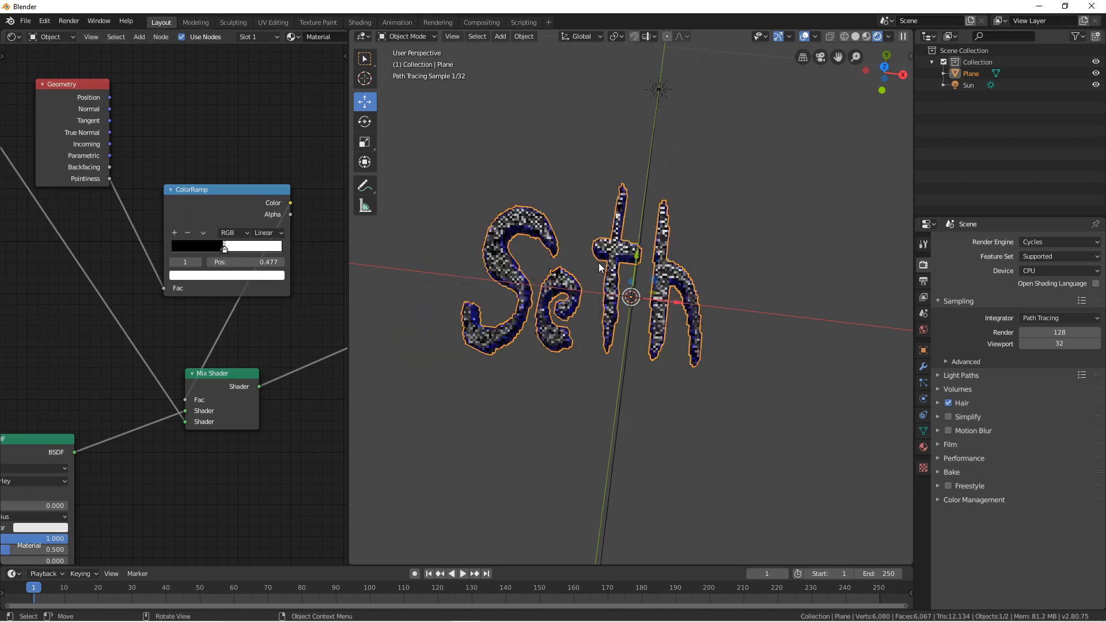
left_click(804, 36)
middle_click_drag(613, 201, 579, 220)
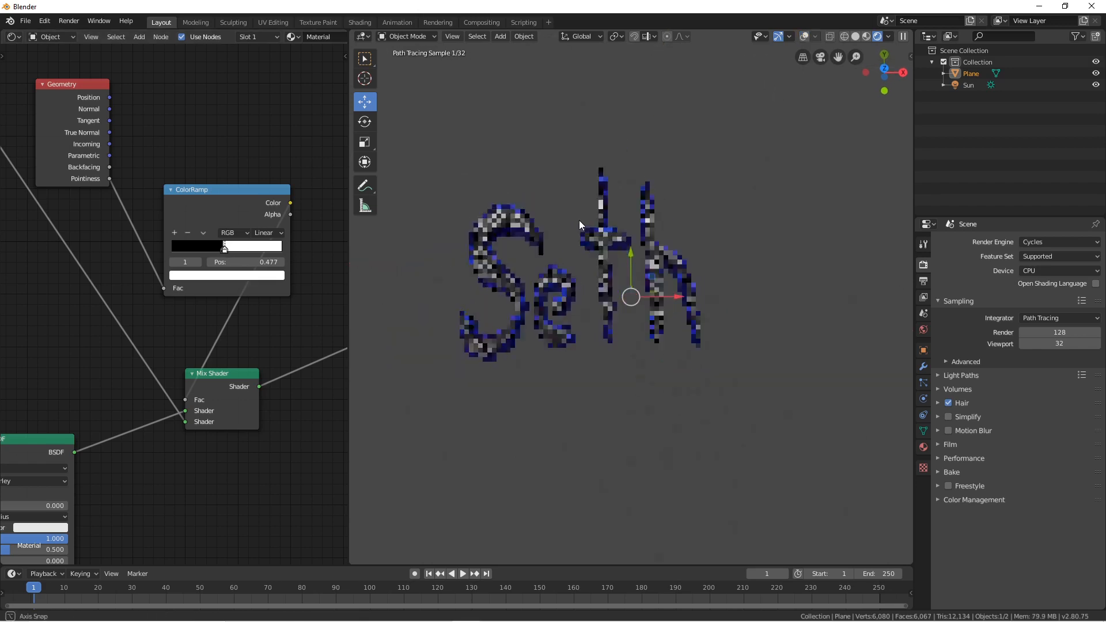
scroll(487, 162, "up", 2)
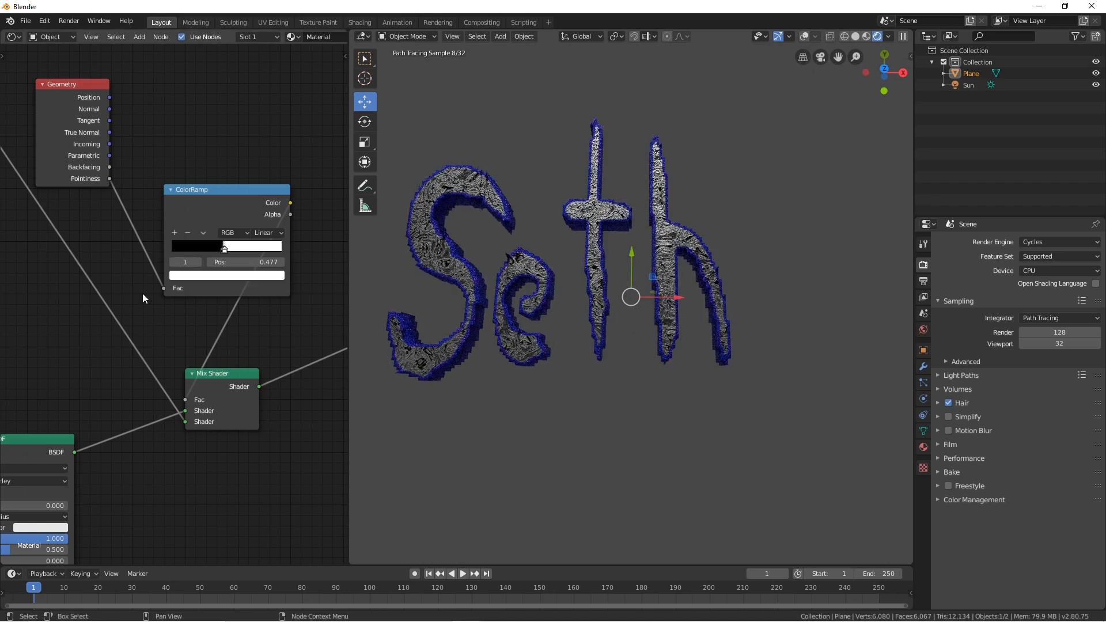
Step: Disconnect the lower Principled BSDF from the Mix Shader
scroll(97, 314, "down", 2)
middle_click_drag(97, 314, 107, 171)
left_click_drag(127, 169, 96, 170)
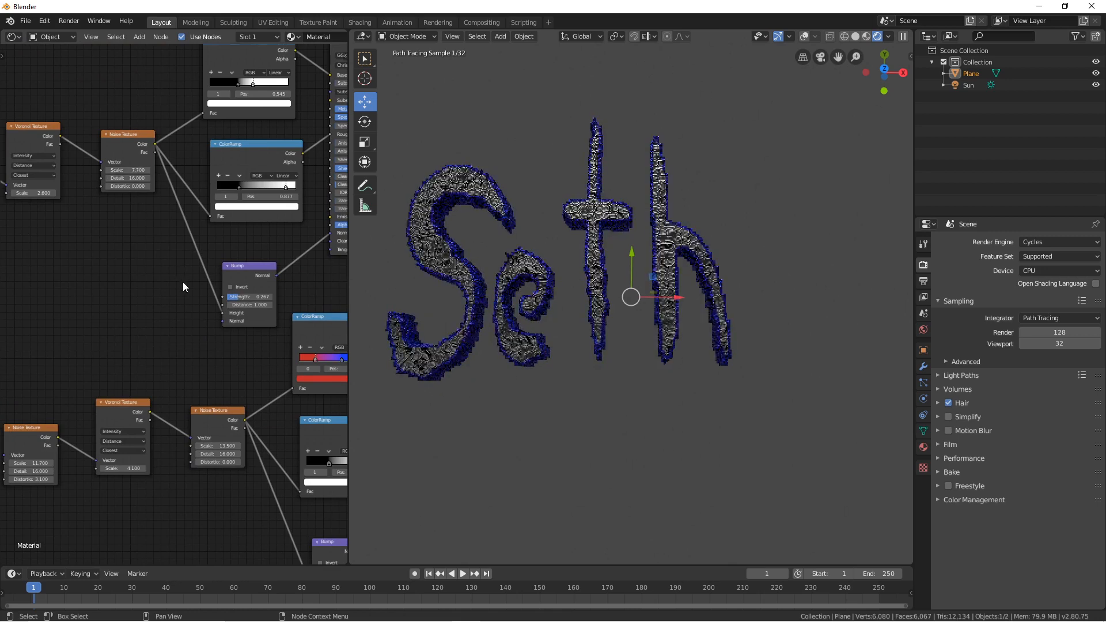
scroll(182, 281, "down", 3)
middle_click_drag(150, 291, 6, 254)
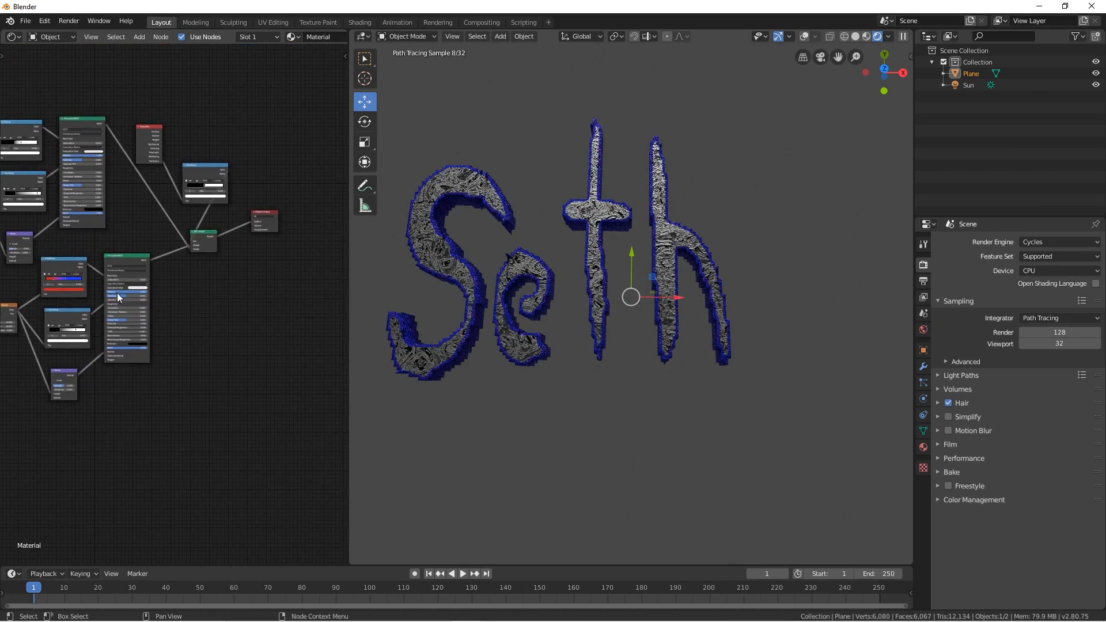
scroll(224, 305, "up", 3)
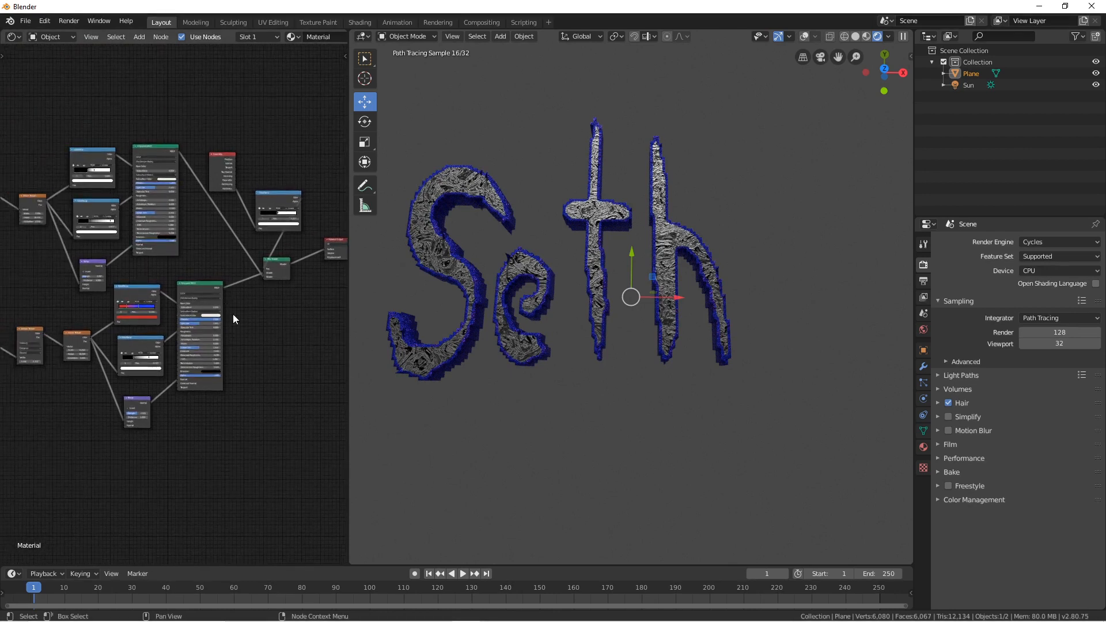
middle_click_drag(266, 285, 157, 229)
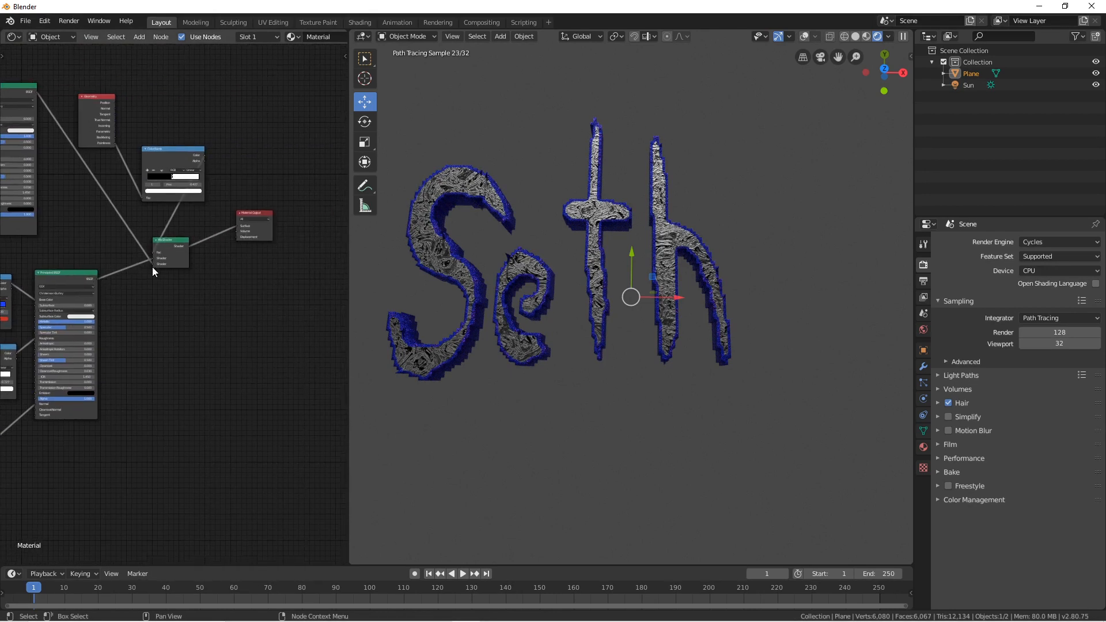
scroll(149, 274, "up", 2)
left_click_drag(147, 244, 126, 272)
Step: Add an Emission shader below the Mix Shader, linked into its free shader input, and make its colour red
key("shift+a")
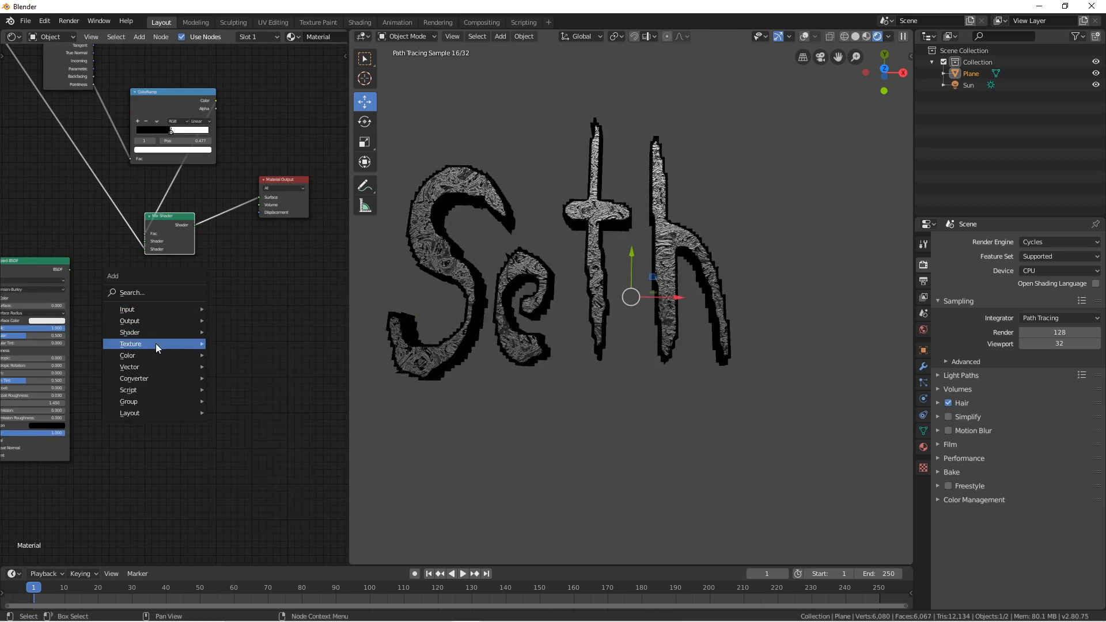
mouse_move(153, 332)
left_click(248, 369)
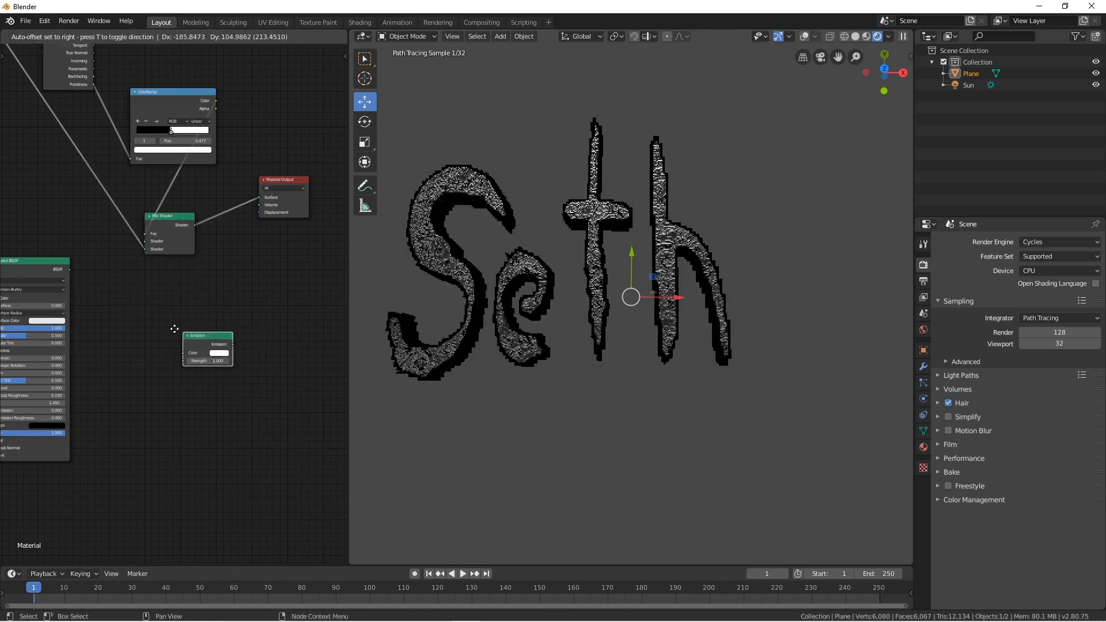
left_click(134, 305)
mouse_move(180, 314)
left_mouse_down()
mouse_move(132, 265)
mouse_move(147, 241)
mouse_move(188, 270)
left_mouse_up()
left_click(167, 323)
left_click_drag(187, 264, 189, 268)
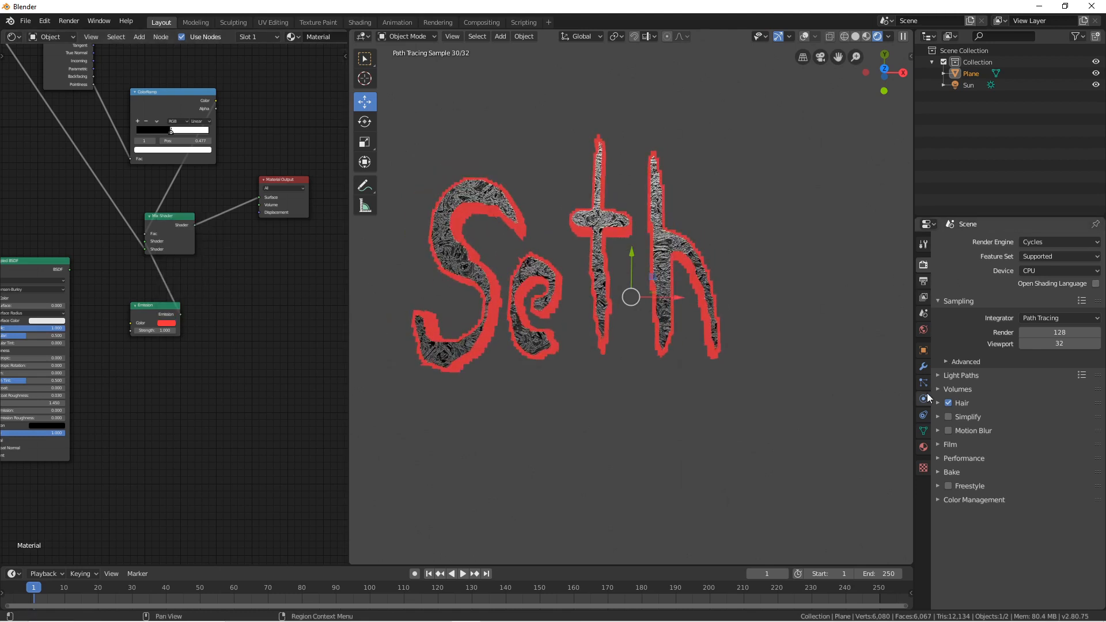
Step: Darken the world background colour to black
left_click(923, 329)
left_click(1042, 311)
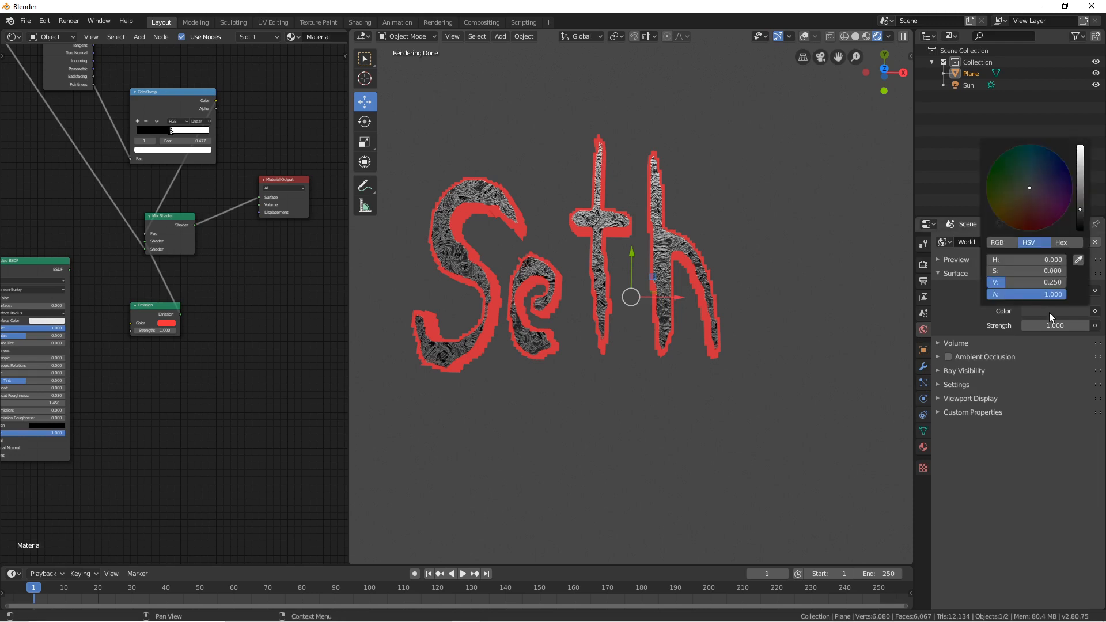
left_click_drag(1081, 208, 1080, 230)
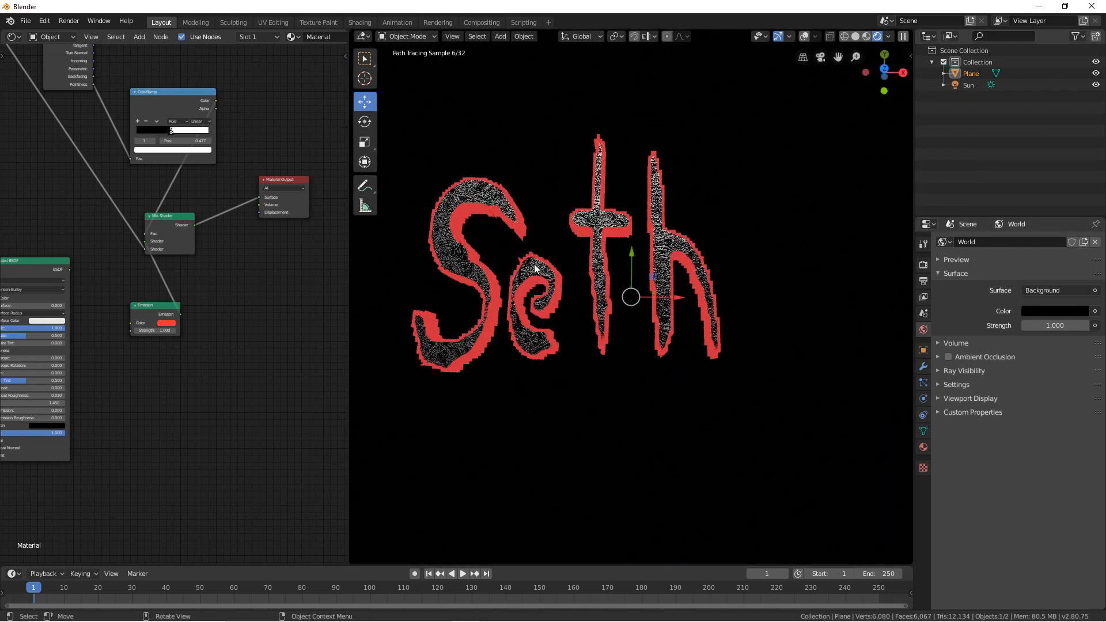
left_click(922, 267)
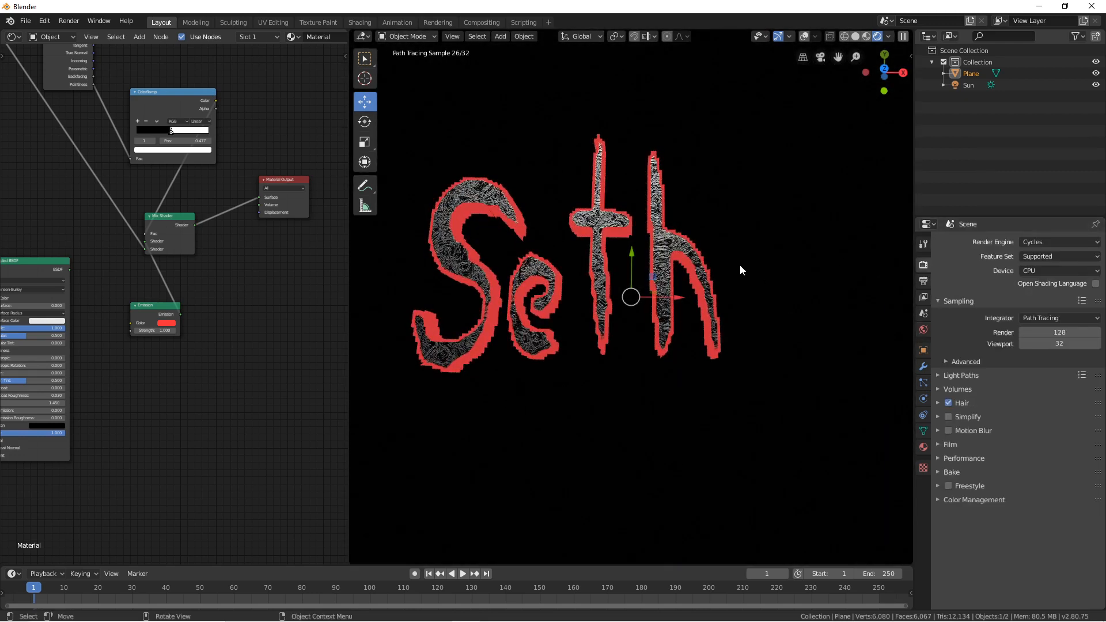
Step: Shift the Emission shader's colour to a deeper, more saturated red
left_click(167, 323)
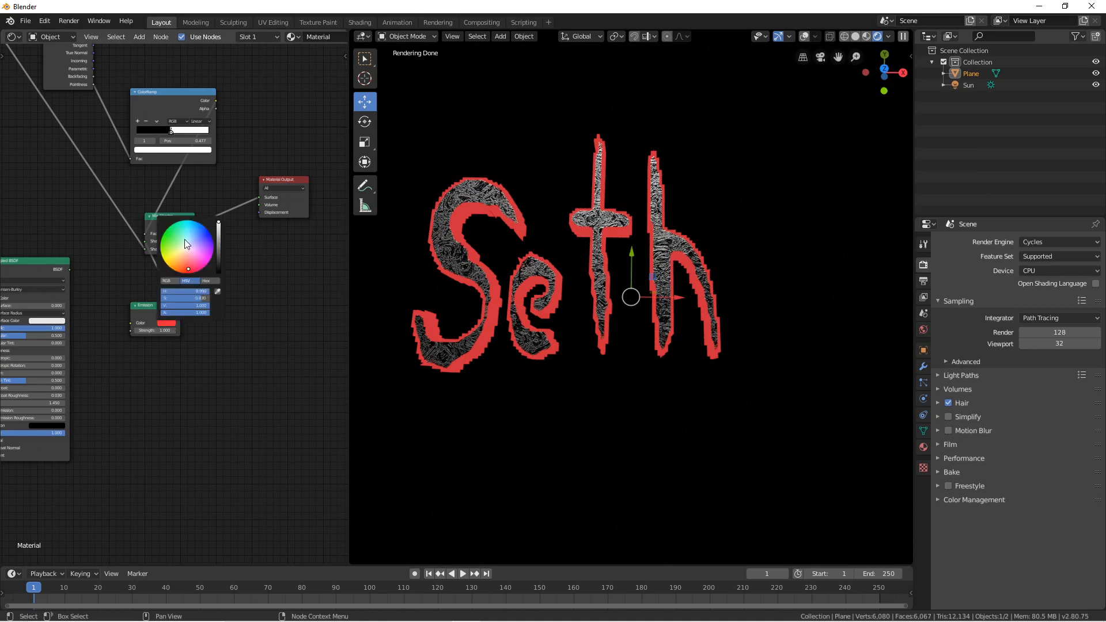
mouse_move(186, 244)
left_mouse_down()
mouse_move(166, 235)
mouse_move(175, 267)
mouse_move(212, 237)
mouse_move(186, 266)
mouse_move(206, 237)
mouse_move(168, 239)
mouse_move(194, 235)
mouse_move(174, 257)
mouse_move(205, 233)
mouse_move(193, 236)
mouse_move(188, 269)
left_mouse_up()
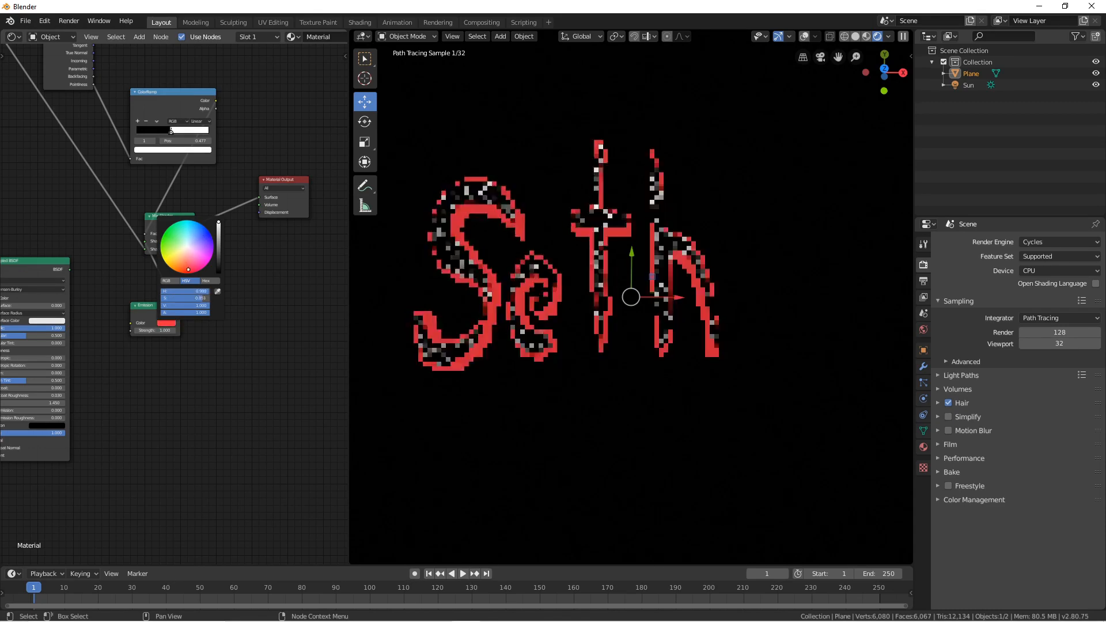
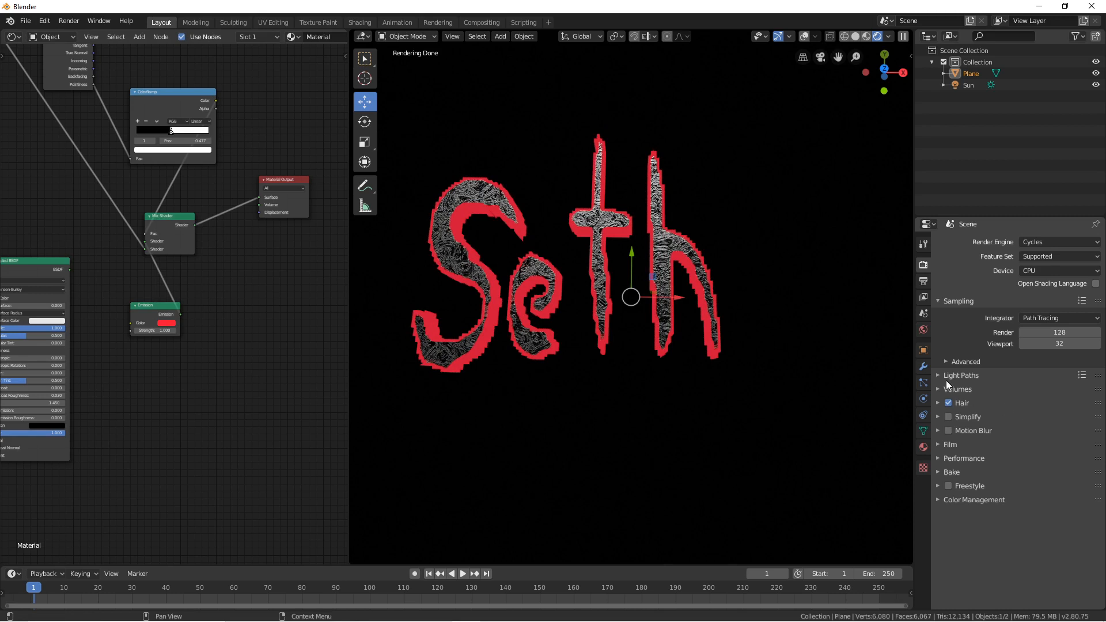
Step: Switch the render engine from Cycles to Eevee
left_click(923, 281)
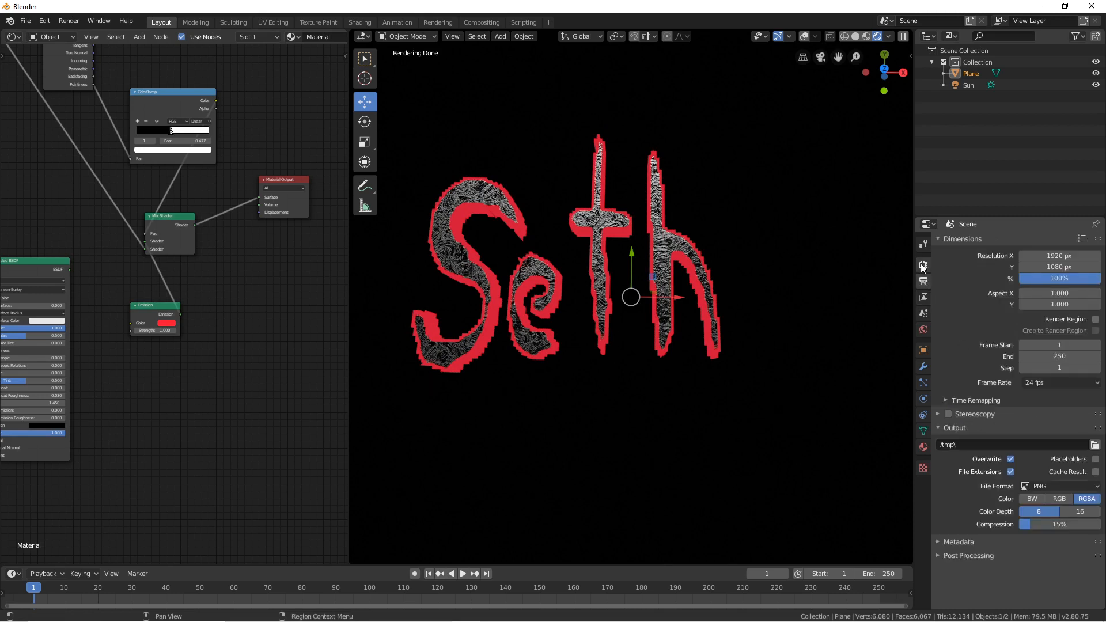
left_click(923, 265)
left_click(923, 281)
left_click(923, 265)
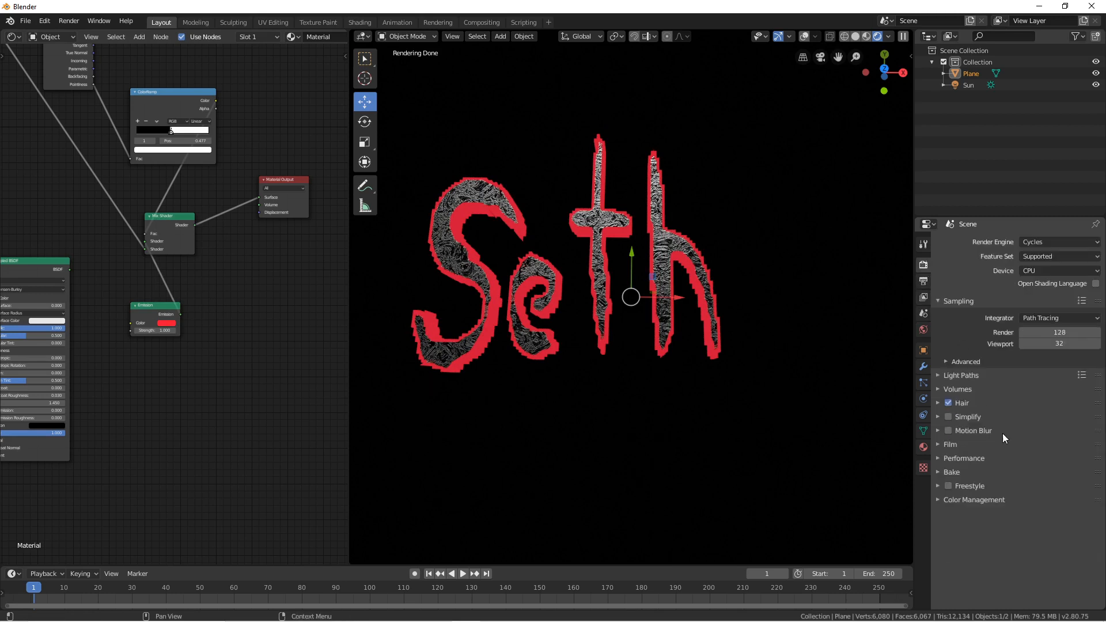
left_click(983, 390)
left_click(982, 390)
left_click(1044, 238)
left_click(1034, 255)
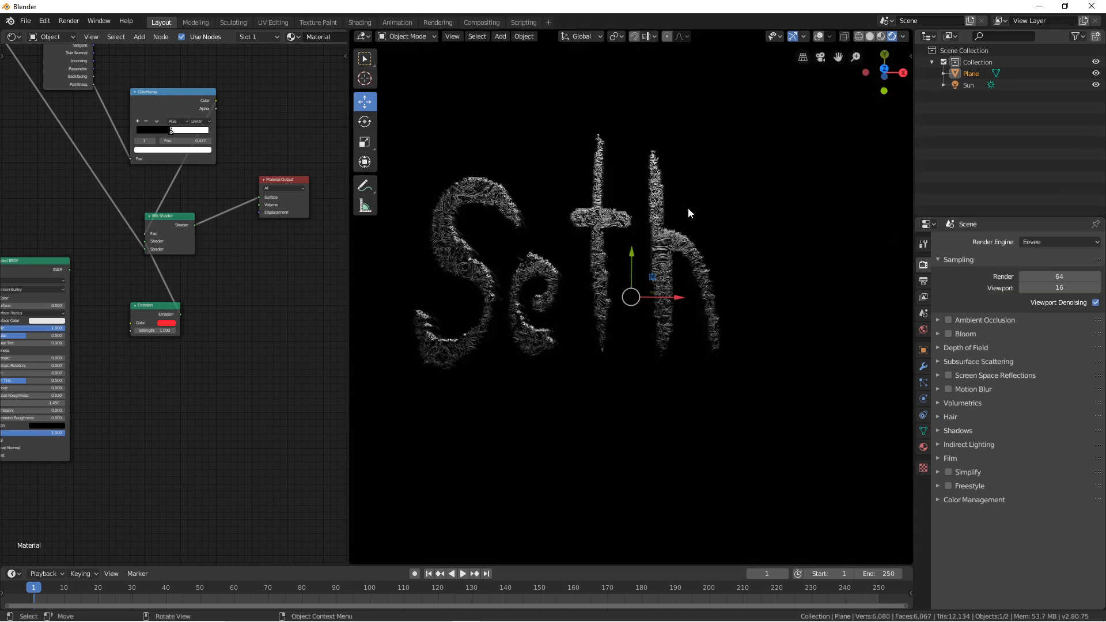
Step: Replace the Geometry node's input to the Mix Shader's ColorRamp with a new Noise Texture node
middle_click_drag(99, 86, 213, 207)
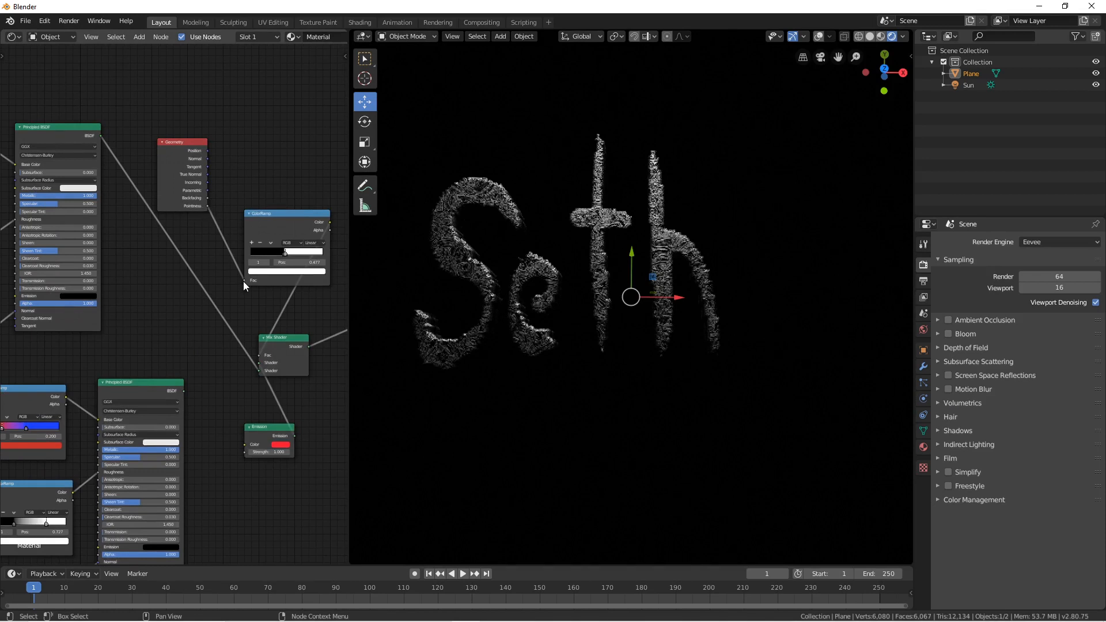
left_click_drag(245, 281, 260, 96)
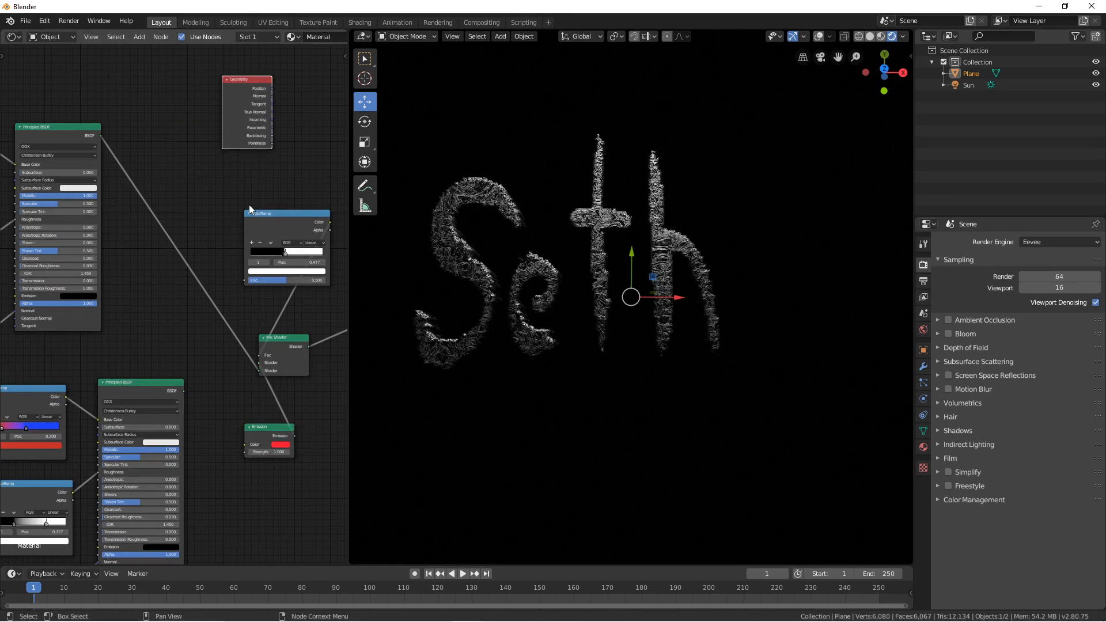
key("shift+a")
mouse_move(214, 216)
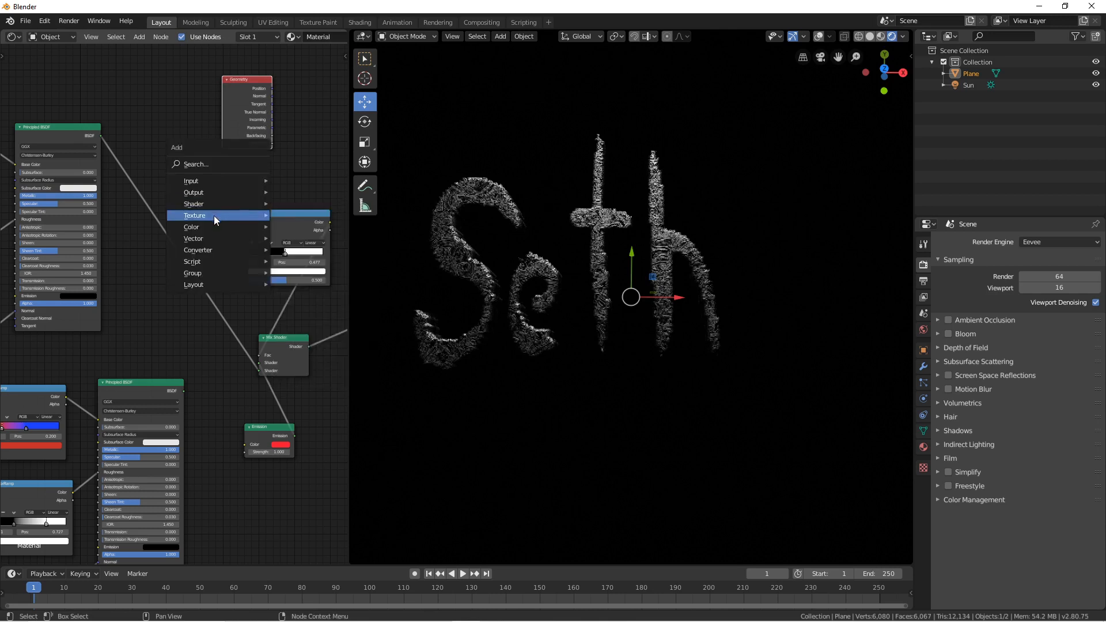
left_click(330, 345)
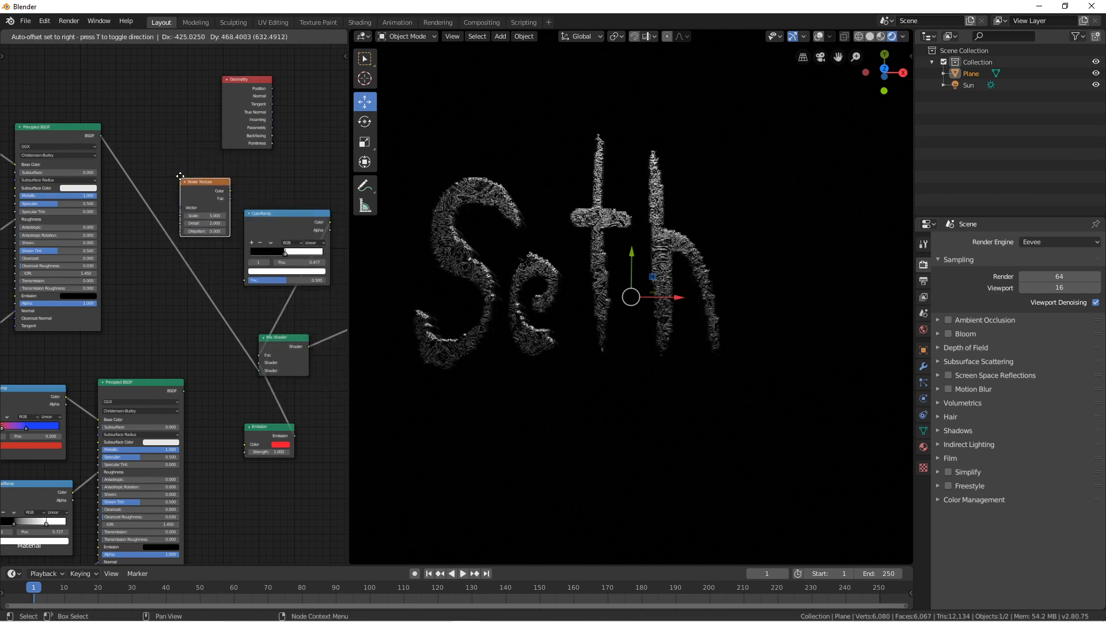
left_click(215, 172)
mouse_move(214, 173)
left_mouse_down()
mouse_move(231, 274)
mouse_move(242, 280)
left_mouse_up()
left_click_drag(183, 162, 196, 182)
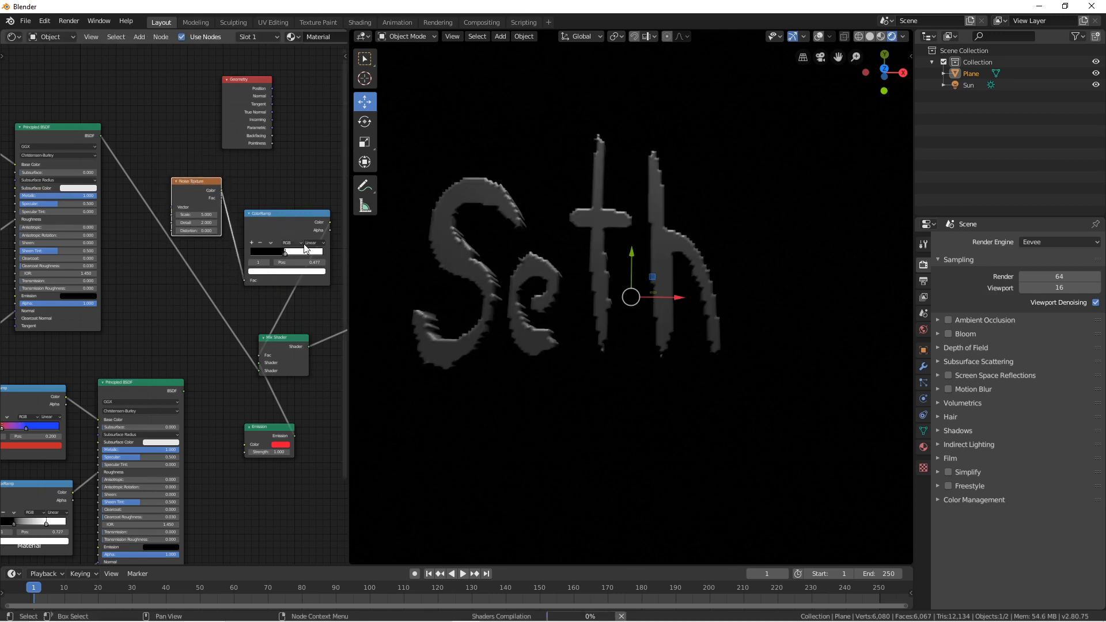
Step: Spread the stops of the Mix Shader's ColorRamp apart, with the white stop at position 0.500
left_click_drag(289, 254, 292, 189)
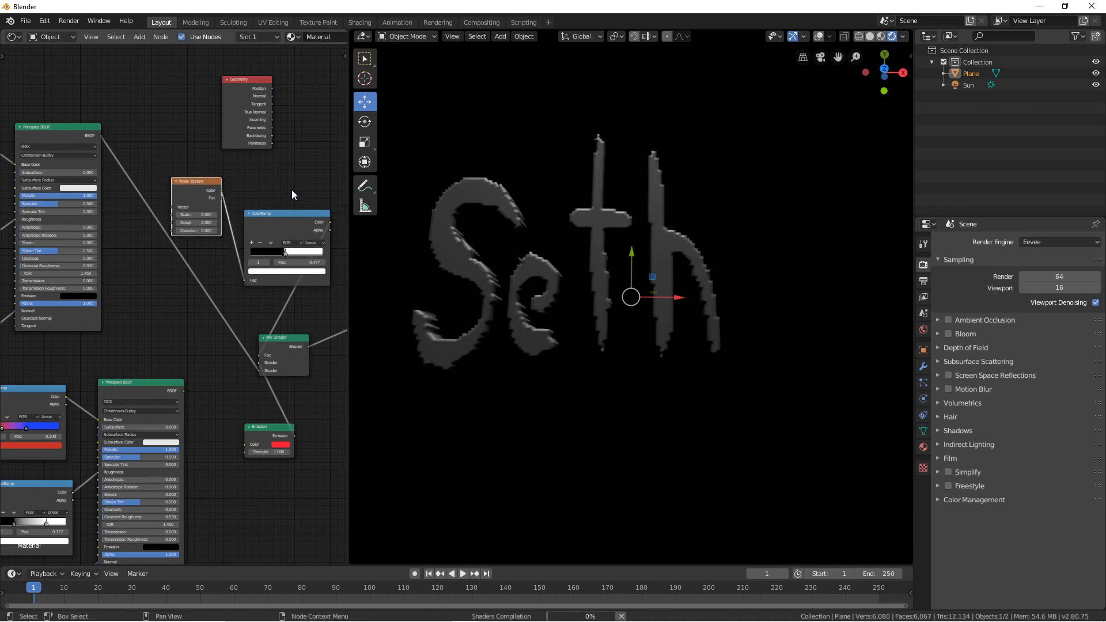
mouse_move(293, 252)
left_mouse_down()
mouse_move(258, 253)
mouse_move(286, 254)
left_mouse_up()
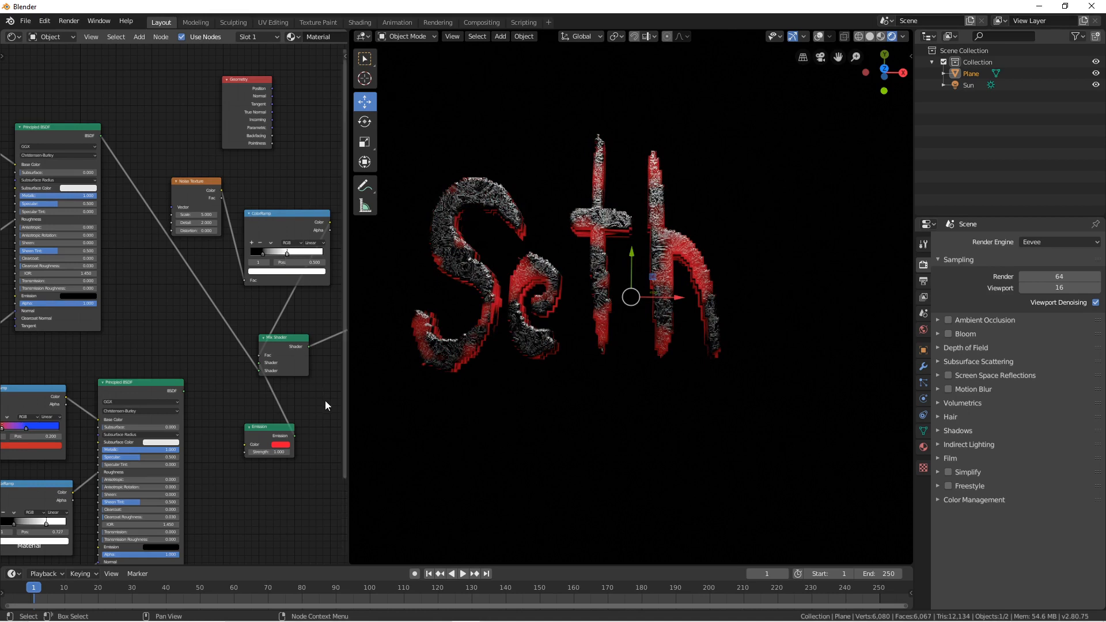
Step: Duplicate the red-to-blue ColorRamp below the Emission shader and connect its colour output to the Emission colour
middle_click_drag(316, 404, 274, 285)
scroll(274, 285, "down", 1)
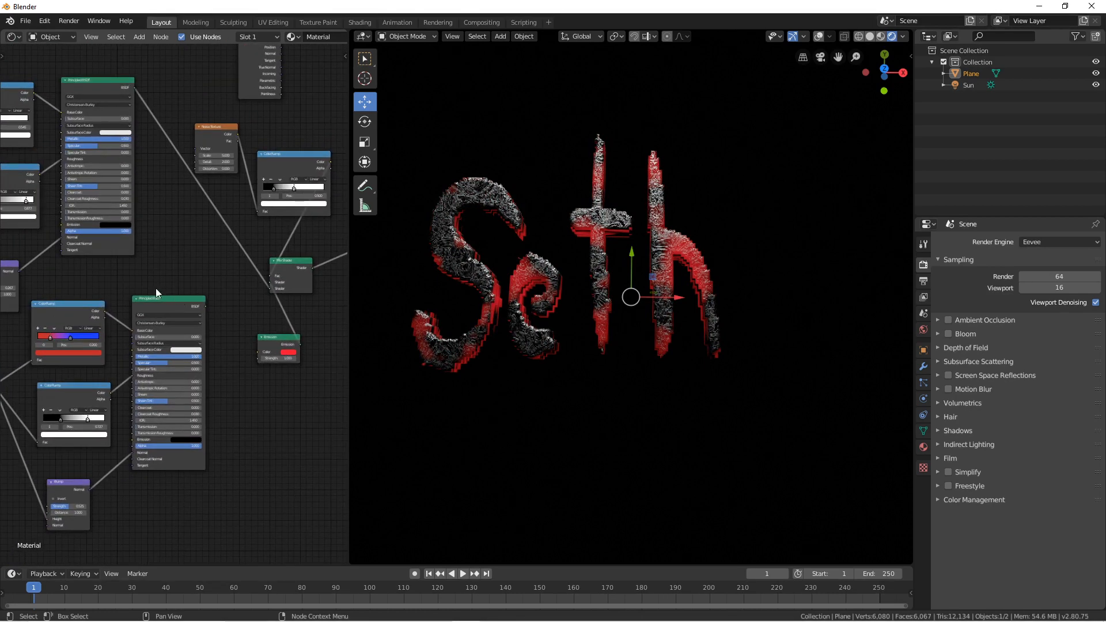
left_click(76, 312)
key("shift+d")
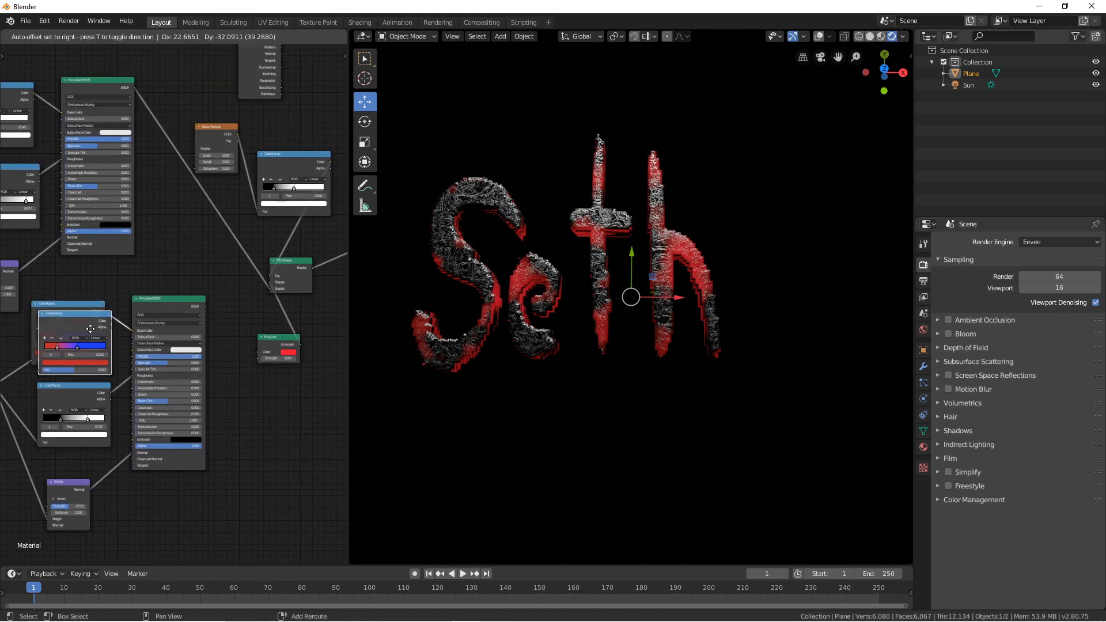
left_click(278, 419)
left_click_drag(307, 417, 247, 350)
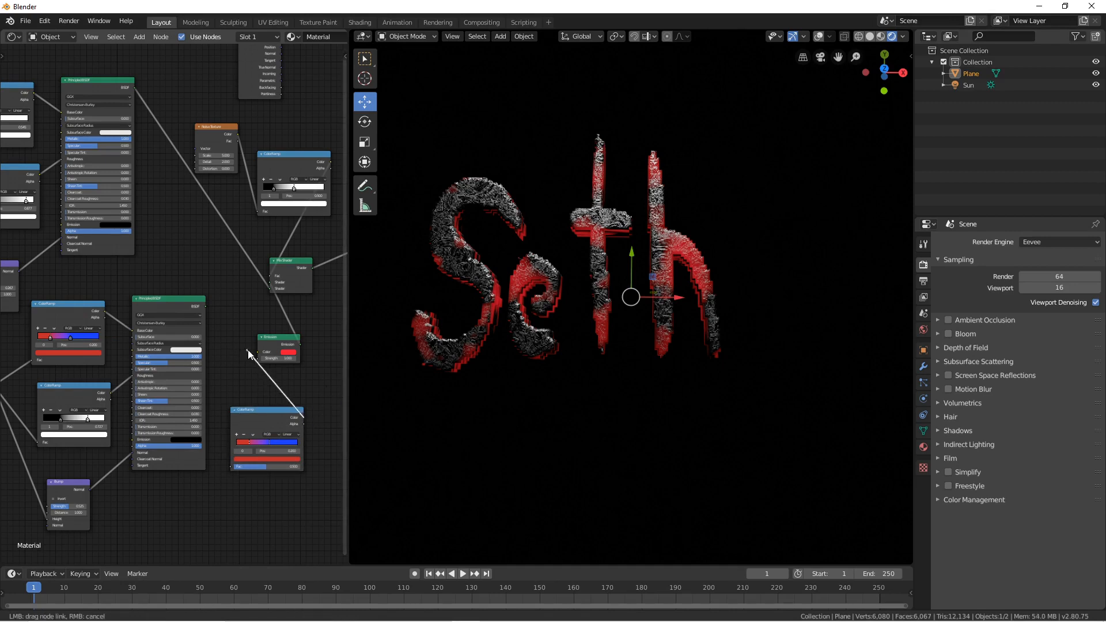
Step: Recolour the duplicated ColorRamp's blue stop to pink and move the red stop close to it
middle_click_drag(256, 412, 243, 403)
scroll(243, 403, "up", 2)
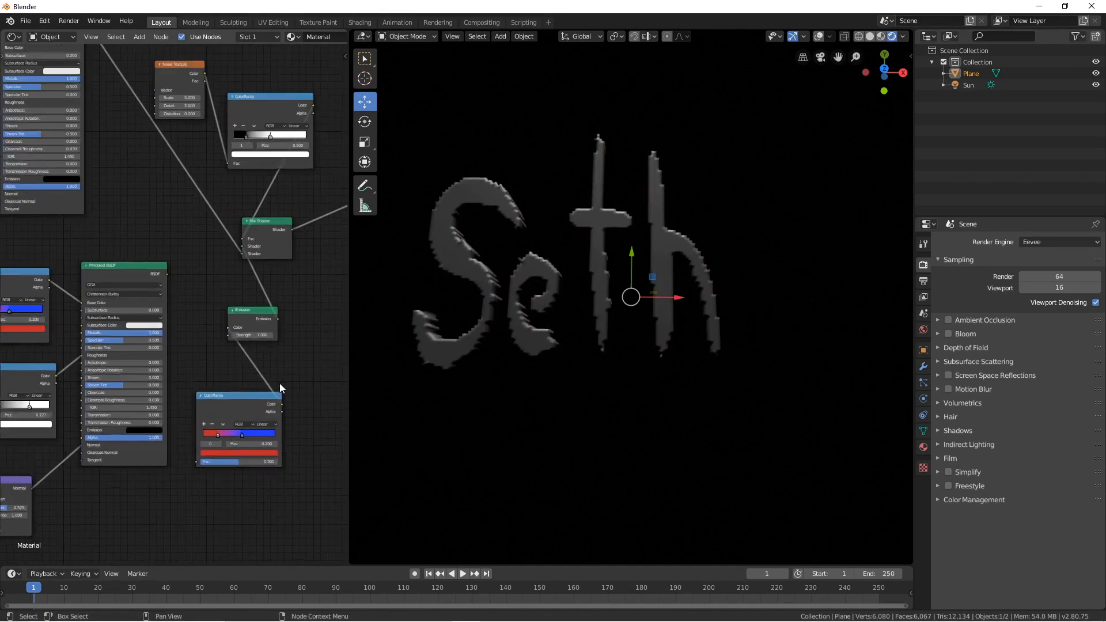
left_click(251, 458)
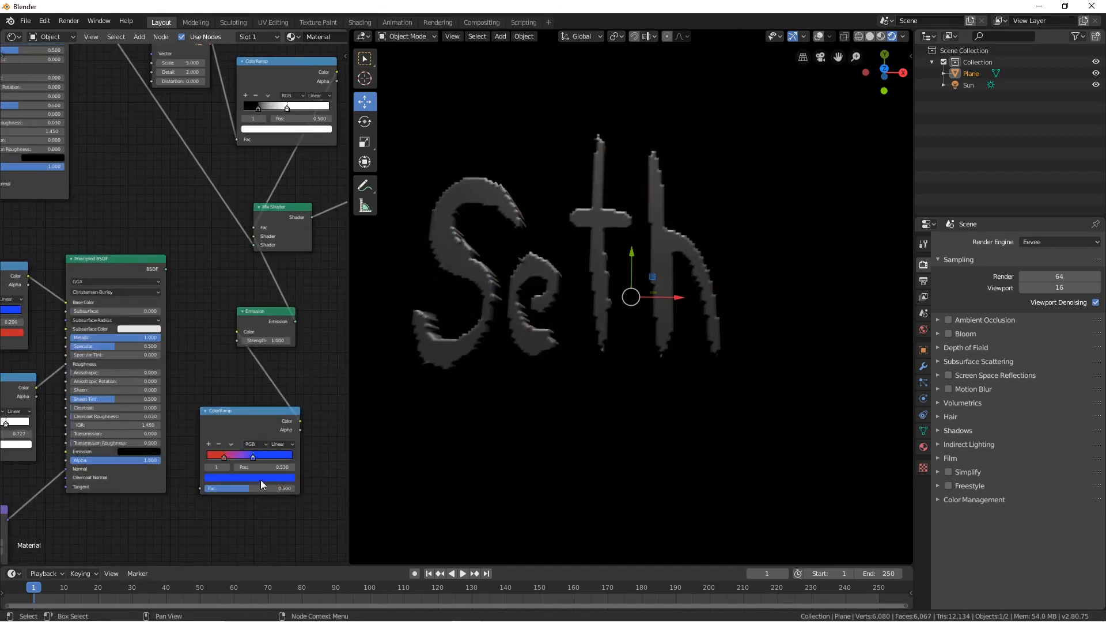
left_click(258, 478)
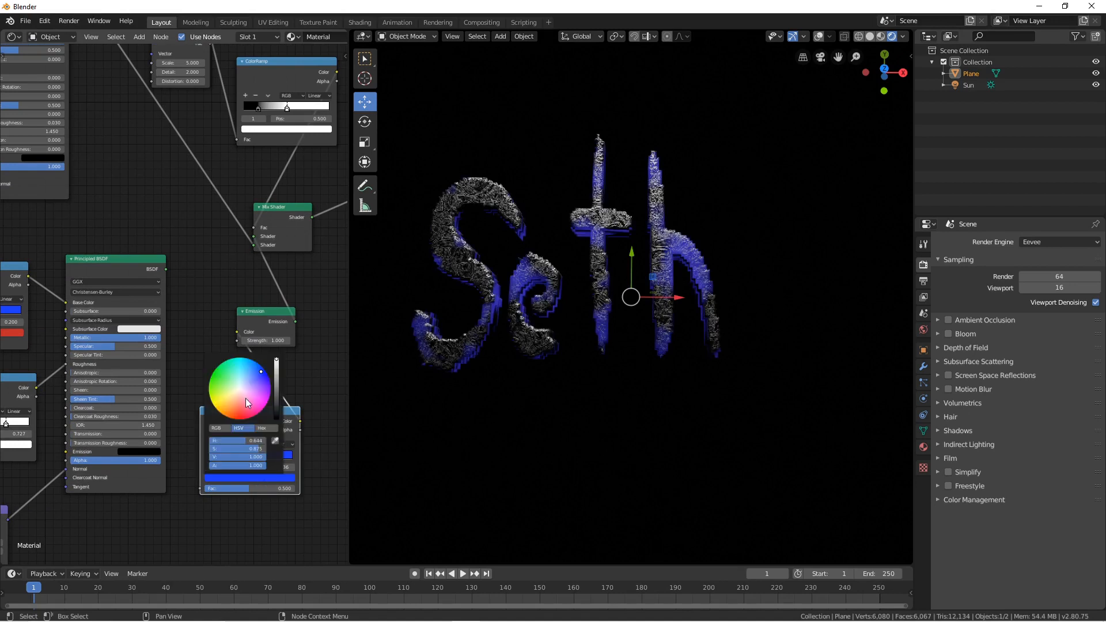
left_click_drag(245, 398, 251, 403)
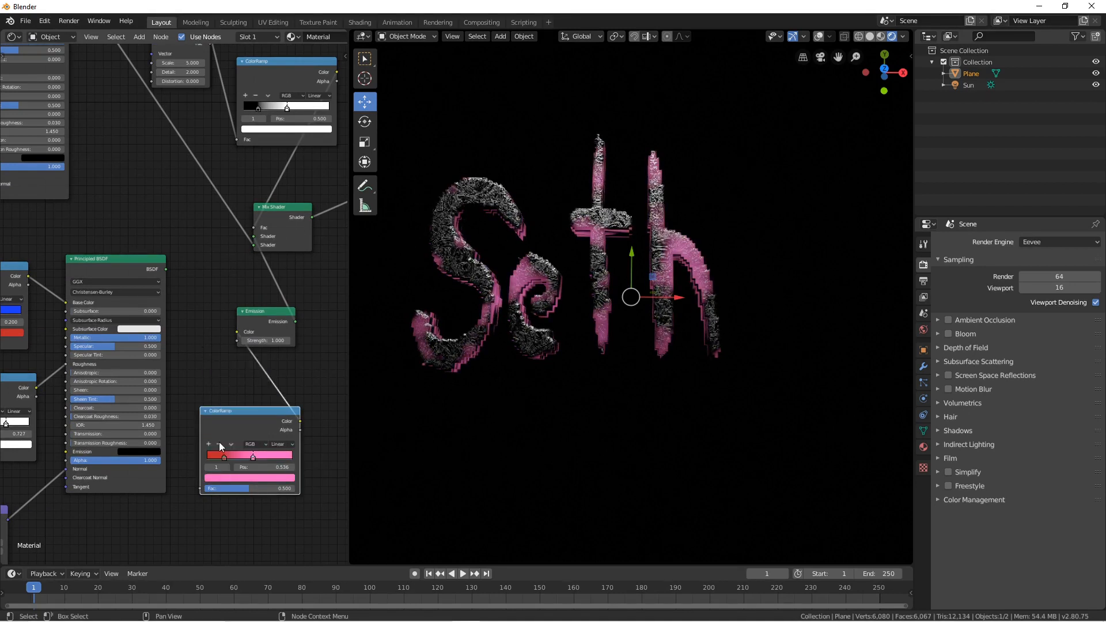
left_click_drag(229, 454, 251, 457)
Step: Add a Noise Texture node below the Emission ColorRamp and connect its Color output to the ramp's Fac input
scroll(243, 451, "down", 2)
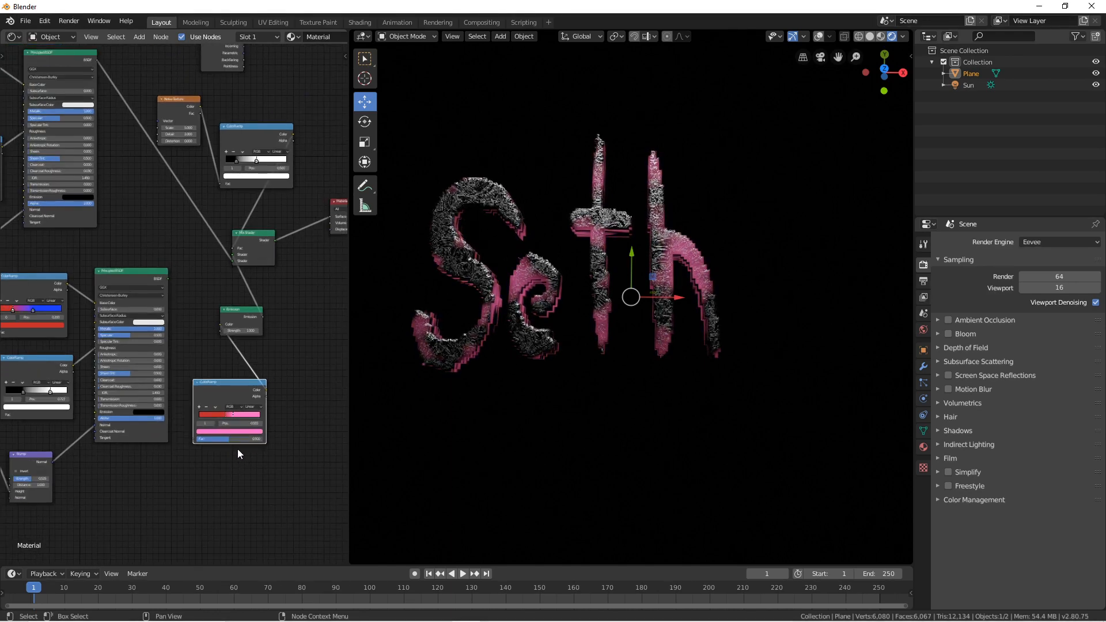
key("shift+a")
mouse_move(211, 449)
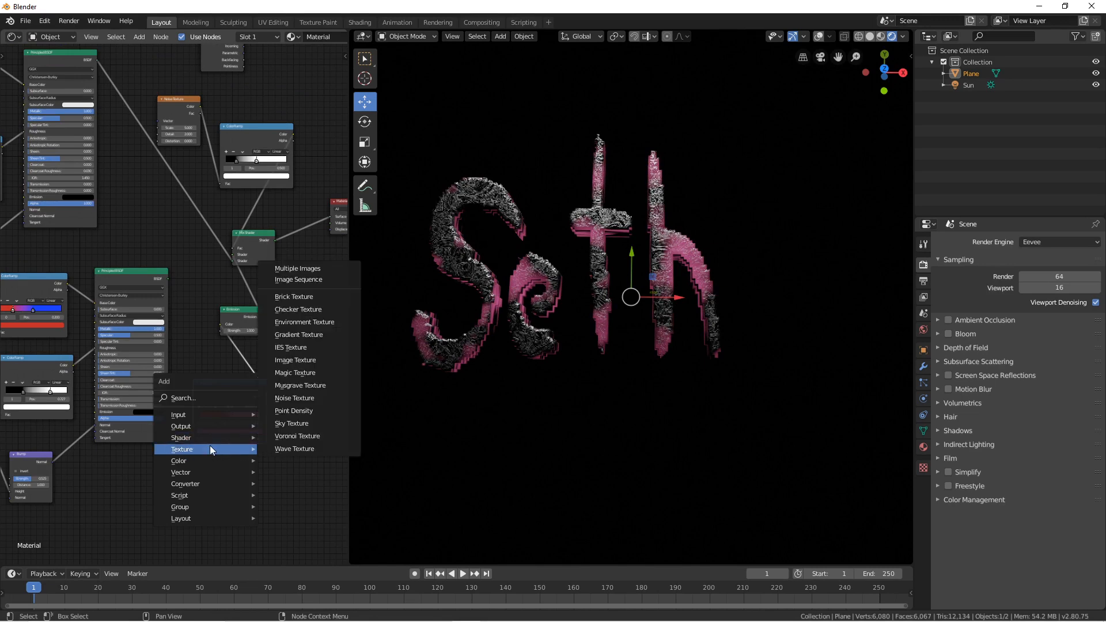
left_click(294, 398)
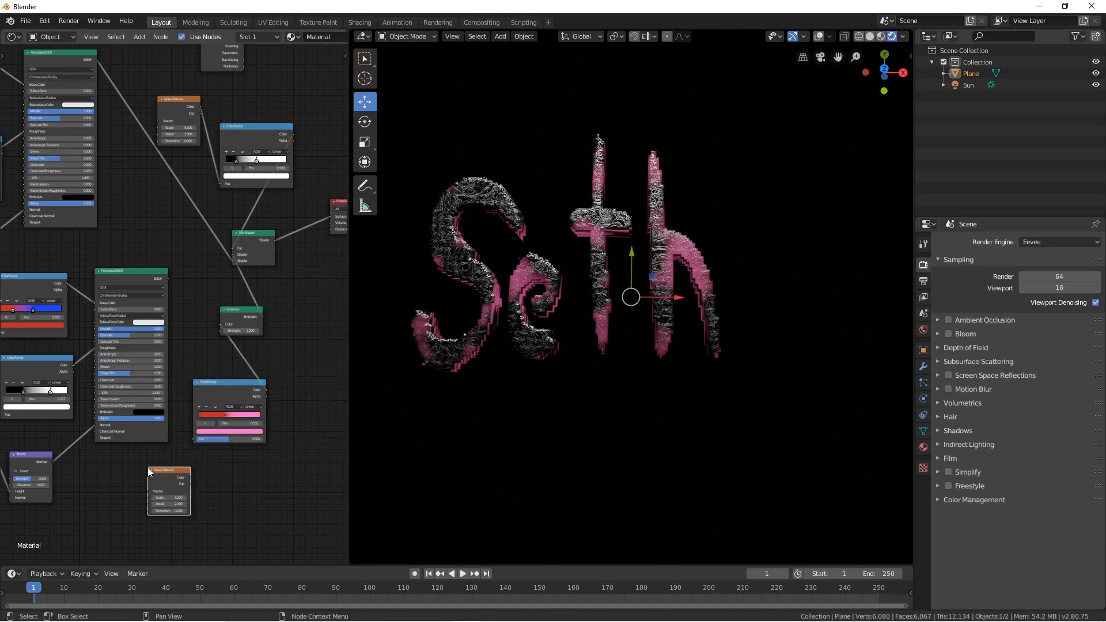
left_click(147, 468)
left_click_drag(191, 478, 196, 436)
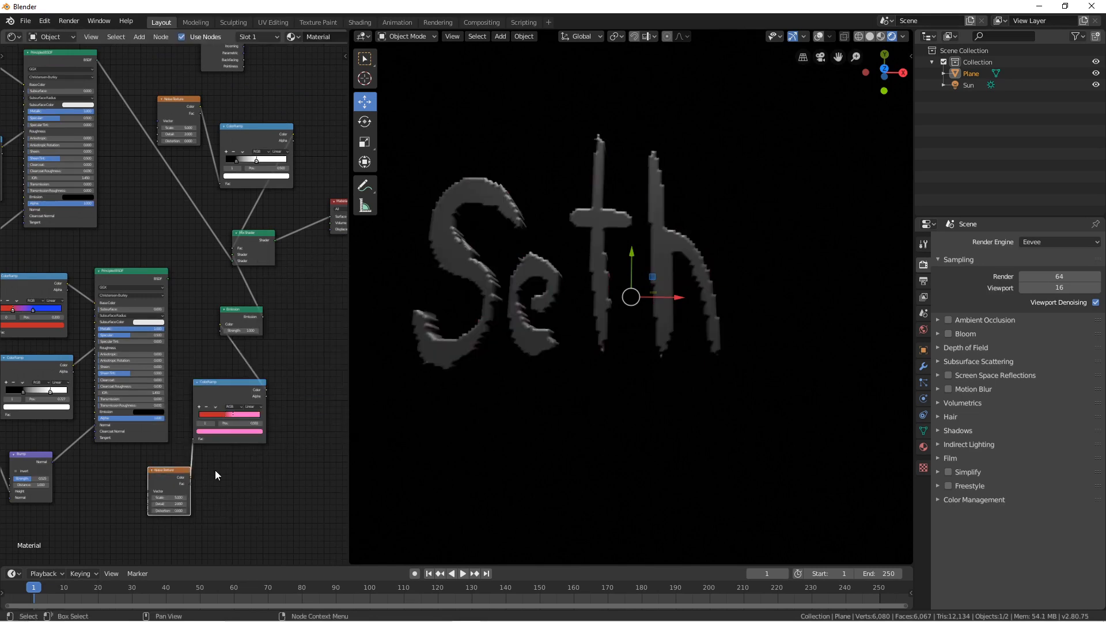
Step: Move the new Noise Texture node clear of the ColorRamp and set its Detail to 16 and Scale to 12.5
scroll(215, 470, "up", 3)
left_click_drag(181, 475, 144, 461)
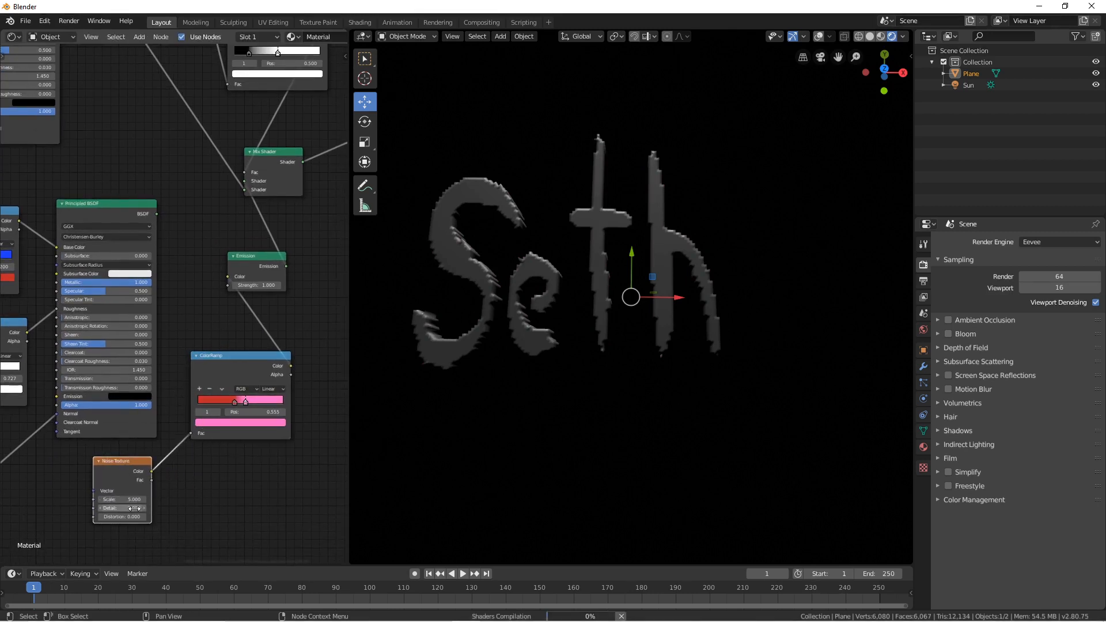
left_click_drag(165, 507, 177, 507)
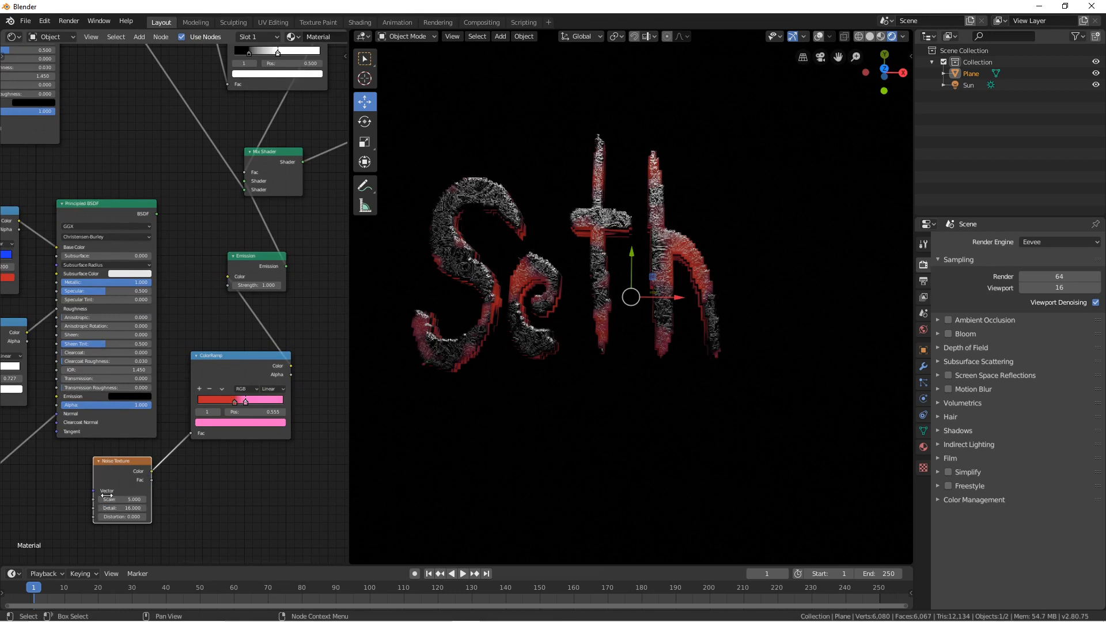
left_click_drag(107, 495, 146, 495)
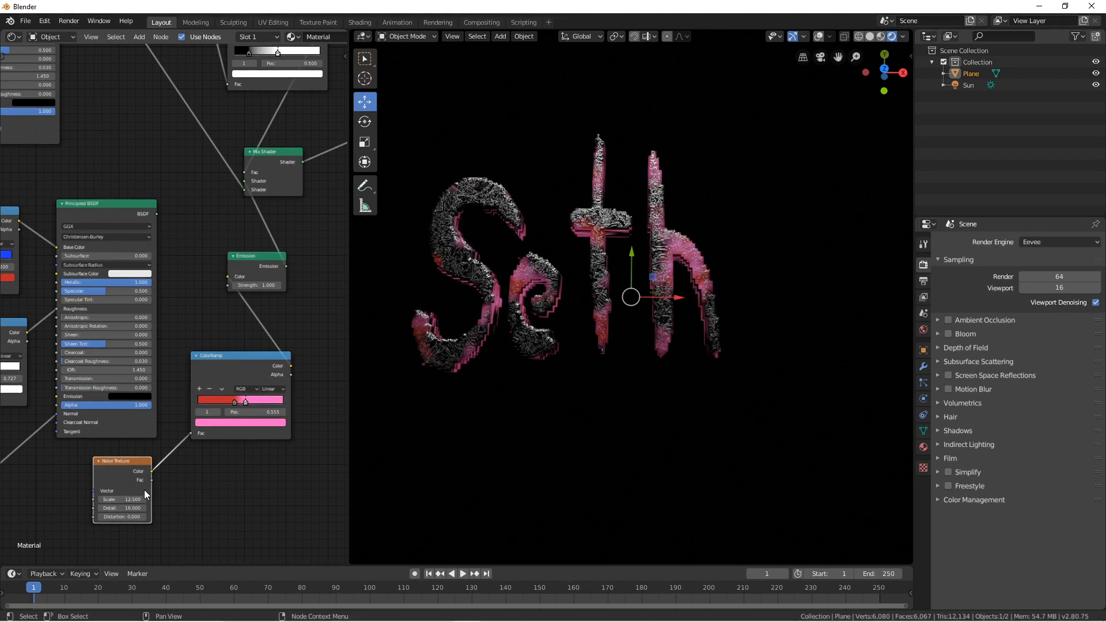
Step: Bring the Emission ColorRamp's stops together with the pink one at position 0.523, and recolour that stop blue-violet
left_click_drag(235, 401, 250, 403)
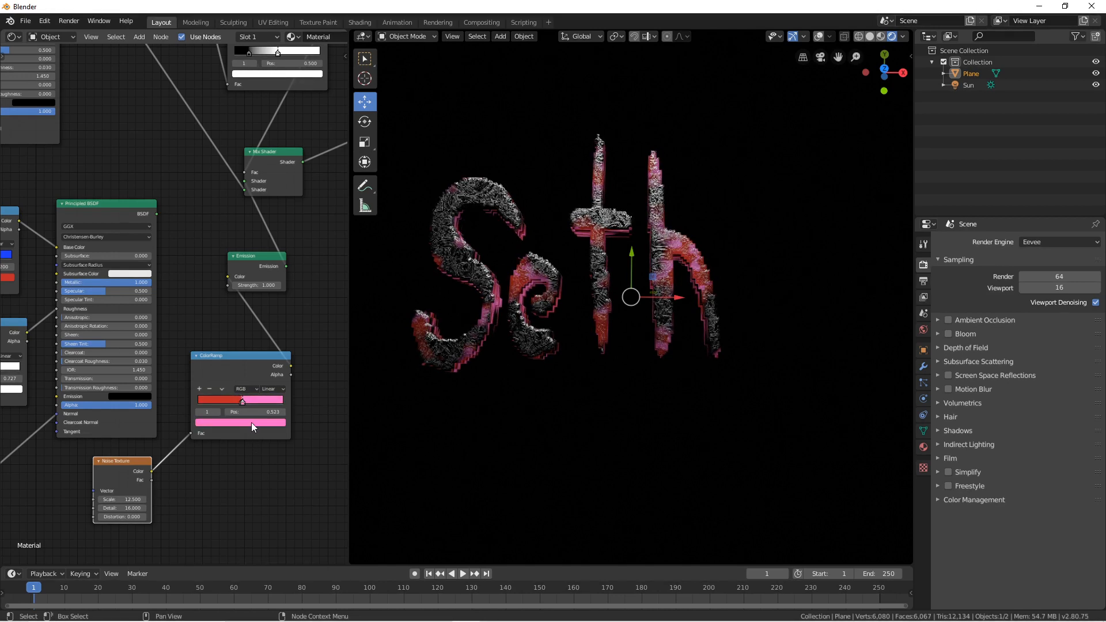
left_click(252, 426)
left_click_drag(238, 351, 254, 326)
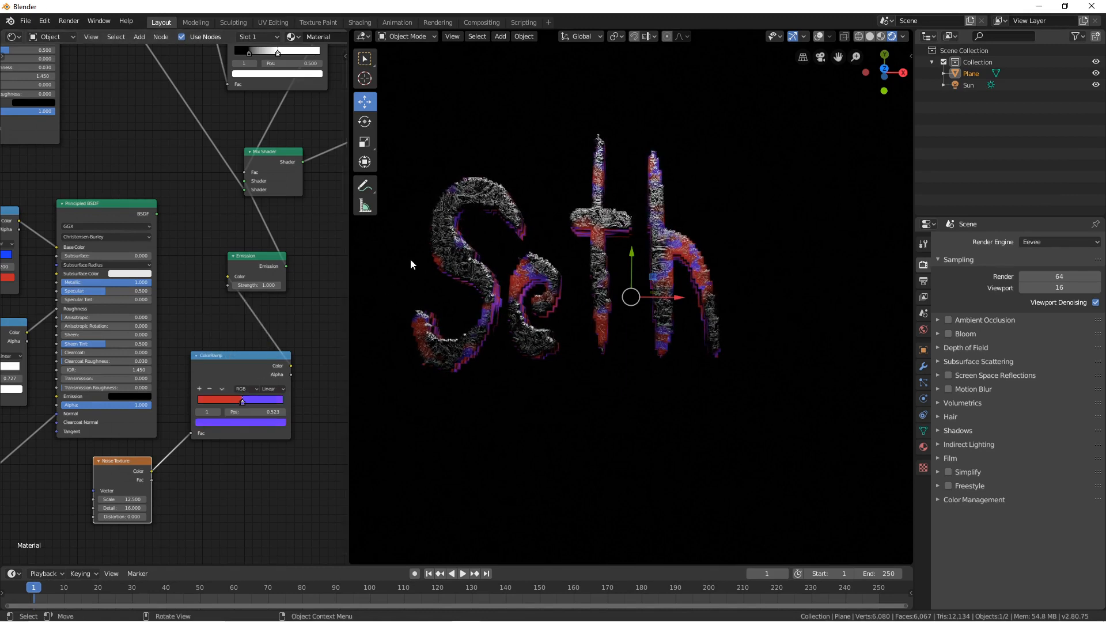
Step: Add a Brick Texture node, connect its Color output to the Vector input of the Mix Shader's Noise Texture, and place it below that node
middle_click_drag(236, 48, 274, 260)
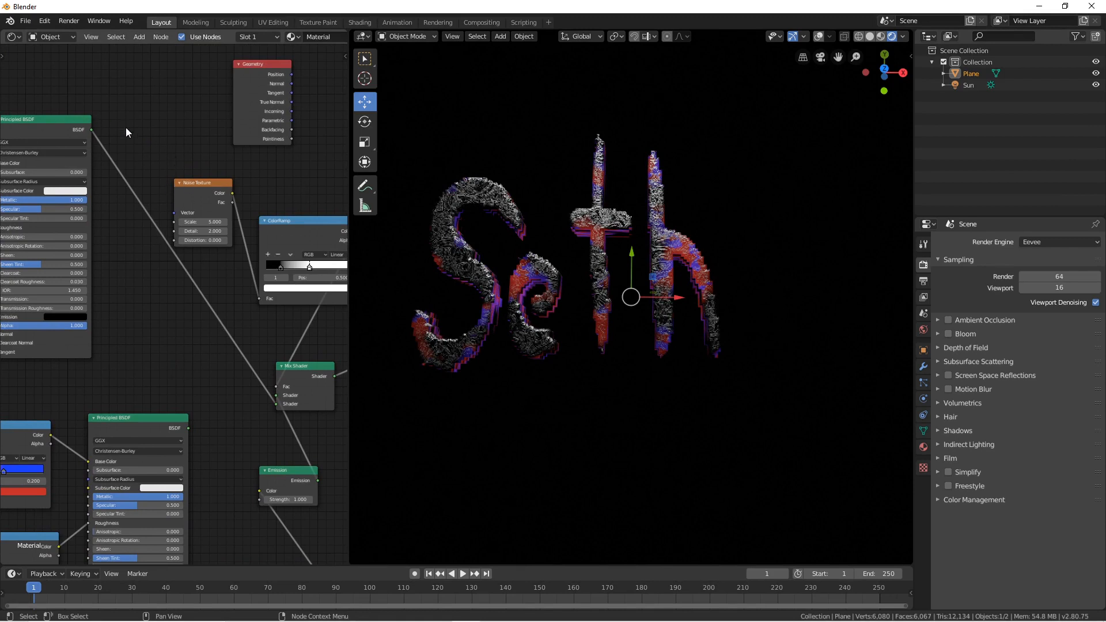
key("shift+a")
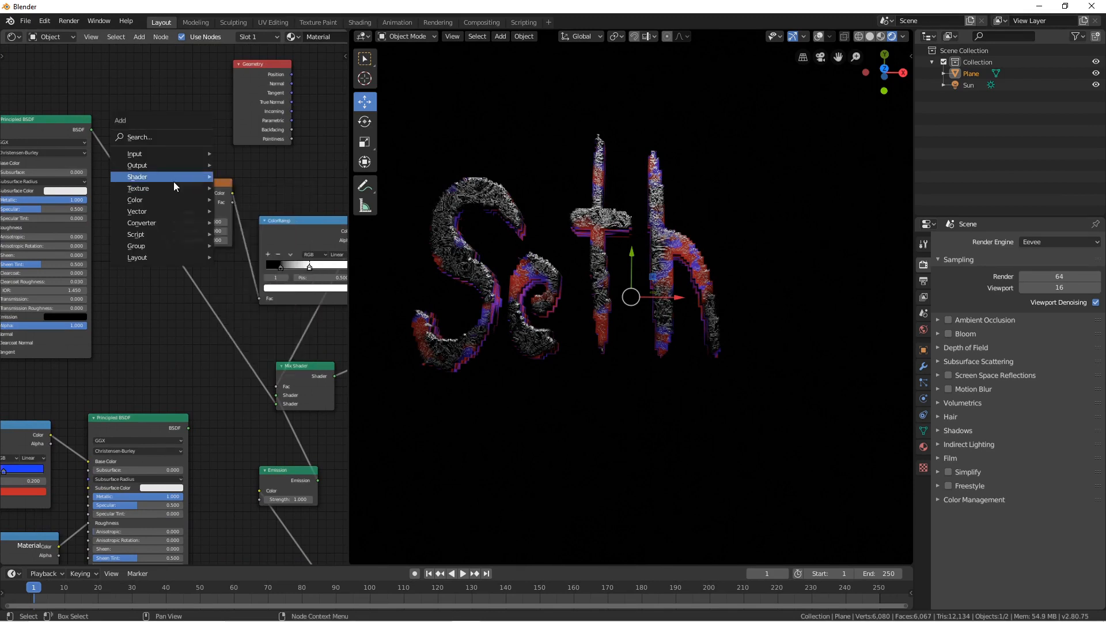
mouse_move(170, 189)
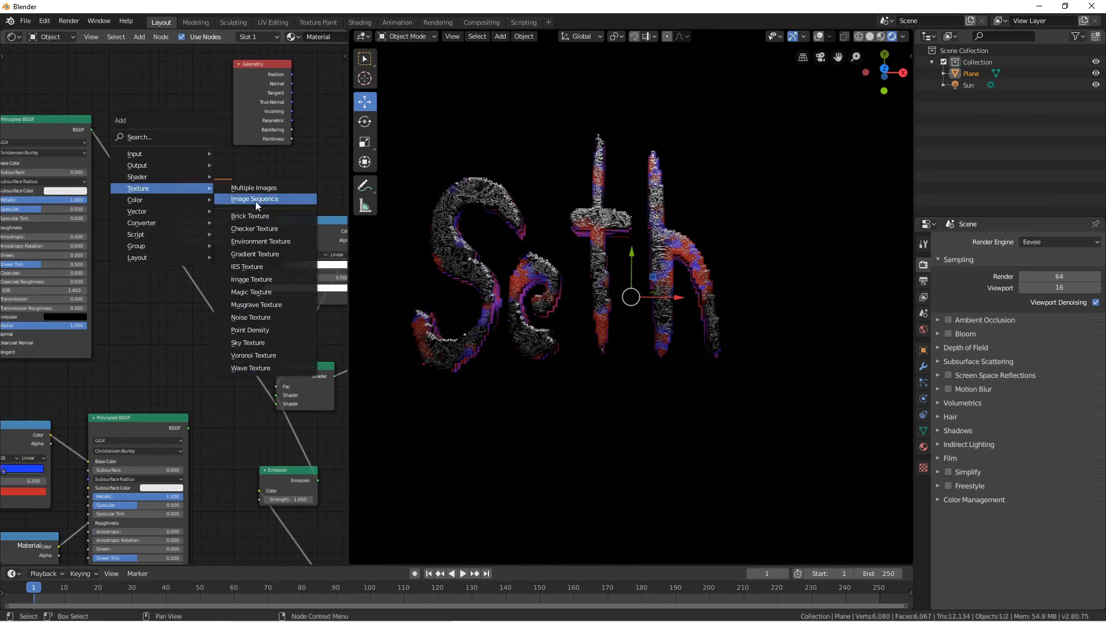
left_click(262, 217)
left_click(162, 283)
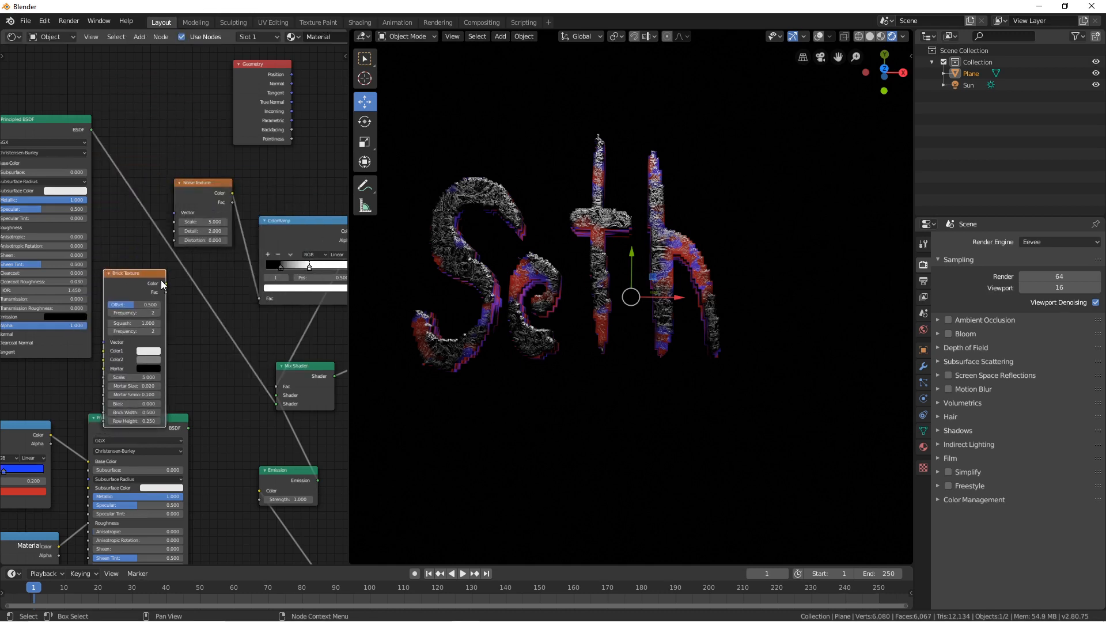
left_click_drag(165, 283, 173, 213)
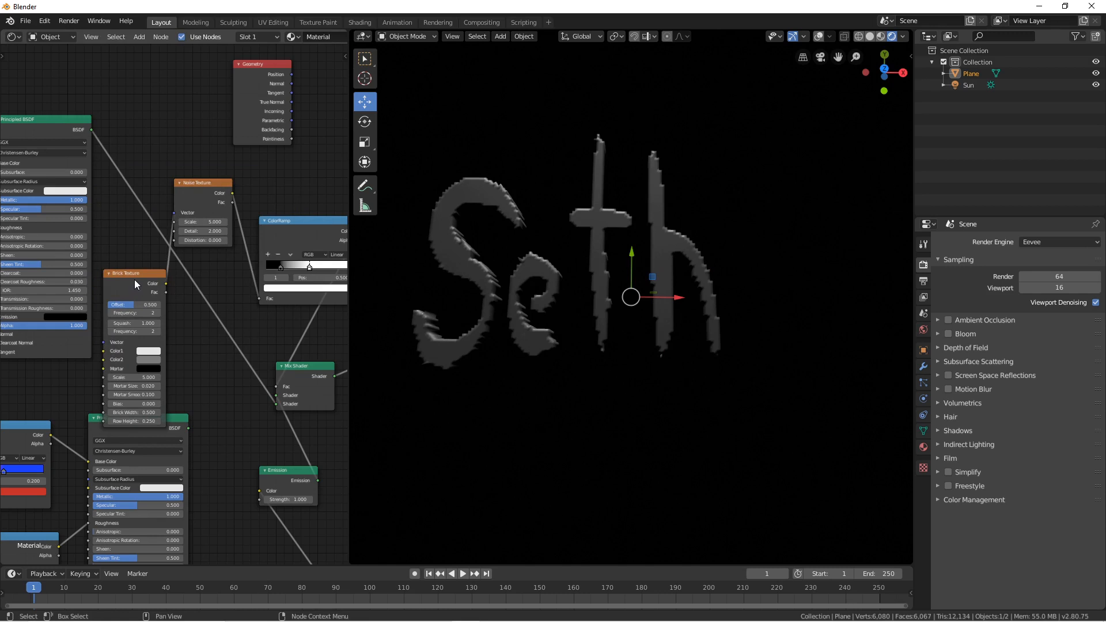
left_click_drag(135, 282, 133, 276)
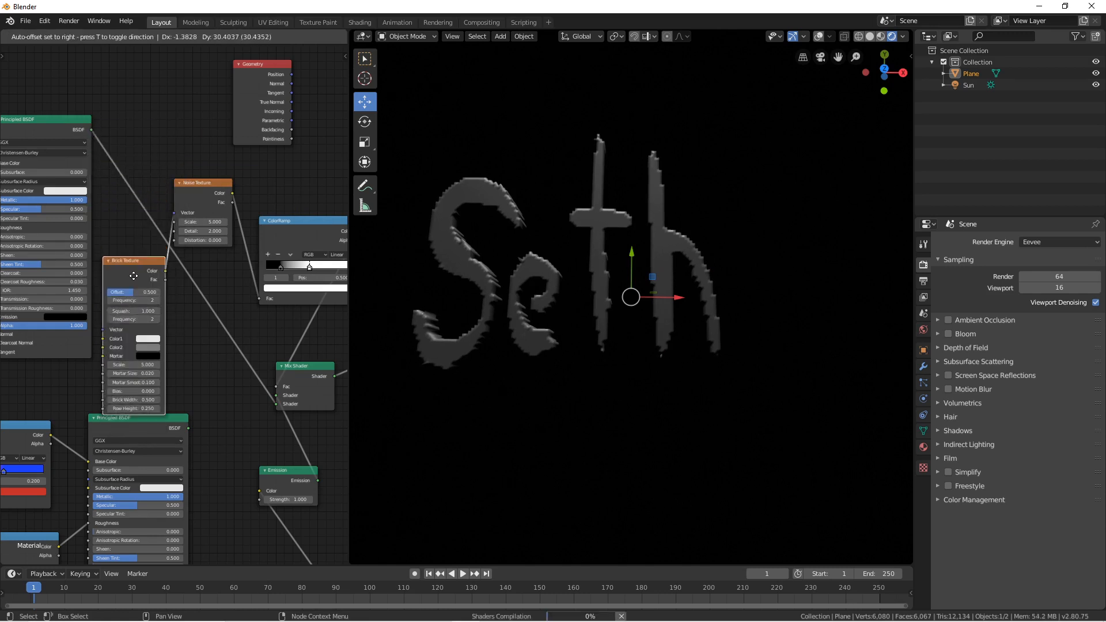
left_click_drag(195, 303, 169, 269)
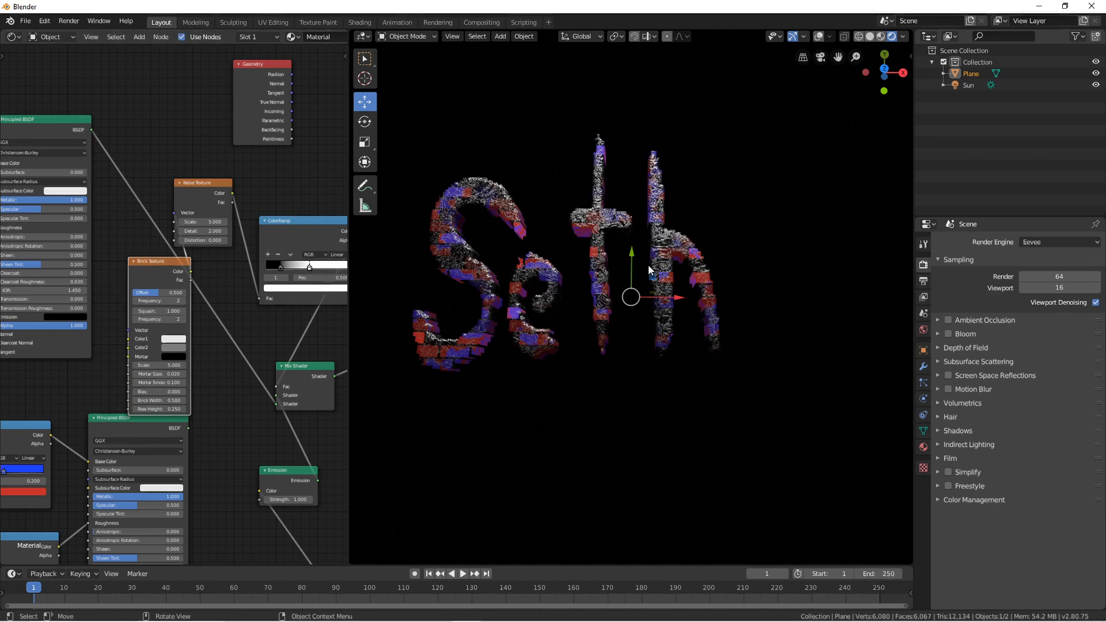
scroll(580, 237, "up", 4)
scroll(581, 236, "down", 5)
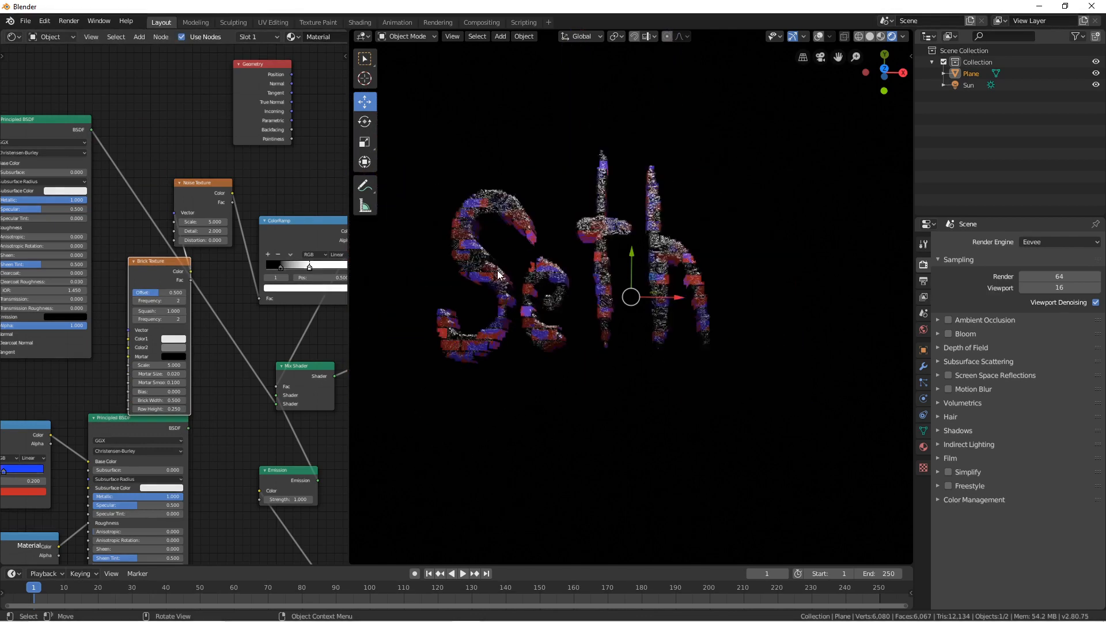
Step: Set the Emission shader's Strength to 3
scroll(203, 257, "down", 3)
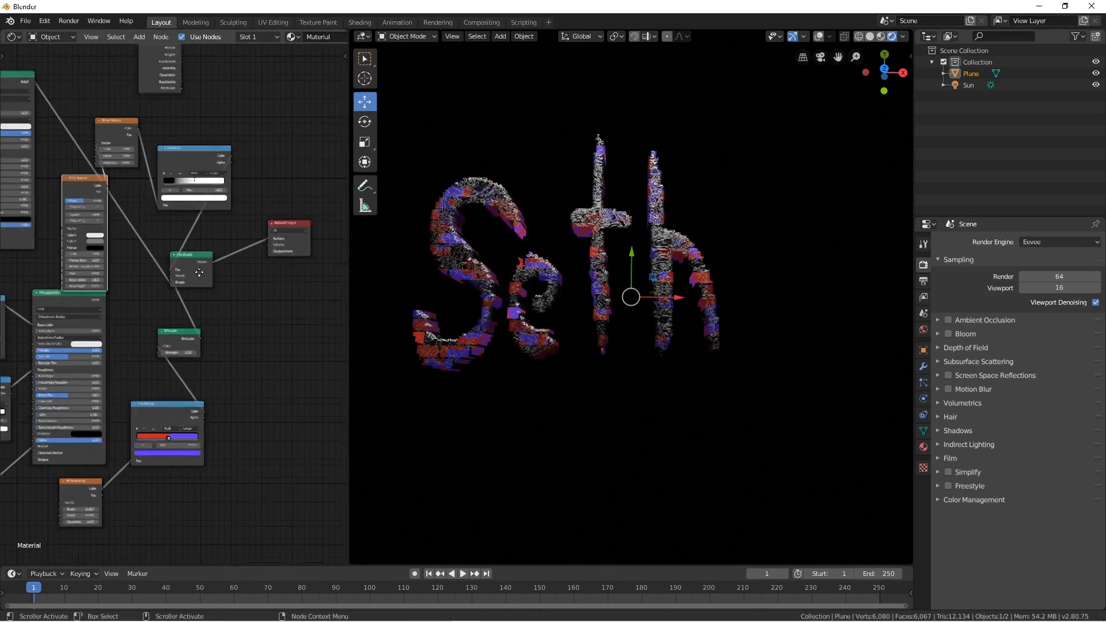
middle_click_drag(205, 285, 216, 228)
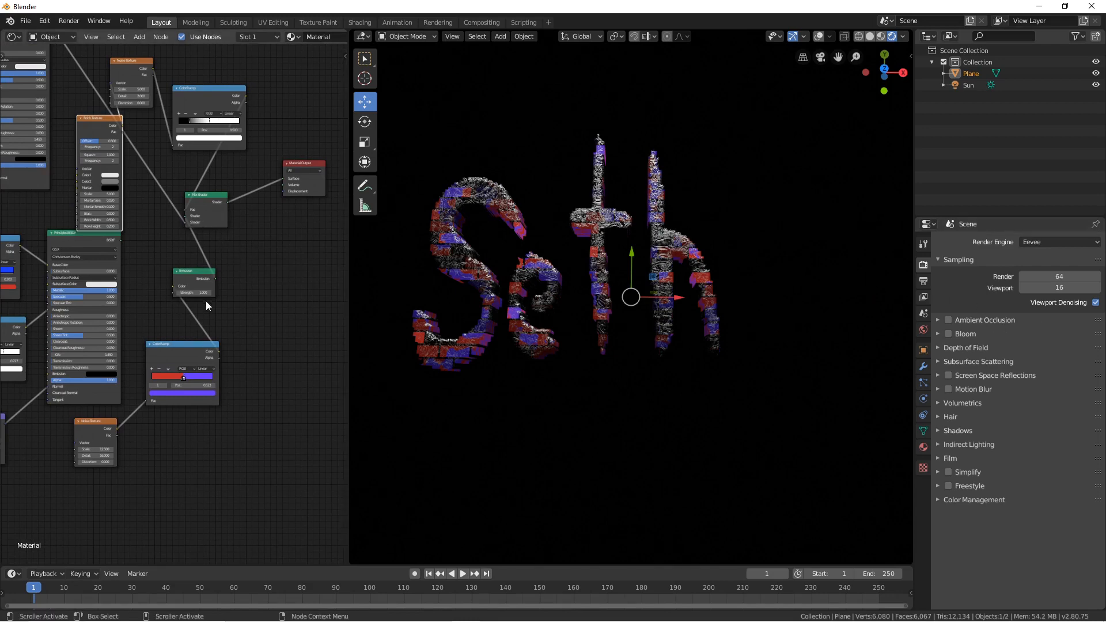
scroll(204, 301, "up", 1)
left_click_drag(195, 292, 213, 291)
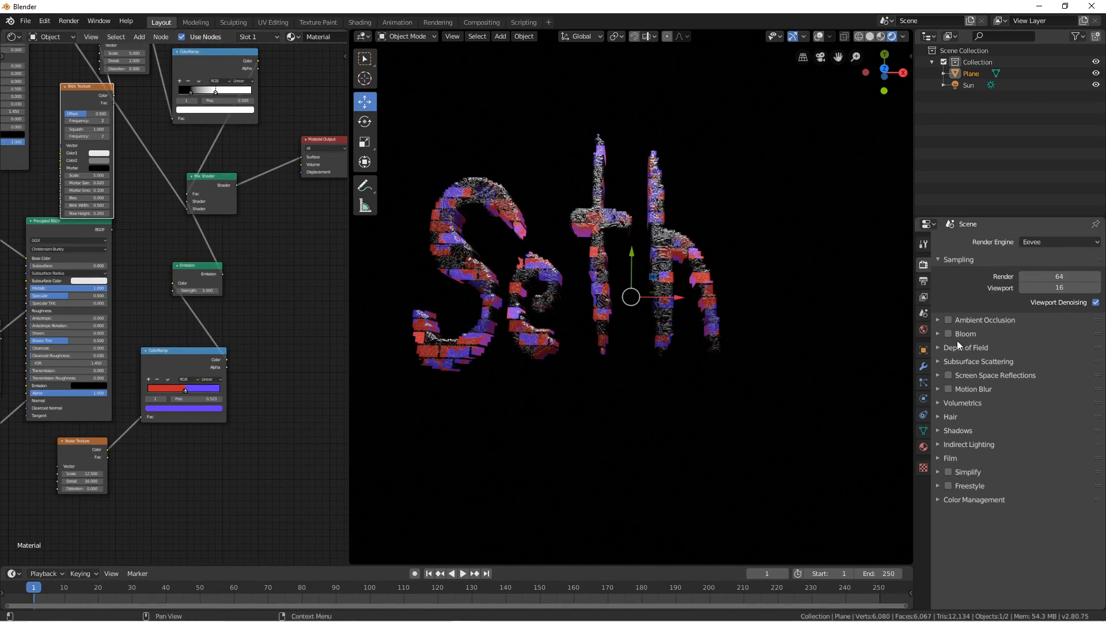
Step: Enable Bloom in the Eevee render settings and set its Intensity to about 1.119
left_click(938, 334)
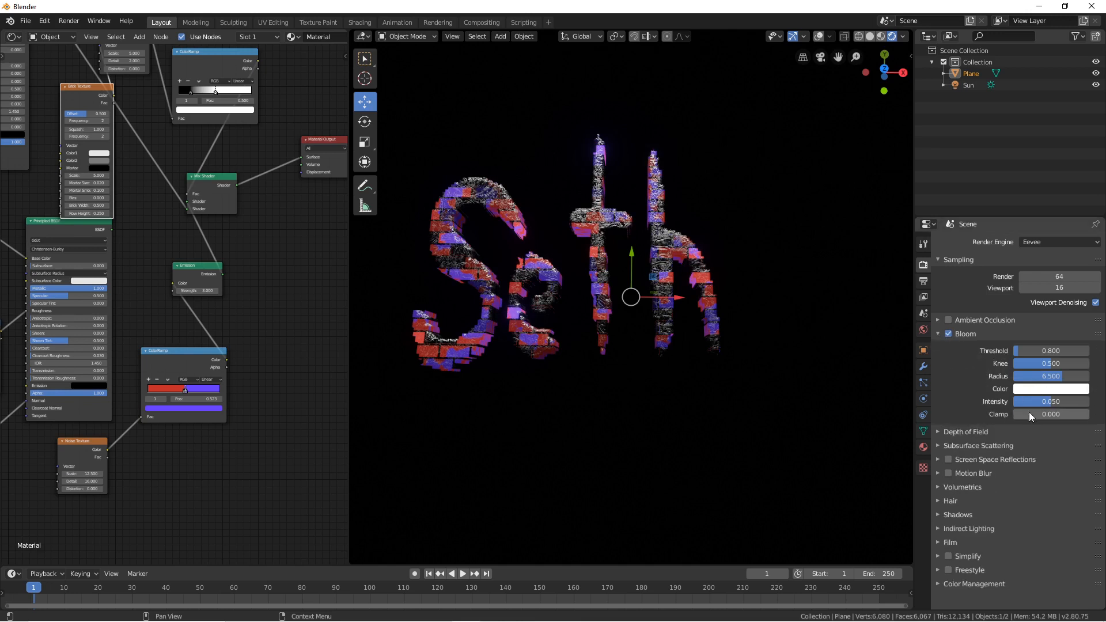
left_click(1060, 399)
type("10")
key("Return")
left_click_drag(1074, 401, 1020, 401)
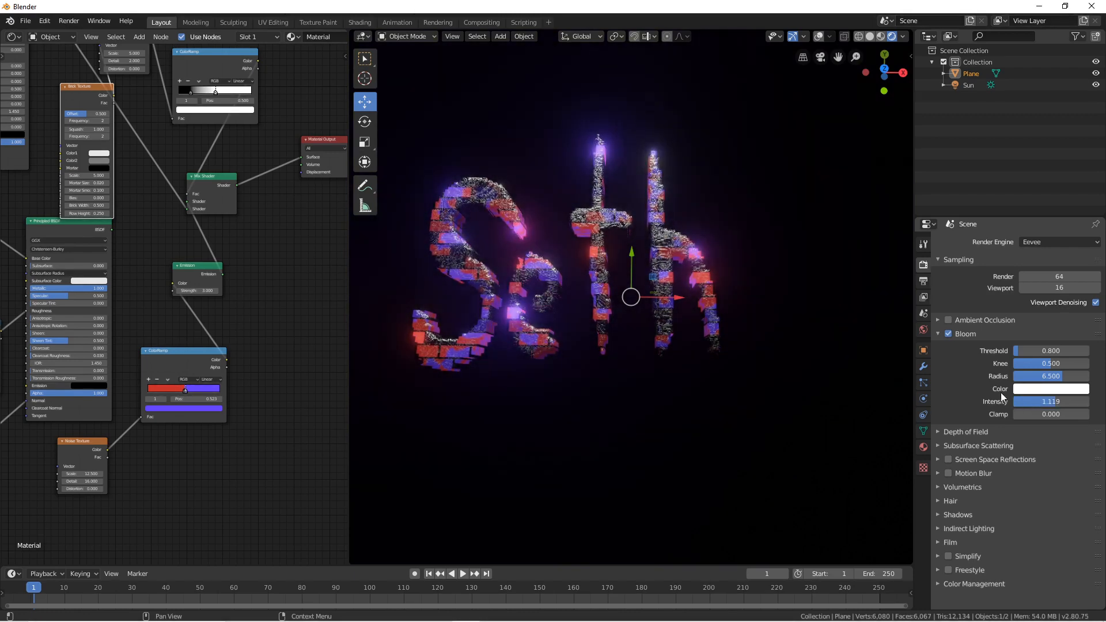
Step: Add a third stop to the Emission ColorRamp, move the first stop to position 0.489 and recolour it light grey
scroll(263, 243, "up", 4)
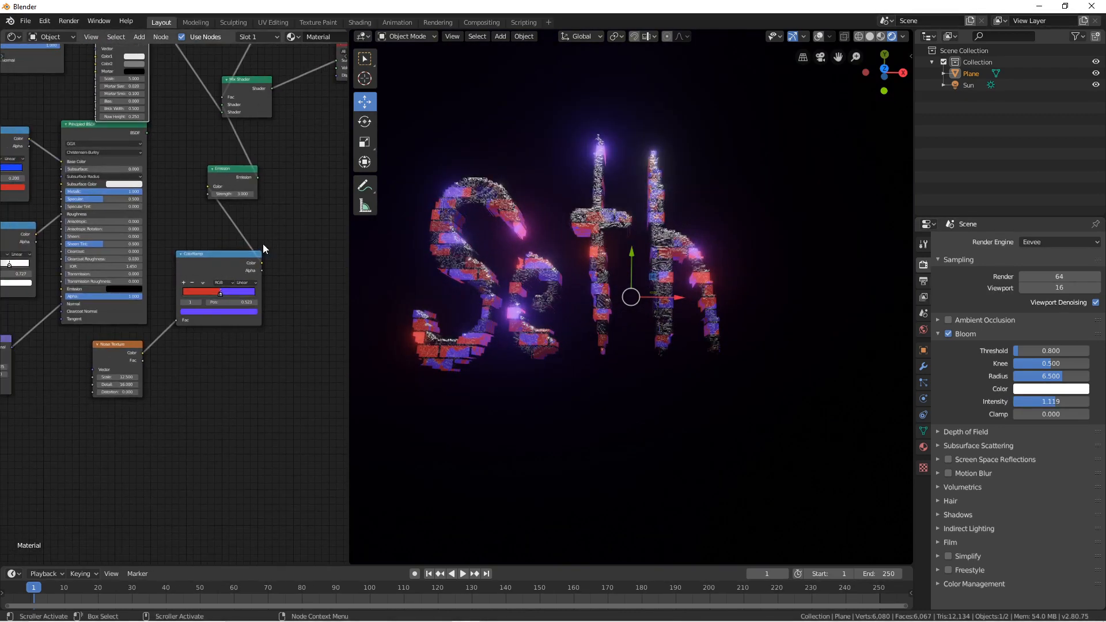
left_click_drag(242, 288, 240, 289)
left_click(240, 289)
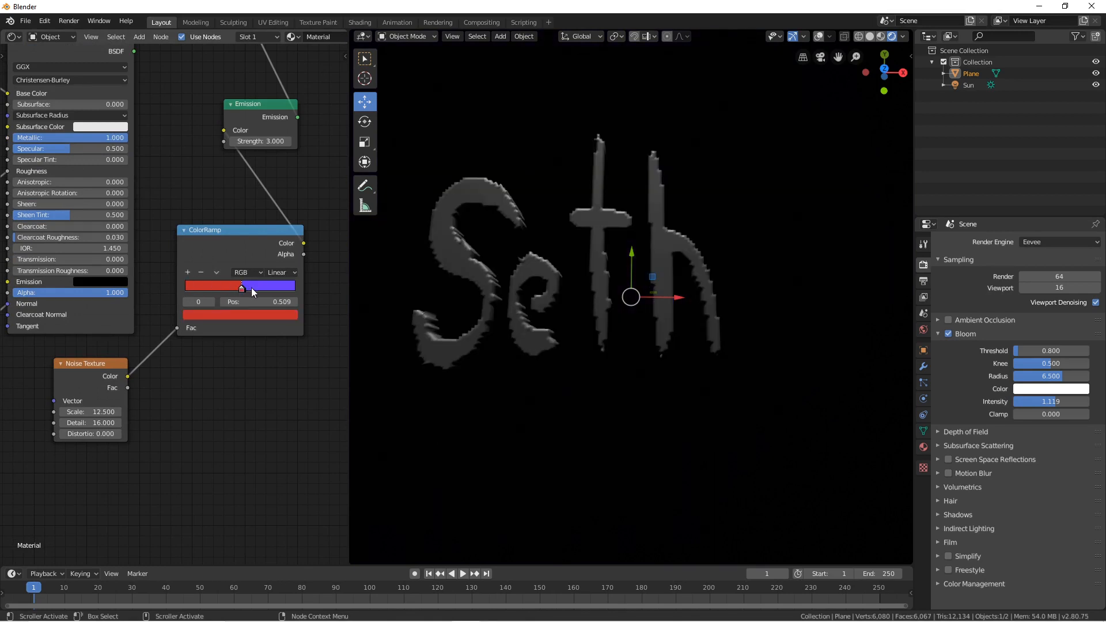
left_click(251, 287, "ctrl")
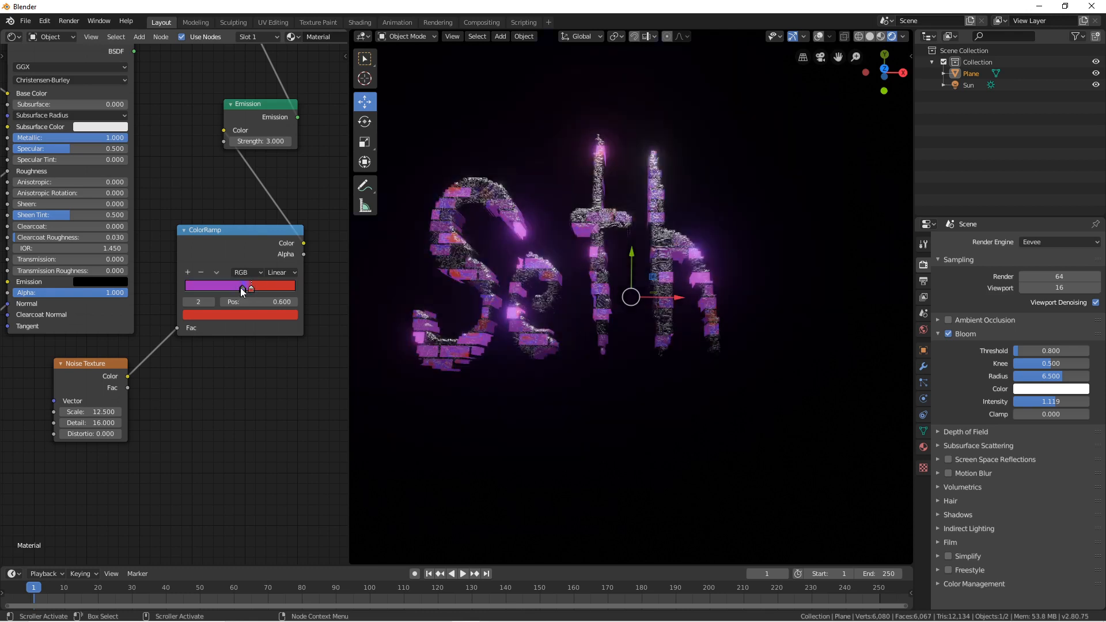
left_click_drag(240, 288, 236, 289)
left_click(243, 316)
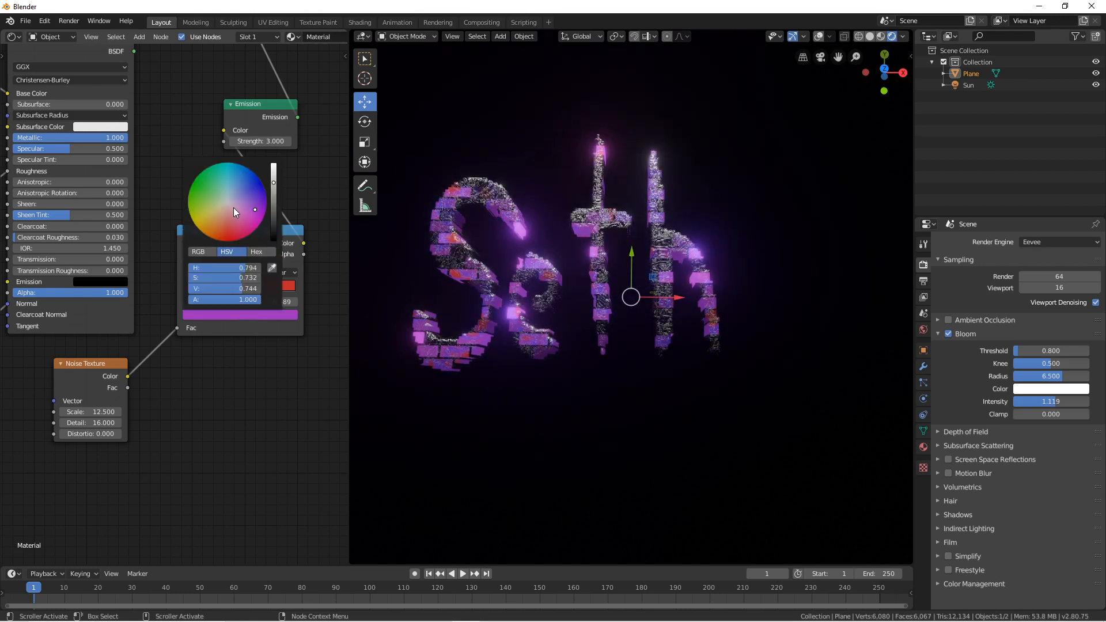
left_click_drag(233, 212, 227, 203)
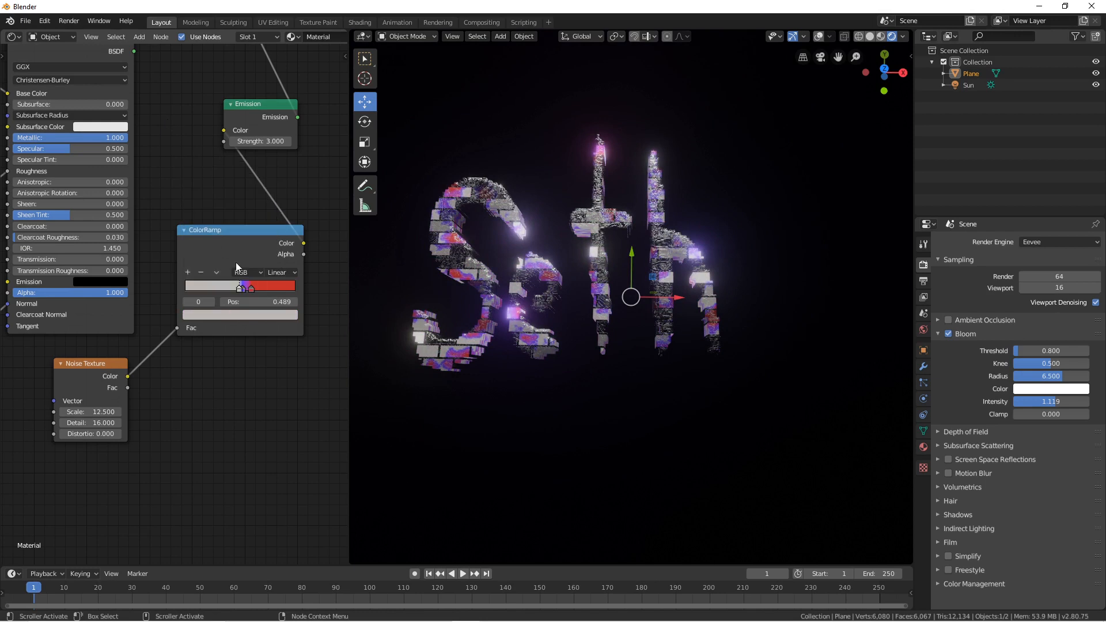
Step: Arrange the Emission ColorRamp's grey, violet and red stops close together, with the violet stop at position 0.477
scroll(280, 327, "up", 2)
left_click_drag(284, 284, 263, 286)
left_click(257, 285)
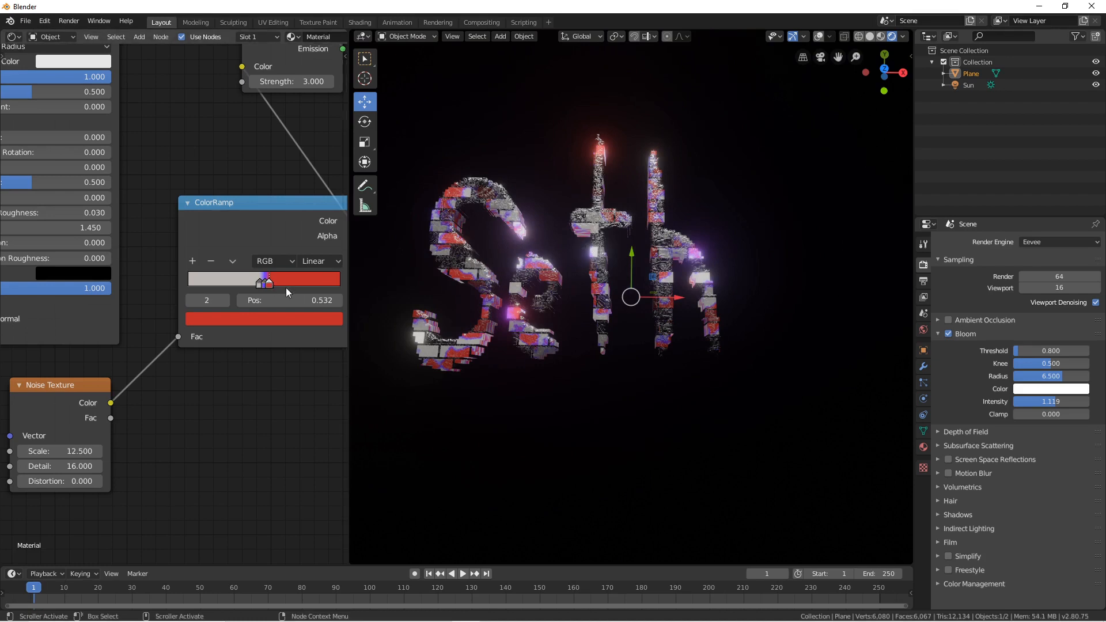
mouse_move(257, 281)
left_mouse_down()
mouse_move(282, 283)
mouse_move(252, 285)
left_mouse_up()
left_click(272, 283)
left_click(261, 283)
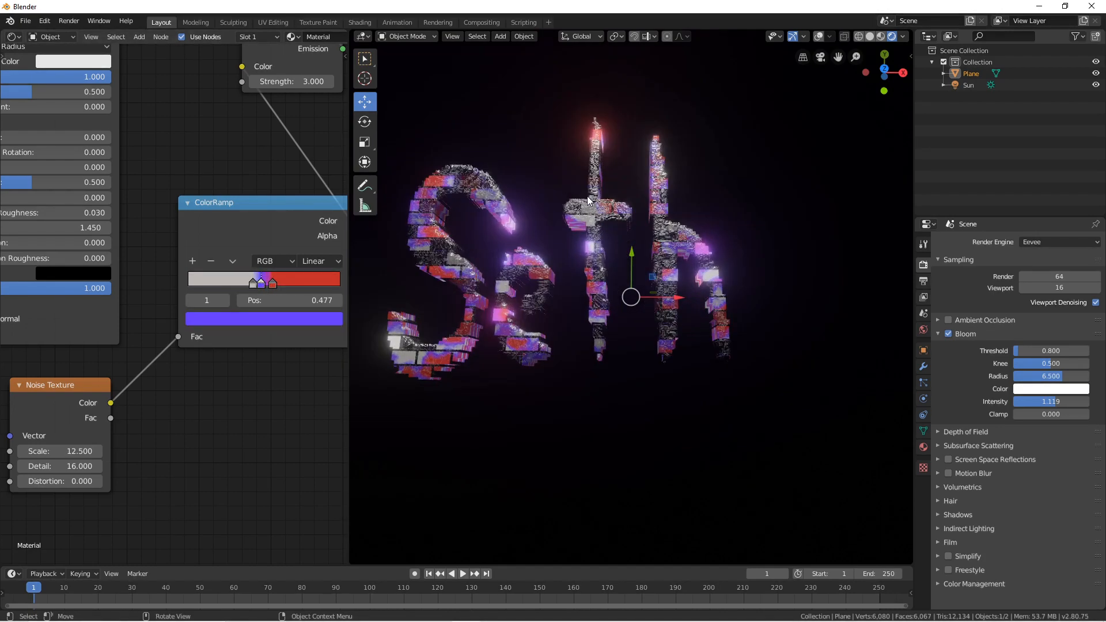
Step: Move the ColorRamp feeding the first Principled BSDF's Base Color slightly up and away from the shader
middle_click_drag(587, 201, 585, 159)
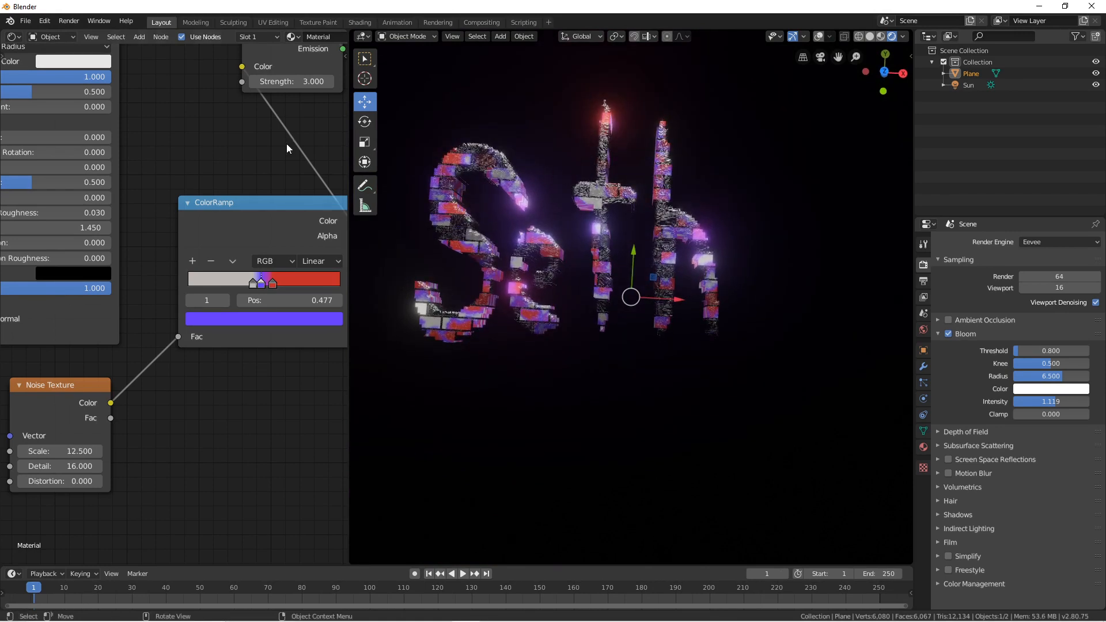
scroll(288, 149, "down", 5)
scroll(221, 222, "up", 3)
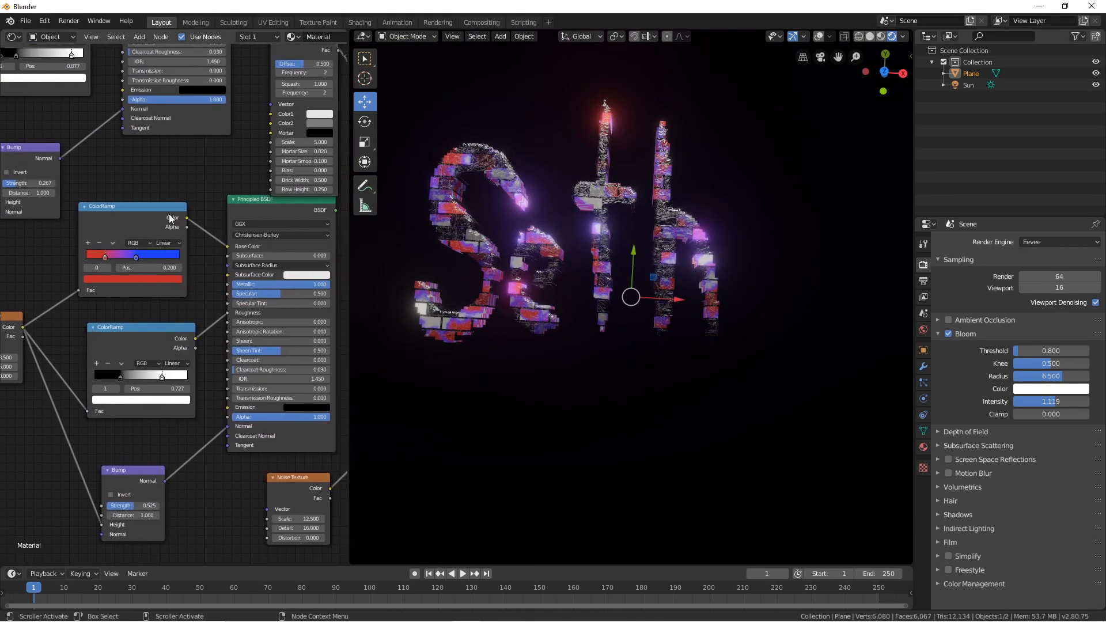
scroll(162, 206, "down", 3)
scroll(153, 276, "up", 3)
middle_click_drag(161, 205, 199, 241)
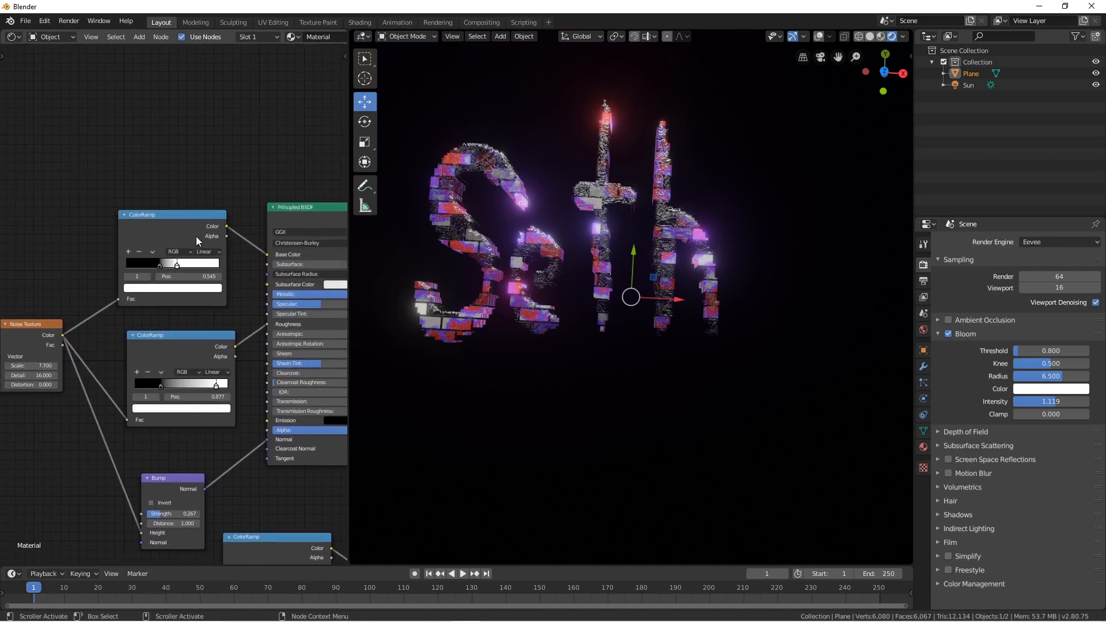
left_click_drag(198, 241, 151, 200)
middle_click_drag(151, 200, 184, 252)
key("shift+a")
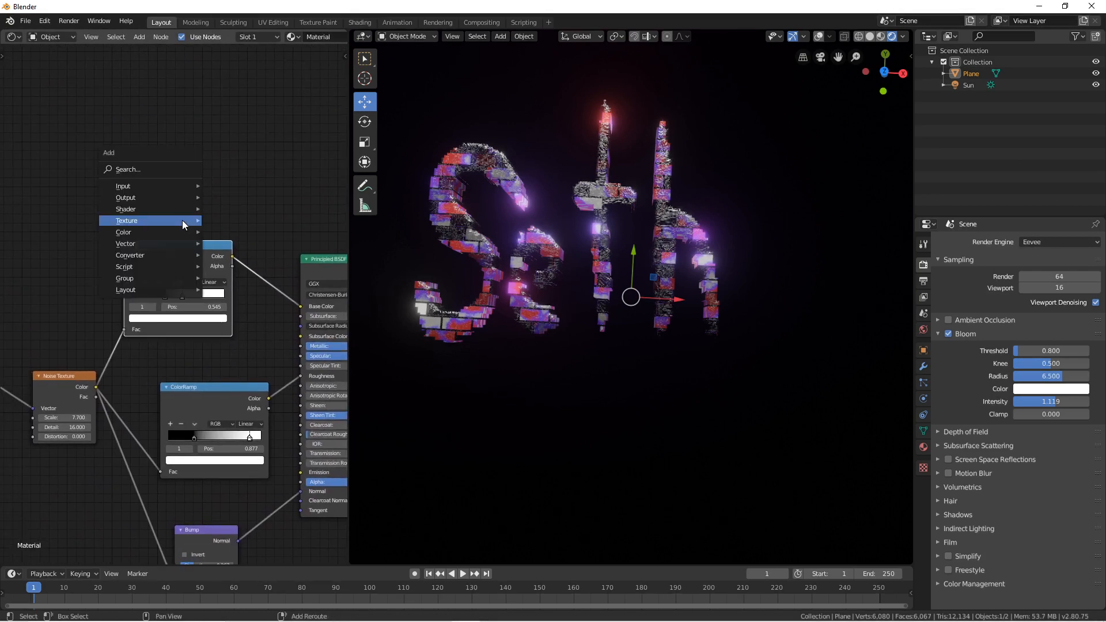
mouse_move(182, 220)
scroll(245, 150, "down", 2)
middle_click_drag(255, 345, 216, 291)
scroll(157, 181, "down", 1)
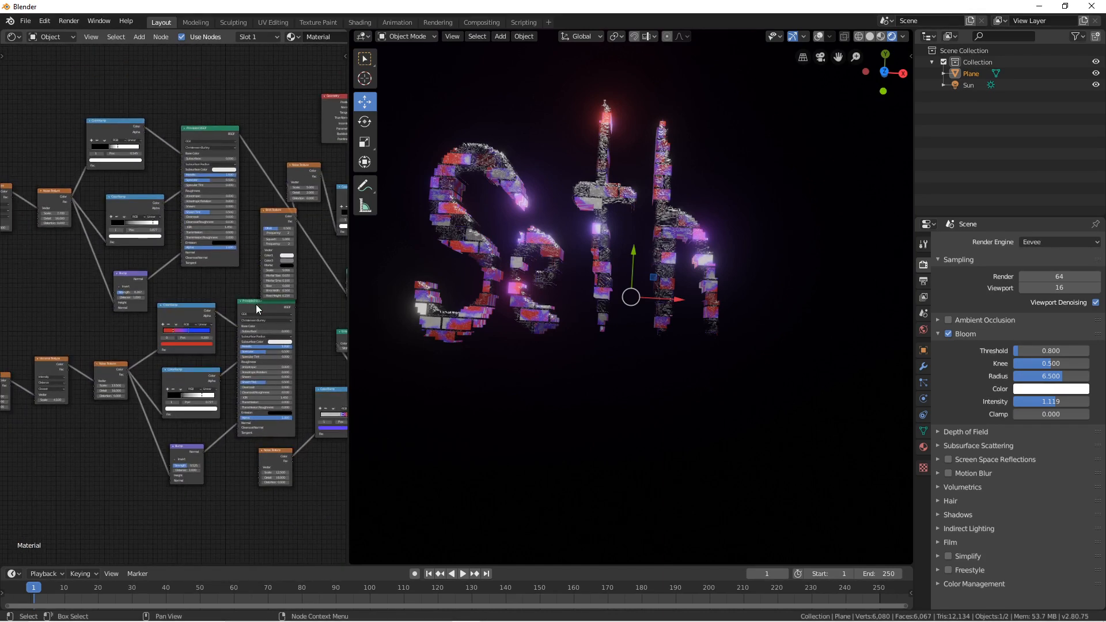
scroll(198, 258, "up", 3)
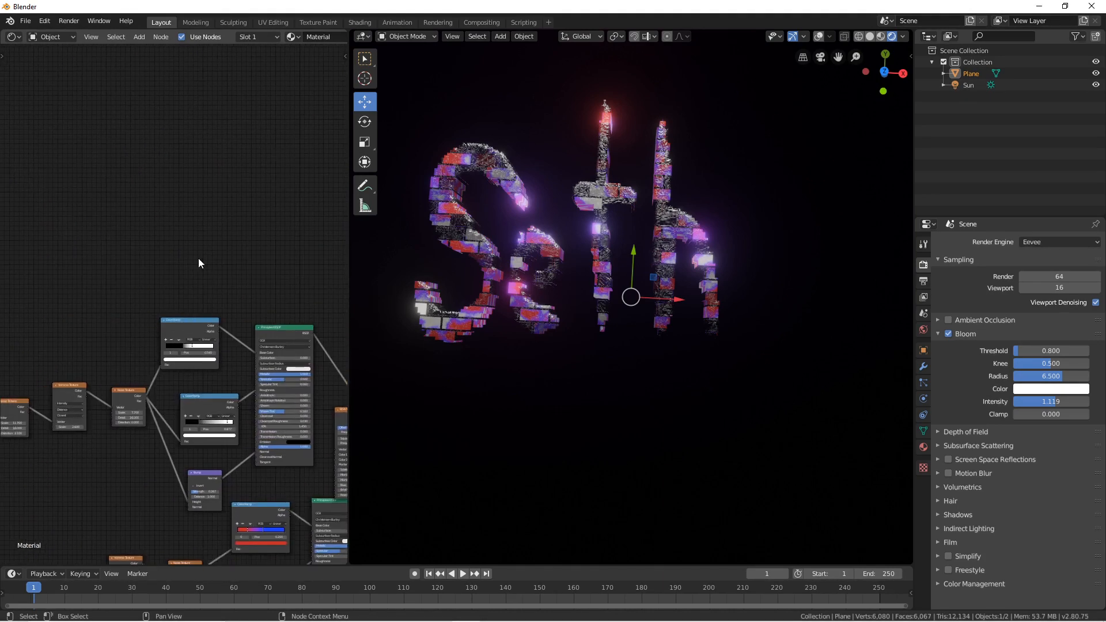
Step: Insert a MixRGB node between the upper black-and-white ColorRamp and the first Principled BSDF's Base Color
key("shift+a")
mouse_move(195, 260)
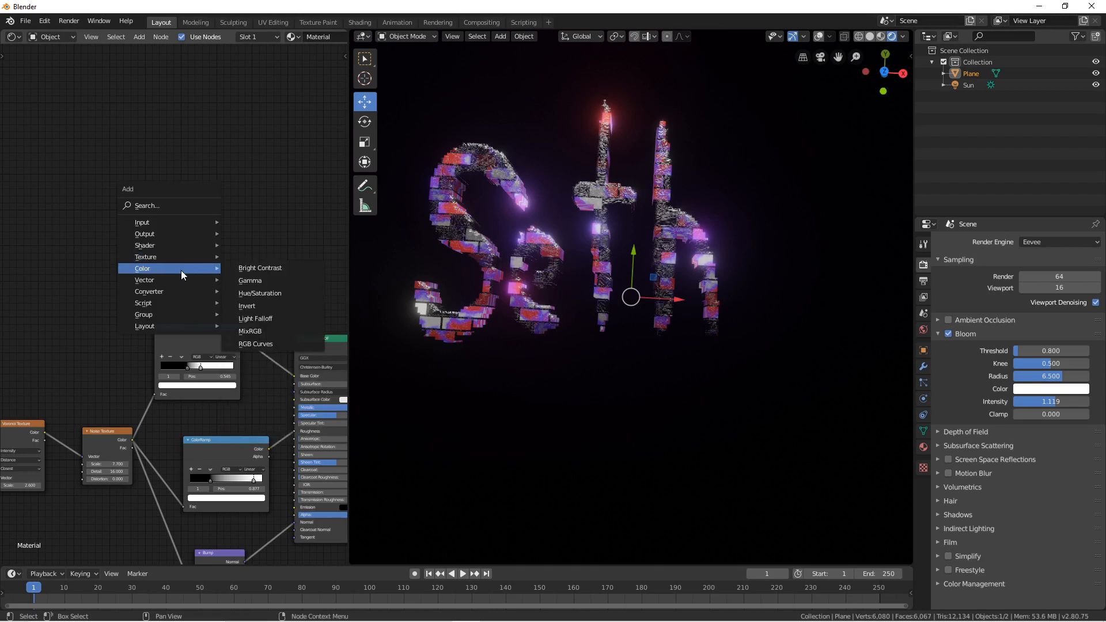
left_click(285, 332)
left_click(250, 309)
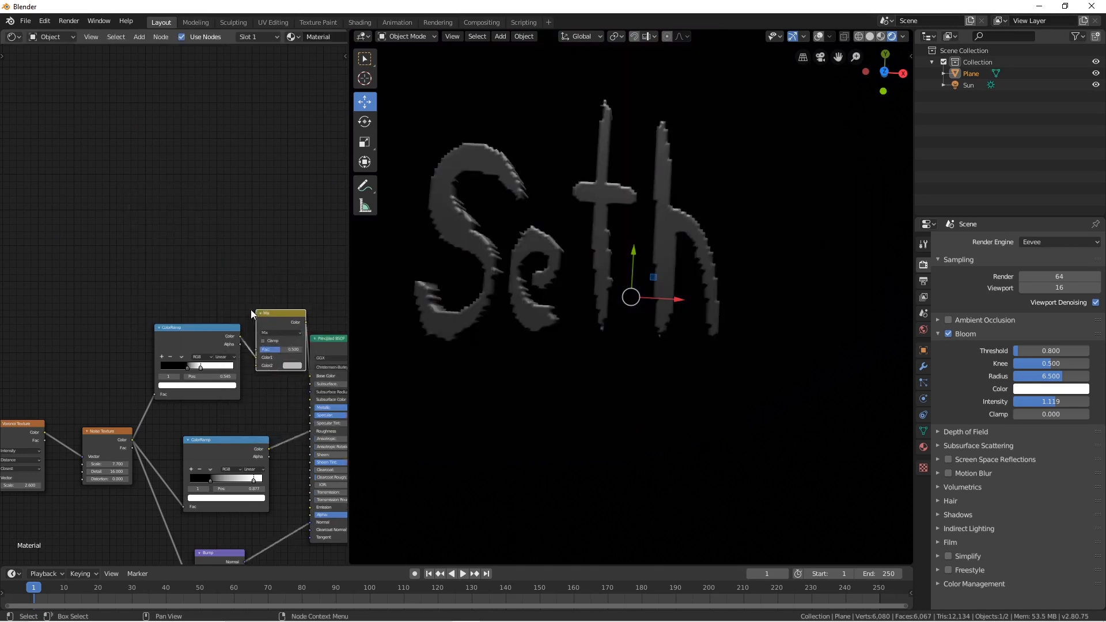
left_click(202, 332)
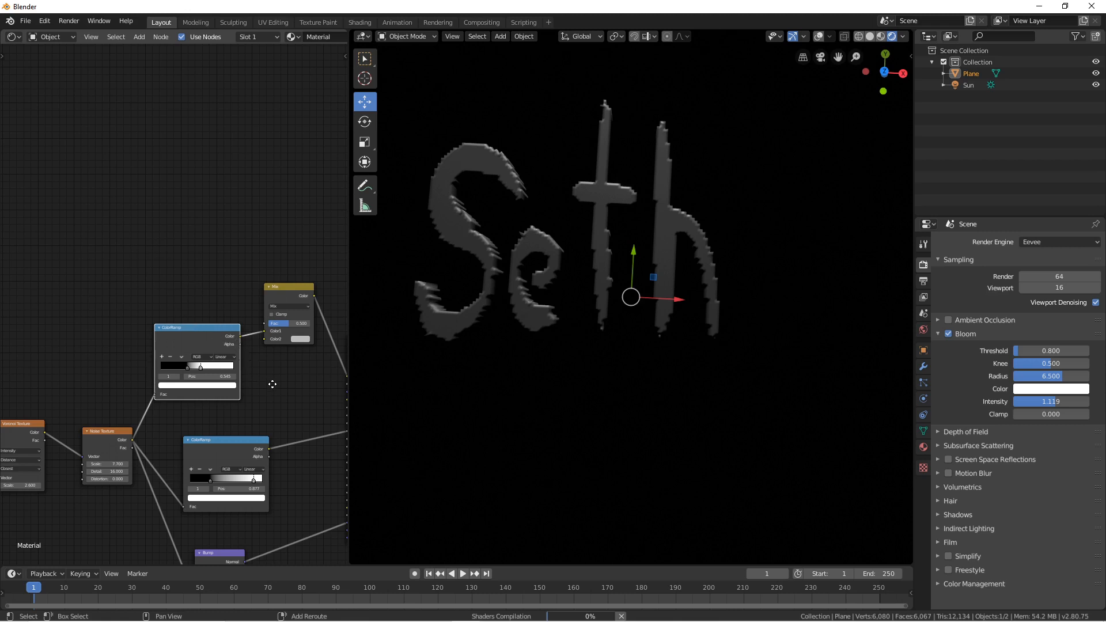
key("shift+d")
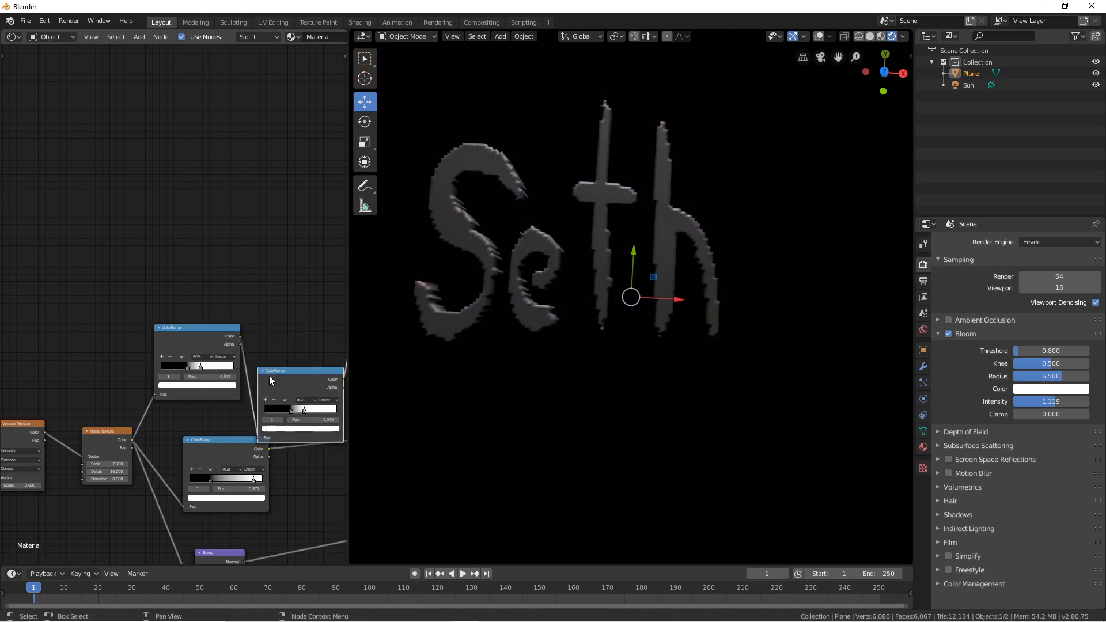
left_click(292, 314)
scroll(293, 313, "down", 2)
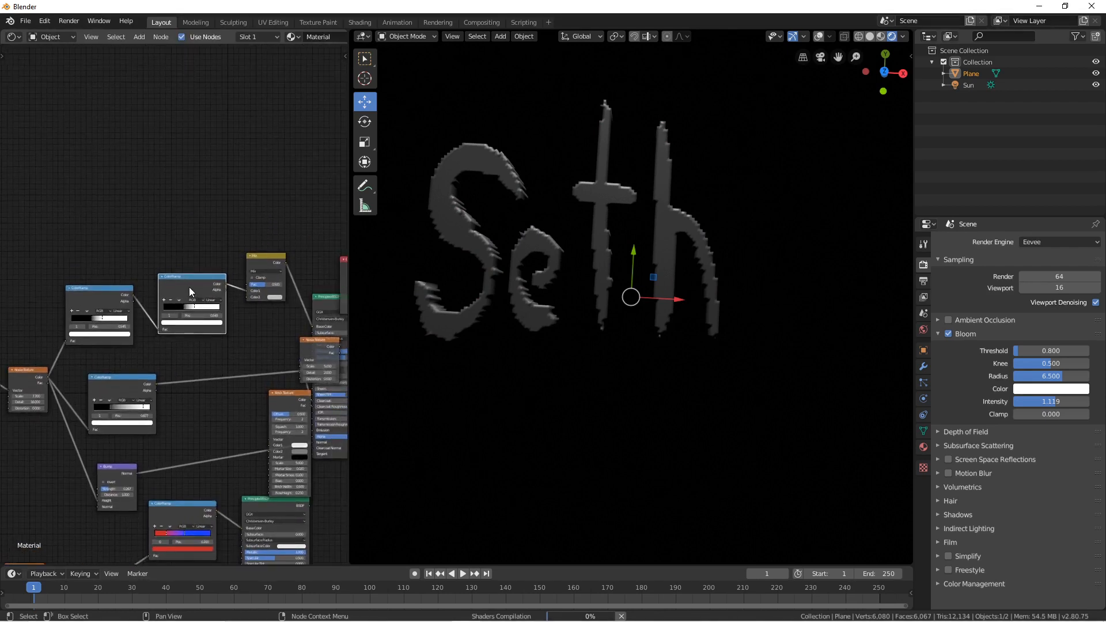
key("x")
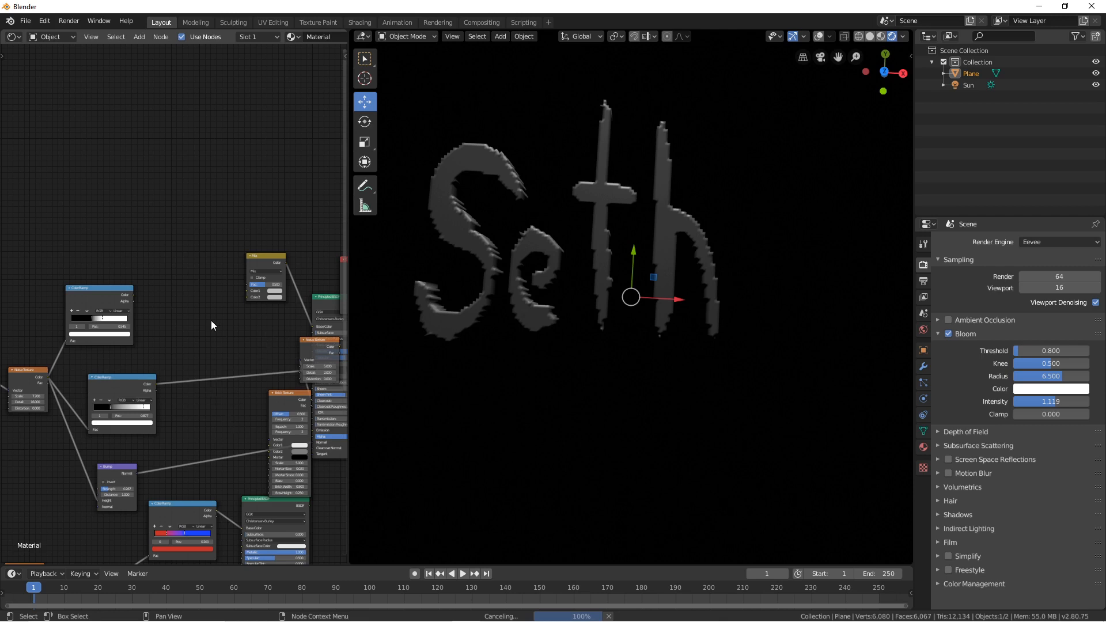
Step: Move the Mix node nearer the ColorRamps and lift the overlapping Noise and Brick Textures clear of the first Principled BSDF
left_click_drag(265, 270, 185, 270)
scroll(216, 344, "up", 2)
middle_click_drag(170, 417, 140, 310)
left_click_drag(316, 308, 203, 396)
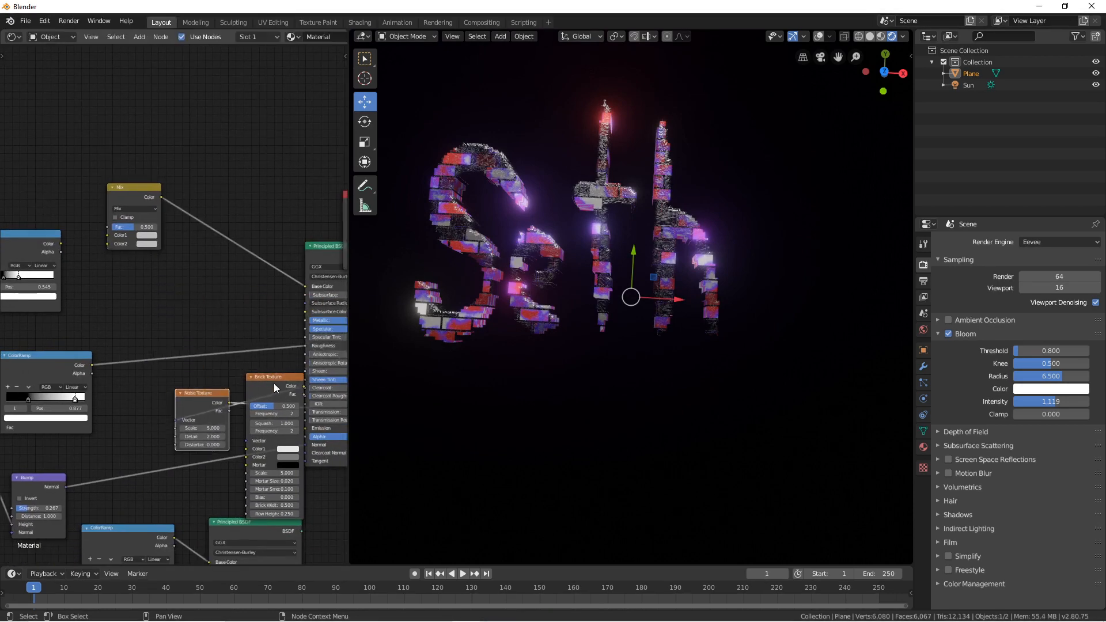
left_click_drag(276, 377, 271, 46)
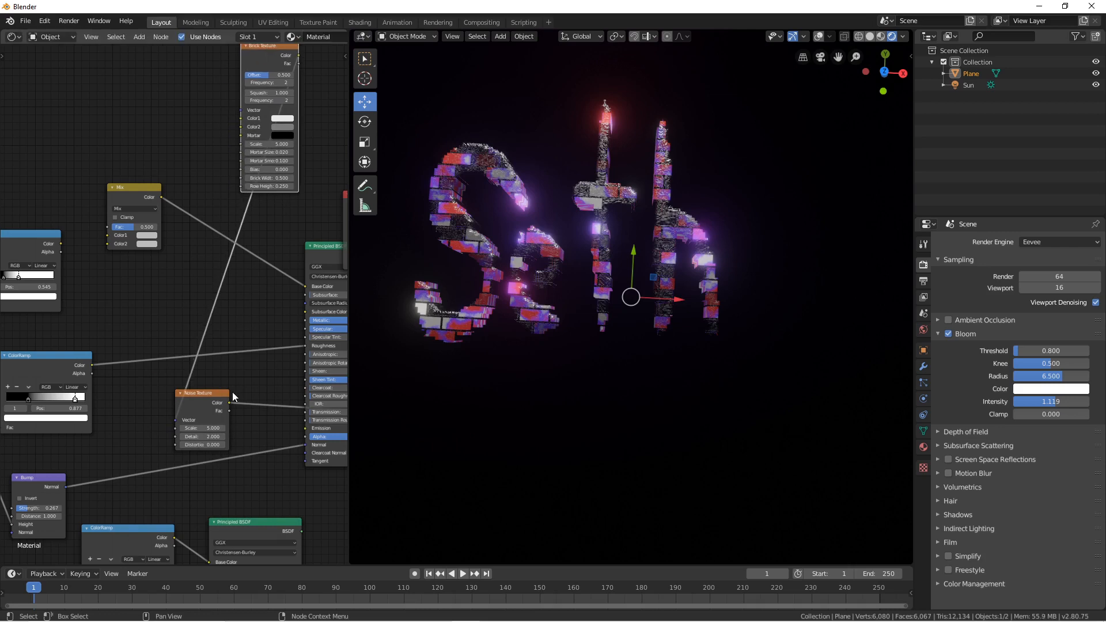
left_click_drag(207, 396, 340, 87)
left_click_drag(314, 246, 225, 246)
Step: Connect the upper ColorRamp's Color to the Mix node's Color1 and the lower black-and-white ColorRamp's Color to Color2
middle_click_drag(165, 251, 243, 210)
left_click(105, 196)
mouse_move(105, 195)
left_mouse_down()
mouse_move(190, 203)
mouse_move(186, 195)
left_mouse_up()
left_click_drag(171, 326, 184, 208)
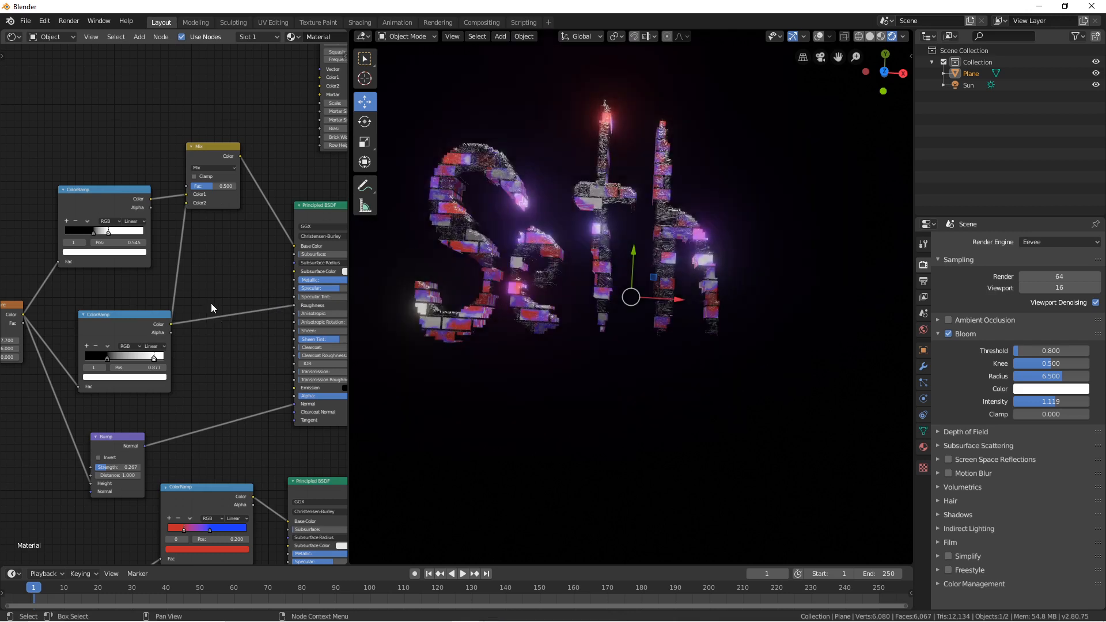
Step: Disconnect the lower black-and-white ColorRamp from the first Principled BSDF's Roughness input
middle_click_drag(164, 283, 198, 298)
left_click_drag(330, 320, 233, 285)
middle_click_drag(181, 266, 172, 242)
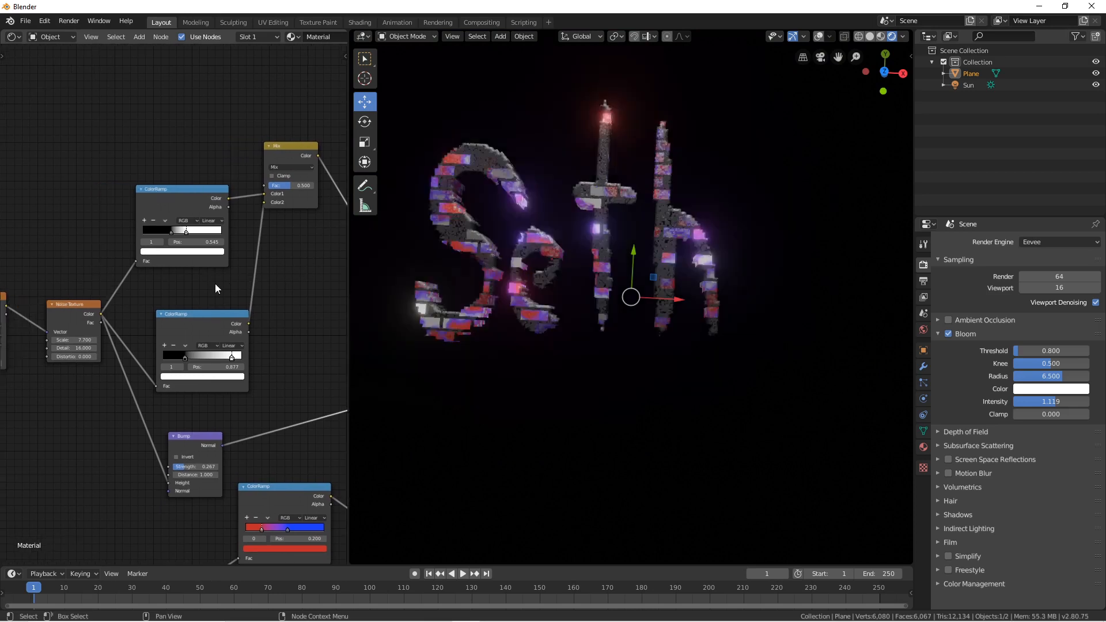
Step: Recolour the white stop of the ColorRamp feeding the Mix node's Color1 to a saturated blue
scroll(227, 285, "down", 2)
scroll(149, 249, "up", 3)
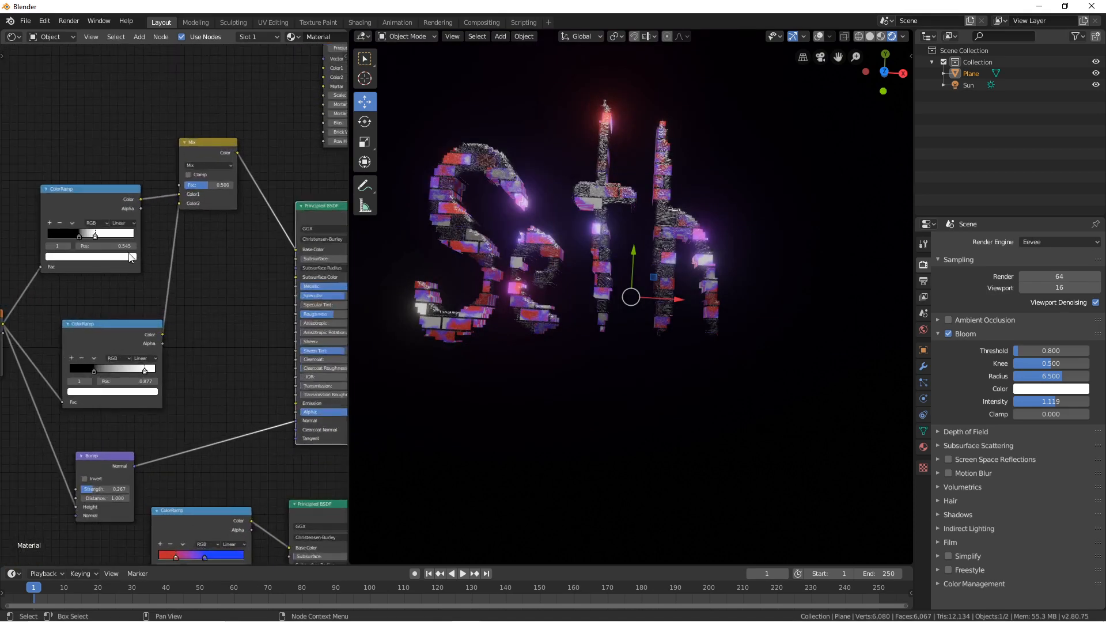
left_click(146, 267)
left_click_drag(138, 174, 151, 161)
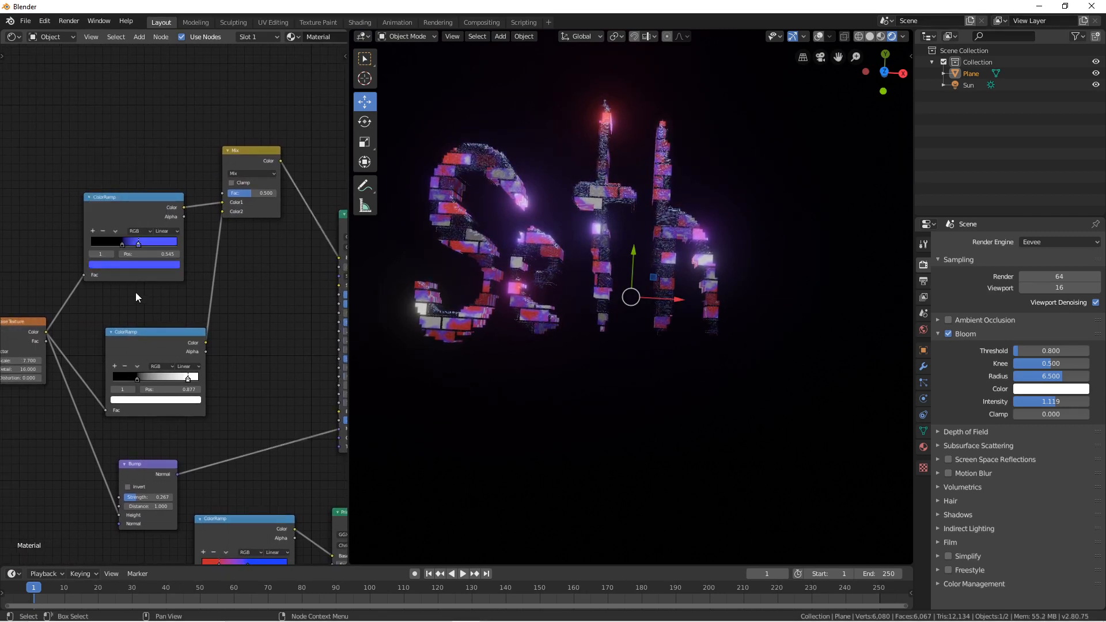
Step: Set the Noise Texture feeding both ColorRamps and the Bump to Scale 5.900 and Distortion 1.400
middle_click_drag(136, 292, 228, 228)
left_click_drag(109, 296, 144, 282)
middle_click_drag(296, 290, 206, 269)
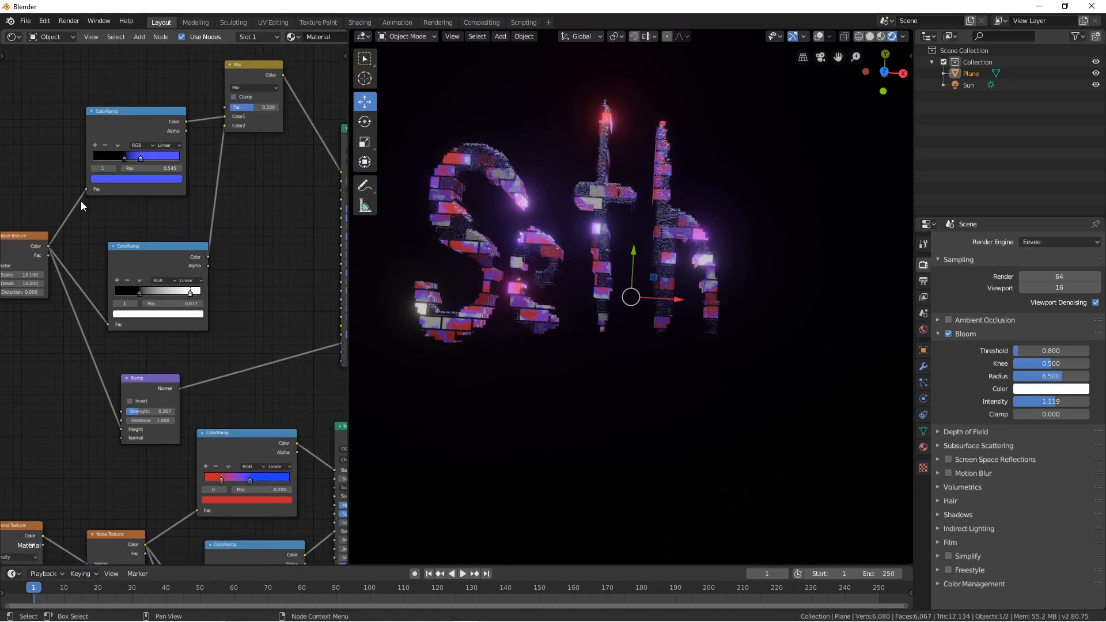
middle_click_drag(83, 206, 172, 175)
left_click_drag(115, 262, 65, 244)
Step: Spread the blue ColorRamp's stops with black at position 0.277, and recolour the lower ColorRamp's white stop green
middle_click_drag(144, 222, 133, 267)
left_click_drag(221, 171, 194, 175)
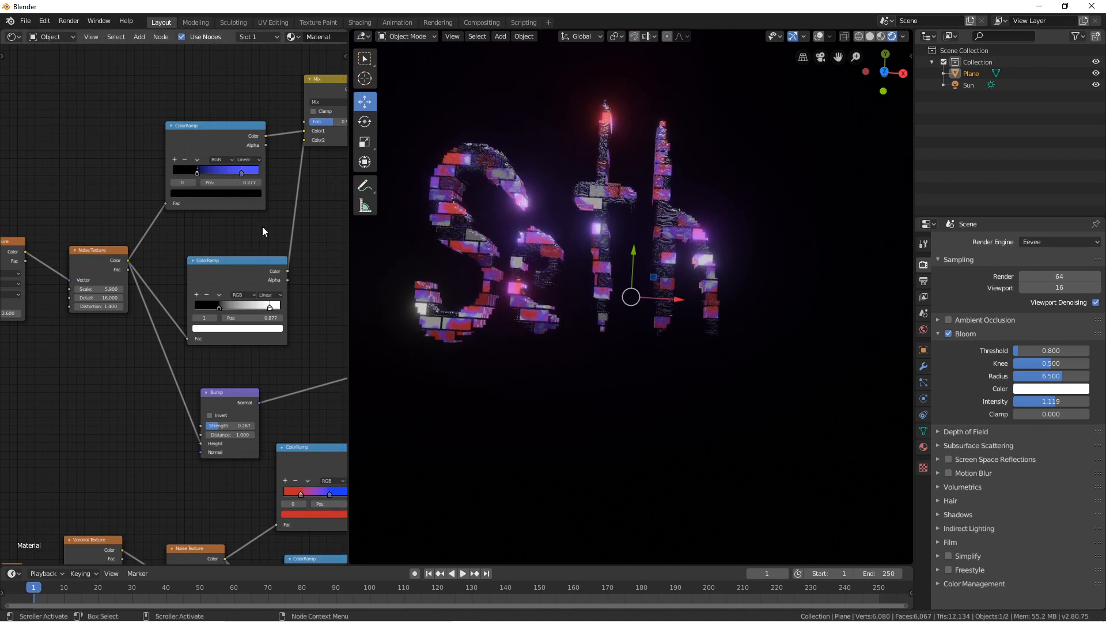
left_click(273, 329)
left_click(217, 220)
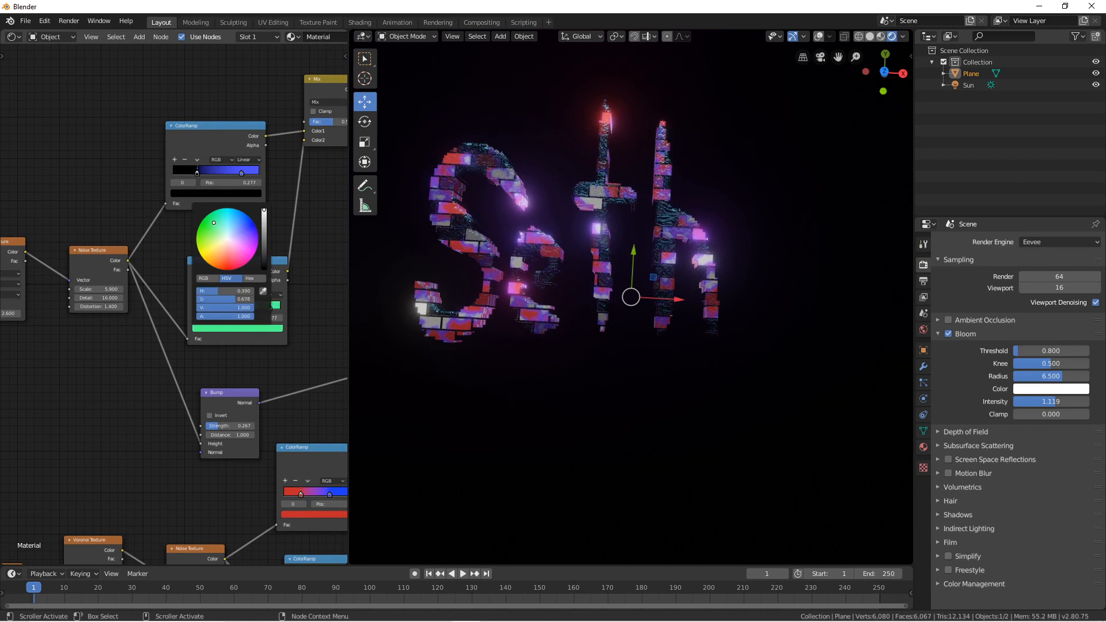
Step: Duplicate the Noise Texture, place the copy above the blue ColorRamp and connect its Color to the Mix node's Fac
scroll(291, 187, "down", 2)
middle_click_drag(292, 188, 258, 264)
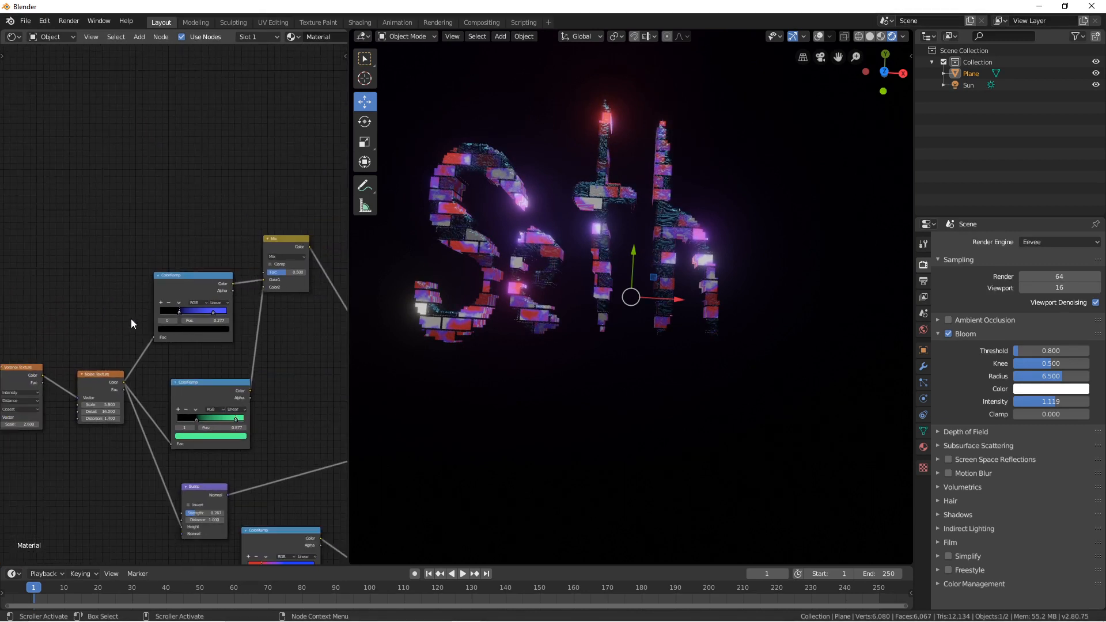
left_click(112, 377)
right_click(112, 377)
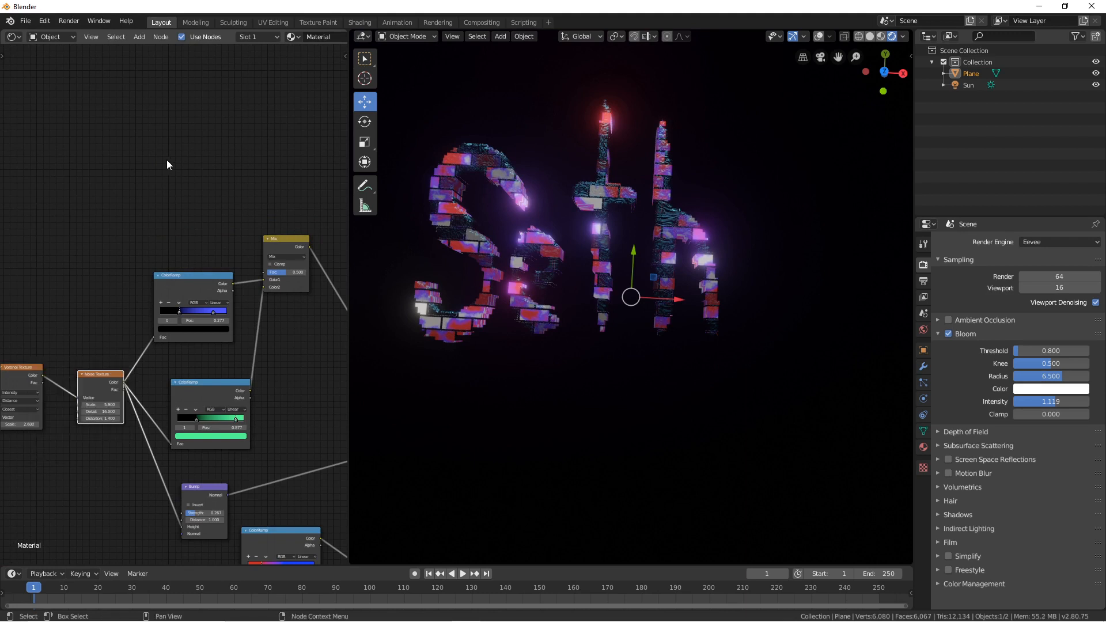
left_click(143, 219)
left_click(115, 375)
right_click(116, 326)
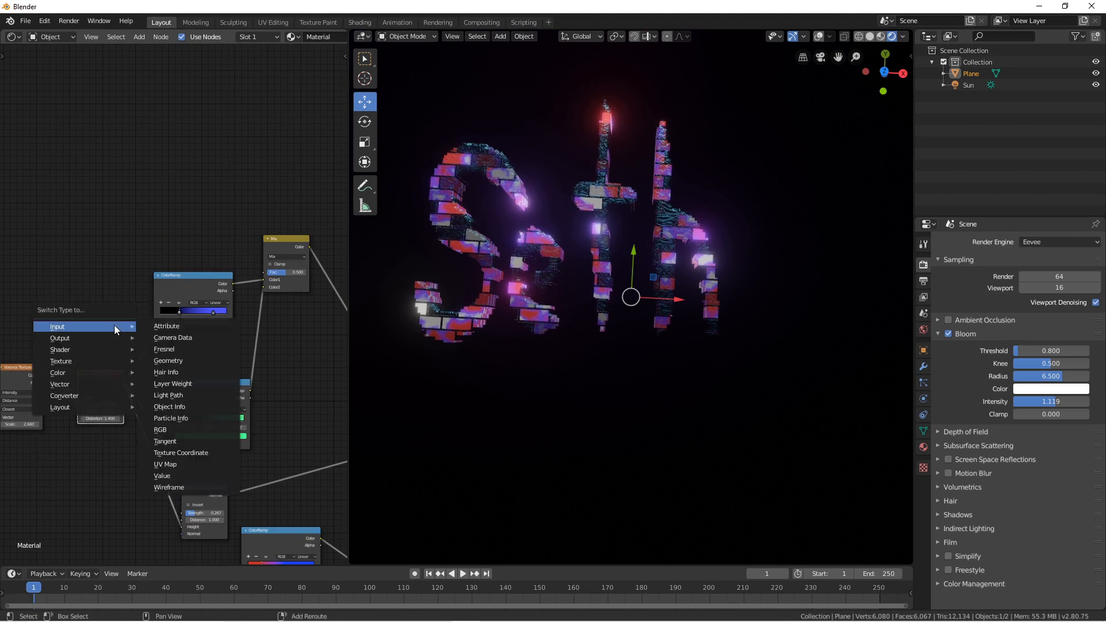
key("shift+d")
left_click(135, 190)
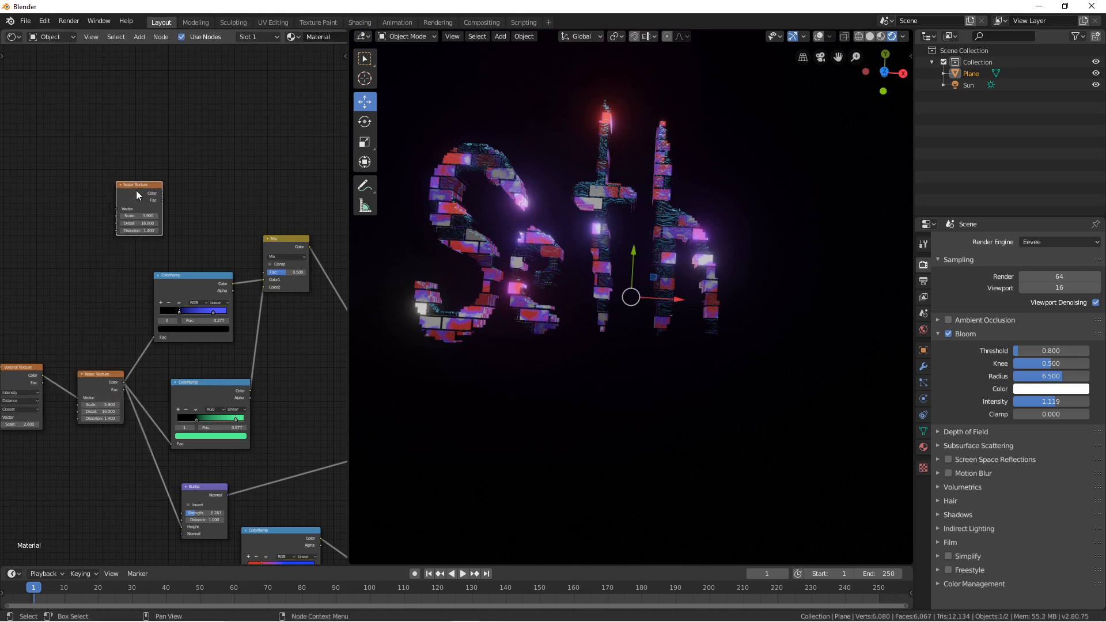
left_click_drag(162, 193, 267, 272)
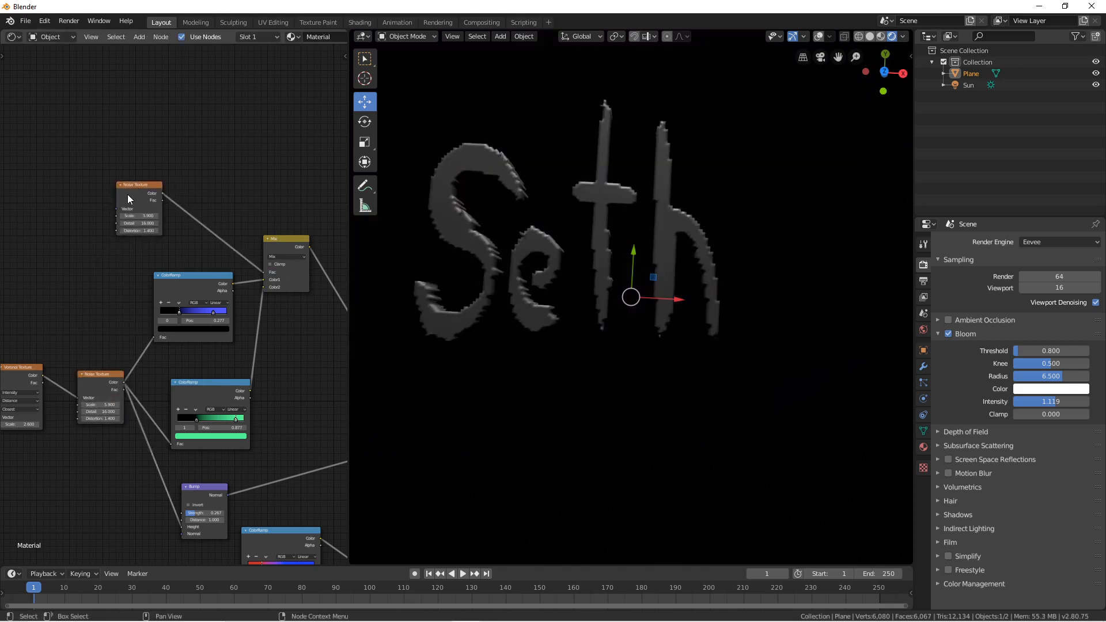
left_click_drag(126, 194, 119, 200)
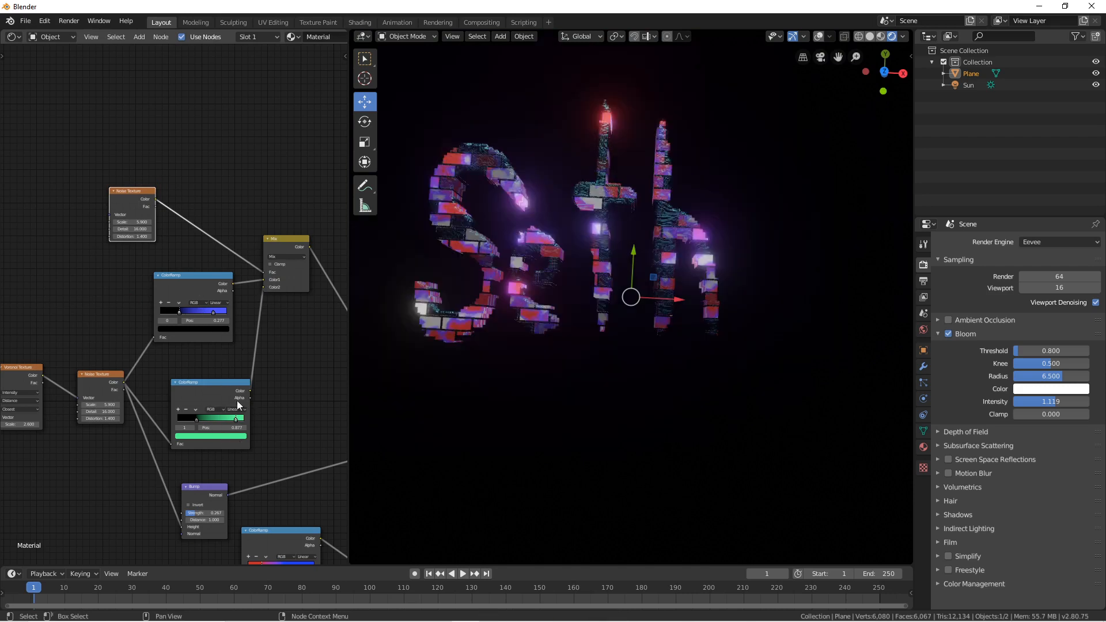
Step: Recolour the lower ColorRamp's green stop very pale pink and set the duplicated Noise Texture's Scale to 22.600
left_click(237, 438)
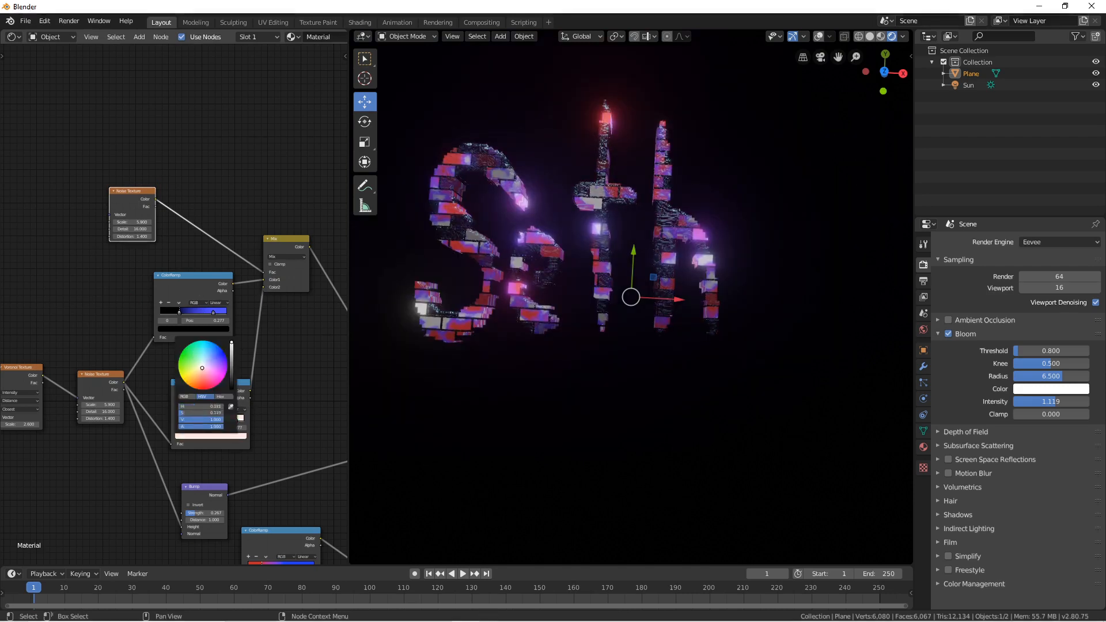
left_click(203, 367)
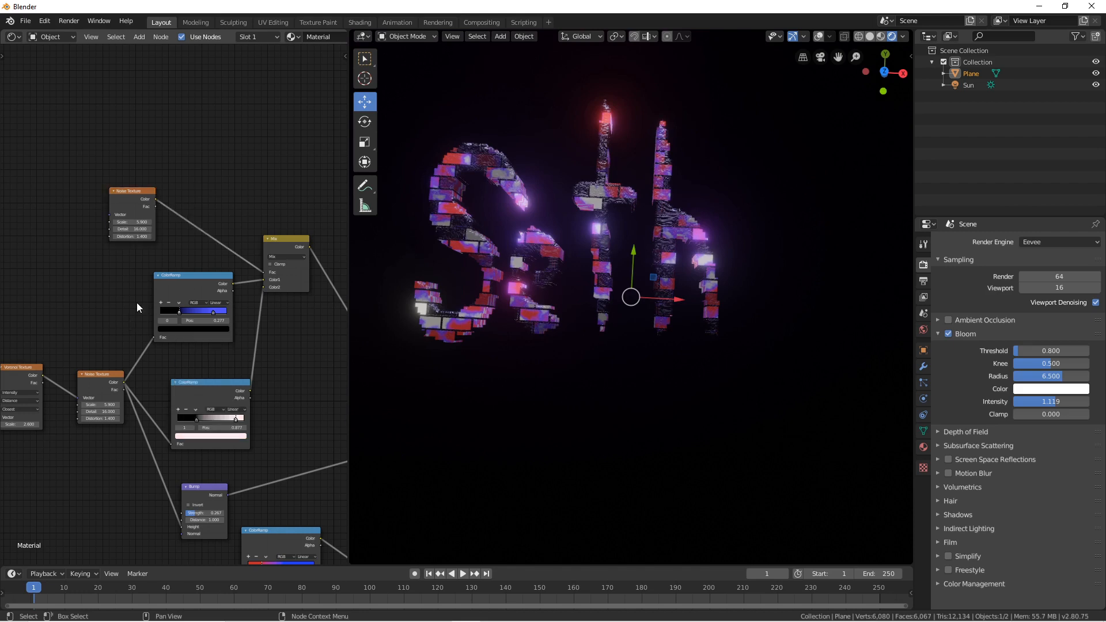
scroll(103, 238, "up", 1)
mouse_move(121, 207)
left_mouse_down()
mouse_move(185, 207)
mouse_move(128, 208)
left_mouse_up()
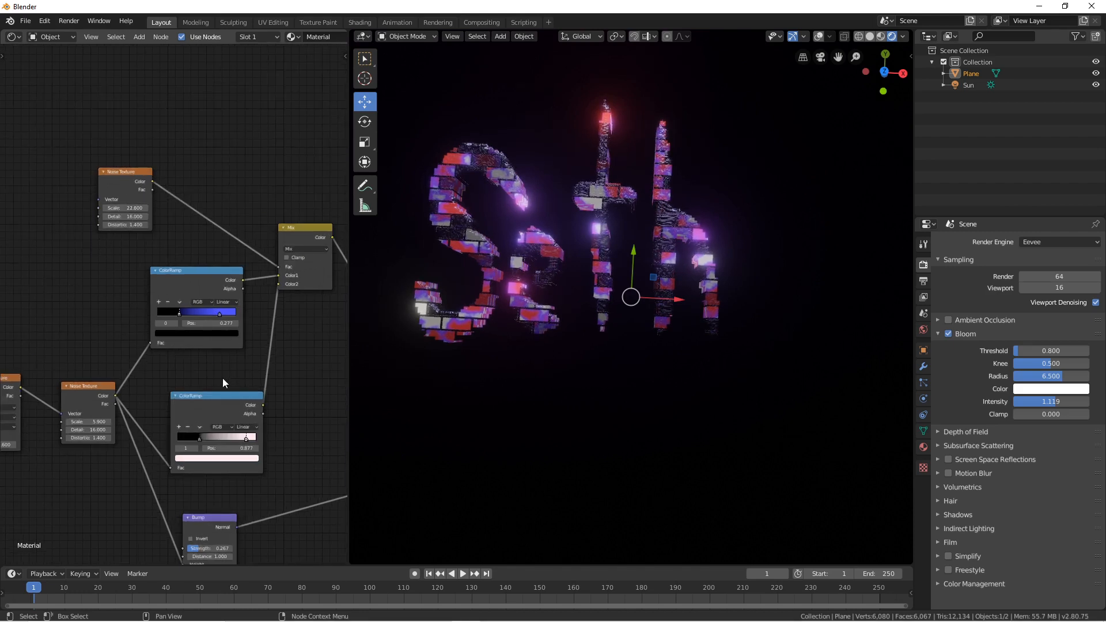
Step: Tighten both ColorRamps by moving the blue stop to position 0.364 and the pale pink stop to 0.368
left_click_drag(219, 314, 190, 314)
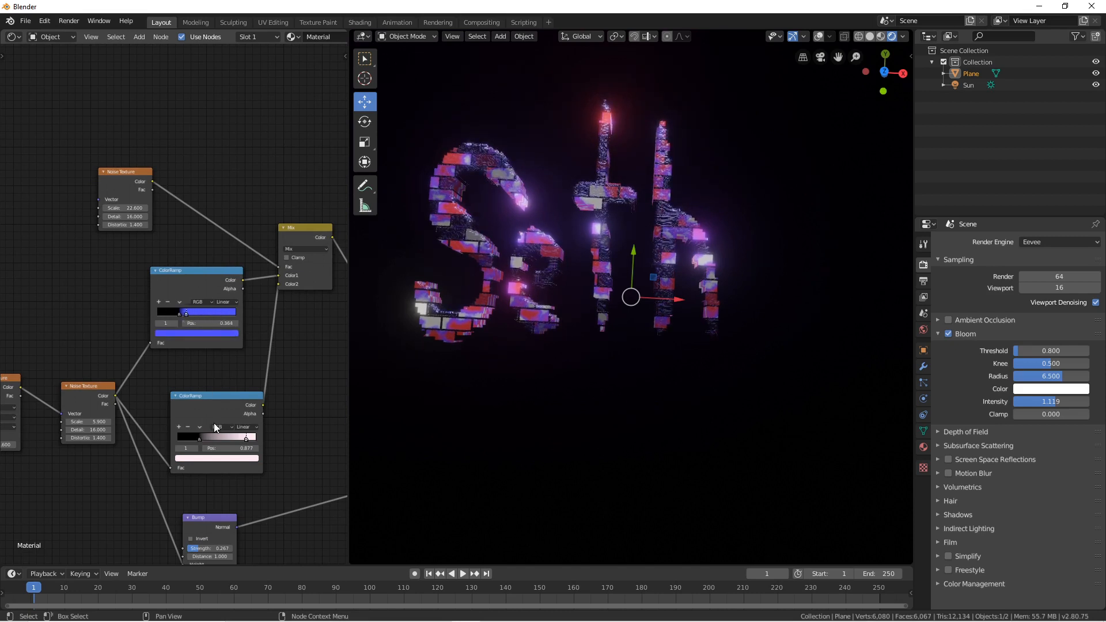
left_click_drag(248, 440, 205, 440)
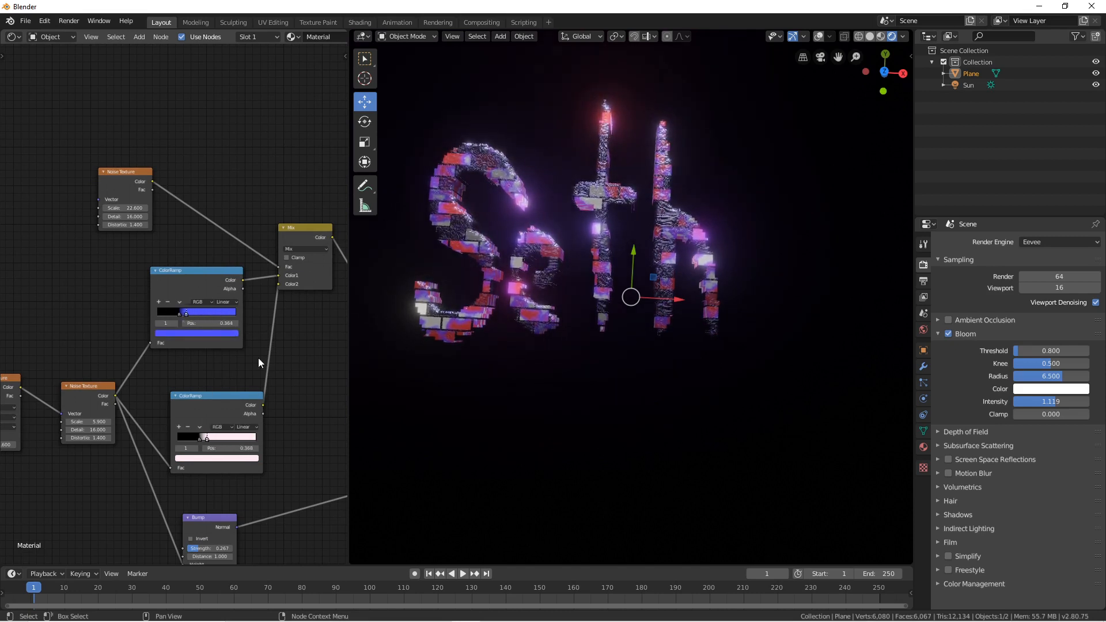
Step: Set the Scale to 13.400 on the Mix factor's Noise Texture and 1.000 on the one feeding the ColorRamps
mouse_move(134, 208)
left_mouse_down()
mouse_move(144, 207)
mouse_move(110, 208)
mouse_move(120, 208)
left_mouse_up()
middle_click_drag(192, 285, 213, 215)
left_click_drag(115, 351, 107, 351)
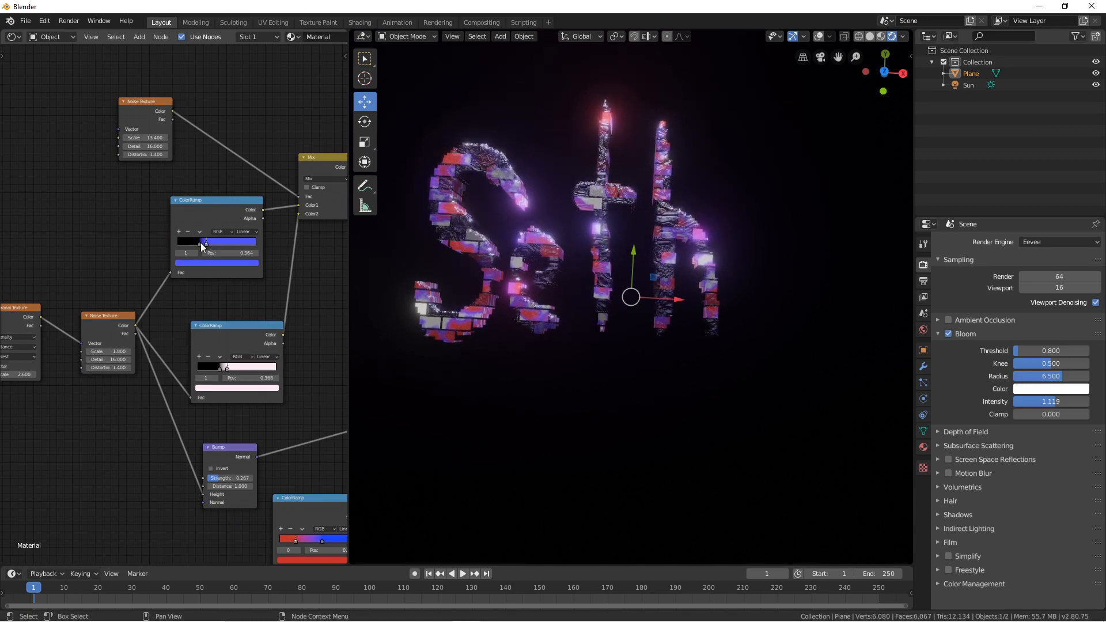
Step: Move the blue ColorRamp's black stop slightly away from the blue stop and inspect the lettering from an angle
left_click_drag(200, 243, 206, 240)
middle_click_drag(606, 216, 609, 170)
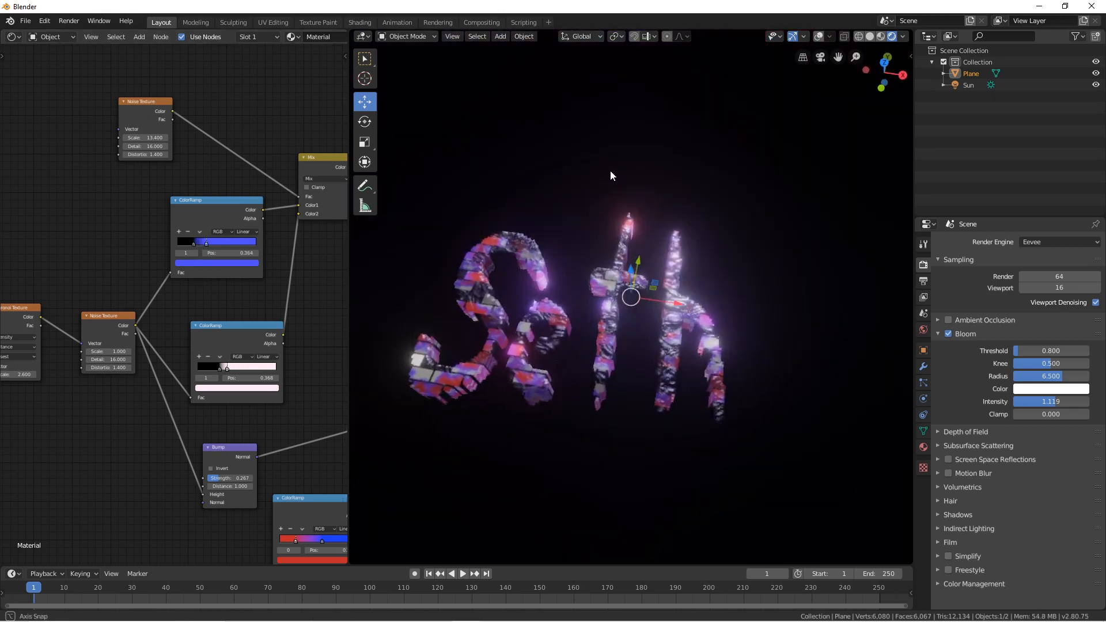
scroll(639, 195, "up", 2)
Step: Insert a new ColorRamp between the duplicated Noise Texture and the Mix node's Fac input
key("shift+a")
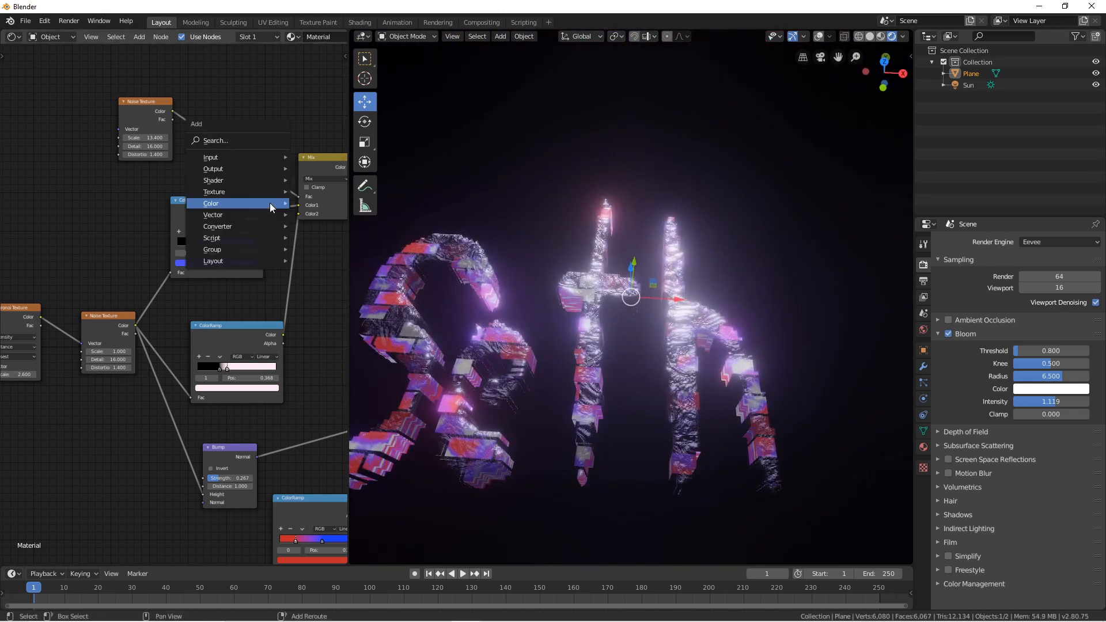
mouse_move(239, 225)
left_click(322, 238)
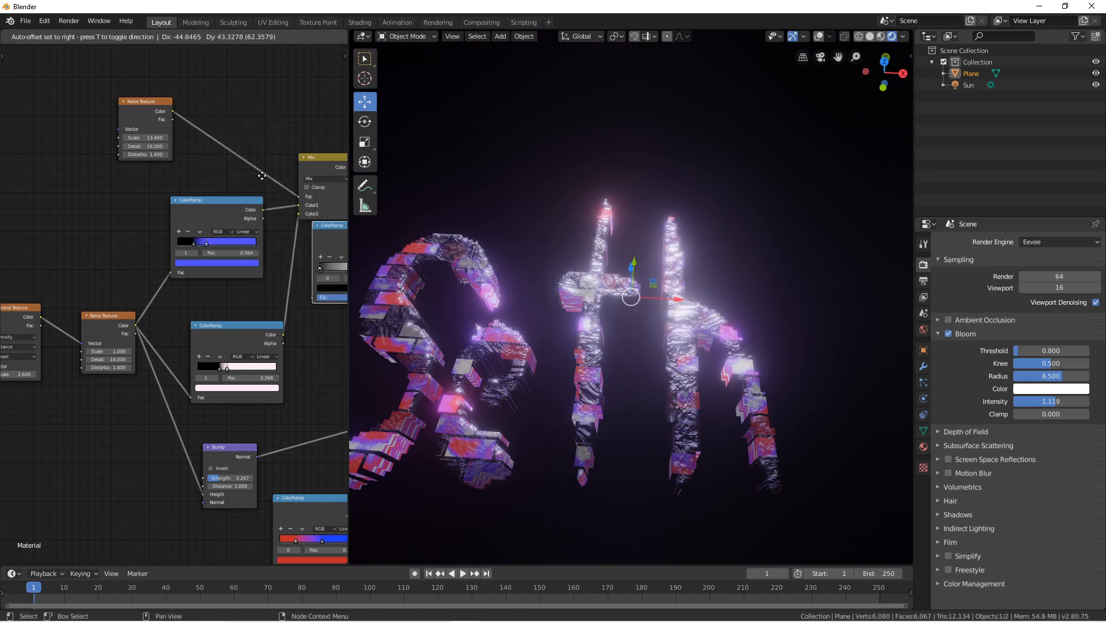
left_click(213, 101)
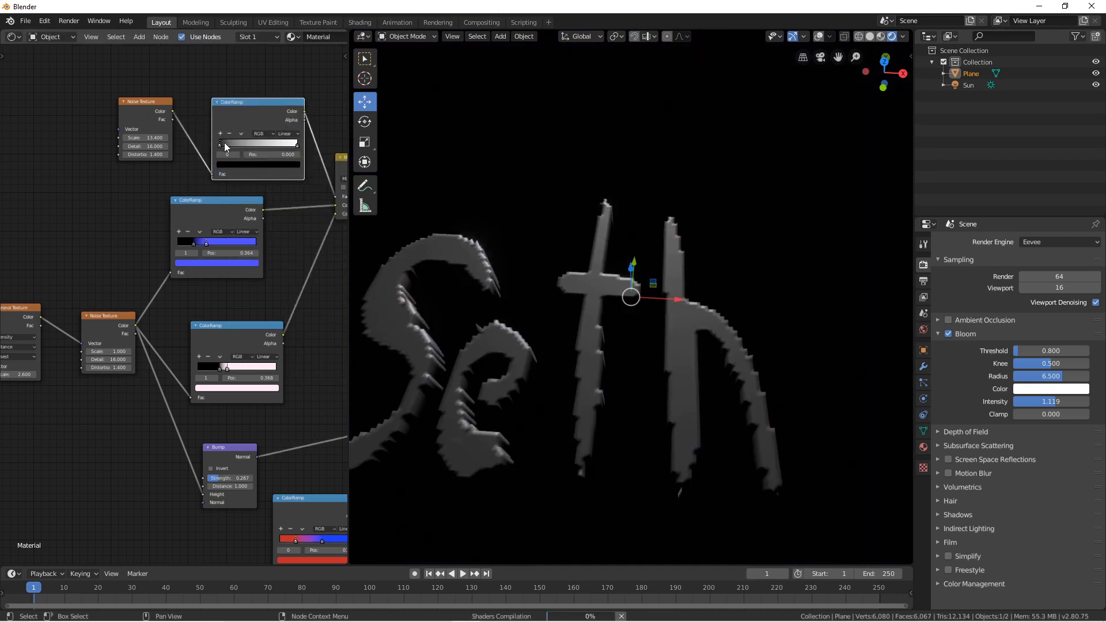
Step: Bring the new ColorRamp's stops close together with white at position 0.505, and set its Noise Texture's Scale to 13.200
left_click_drag(222, 142, 258, 145)
middle_click_drag(680, 322, 709, 171)
left_click_drag(151, 137, 145, 138)
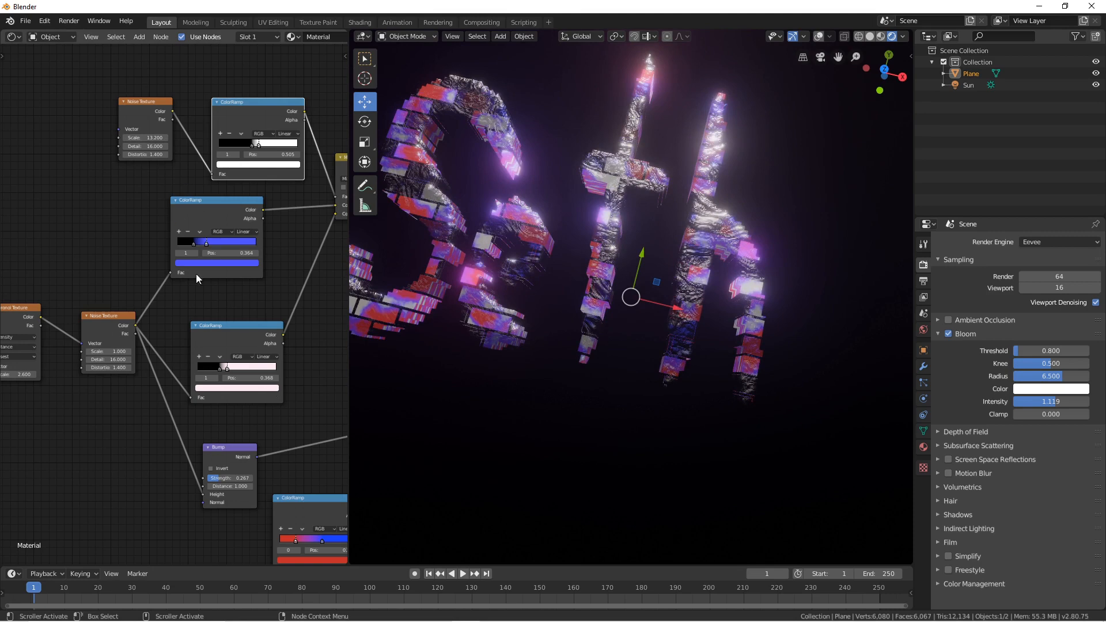
Step: Reduce the Bloom Intensity to 0.522 and view the whole lettering
scroll(196, 274, "down", 3)
middle_click_drag(406, 213, 459, 282)
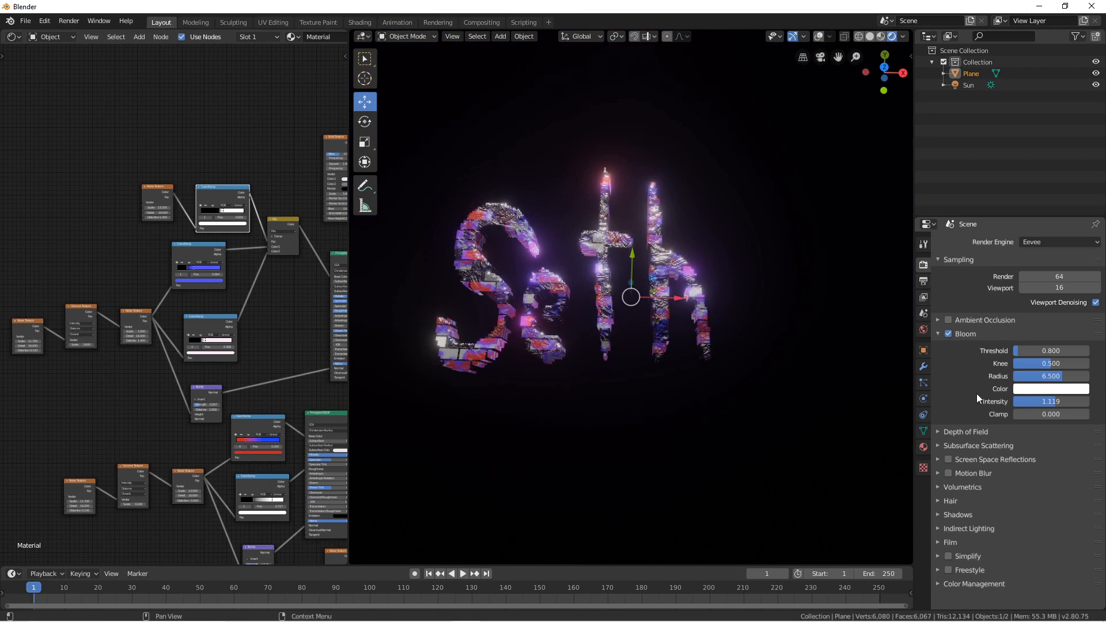
left_click_drag(1092, 401, 1057, 401)
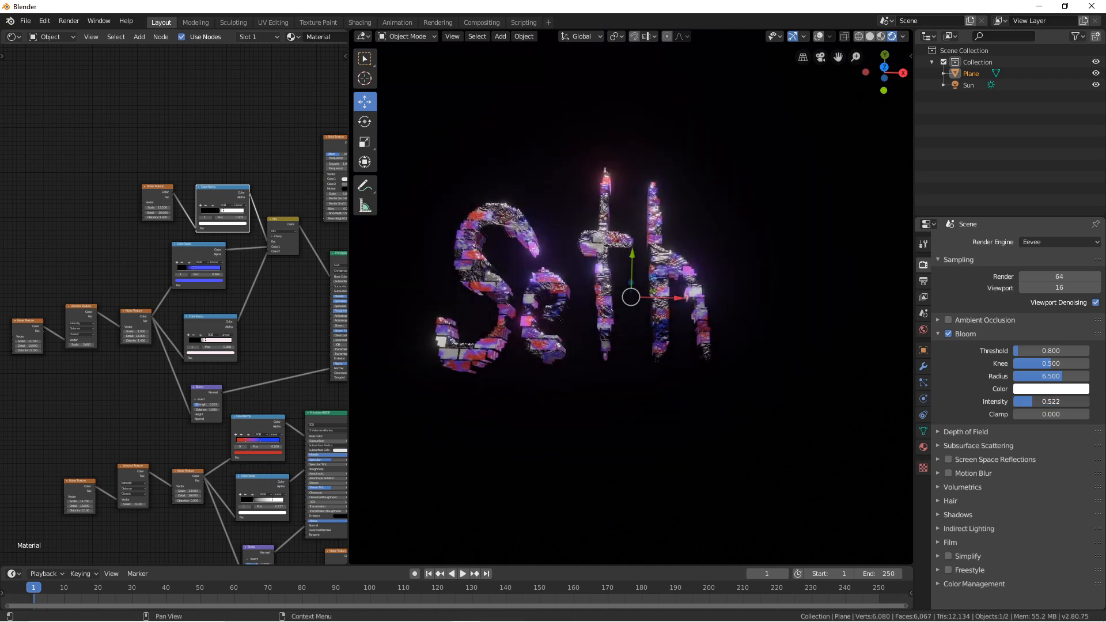
scroll(475, 125, "up", 2)
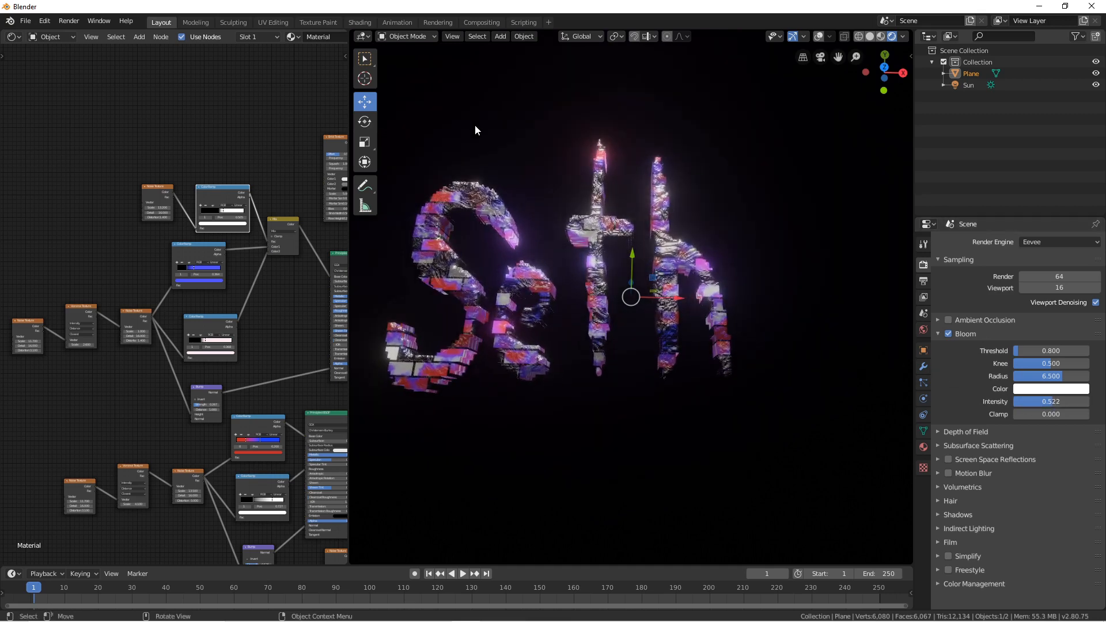
Step: Examine the glowing lettering from near and far, and review the whole material node tree
scroll(475, 124, "down", 4)
middle_click_drag(589, 196, 592, 171)
scroll(592, 171, "up", 4)
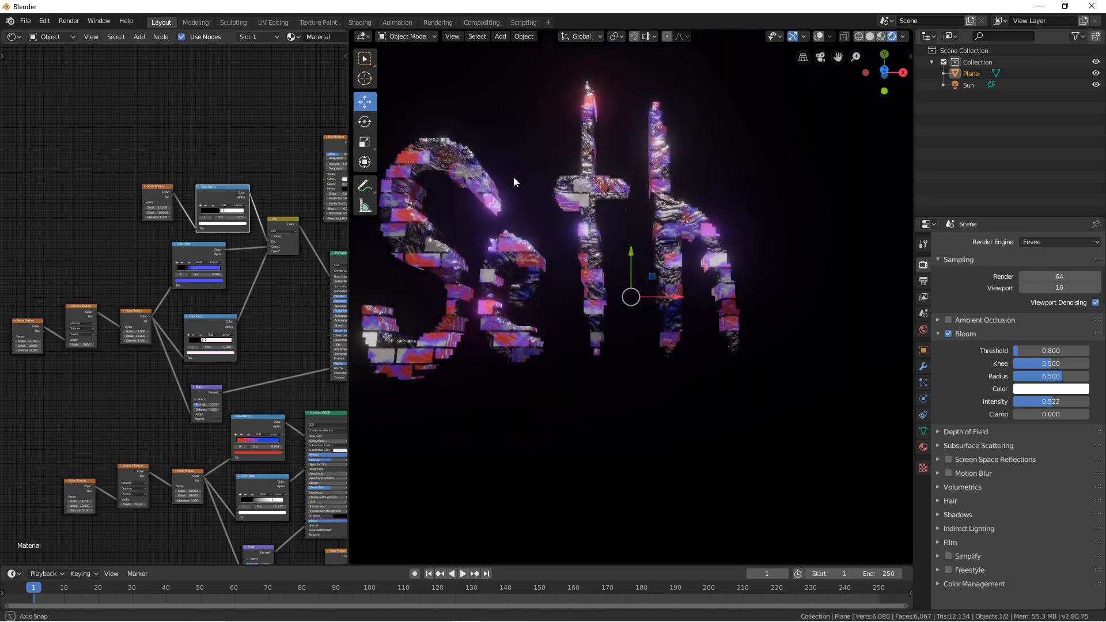
middle_click_drag(513, 176, 509, 175)
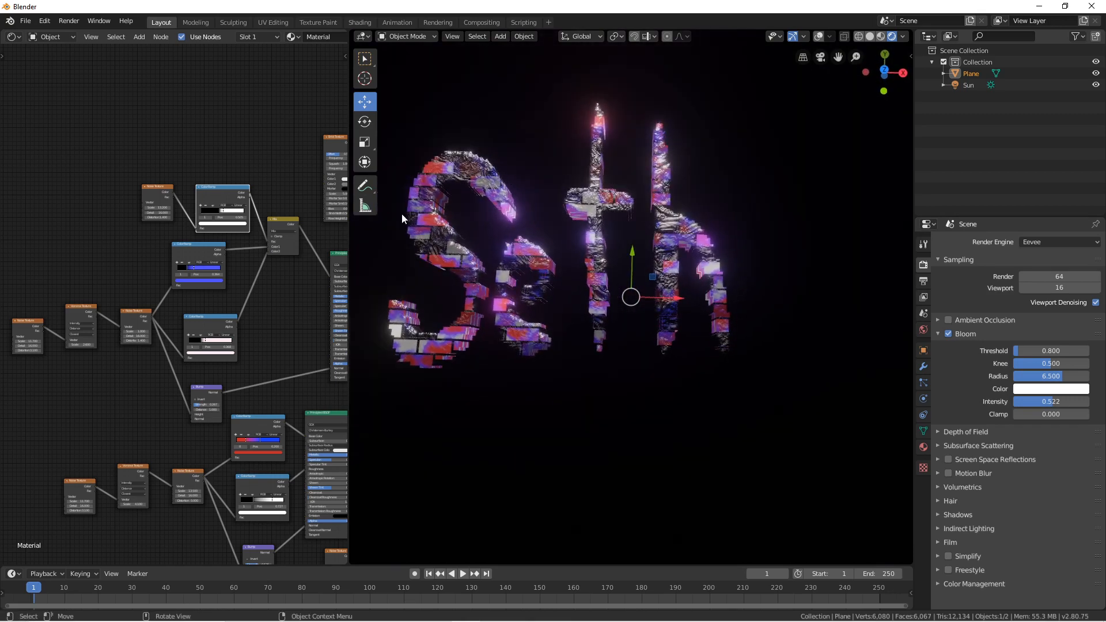
scroll(265, 273, "down", 5)
middle_click_drag(295, 334, 271, 273)
scroll(174, 322, "up", 4)
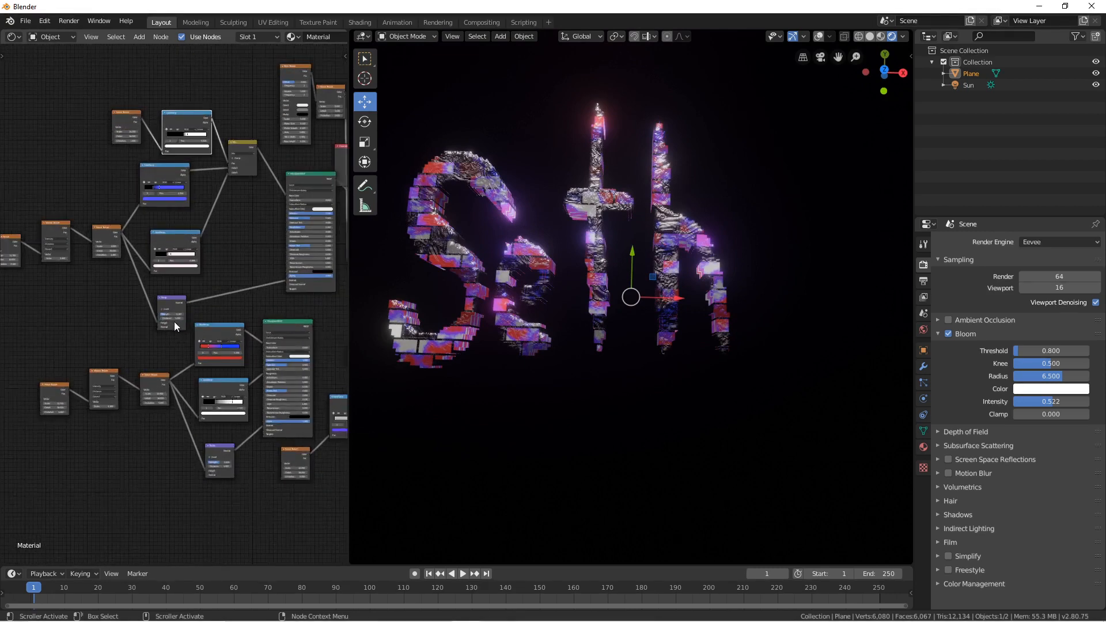
scroll(173, 321, "up", 1)
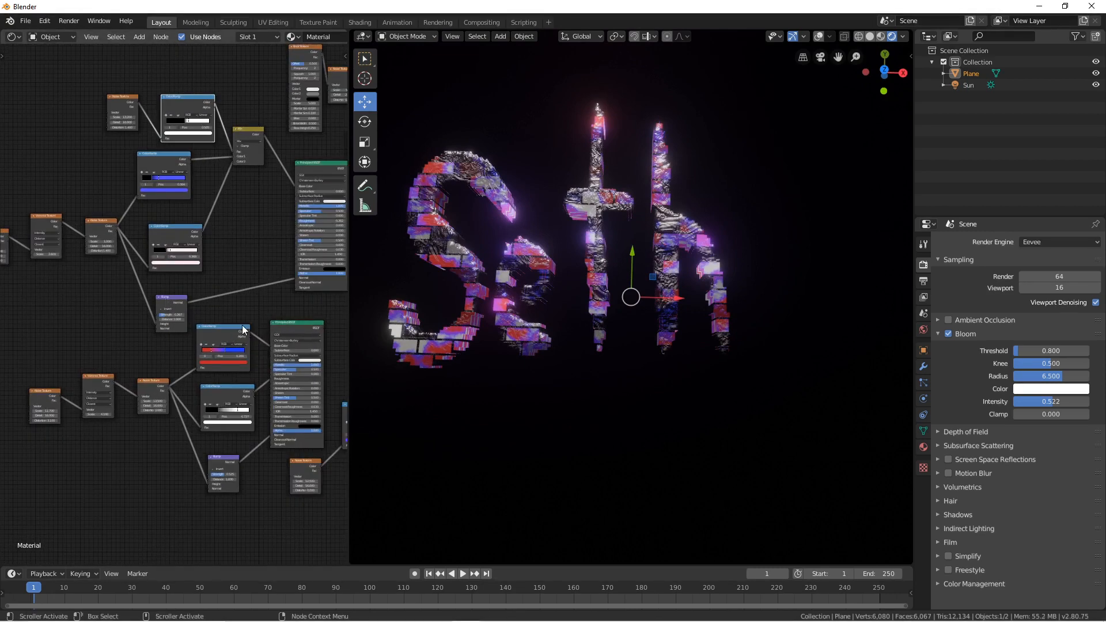
scroll(288, 249, "up", 2)
scroll(287, 249, "down", 3)
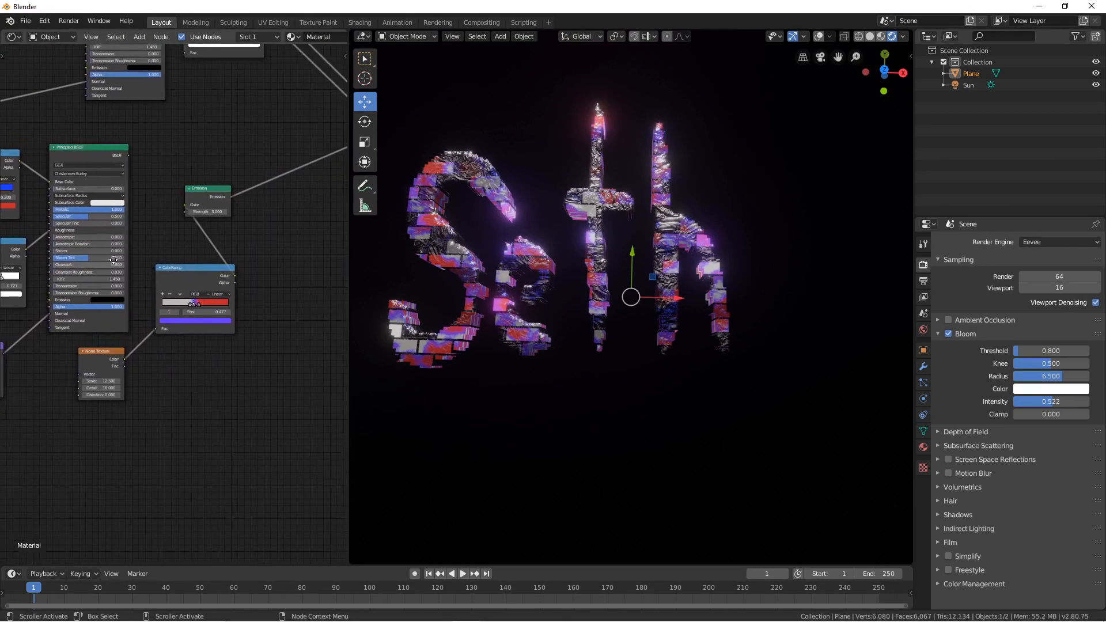
scroll(192, 304, "up", 2)
scroll(191, 304, "down", 3)
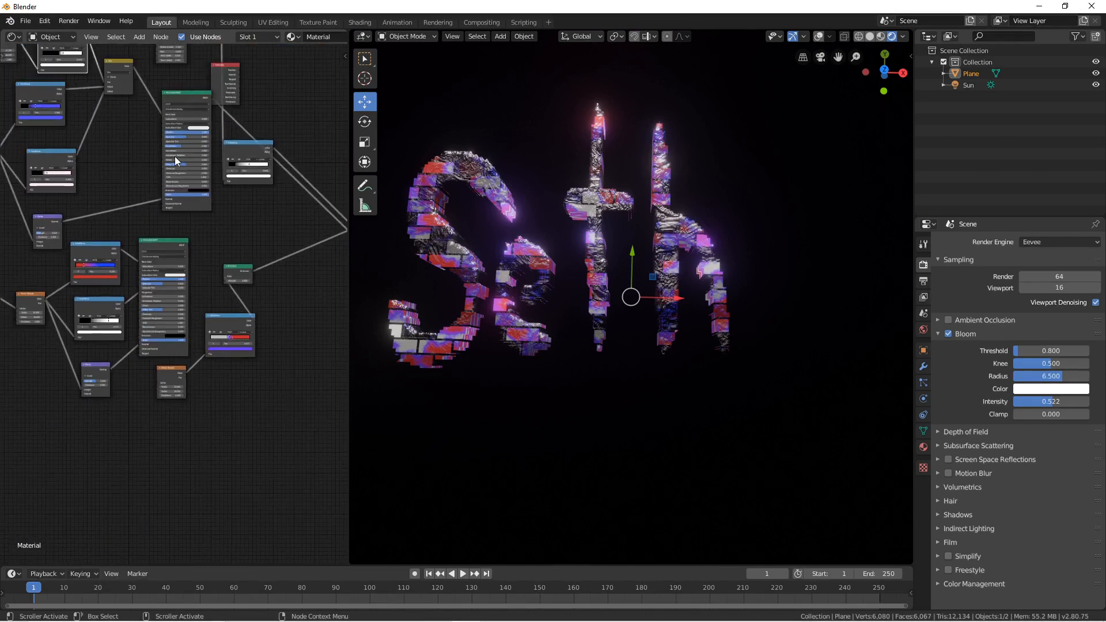
scroll(160, 240, "up", 2)
scroll(474, 161, "up", 2)
scroll(474, 161, "up", 1)
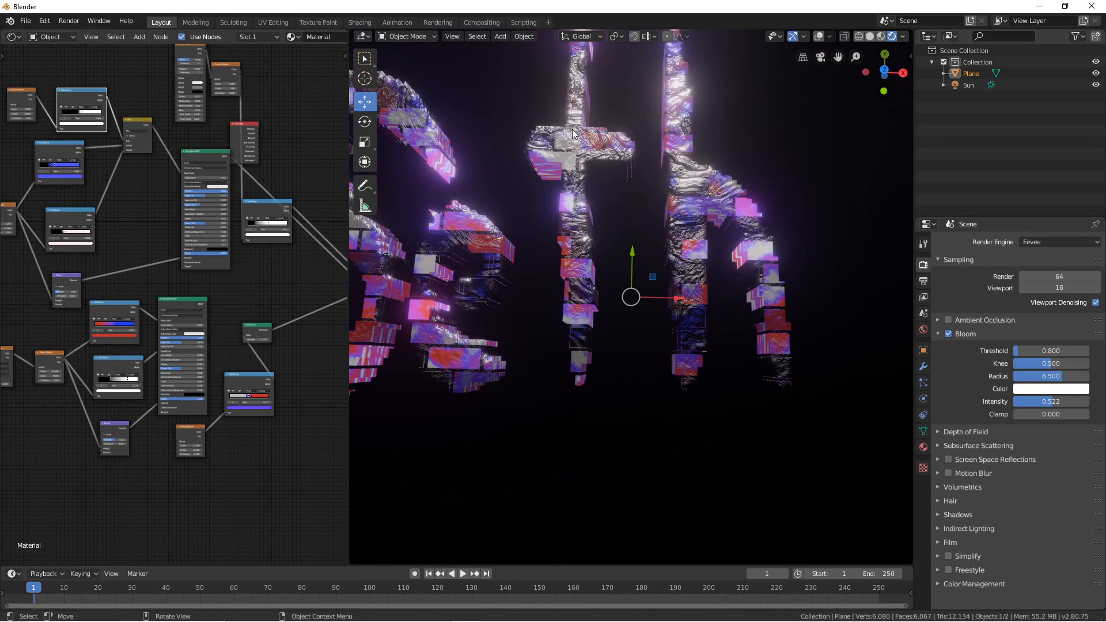
scroll(679, 279, "down", 4)
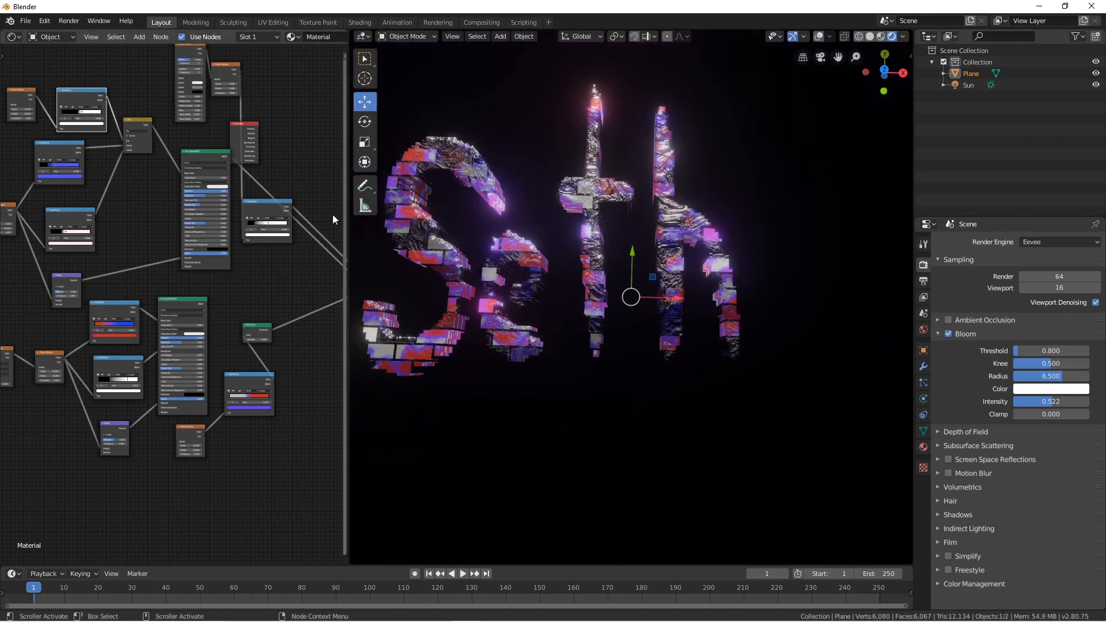
scroll(304, 205, "down", 2)
scroll(201, 83, "up", 2)
middle_click_drag(201, 83, 192, 86)
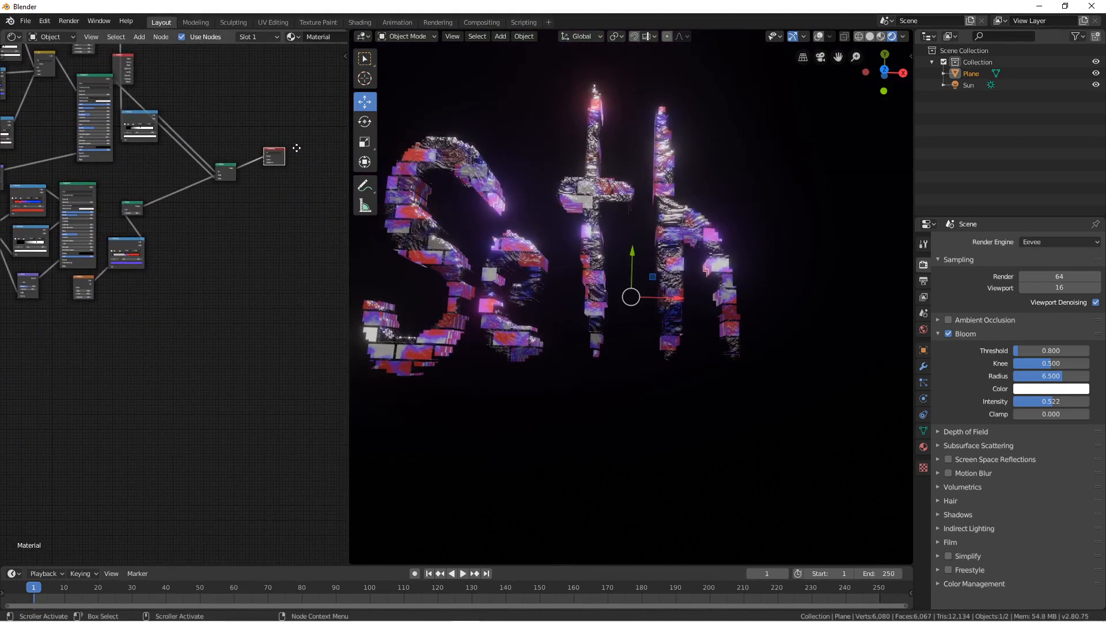
Step: Move the Material Output and Mix Shader nodes further away from the other nodes to make room
left_click_drag(274, 156, 316, 136)
left_click(225, 171)
left_click_drag(226, 171, 250, 113)
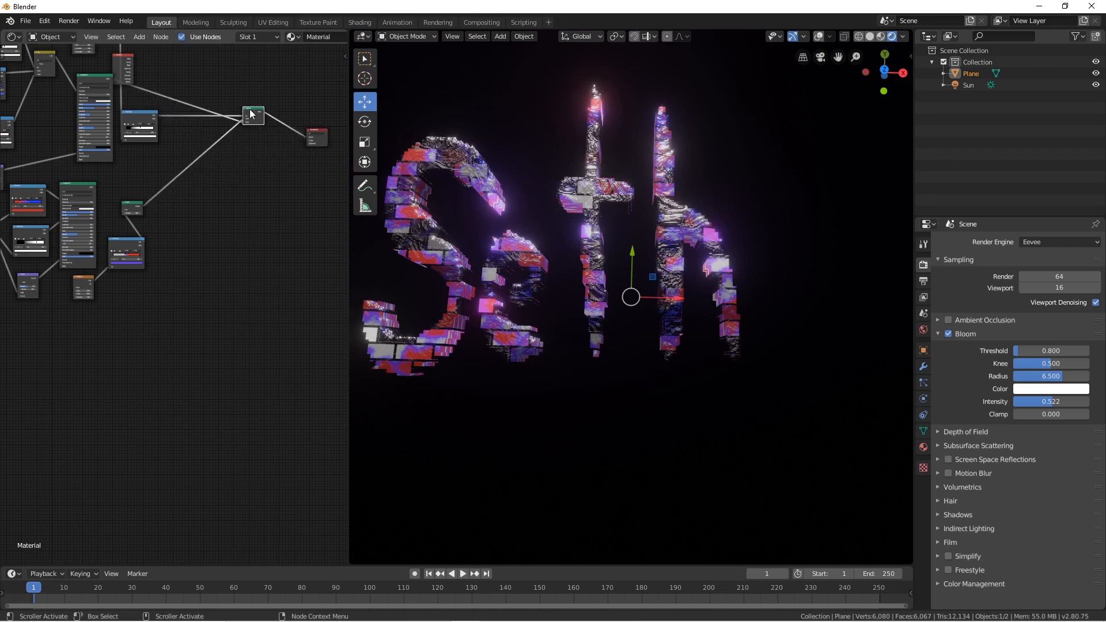
scroll(214, 123, "down", 1)
middle_click_drag(210, 132, 198, 167)
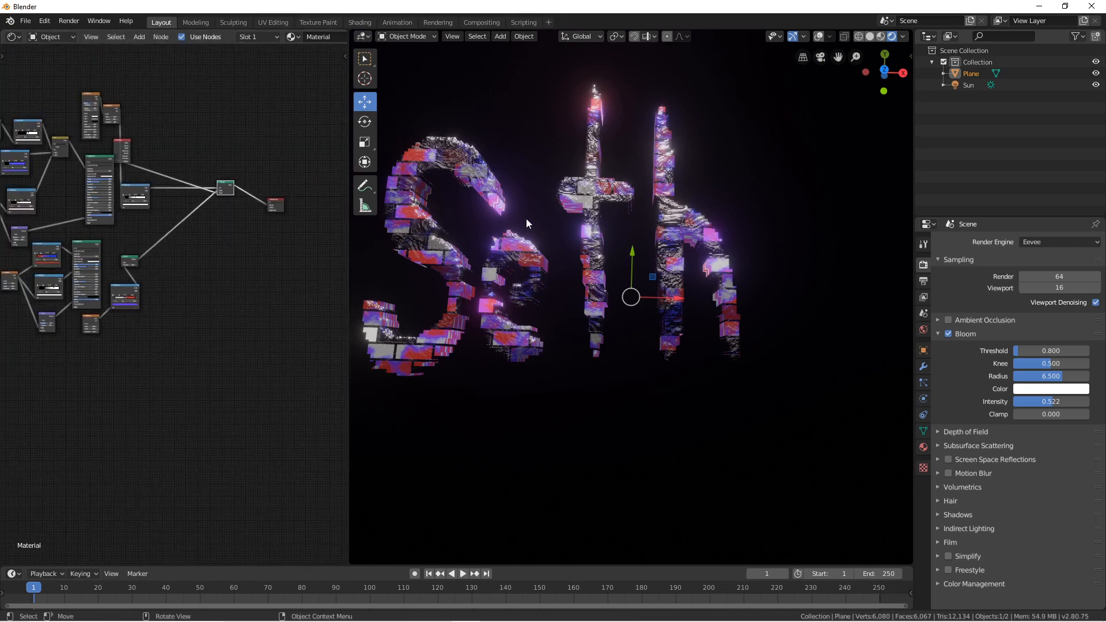
middle_click_drag(186, 222, 225, 221)
Step: Replace the Emission input of the Mix Shader with the lower Principled BSDF and link the upper Principled BSDF to its first Shader input
scroll(232, 214, "up", 5)
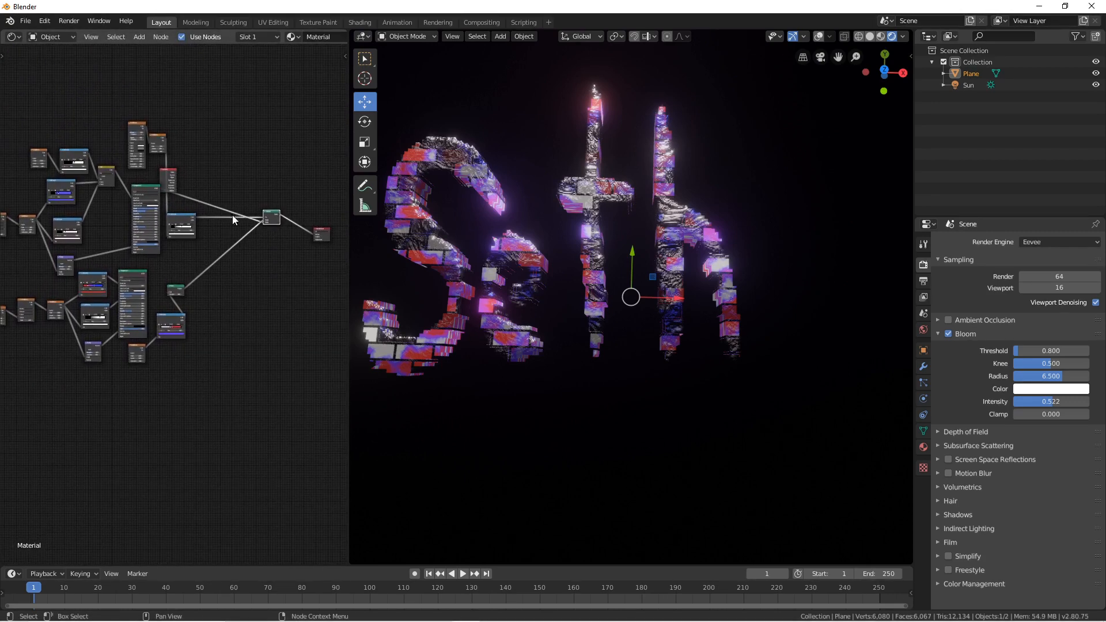
scroll(190, 226, "down", 2)
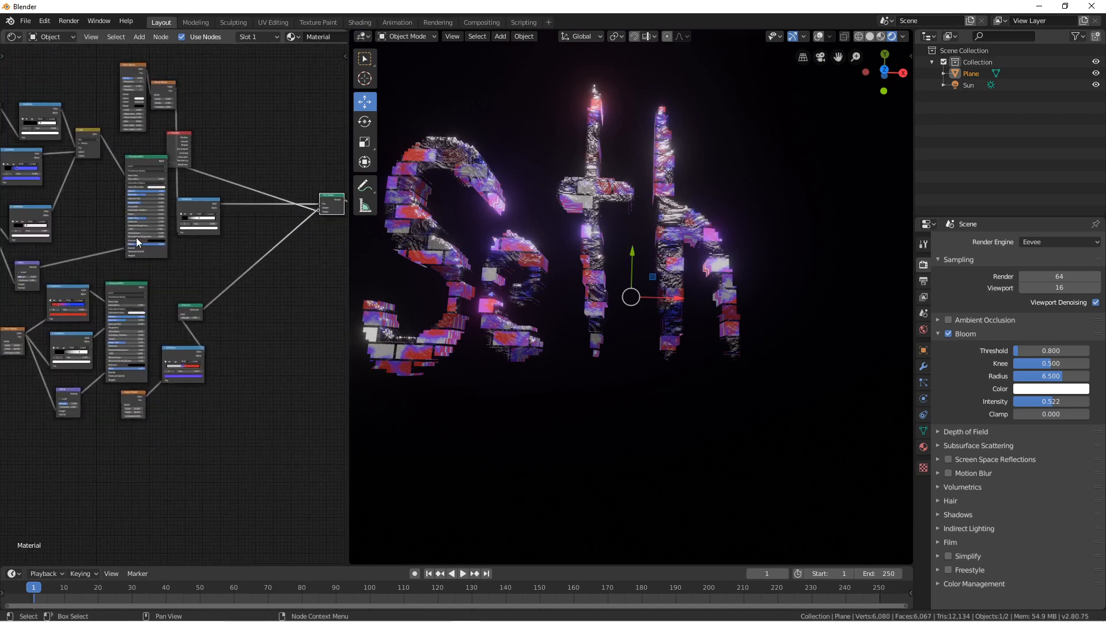
scroll(144, 369, "up", 4)
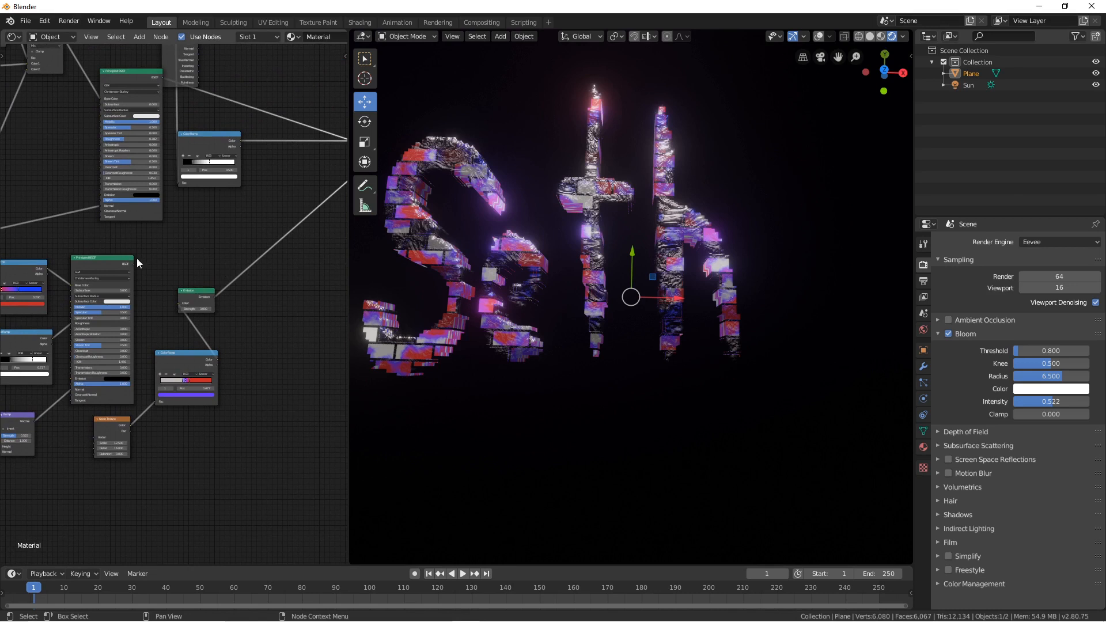
middle_click_drag(137, 258, 148, 220)
key("shift+a")
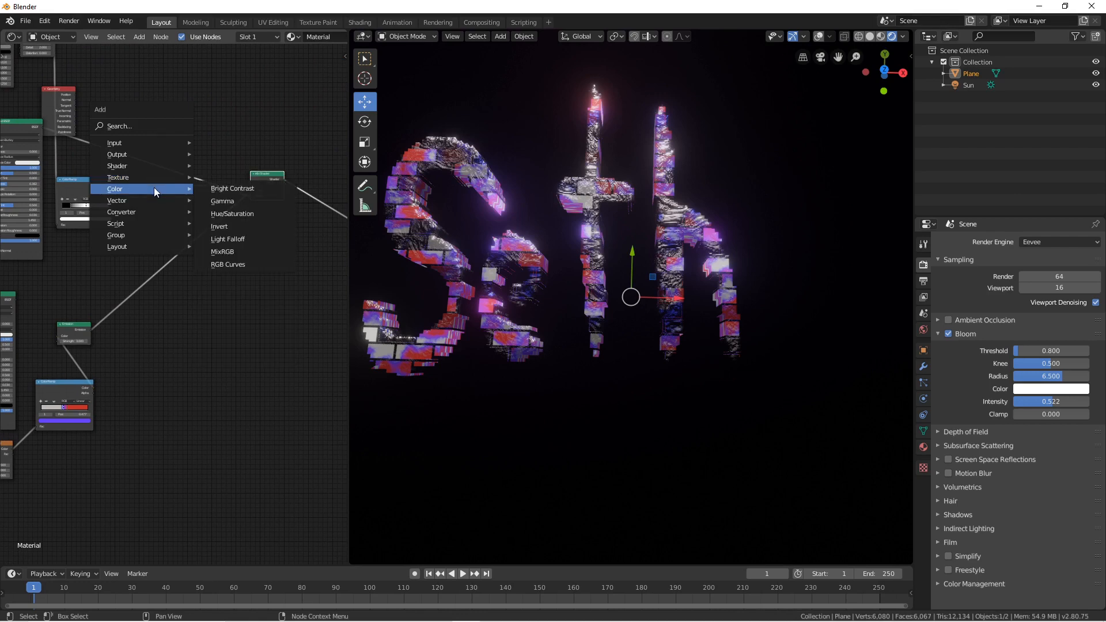
left_click_drag(19, 300, 56, 120)
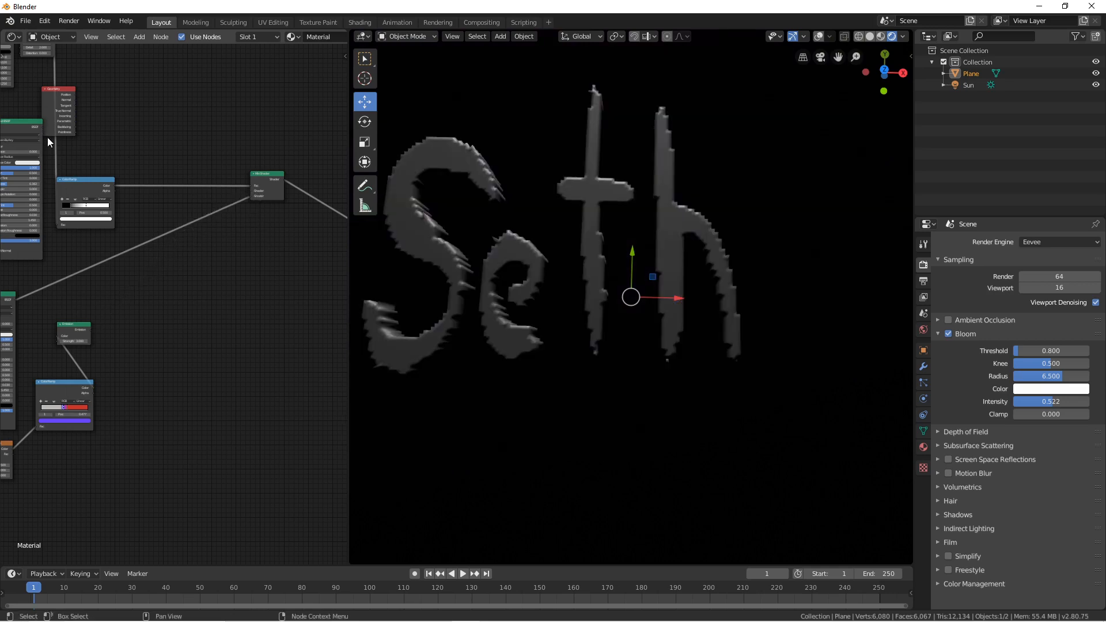
scroll(48, 137, "up", 2)
left_click_drag(50, 112, 315, 195)
mouse_move(316, 195)
left_mouse_down()
mouse_move(282, 191)
mouse_move(289, 203)
mouse_move(316, 195)
left_mouse_up()
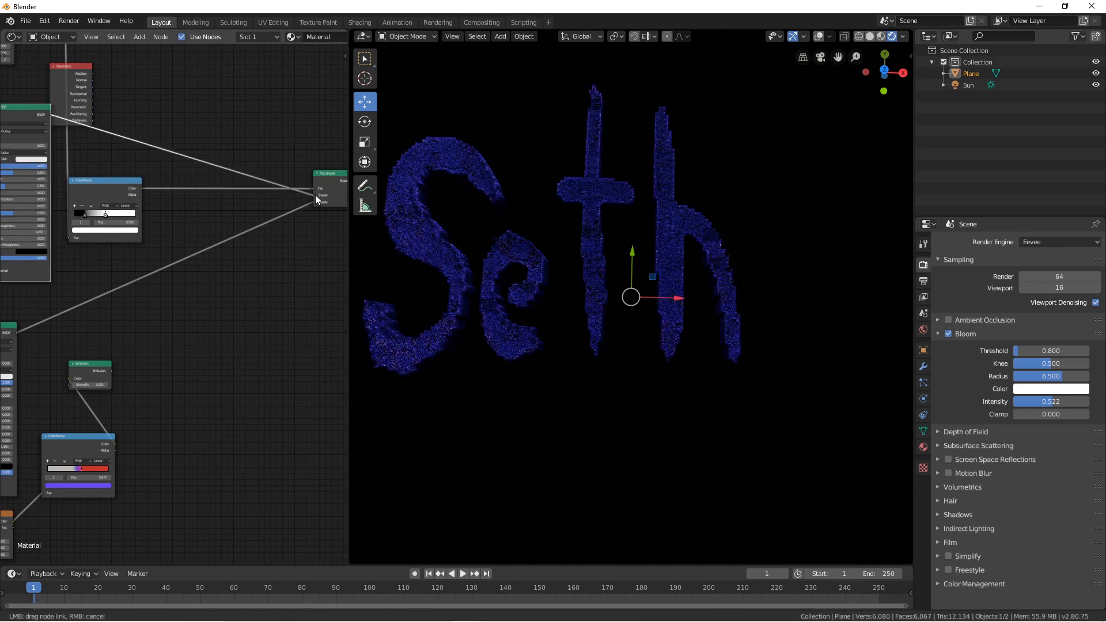
Step: Increase the Strength of the Bump node that feeds the lower Principled BSDF
scroll(254, 172, "down", 2)
middle_click_drag(243, 155, 254, 172)
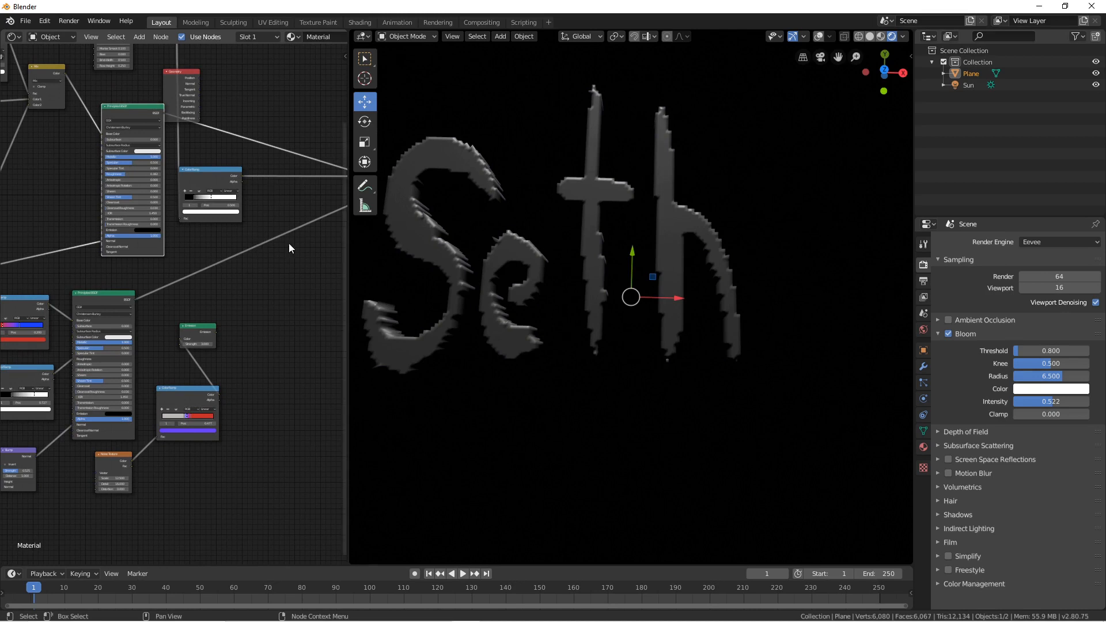
middle_click_drag(142, 262, 187, 223)
middle_click_drag(133, 293, 169, 195)
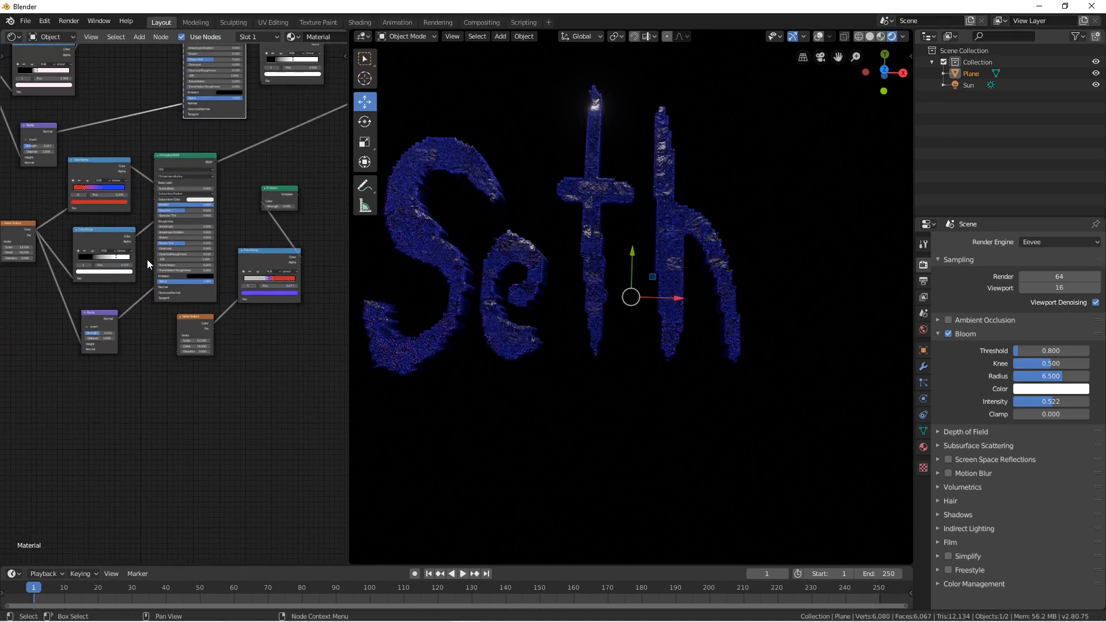
scroll(101, 345, "up", 2)
left_click_drag(67, 343, 80, 343)
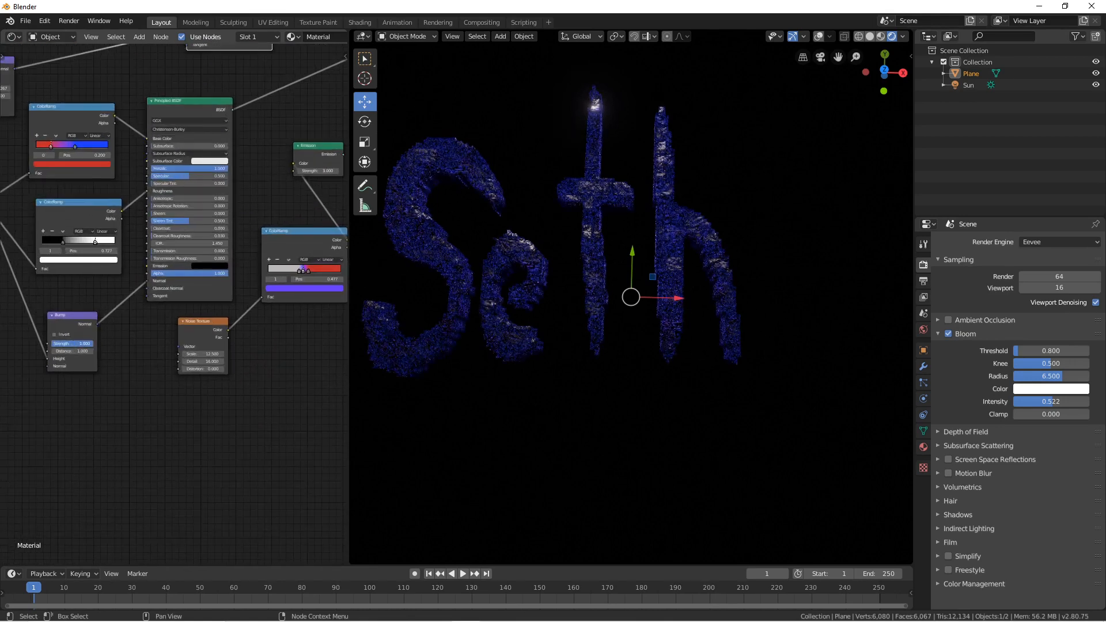
Step: Move the Geometry node aside and increase the Scale of the Noise Texture feeding the Mix Shader's ColorRamp
scroll(184, 179, "down", 2)
mouse_move(184, 179)
middle_mouse_down()
mouse_move(178, 203)
mouse_move(184, 158)
middle_mouse_up()
left_click_drag(170, 193, 247, 175)
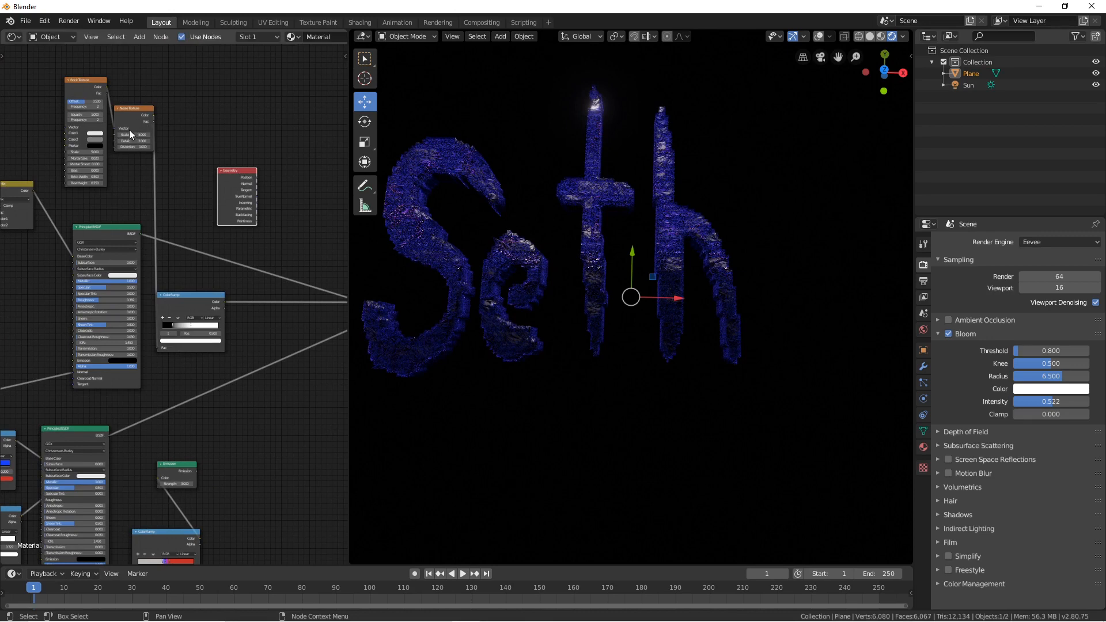
left_click_drag(133, 135, 153, 134)
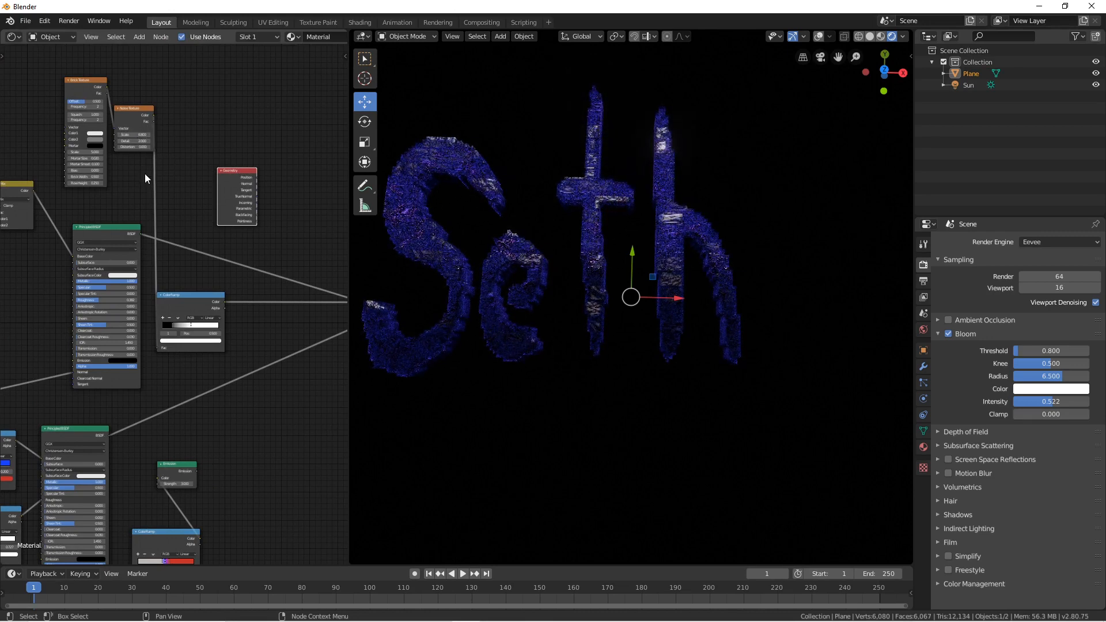
Step: Adjust the black and white stops of the Mix Shader's ColorRamp to blend the silver and blue metals softly across the lettering
mouse_move(174, 324)
left_mouse_down()
mouse_move(211, 327)
mouse_move(192, 325)
left_mouse_up()
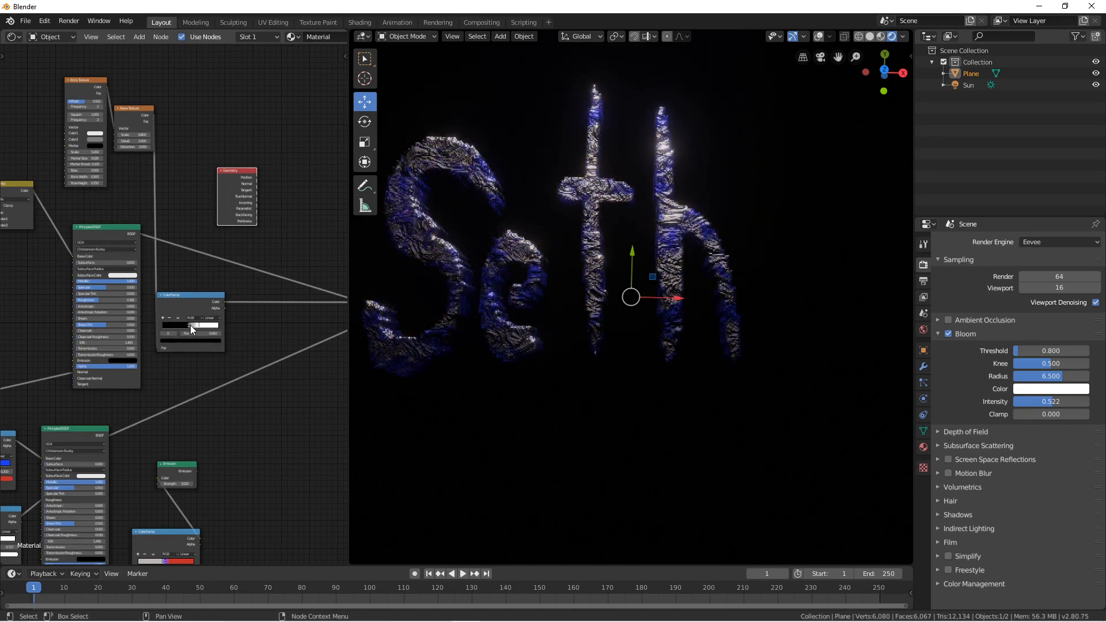
scroll(581, 213, "up", 2)
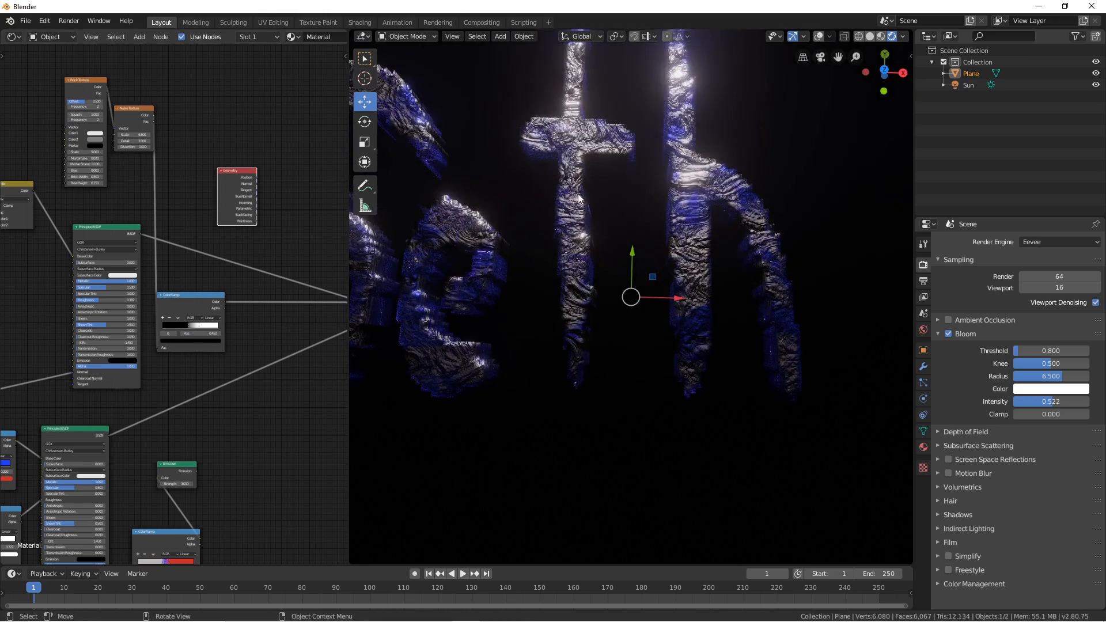
left_click_drag(191, 326, 176, 324)
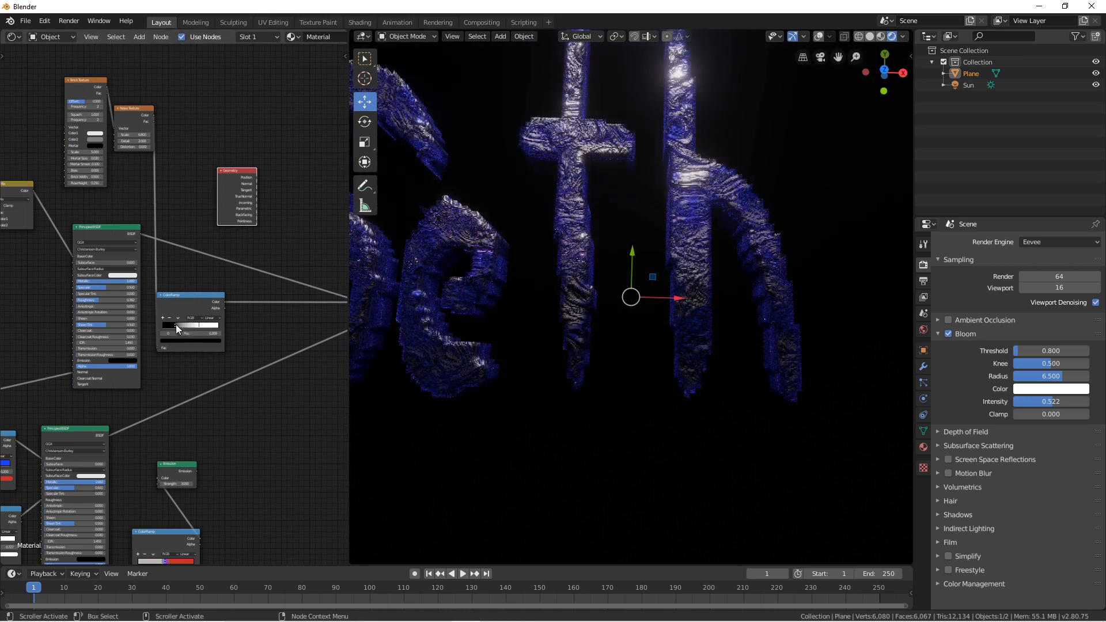
left_click(188, 324)
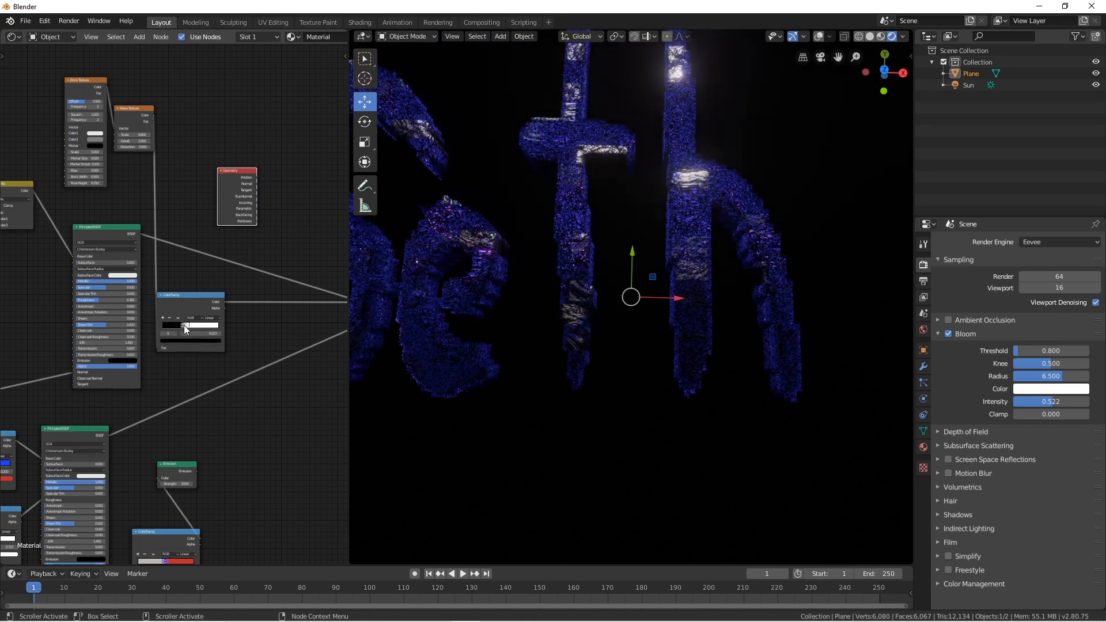
left_click_drag(175, 326, 172, 326)
left_click(190, 326)
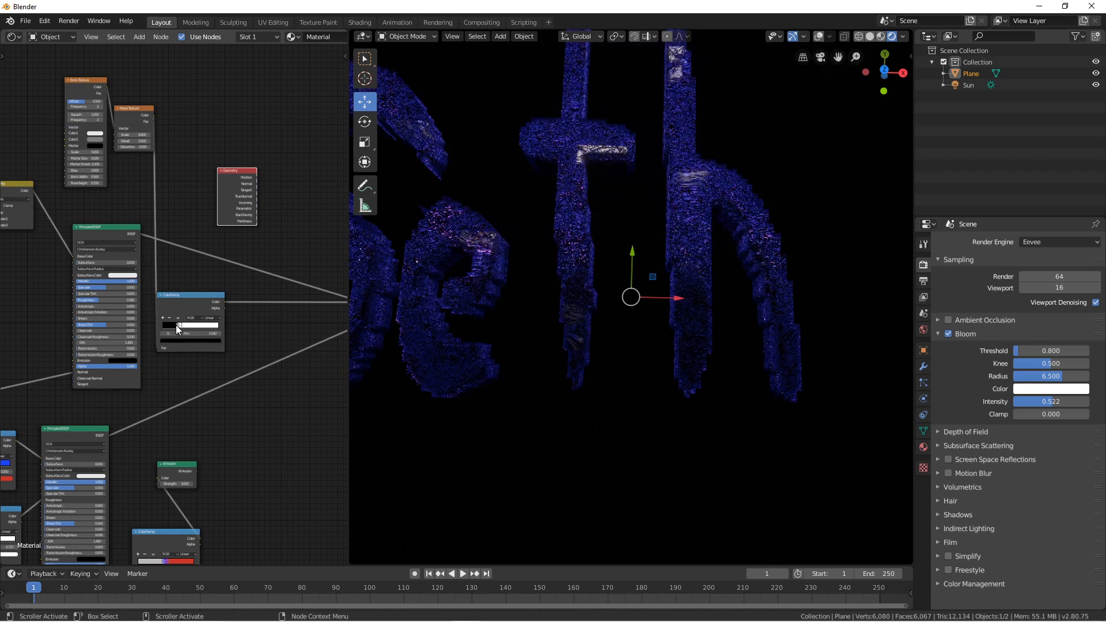
left_click_drag(178, 328, 198, 328)
scroll(512, 271, "down", 5)
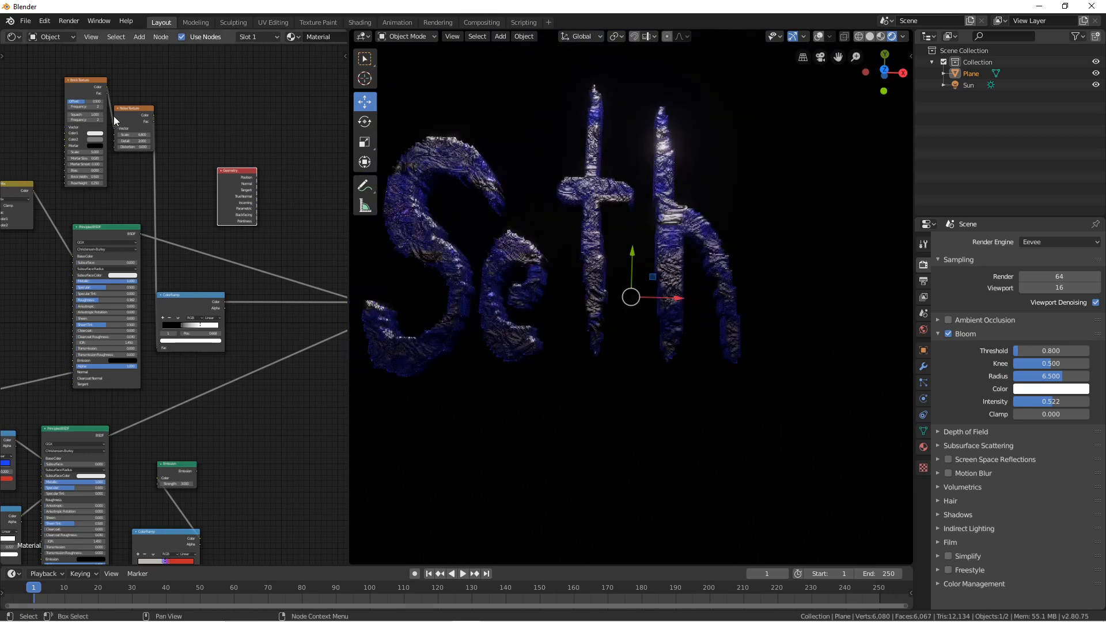
Step: Lower the Scale of the Noise Texture feeding the Mix Shader's ColorRamp and bring the ramp's black stop closer to the white one
scroll(132, 104, "up", 1)
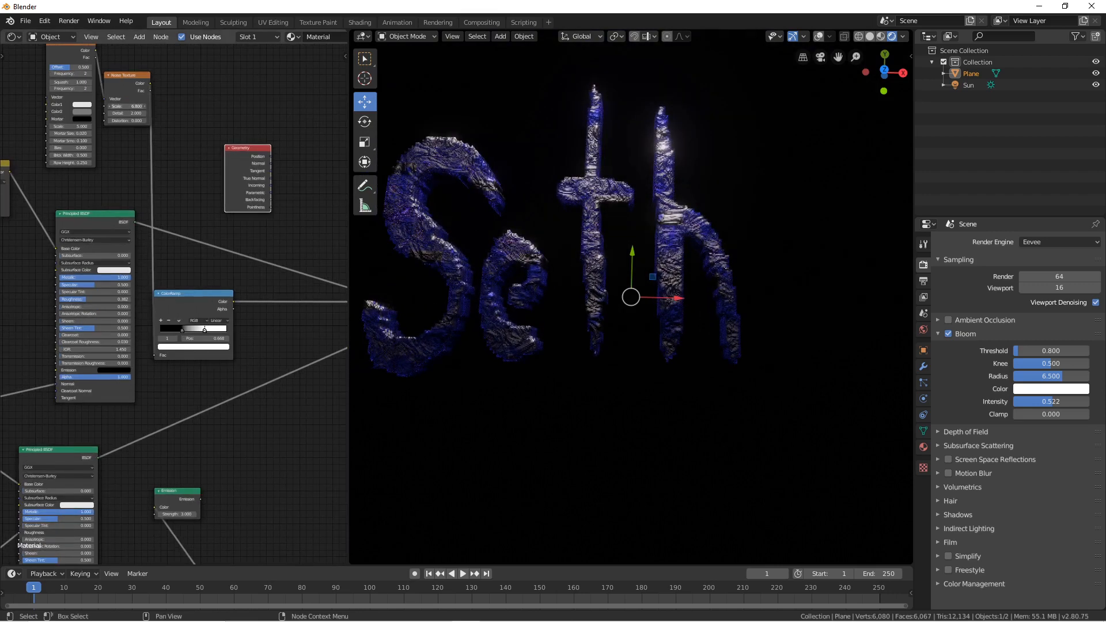
left_click_drag(127, 106, 91, 106)
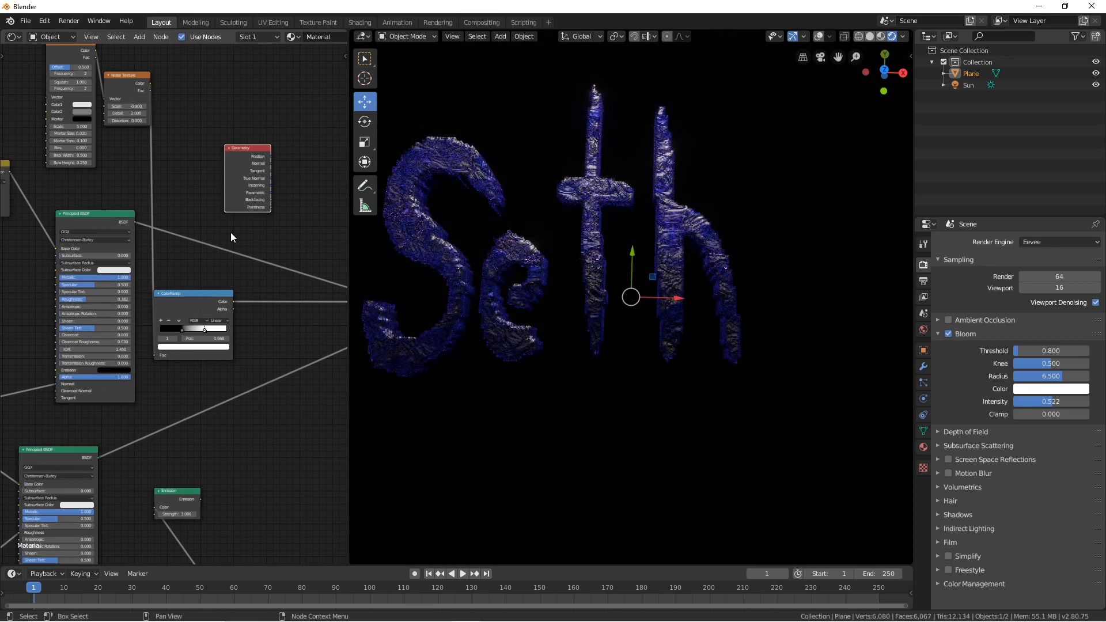
left_click_drag(182, 330, 206, 333)
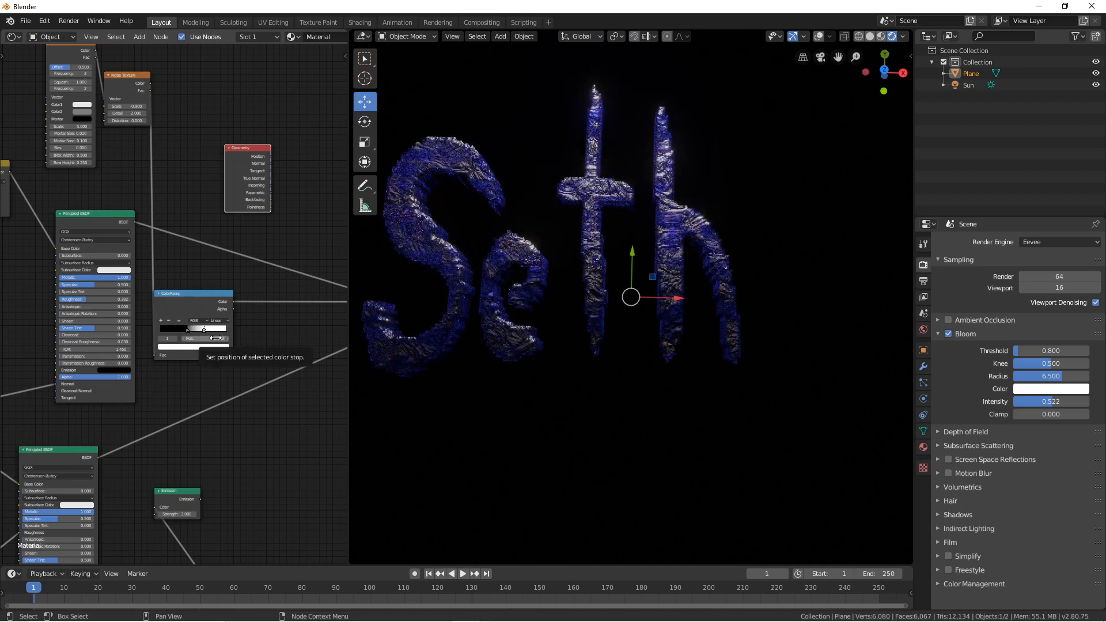
Step: Insert a keyframe at frame 1 on the position of the ColorRamp's white stop and enlarge the timeline area
key("i")
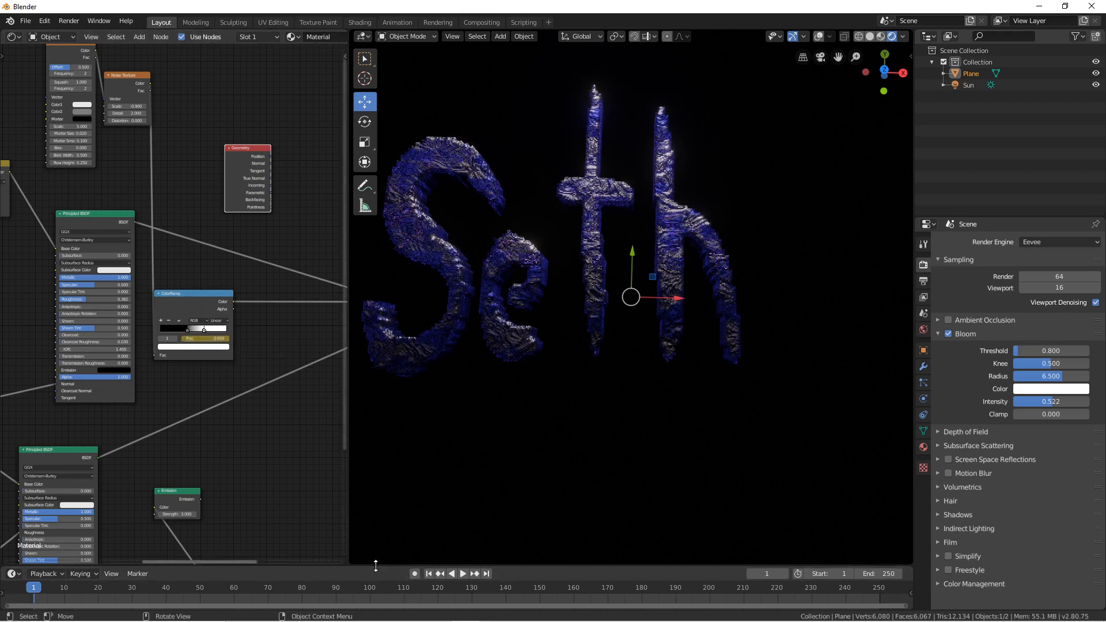
left_click_drag(375, 565, 379, 432)
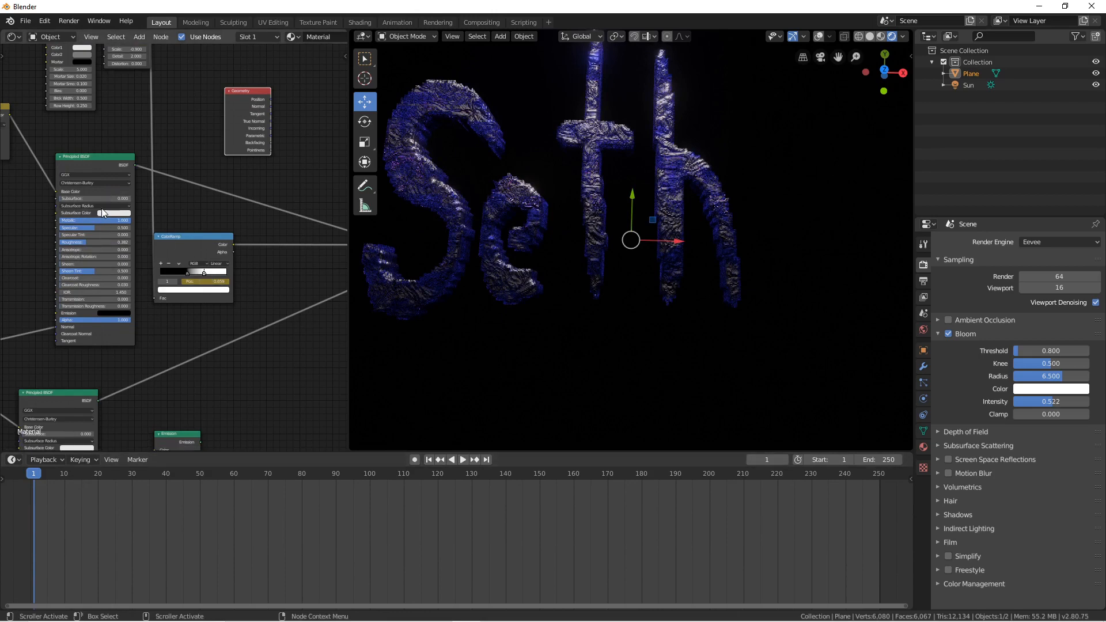
scroll(101, 208, "up", 4, "ctrl")
scroll(120, 181, "down", 2)
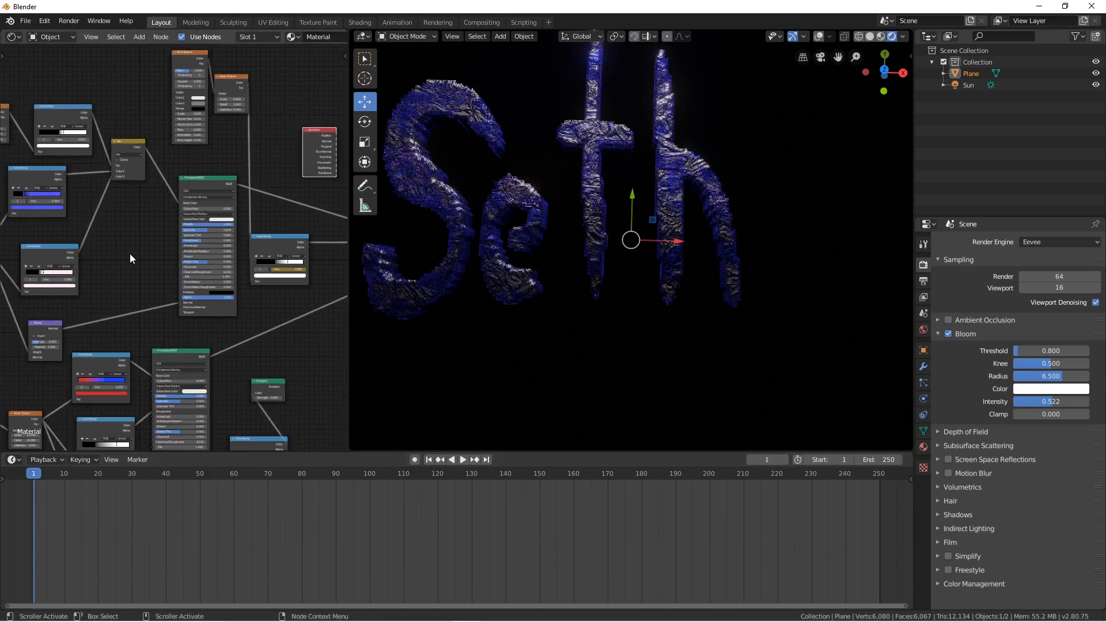
scroll(201, 221, "down", 2, "ctrl")
scroll(294, 304, "up", 4)
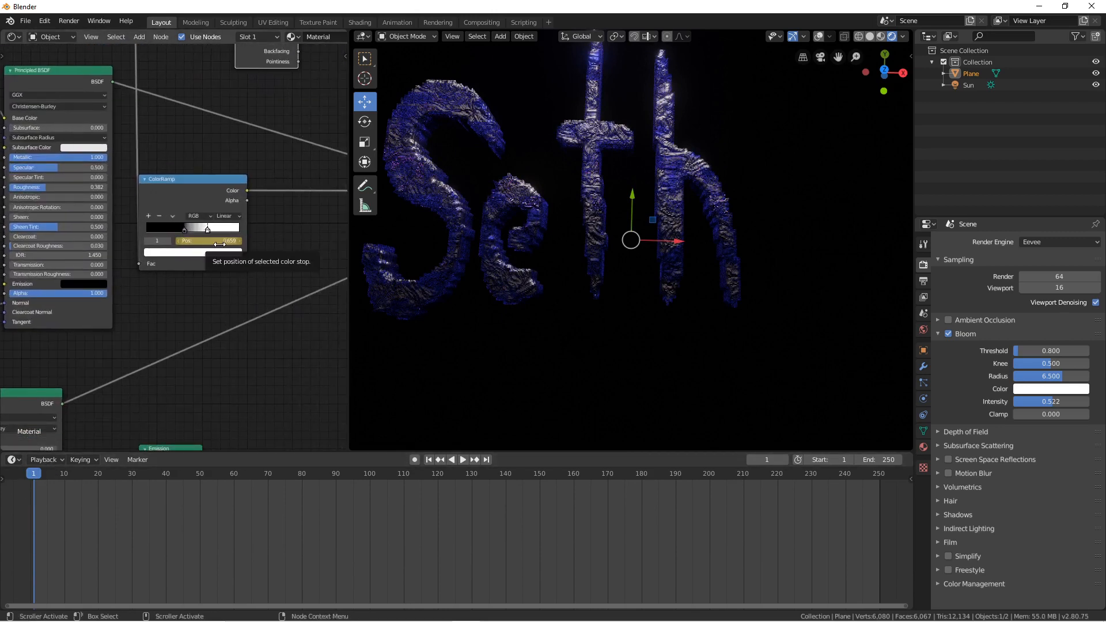
Step: At frame 91, move the ColorRamp's black stop to the ramp's start and keyframe its white stop at position 0.536
left_click_drag(54, 479, 339, 478)
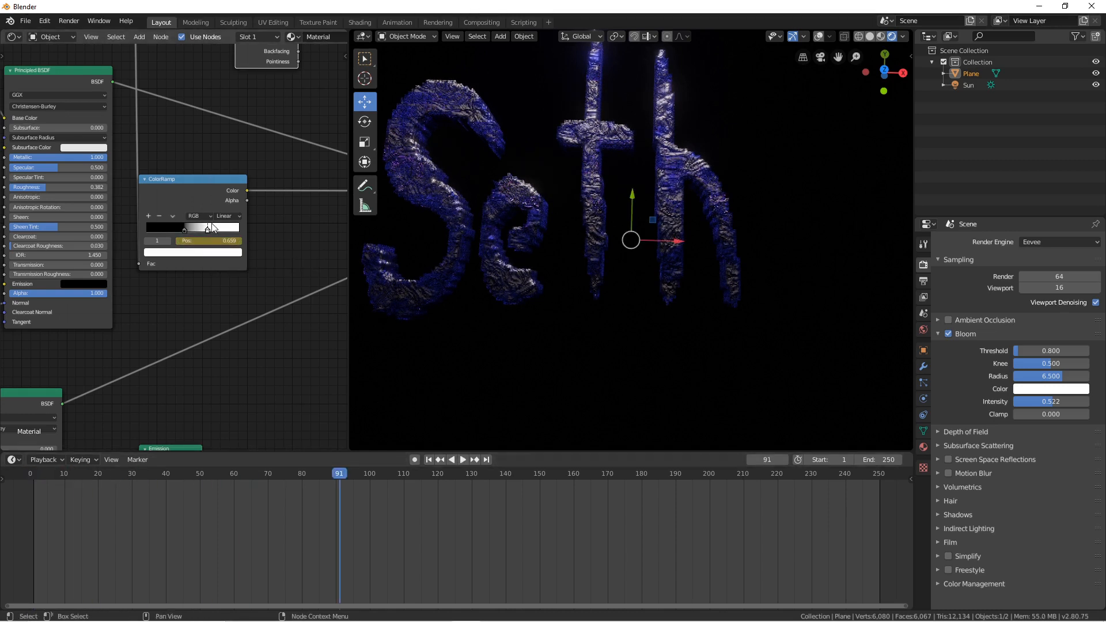
left_click_drag(209, 228, 126, 229)
left_click_drag(228, 230, 197, 252)
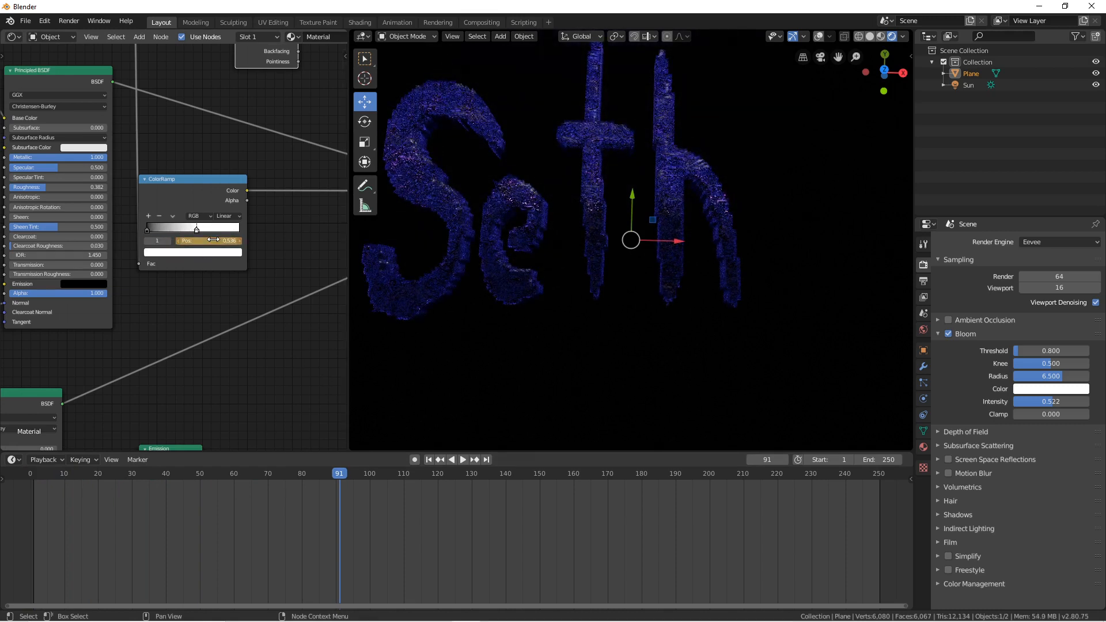
left_click(1039, 240)
left_click(1039, 241)
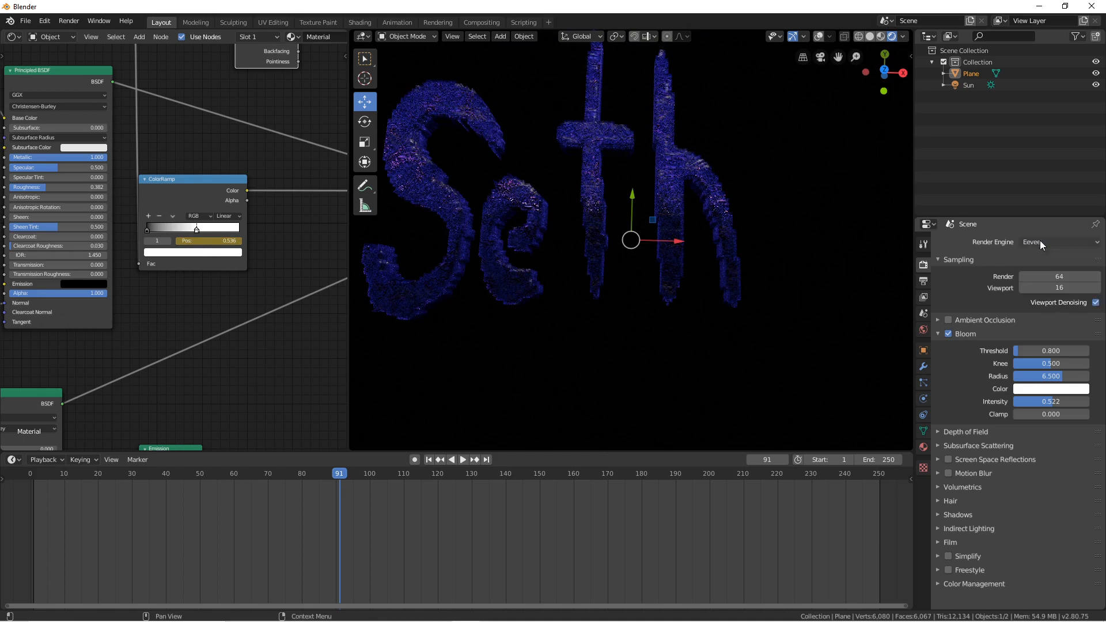
Step: Play the animation, return to frame 0 and keyframe the ColorRamp's white stop at position 0.305
key("space")
left_click_drag(300, 473, 56, 464)
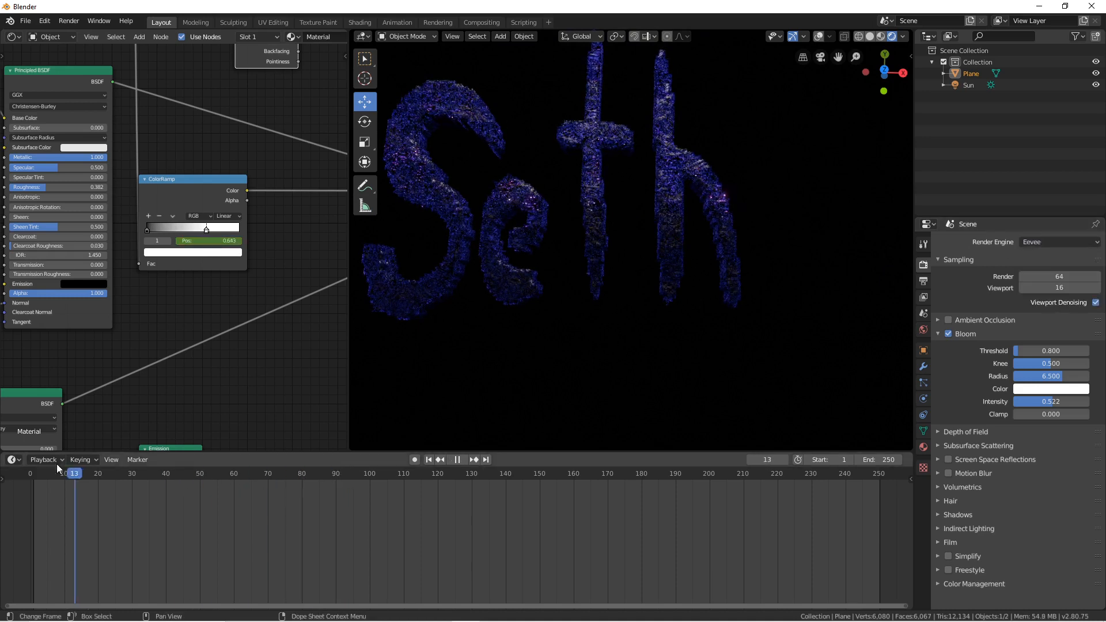
key("Escape")
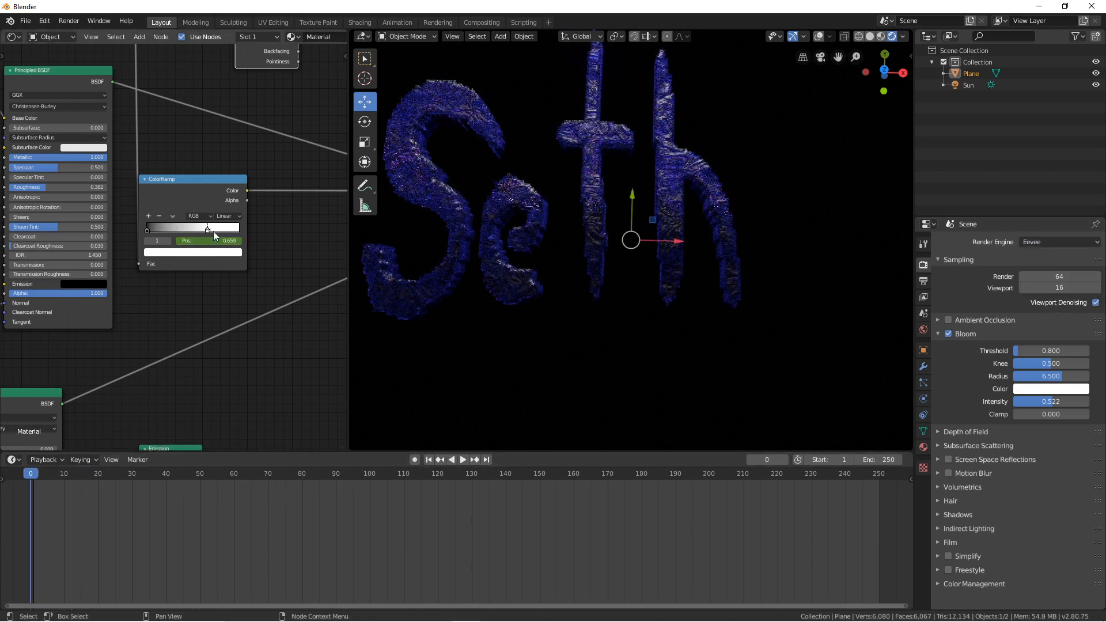
left_click_drag(206, 227, 181, 227)
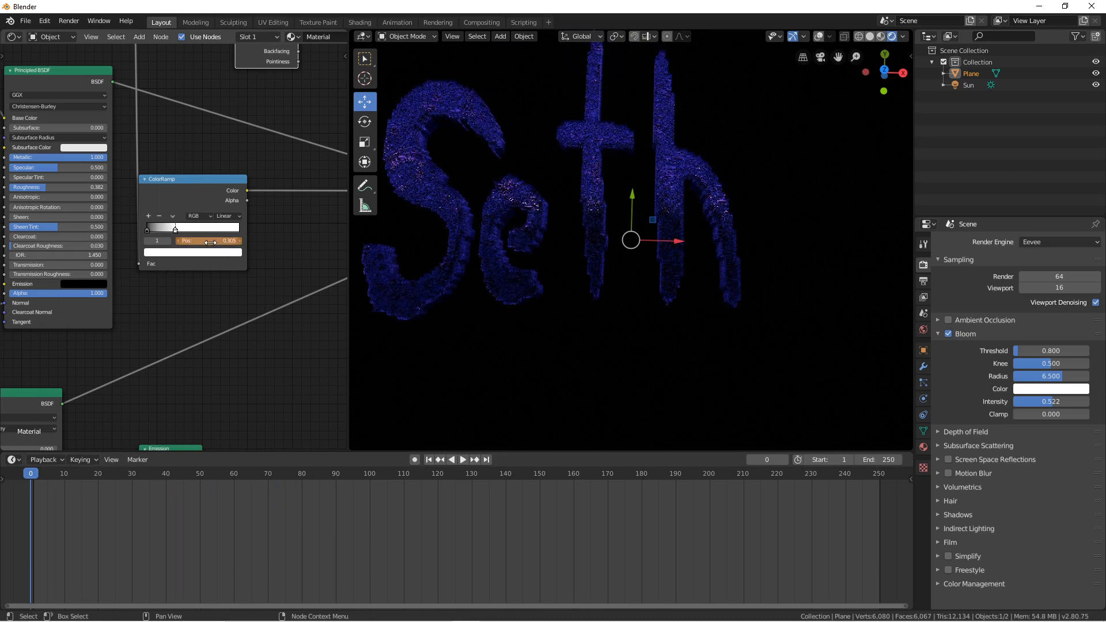
Step: At frame 85, keyframe the ColorRamp's white stop at a position of about 0.88
left_click_drag(195, 474, 318, 475)
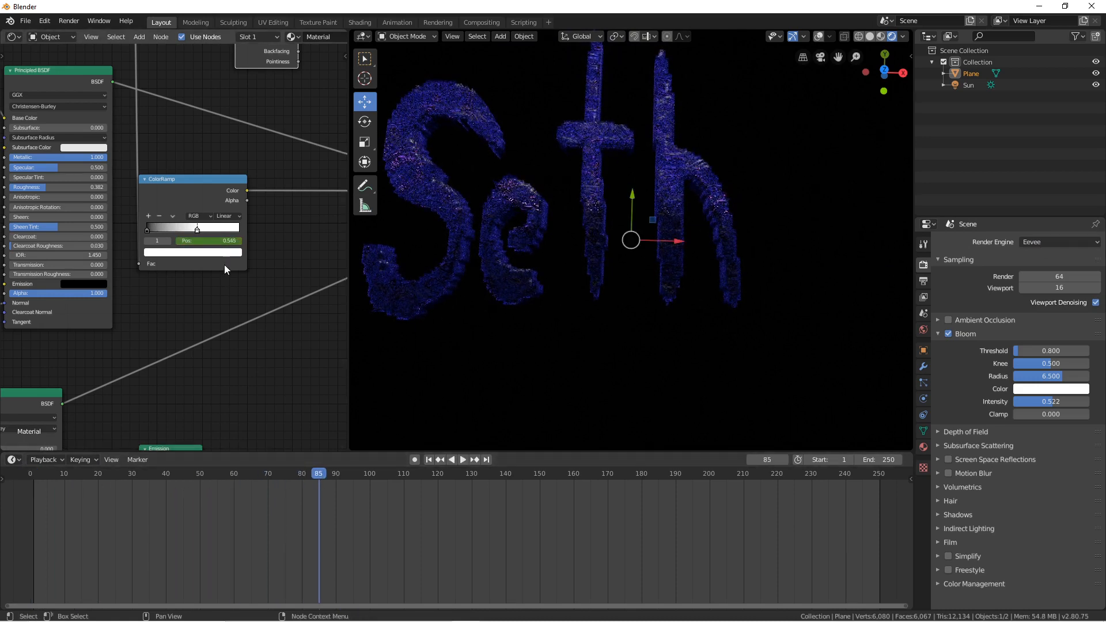
left_click_drag(197, 228, 229, 228)
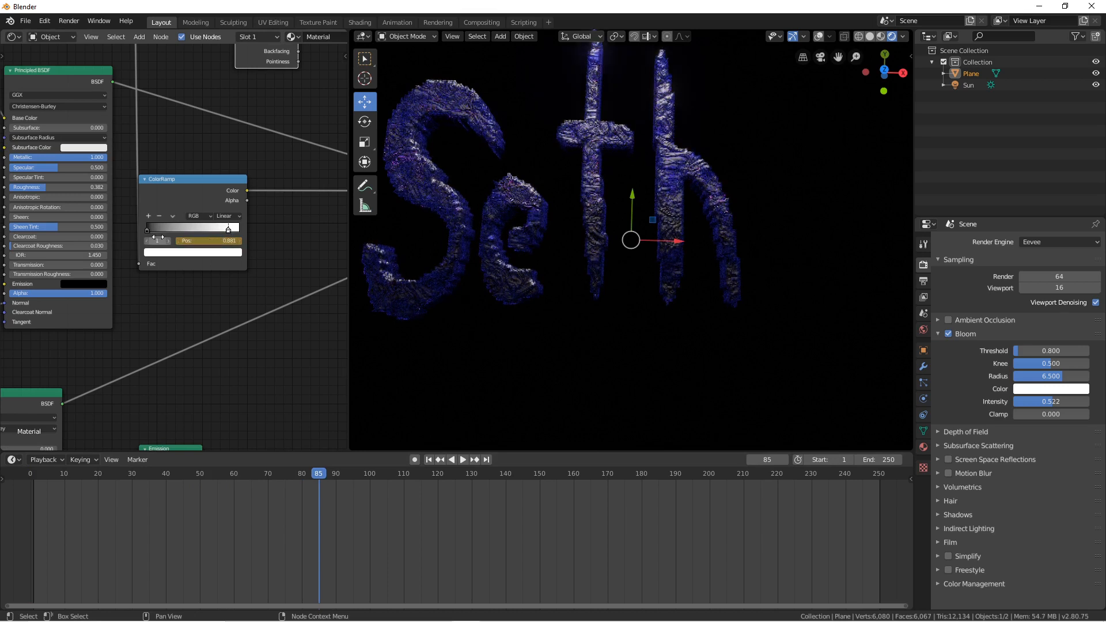
key("i")
Step: Keyframe the ColorRamp's black stop at position 0.232 on frame 1 and at about 0.51 on frame 103
key("space")
left_click_drag(313, 479, 33, 474)
key("space")
mouse_move(152, 225)
left_mouse_down()
mouse_move(181, 228)
mouse_move(171, 229)
left_mouse_up()
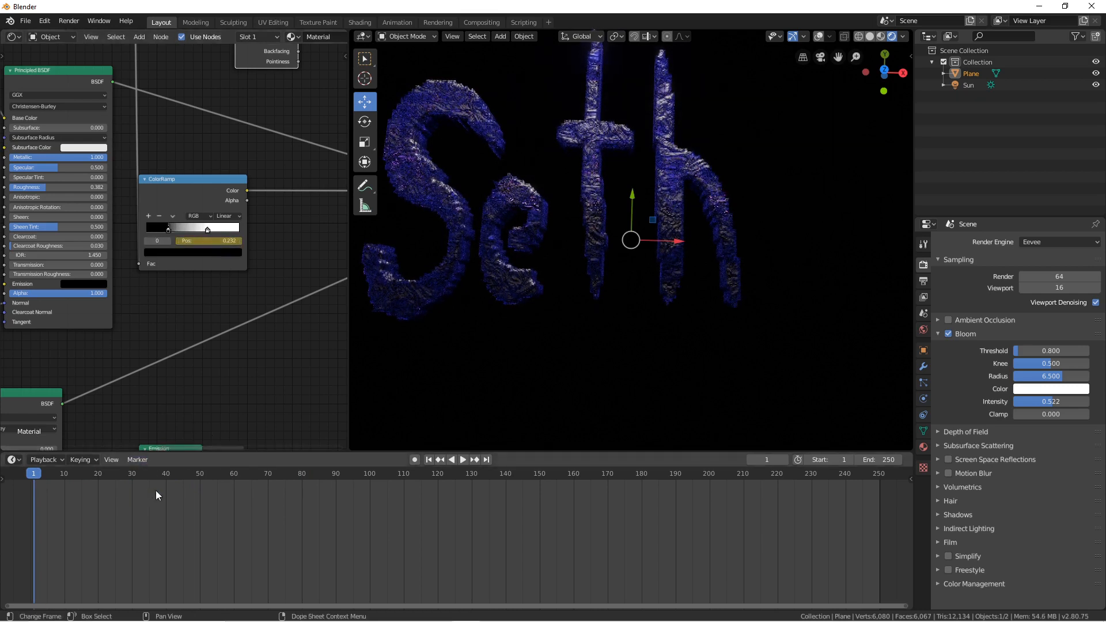
left_click_drag(153, 492, 377, 474)
left_click_drag(168, 226, 194, 228)
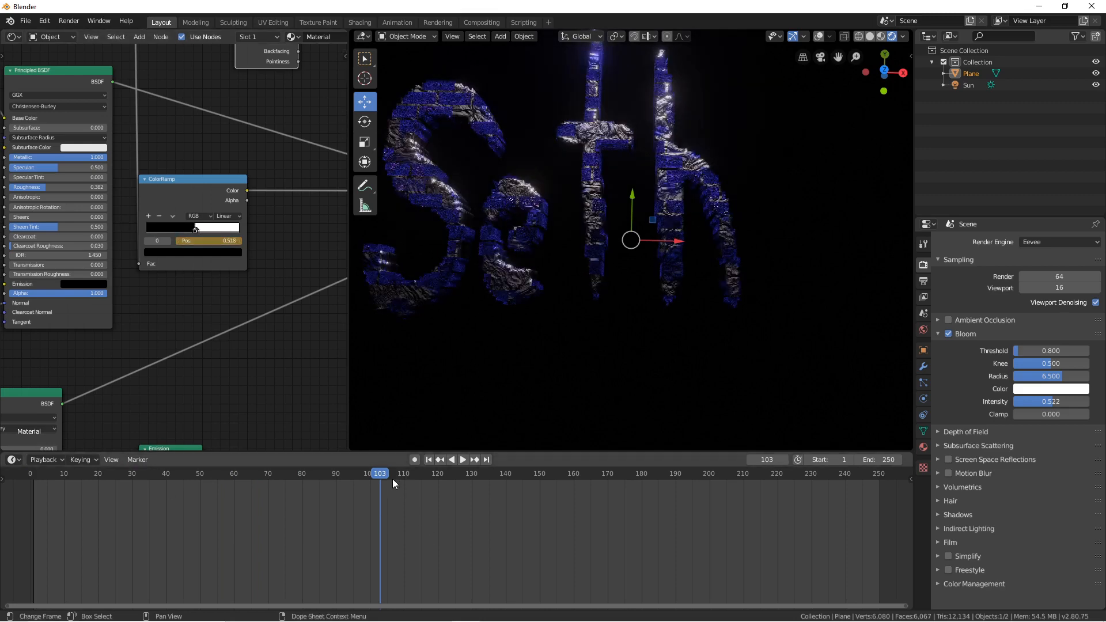
Step: Play the animation from the start to preview the moving ColorRamp stops on the lettering
left_click_drag(378, 478, 33, 478)
key("space")
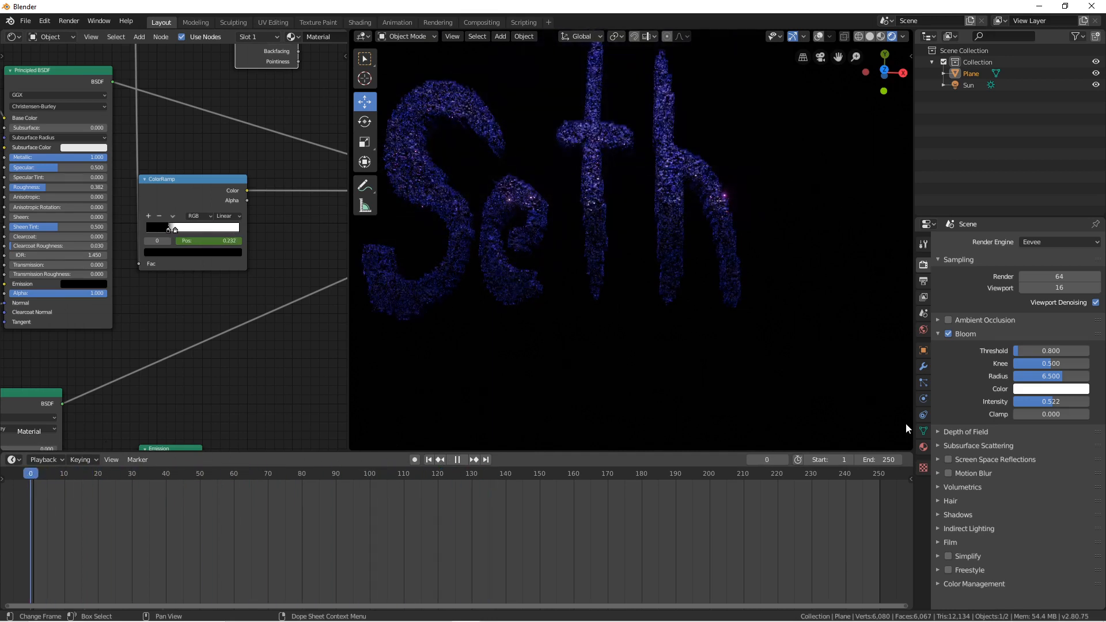
key("Escape")
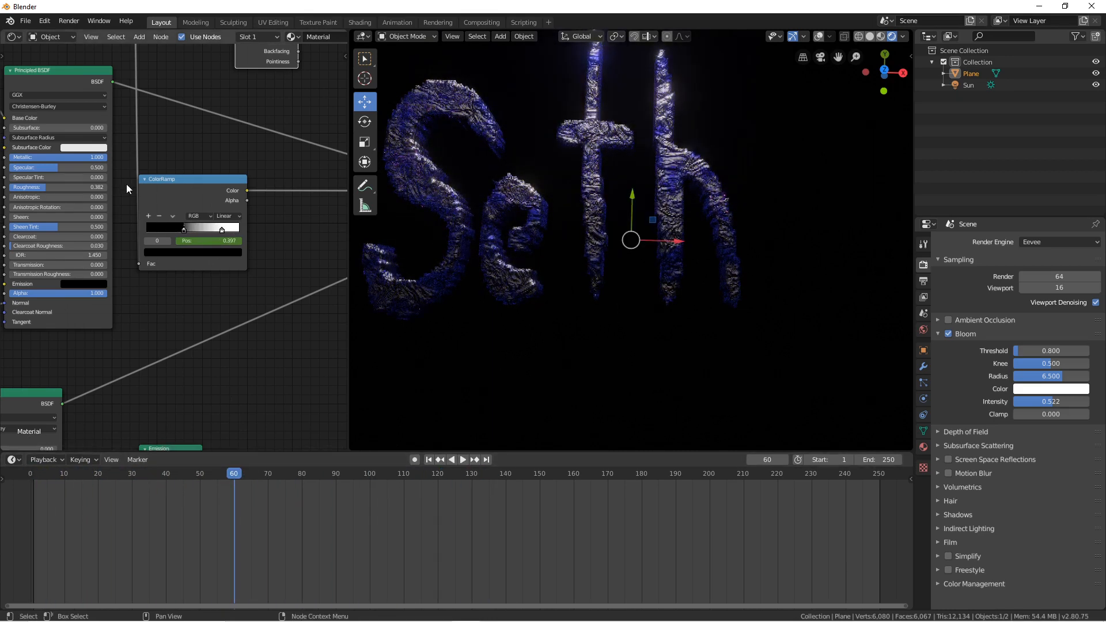
Step: At frame 0, keyframe the blue stop colour of the ColorRamp feeding the Mix node's Color1
middle_click_drag(126, 184, 249, 247)
scroll(249, 248, "down", 3)
middle_click_drag(103, 225, 222, 198)
scroll(199, 244, "down", 3)
scroll(145, 271, "up", 2)
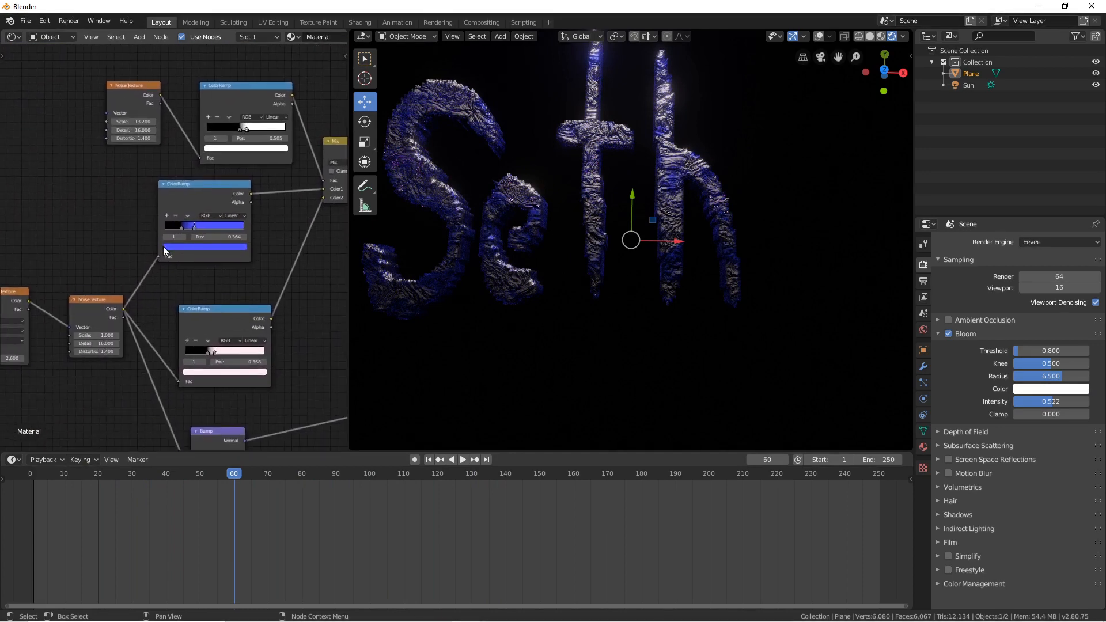
left_click_drag(41, 473, 28, 461)
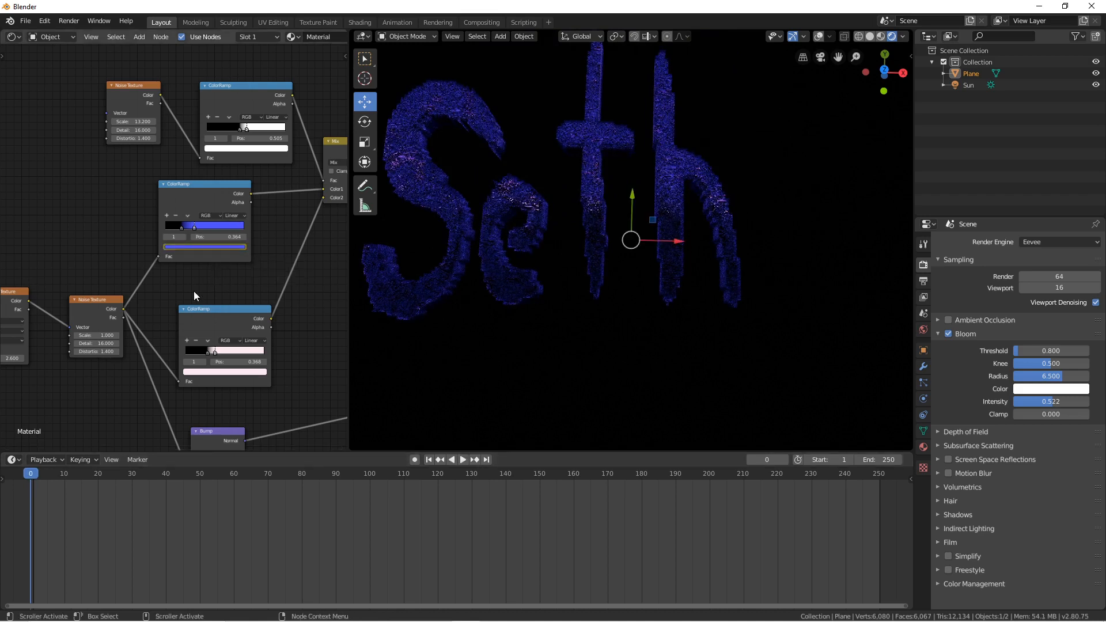
Step: At frame 67, change the blue stop of the ColorRamp feeding Color1 to red and keyframe its colour
left_click_drag(64, 471, 257, 474)
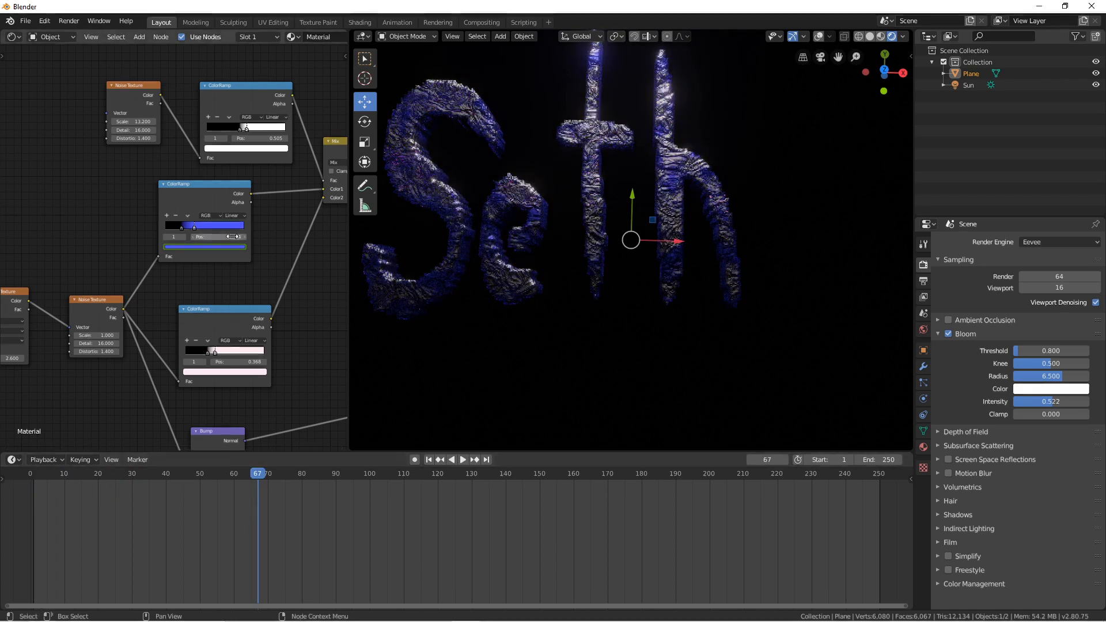
left_click(215, 247)
left_click_drag(215, 195, 196, 191)
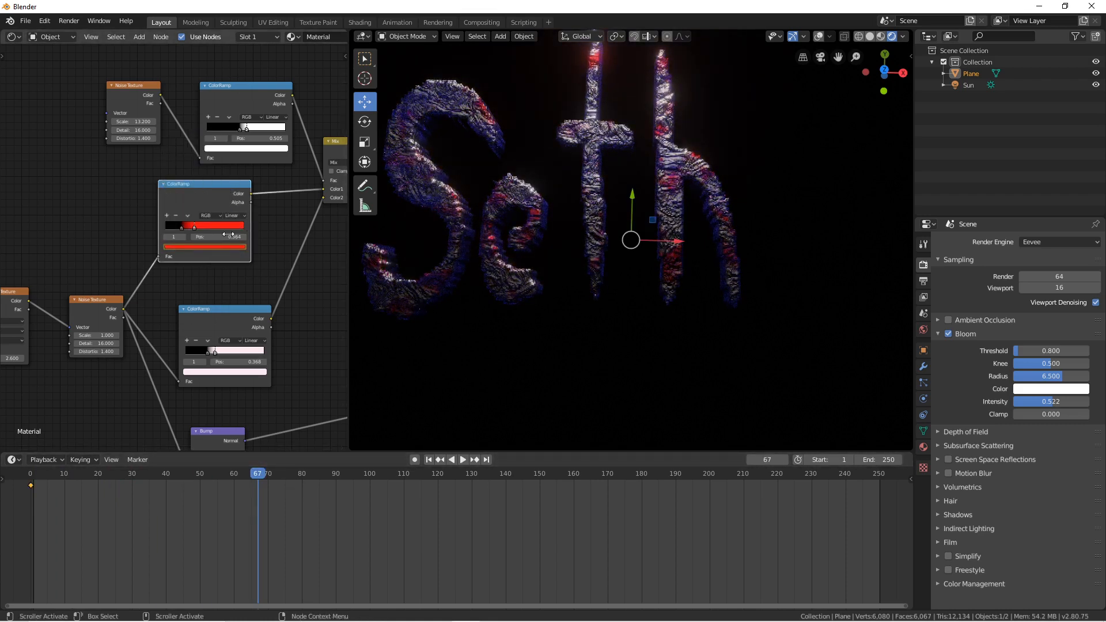
key("i")
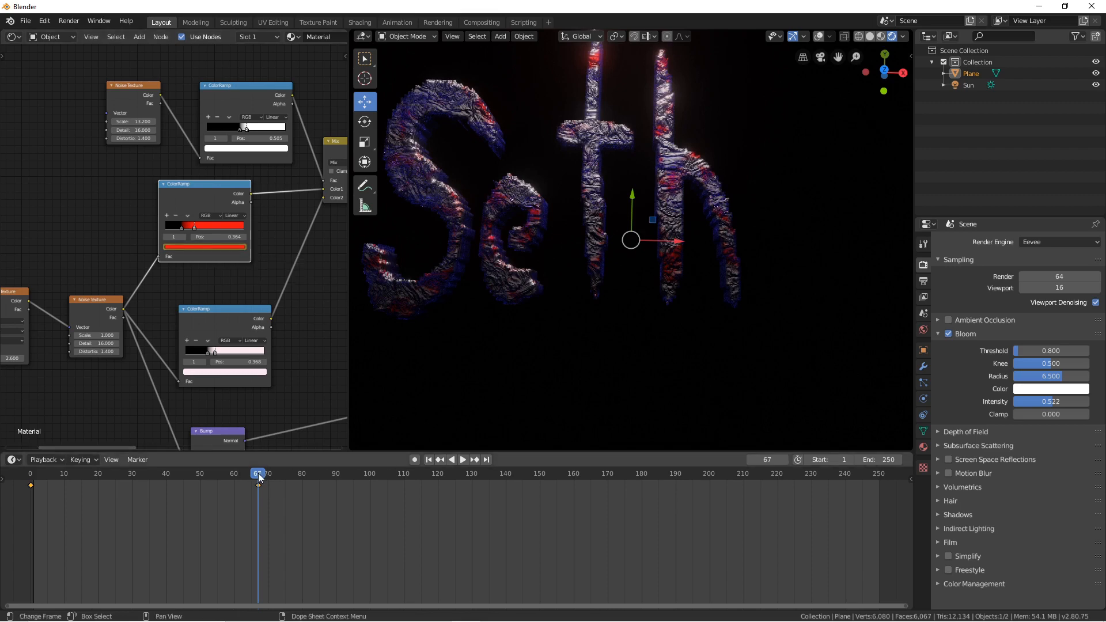
Step: At frame 108, keyframe the Strength of the Bump node below the pink ColorRamp at 0.267
key("shift+ctrl+space")
left_click_drag(69, 478, 396, 438)
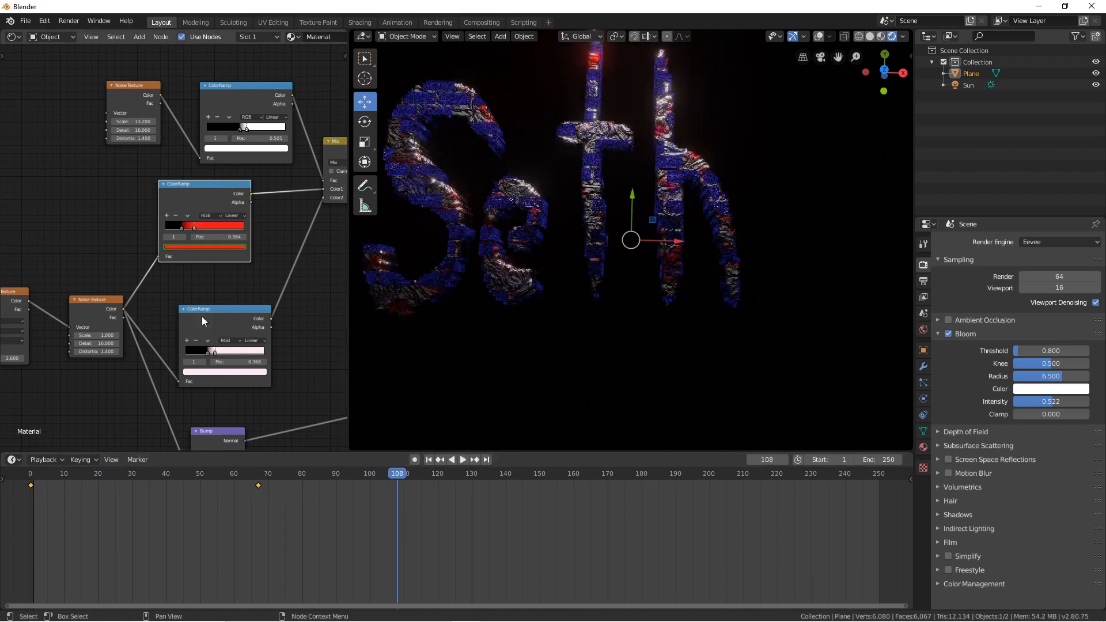
middle_click_drag(255, 349, 233, 185)
scroll(250, 294, "up", 5)
middle_click_drag(257, 294, 259, 253)
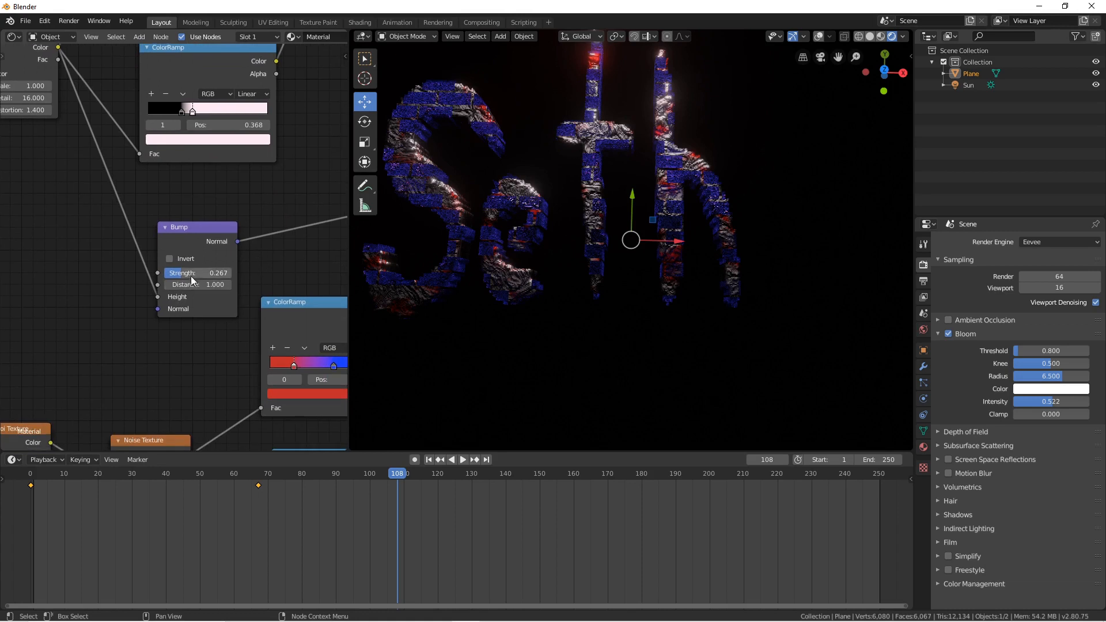
key("i")
Step: At frame 0, set the Bump node's Strength to 0.525 and scrub through the timeline to check the animation
left_click(199, 480)
key("space")
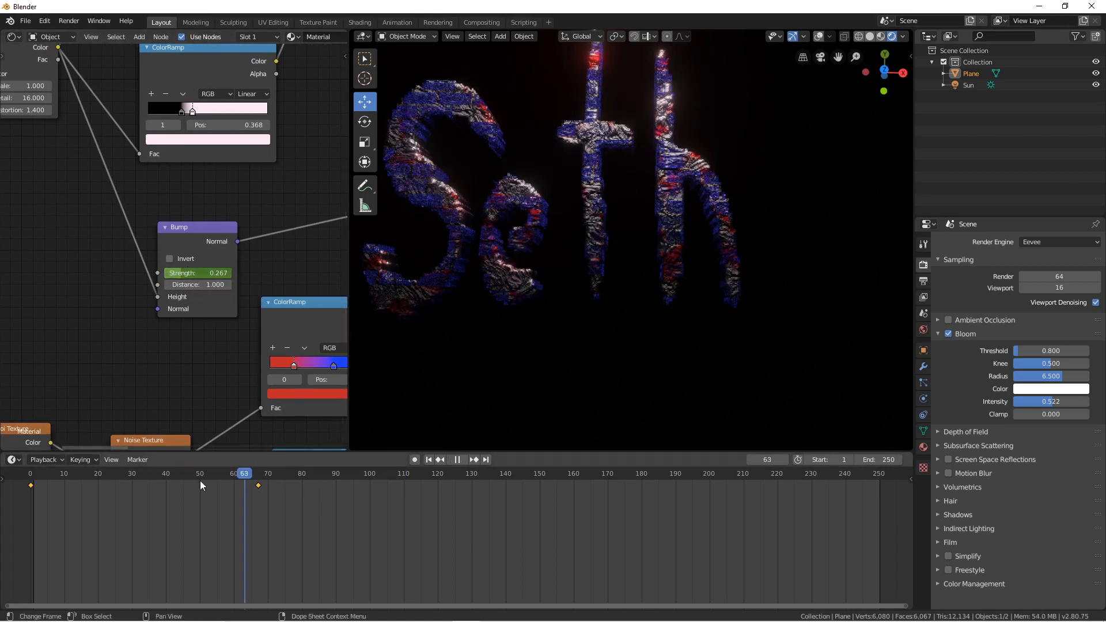
key("shift+Left")
key("space")
left_click_drag(197, 272, 219, 273)
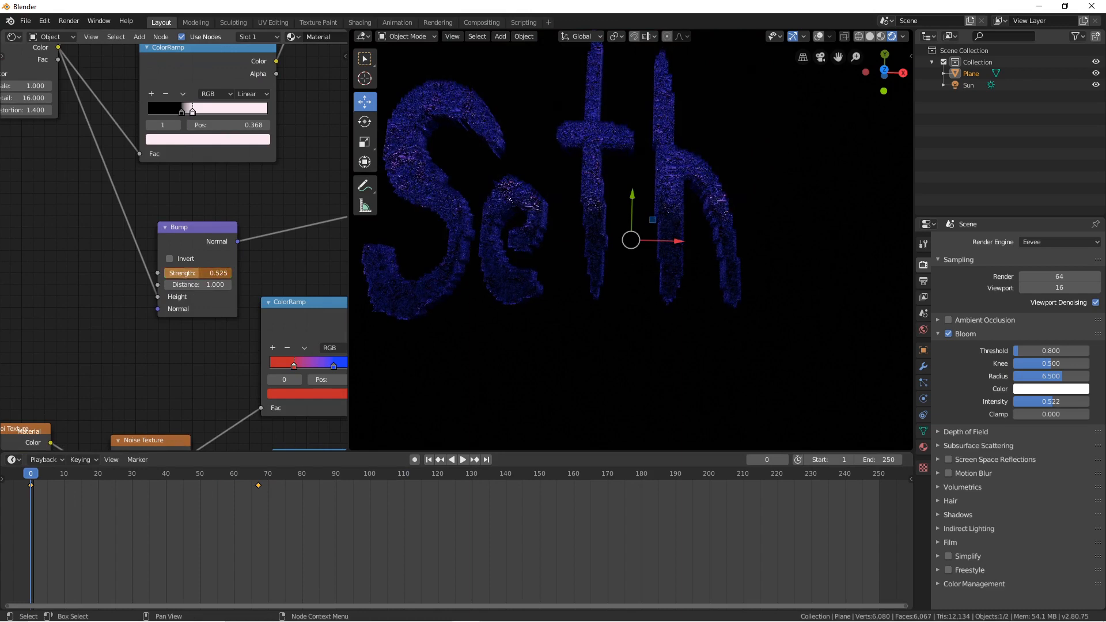
left_click_drag(32, 475, 479, 444)
scroll(171, 340, "down", 3)
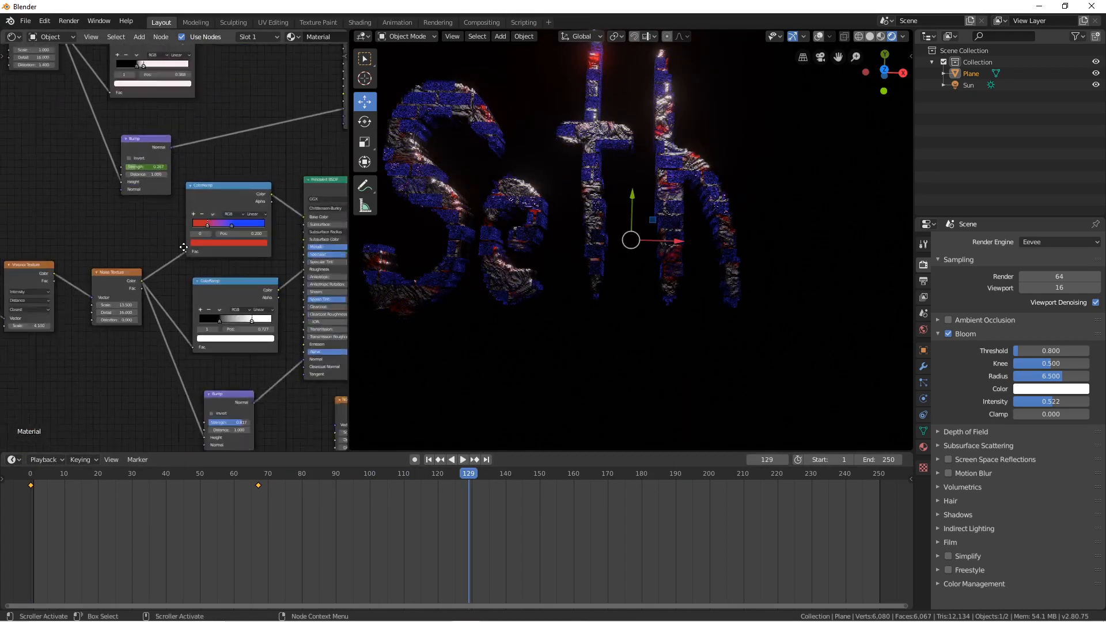
middle_click_drag(171, 340, 148, 284)
scroll(147, 277, "down", 2)
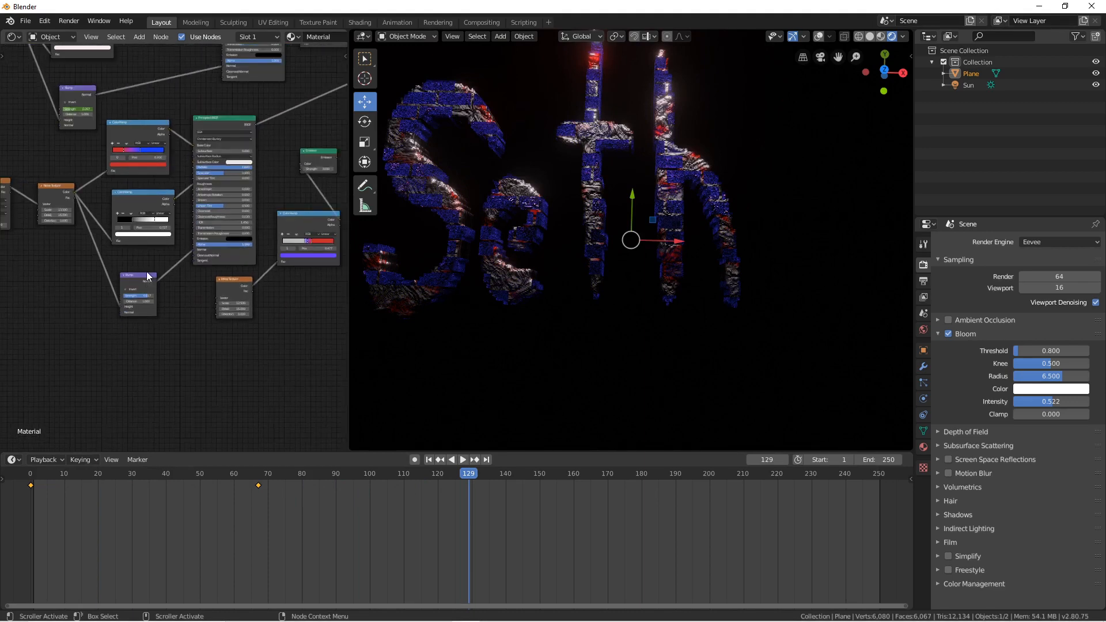
scroll(547, 199, "down", 3)
scroll(547, 199, "up", 3)
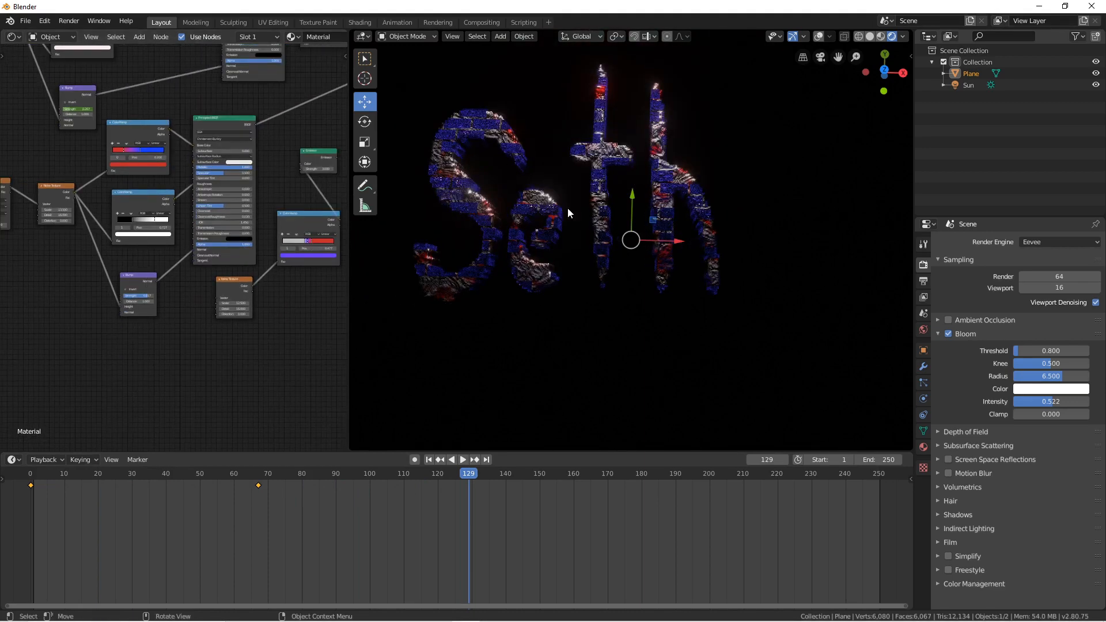
Step: Try a Displace modifier on the lettering and remove it
left_click(924, 367)
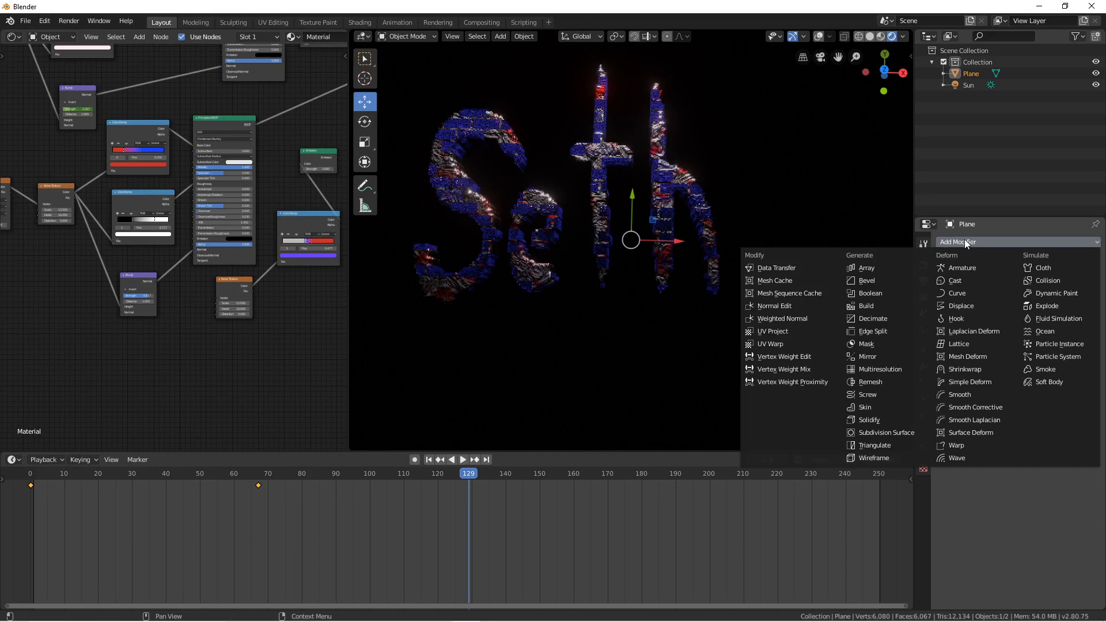
left_click(972, 305)
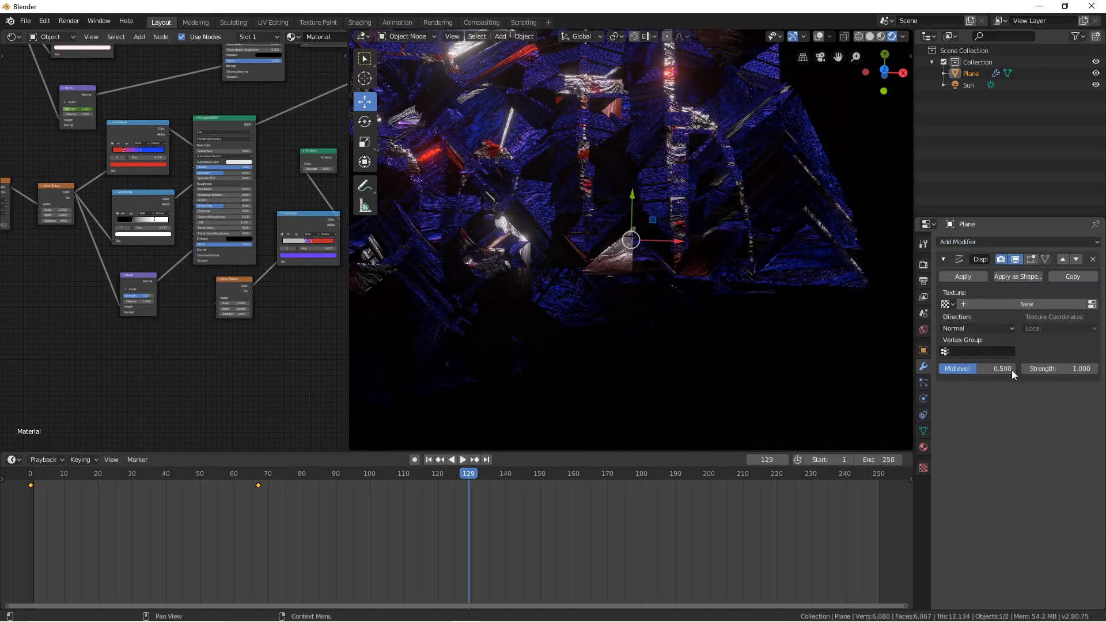
left_click(1093, 260)
Step: Add a Simple Deform modifier to the lettering and show the viewport in solid shading with overlays
left_click(969, 240)
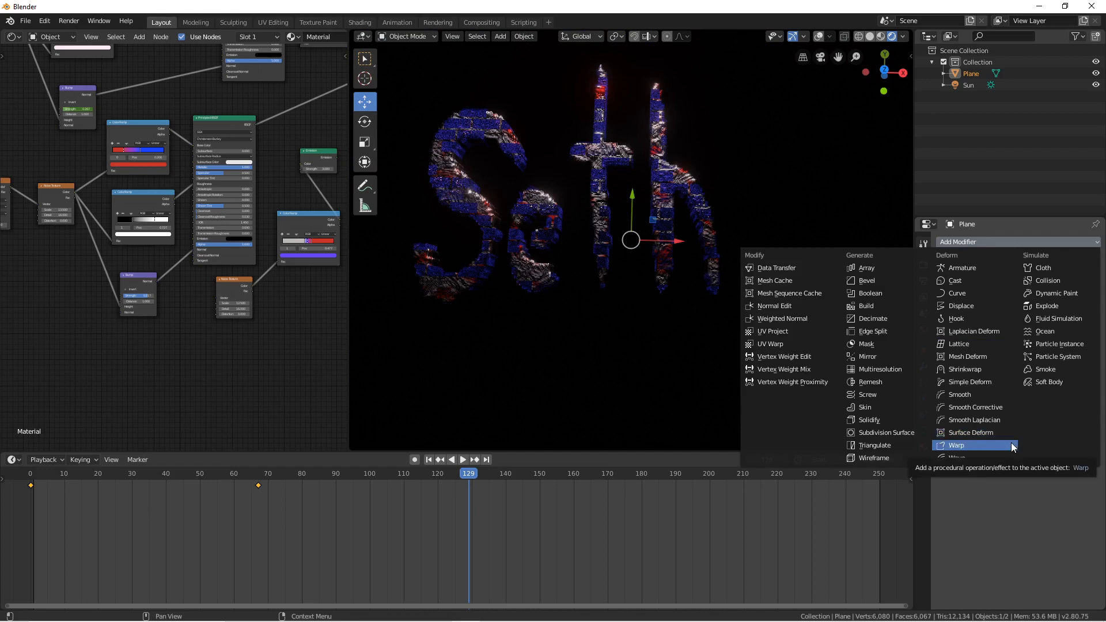
left_click(980, 383)
scroll(684, 187, "down", 4)
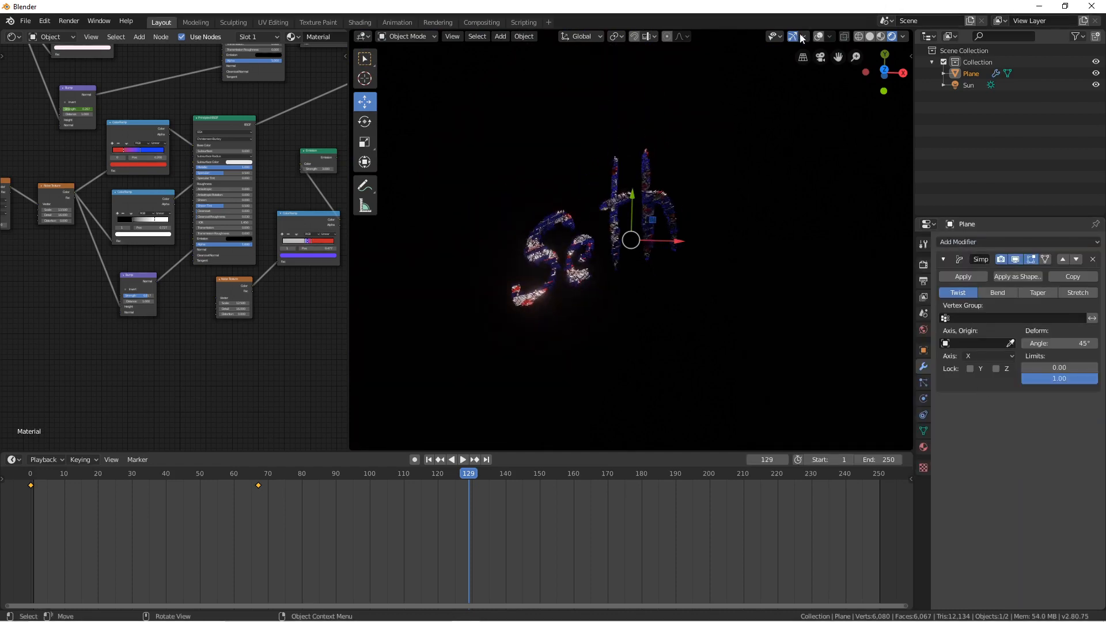
left_click(868, 38)
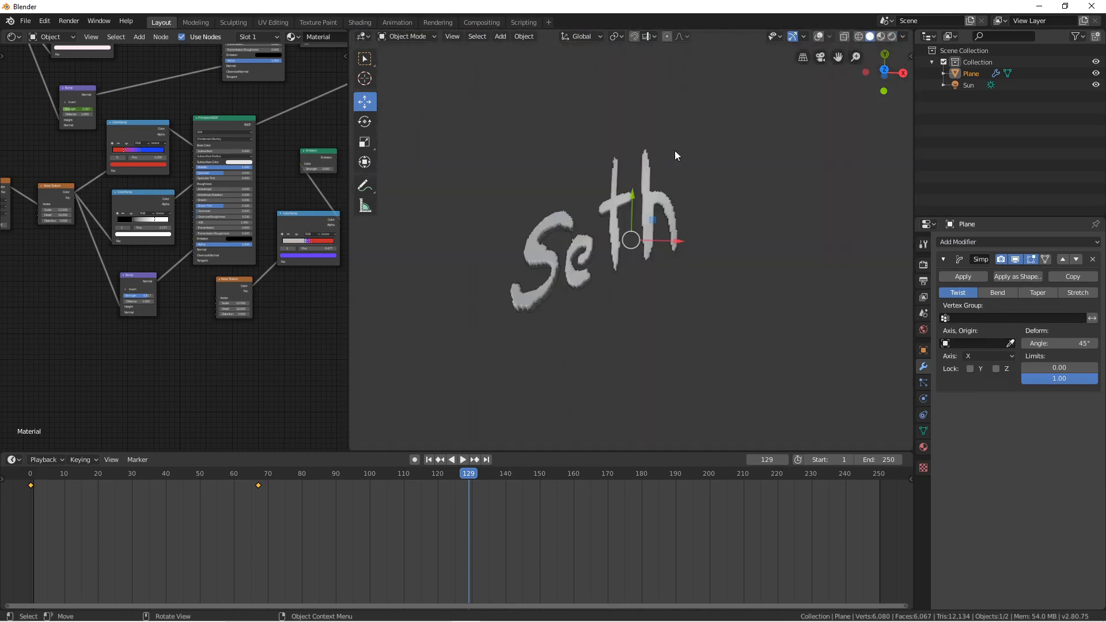
left_click(816, 37)
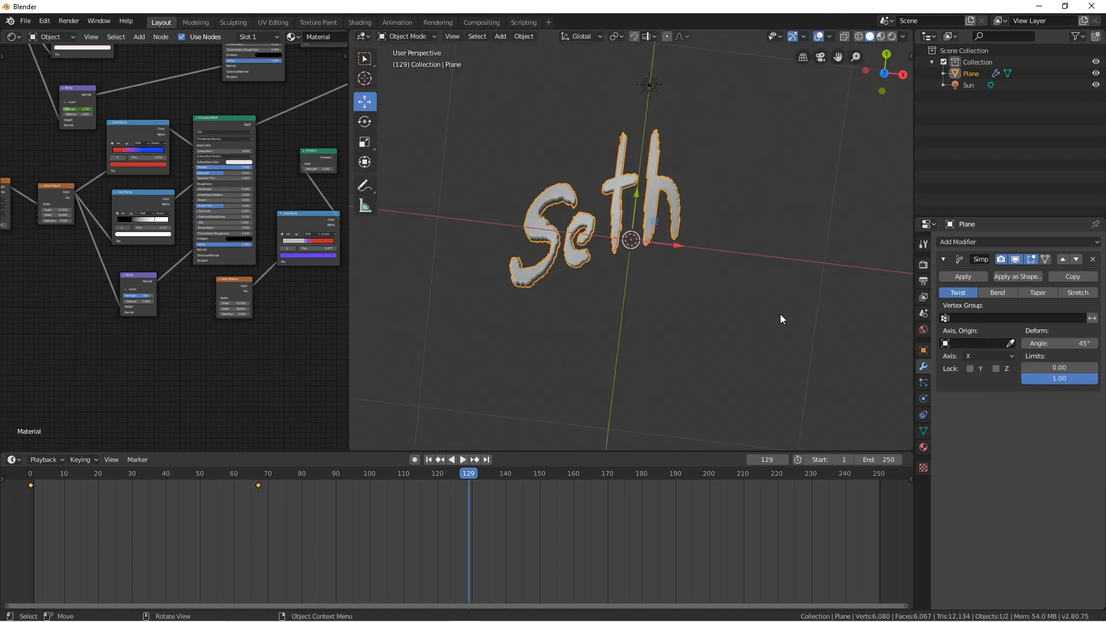
Step: Add an empty at the origin and set it as the axis origin of the lettering's Simple Deform modifier
key("shift+a")
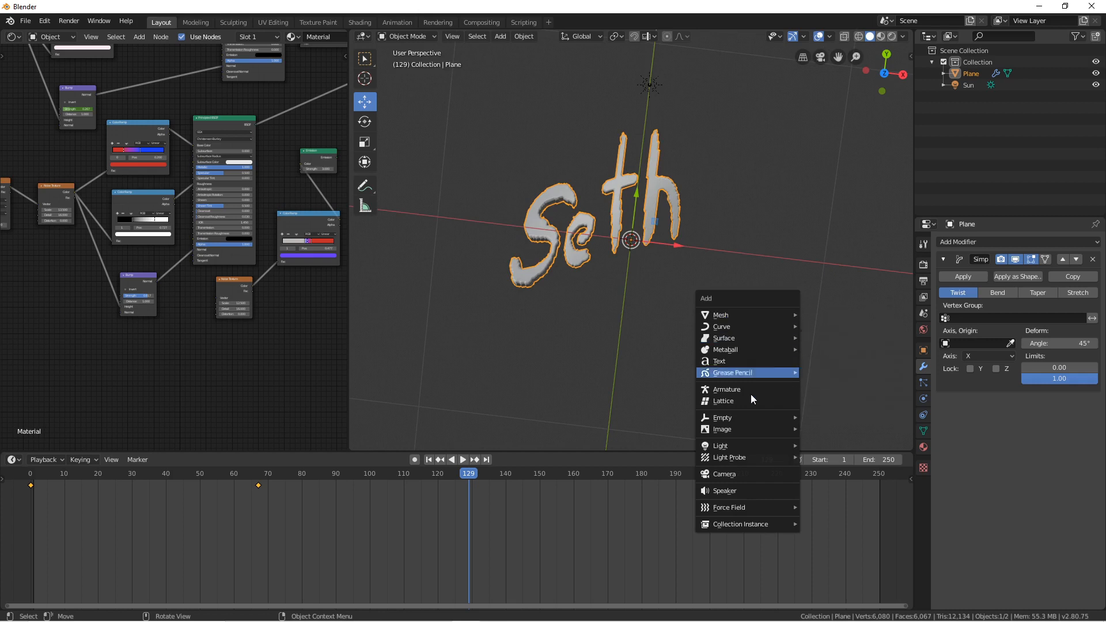
mouse_move(762, 419)
left_click(830, 418)
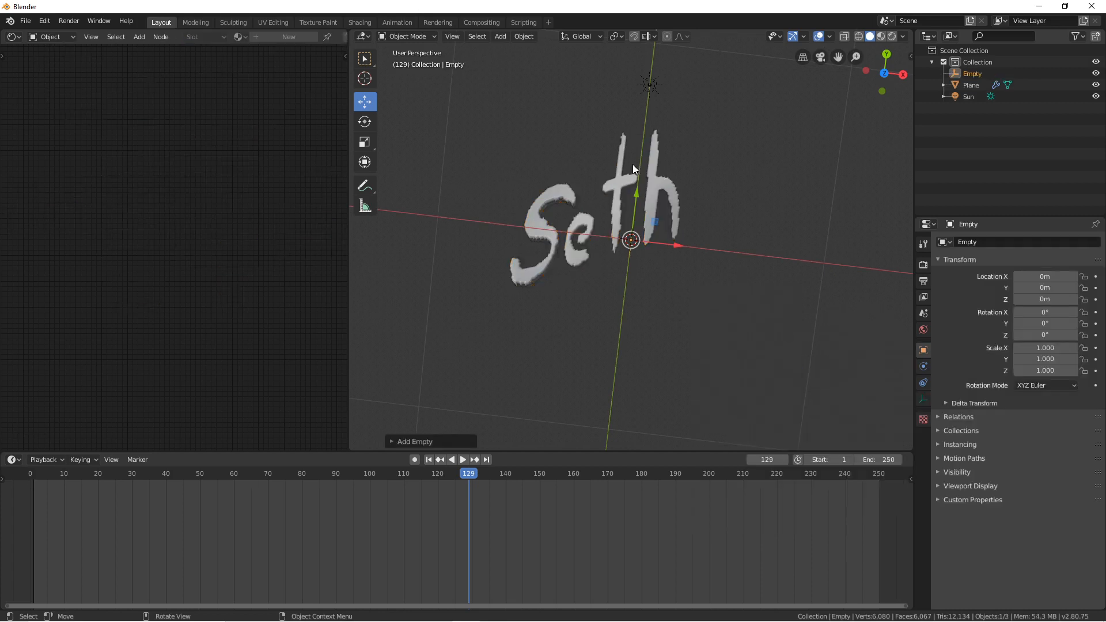
left_click(668, 181)
left_click(979, 343)
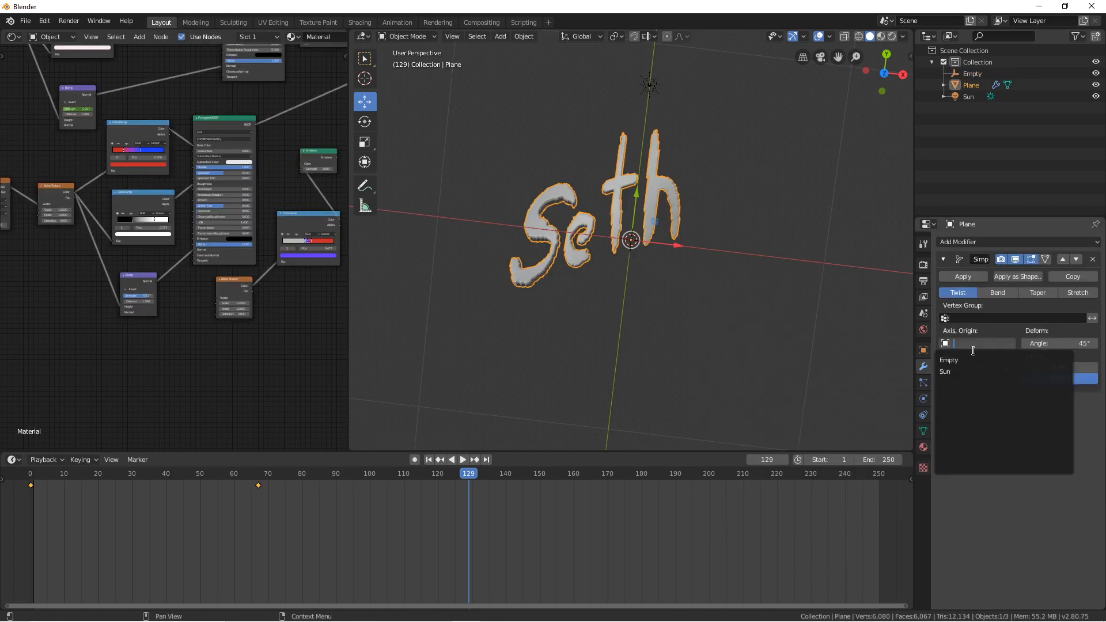
left_click(948, 359)
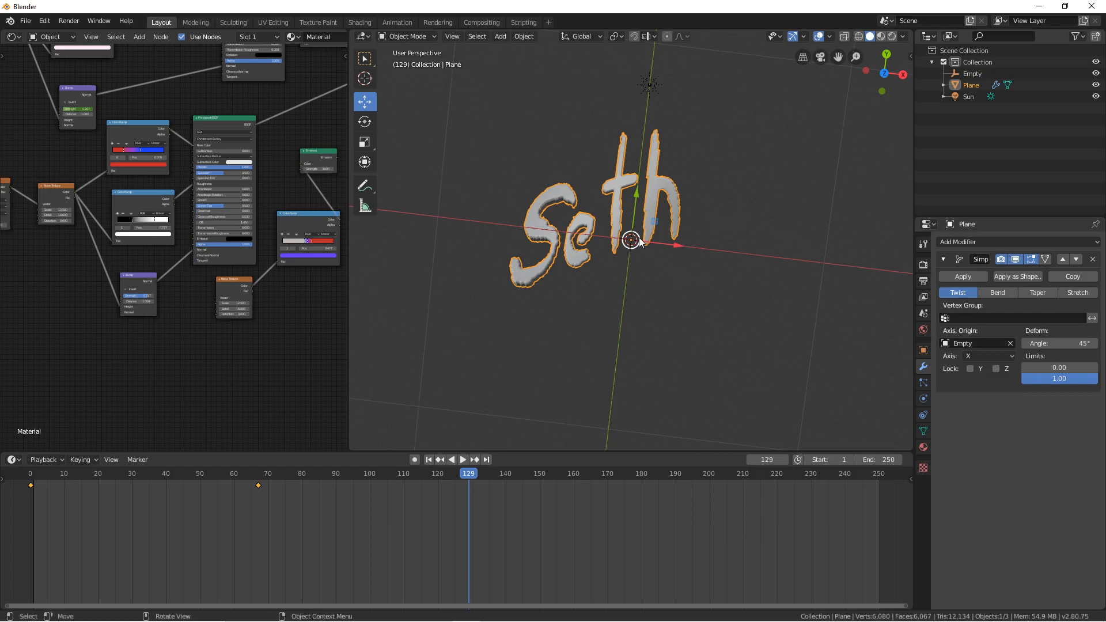
Step: Move the empty along Y to about -0.298 m and insert a LocRotScale keyframe for it at frame 0
left_click(972, 73)
key("g")
key("y")
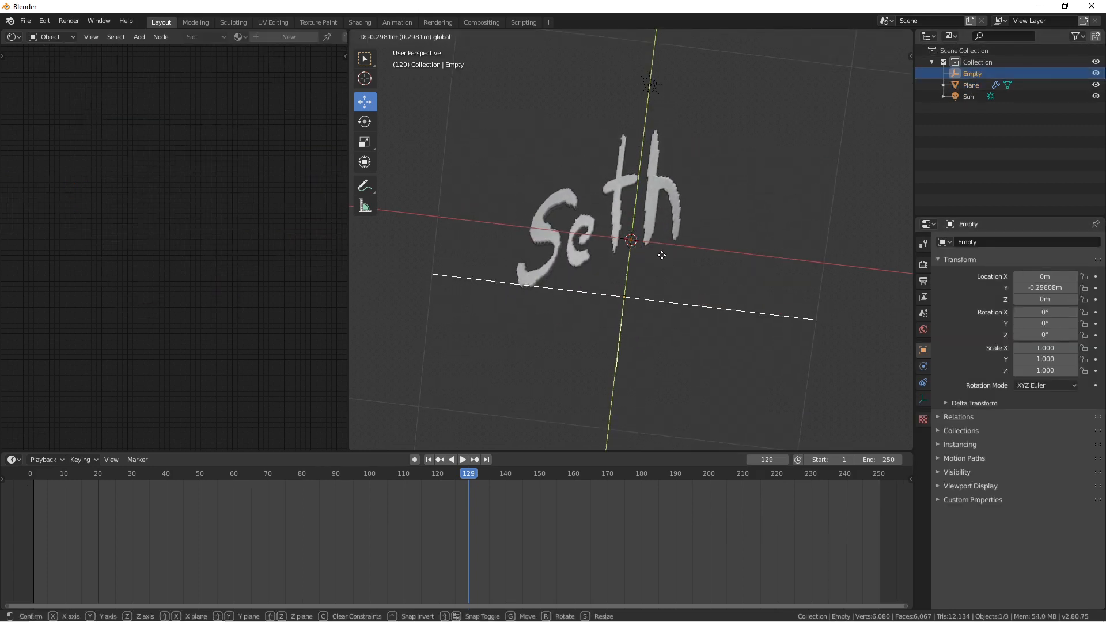
left_click(661, 255)
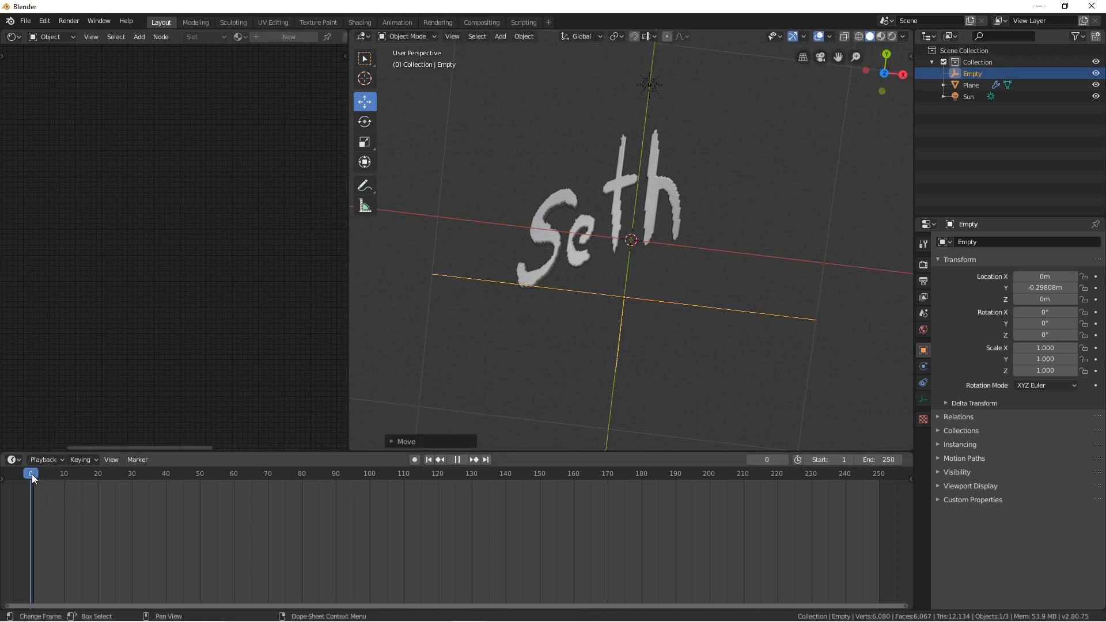
key("space")
key("i")
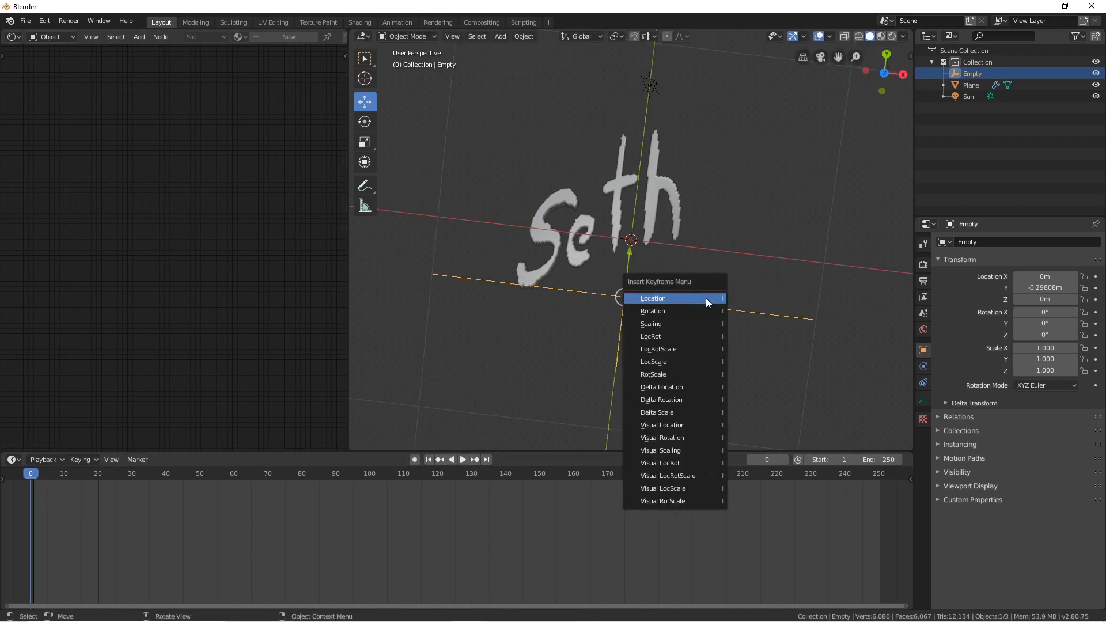
left_click(682, 350)
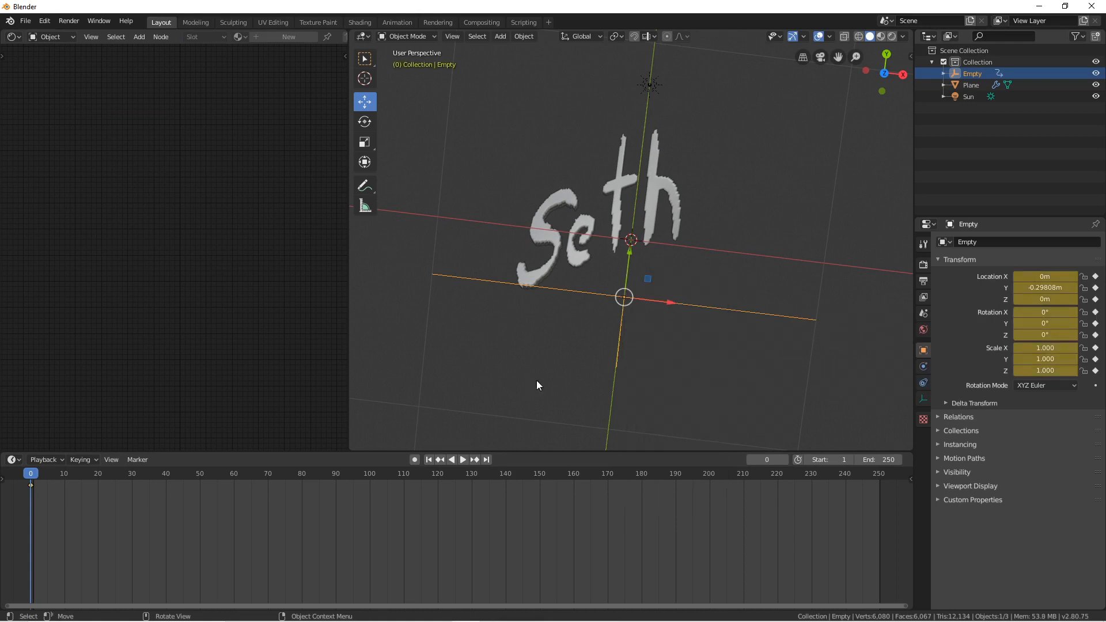
Step: At frame 46, move the empty along Y to about 0.48 m, insert a LocRotScale keyframe, and preview the motion
key("space")
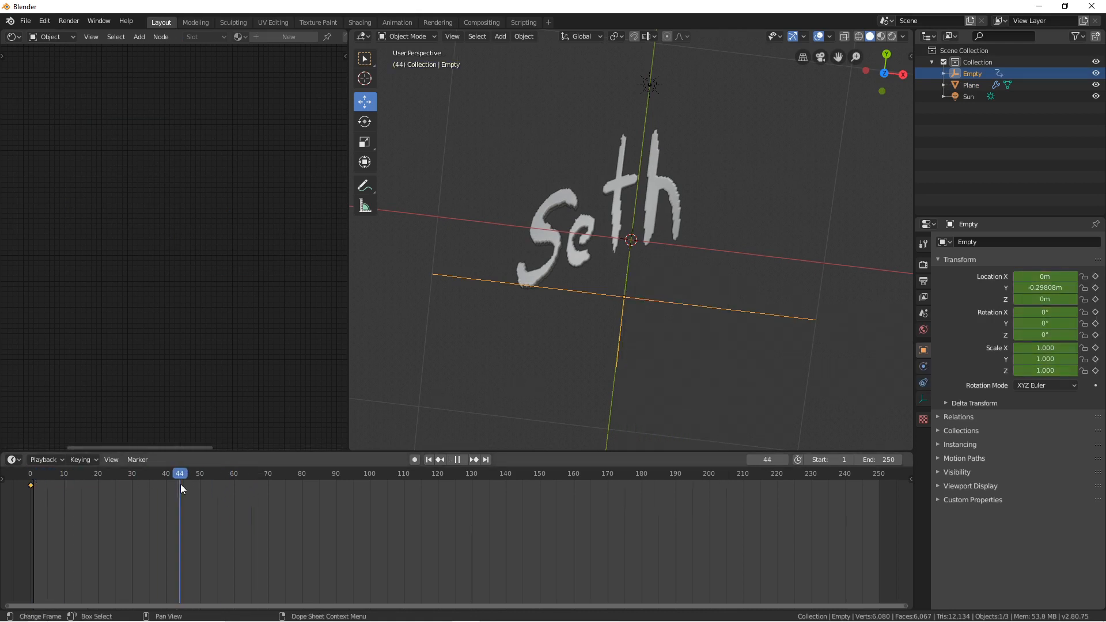
key("space")
key("g")
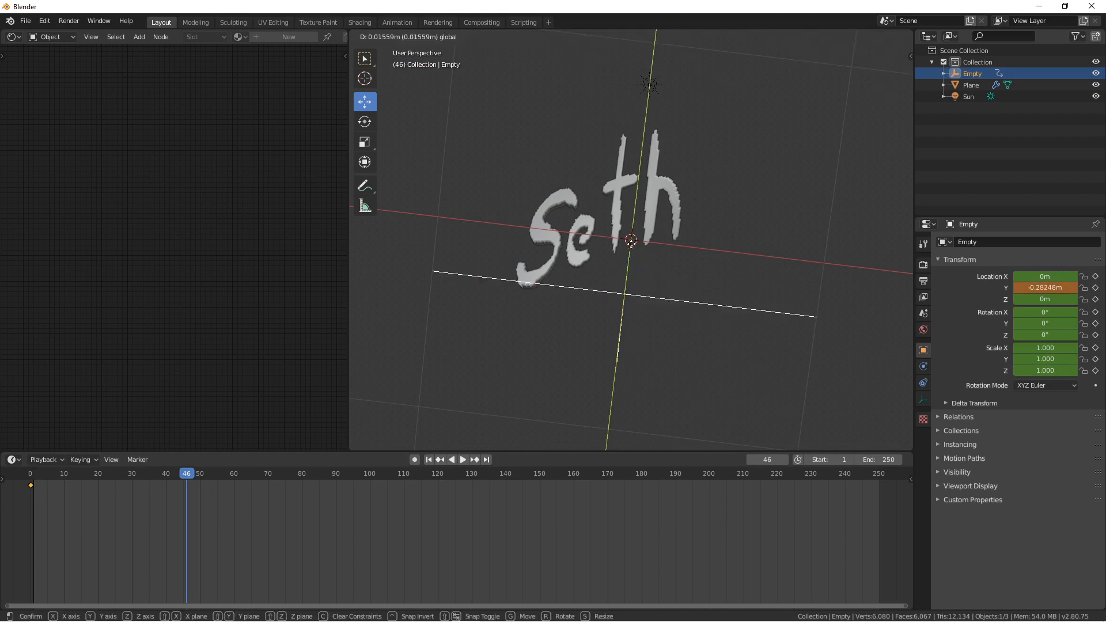
left_click(645, 107)
key("i")
left_click(662, 197)
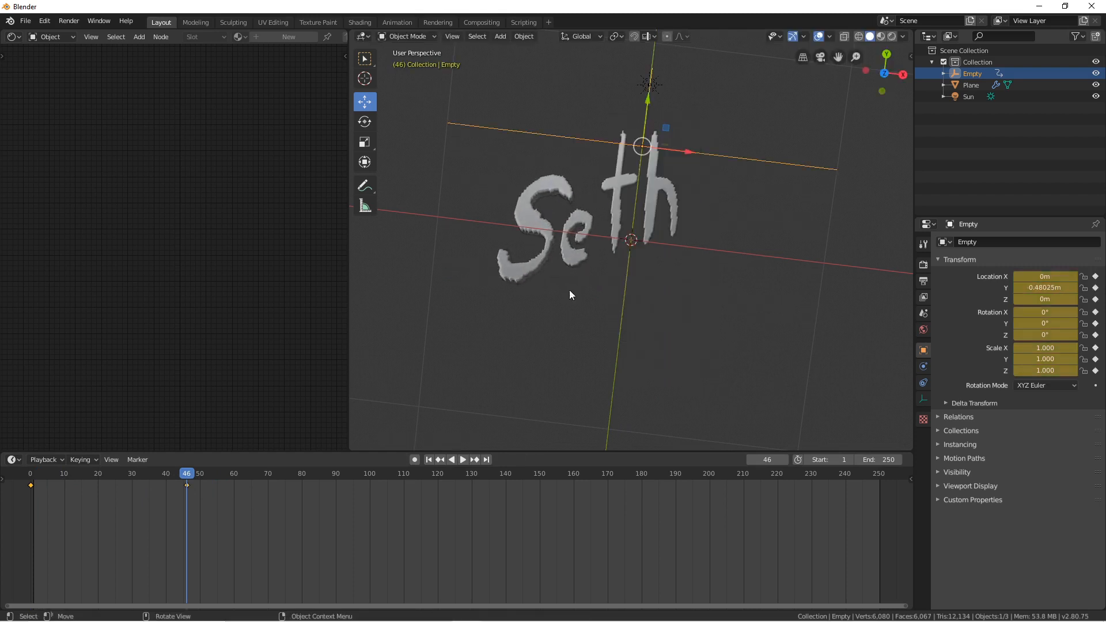
key("ctrl+shift+space")
key("Escape")
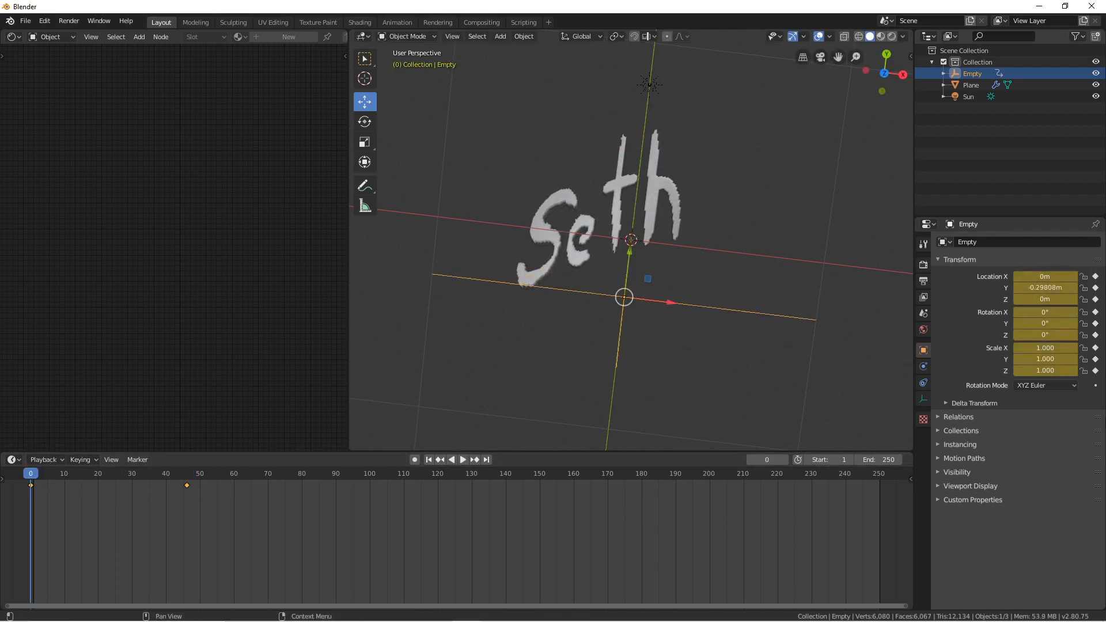
Step: Check the lettering briefly in rendered shading, return to solid, and keyframe the empty's rotation at frame 1
left_click(894, 36)
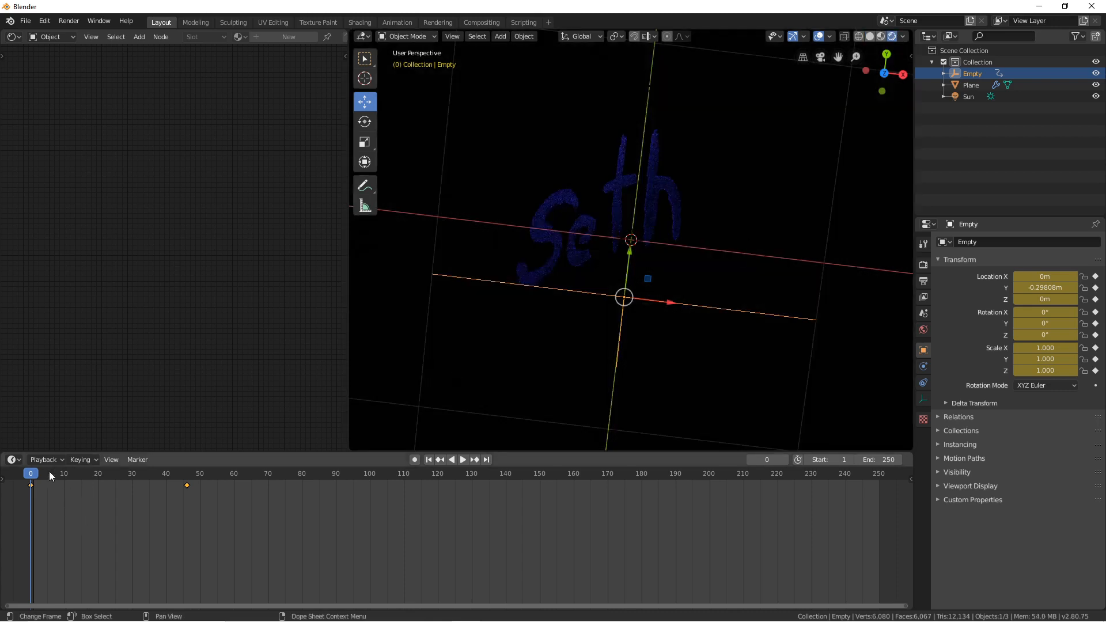
mouse_move(33, 474)
left_mouse_down()
mouse_move(343, 497)
mouse_move(58, 471)
mouse_move(292, 477)
mouse_move(34, 461)
left_mouse_up()
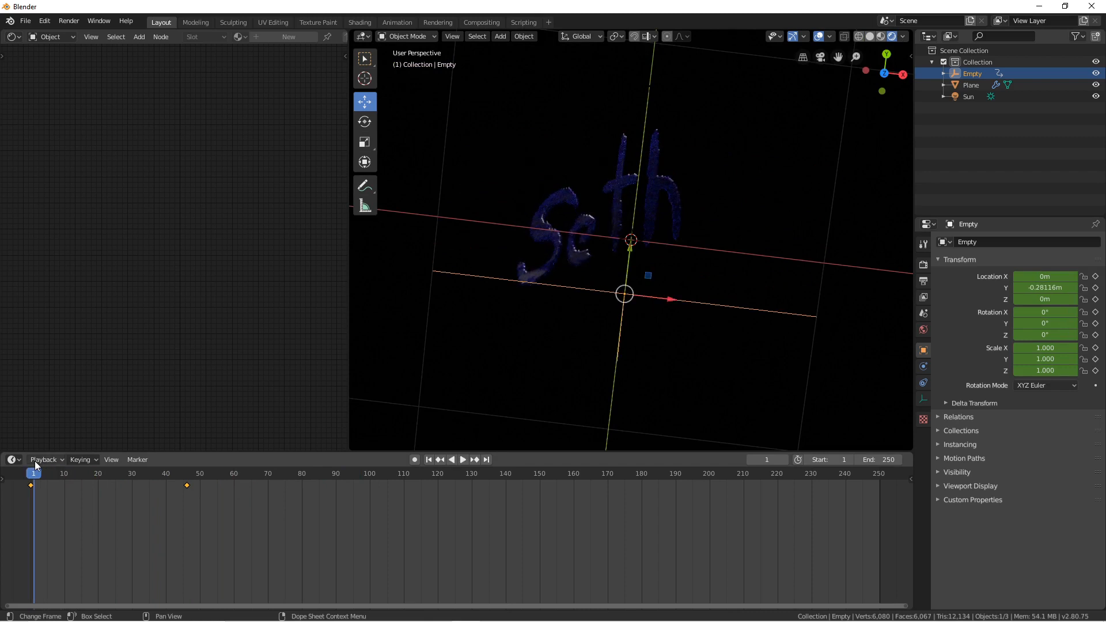
left_click(869, 36)
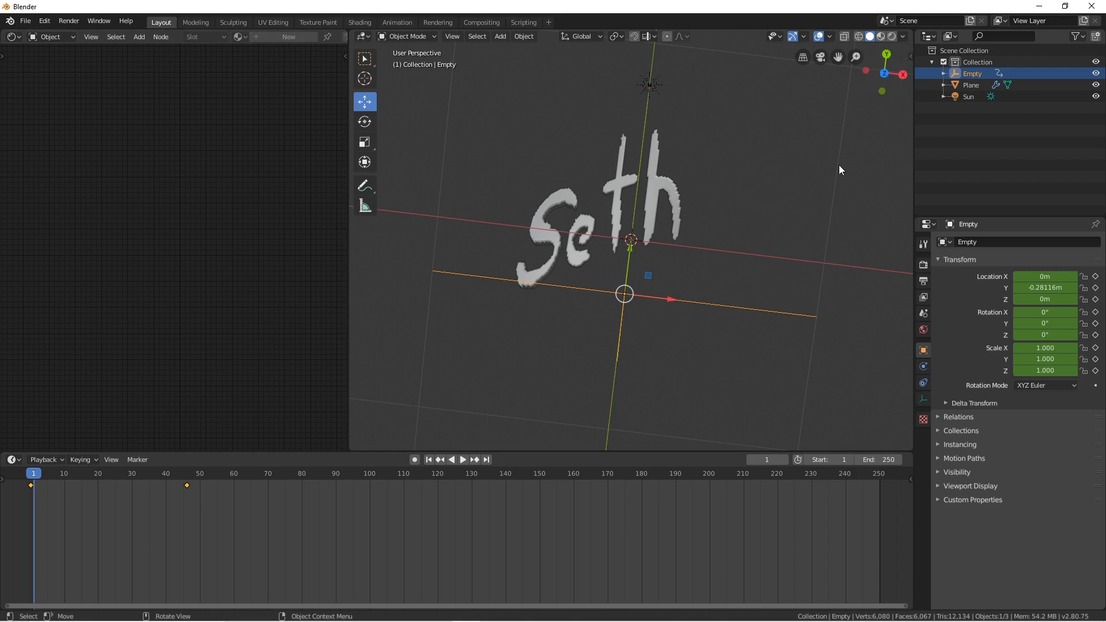
key("n")
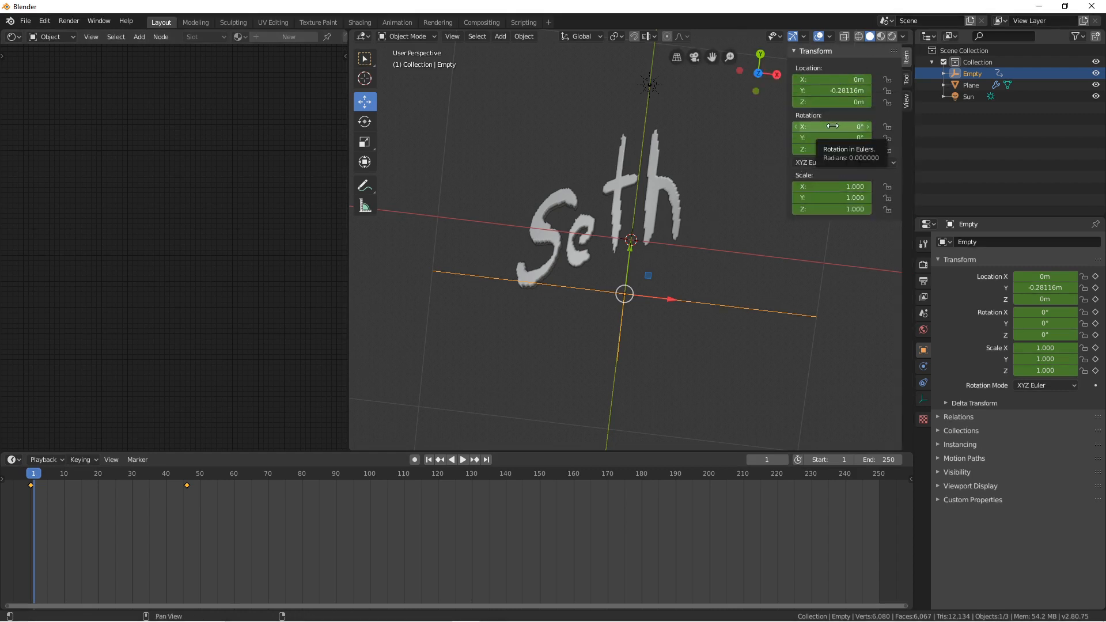
key("i")
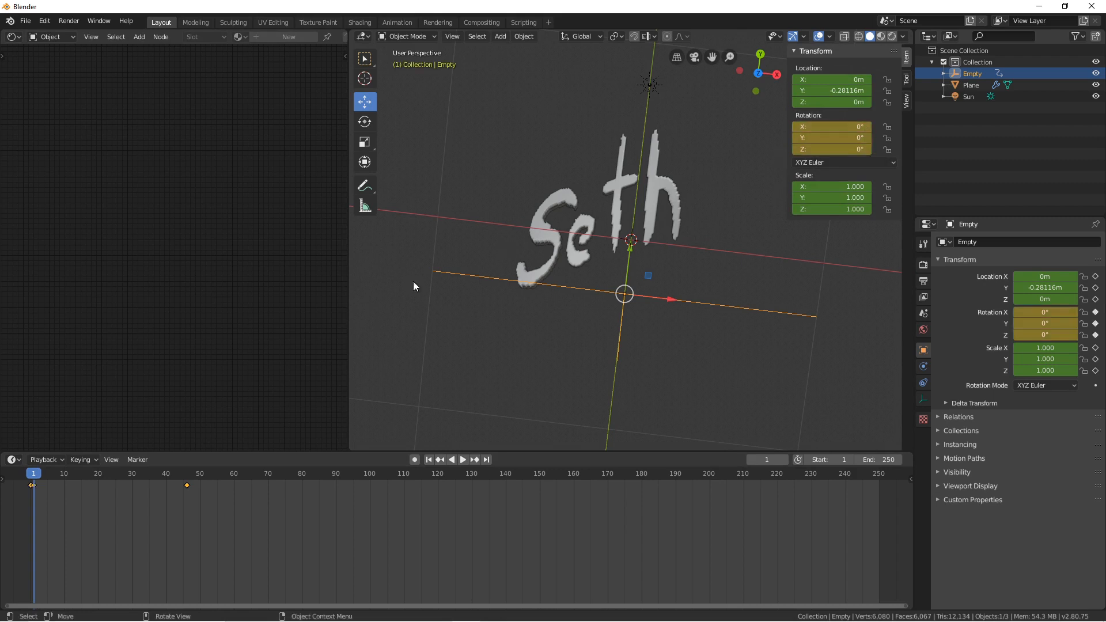
Step: In the Graph Editor, add a Noise modifier to the empty's X Location curve
left_click(14, 460)
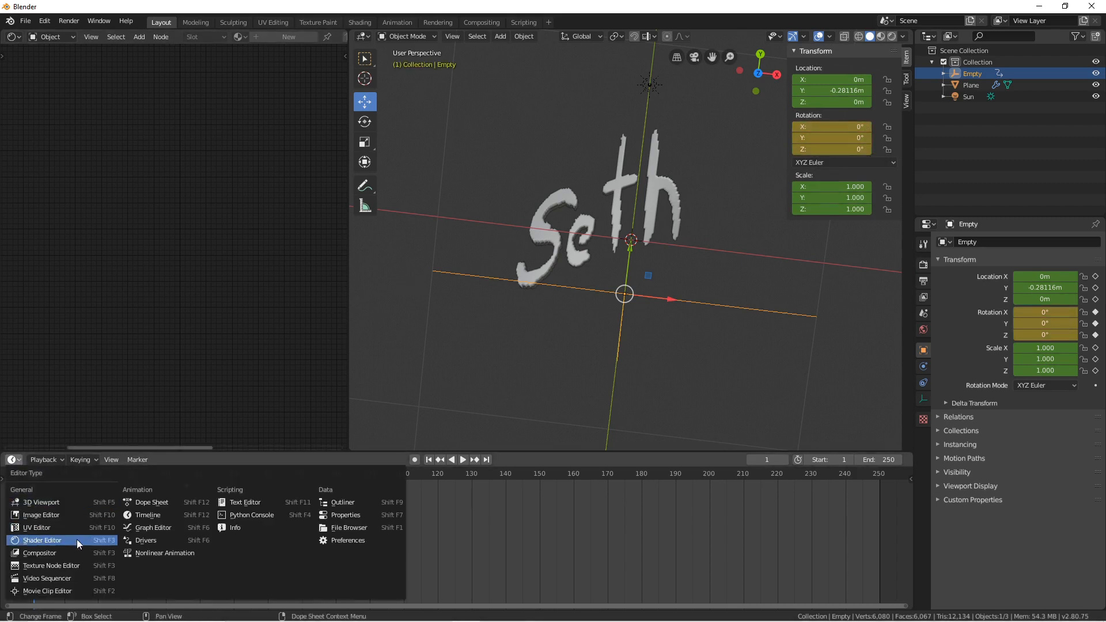
left_click(151, 528)
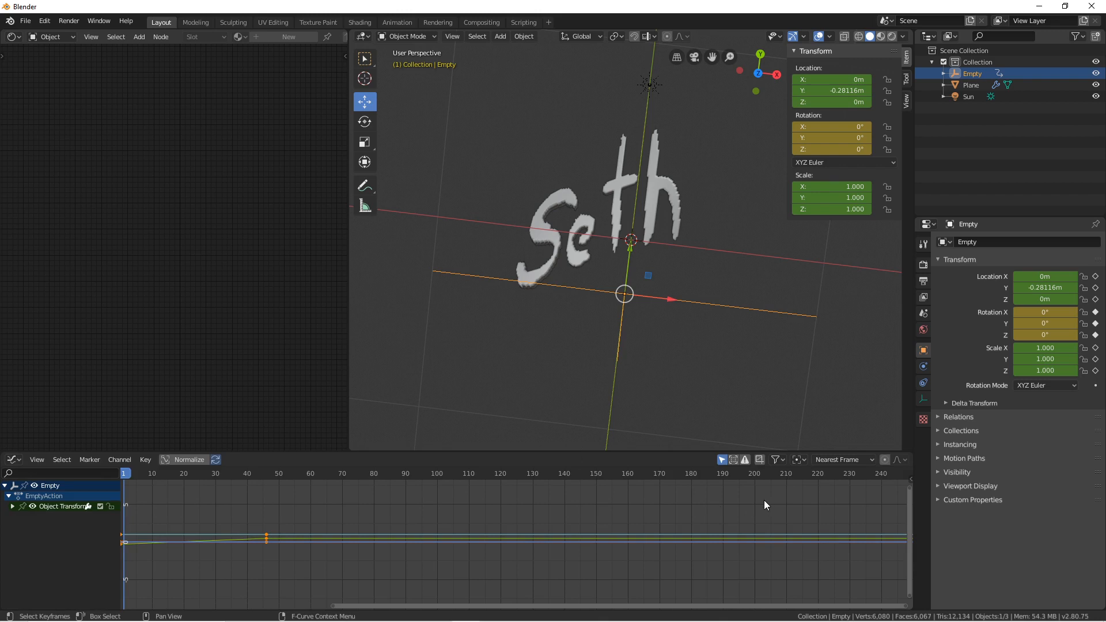
key("n")
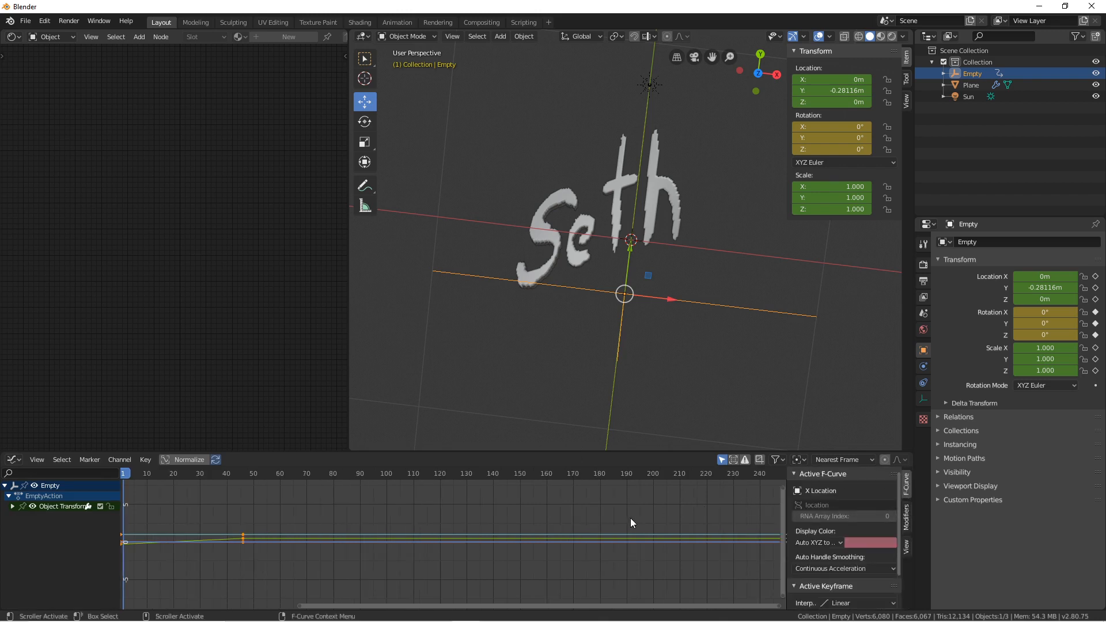
left_click(905, 517)
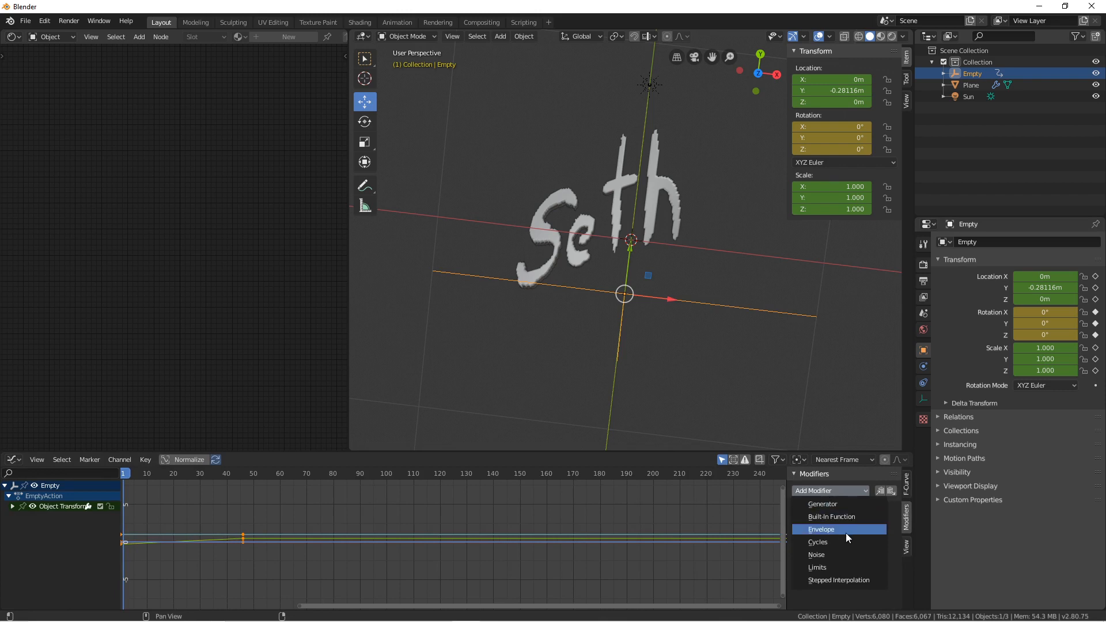
left_click(844, 555)
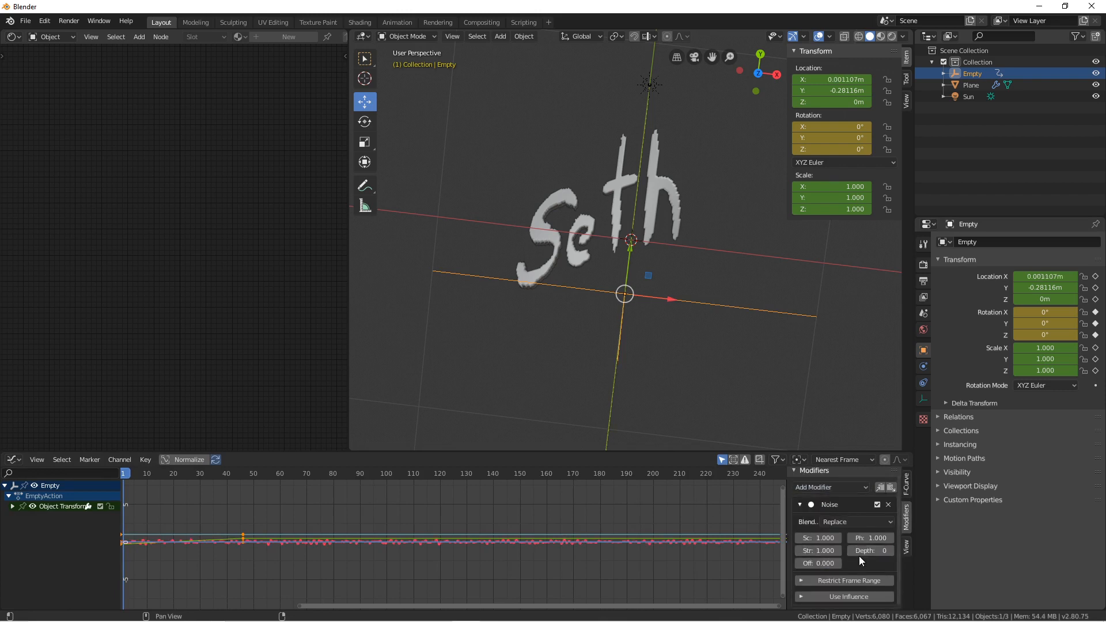
Step: Set the Noise modifier's Scale to -85.2 and Strength to 56.4, scrubbing the frames to check the deformation
left_click_drag(819, 543, 778, 537)
left_click_drag(138, 478, 165, 478)
left_click_drag(838, 539, 454, 502)
left_click_drag(171, 474, 474, 493)
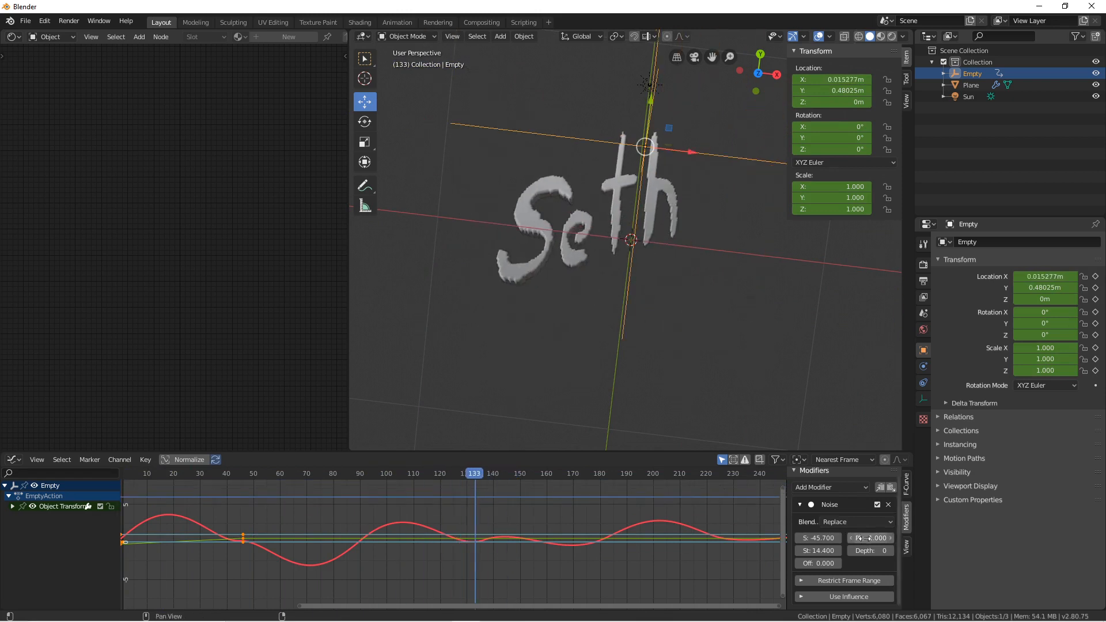
left_click_drag(818, 551, 887, 550)
left_click_drag(173, 474, 400, 473)
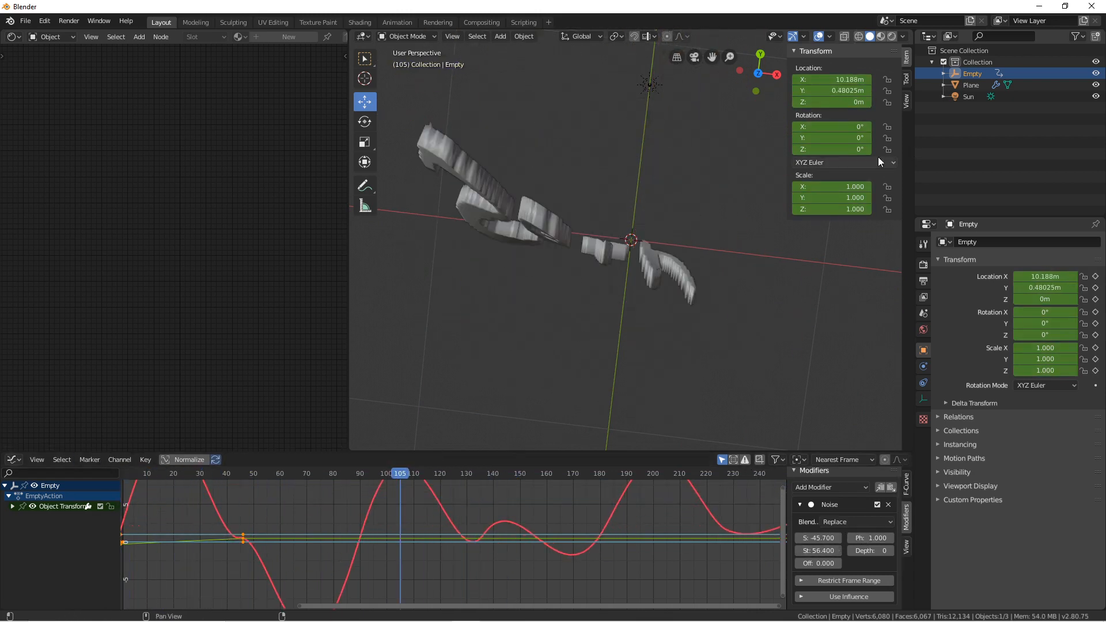
left_click_drag(827, 538, 779, 538)
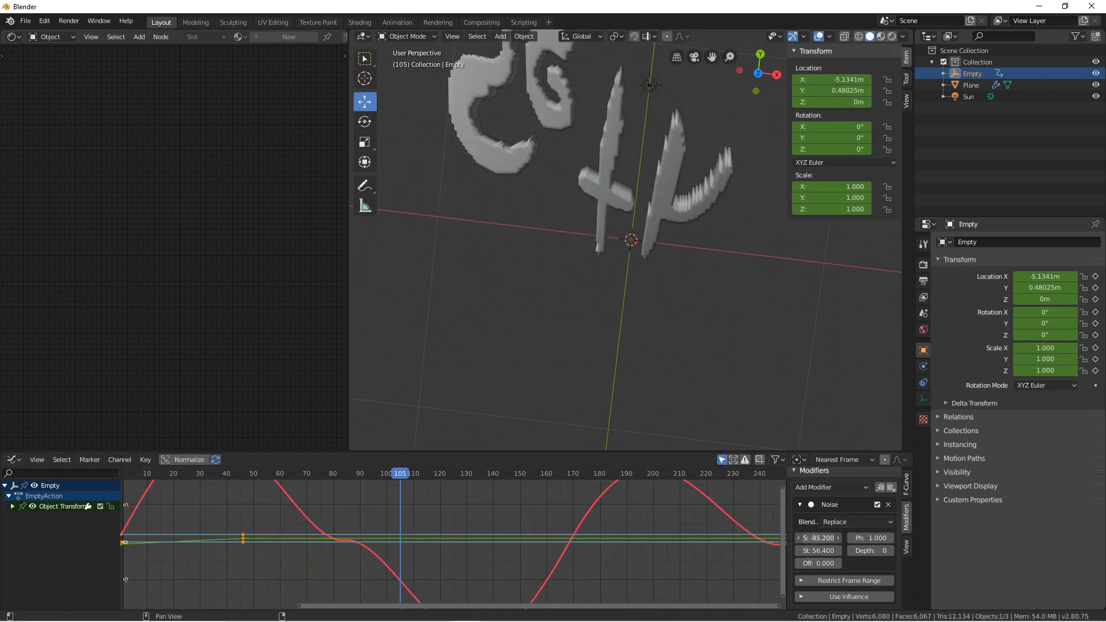
left_click_drag(230, 473, 370, 472)
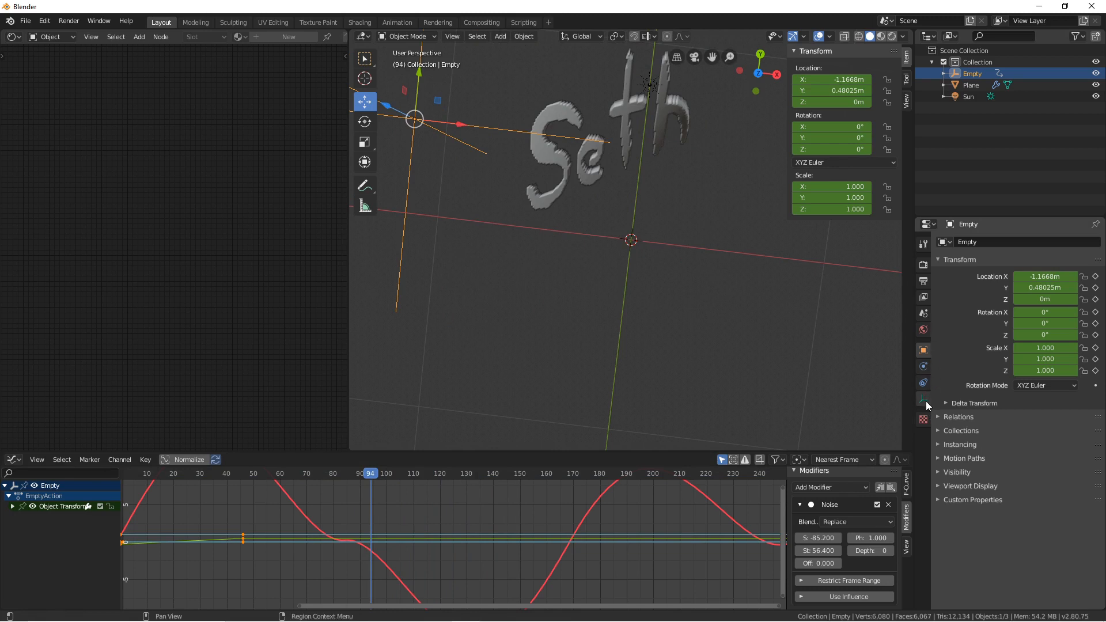
Step: Switch the lettering's Simple Deform modifier from Twist to Stretch and scrub the animation back to about frame 66
left_click(554, 106)
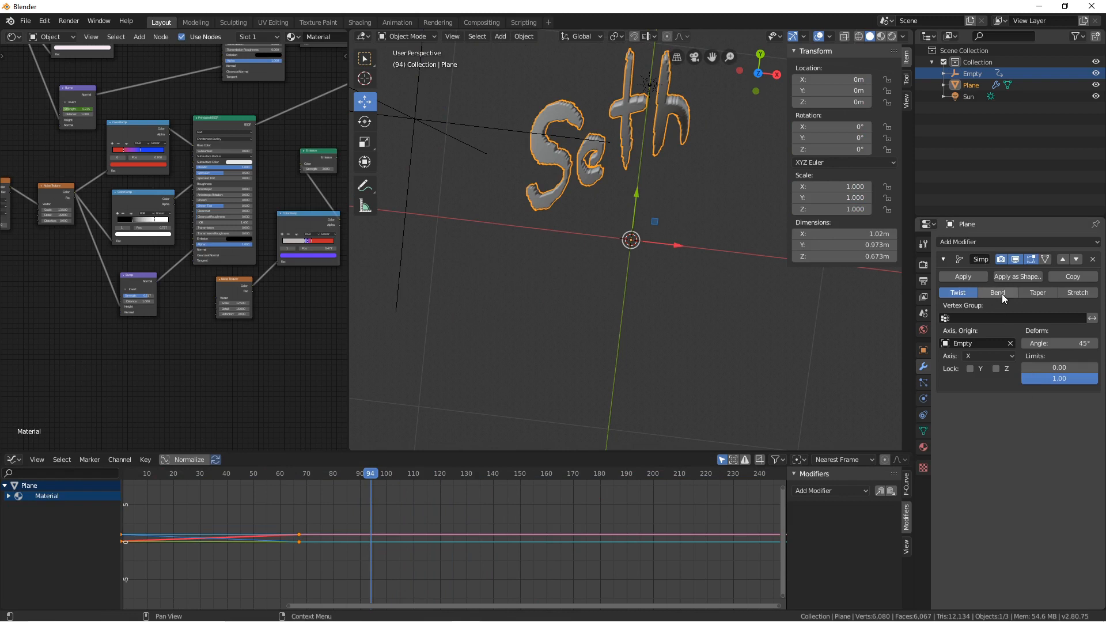
left_click(1037, 292)
left_click(1088, 295)
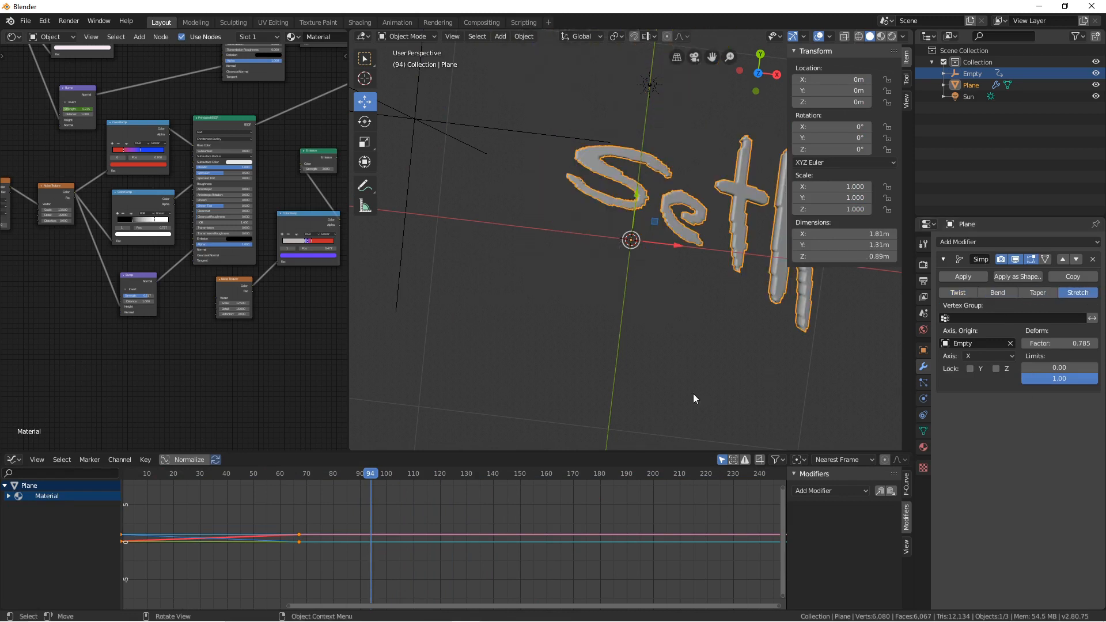
left_click_drag(383, 474, 296, 472)
Step: Turn the Graph Editor back into the Timeline and go to frame 0
left_click(13, 459)
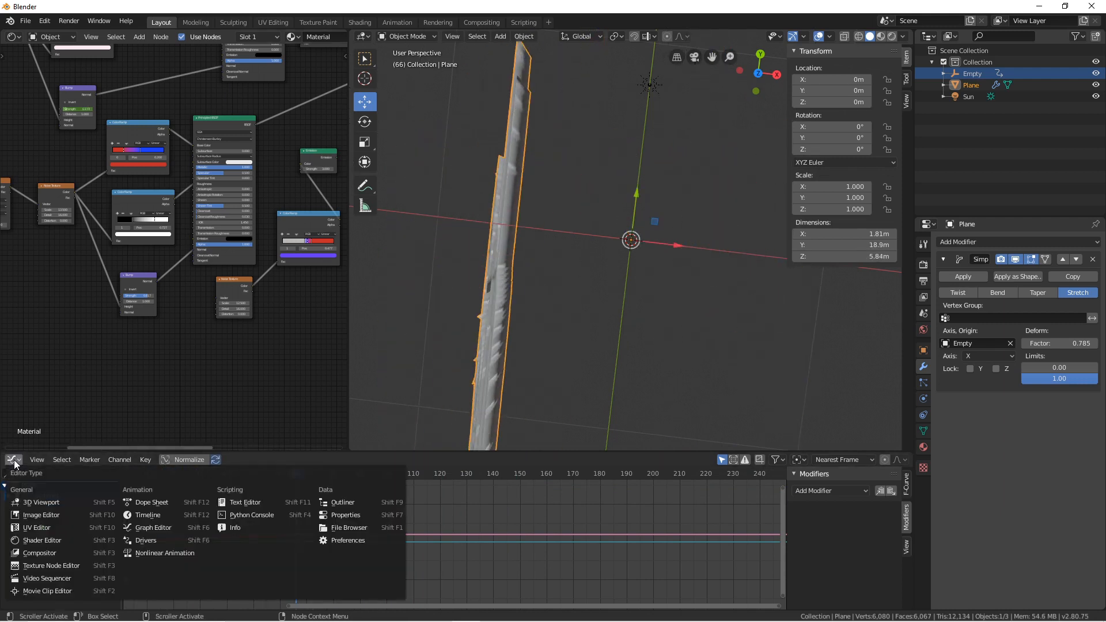
left_click(39, 502)
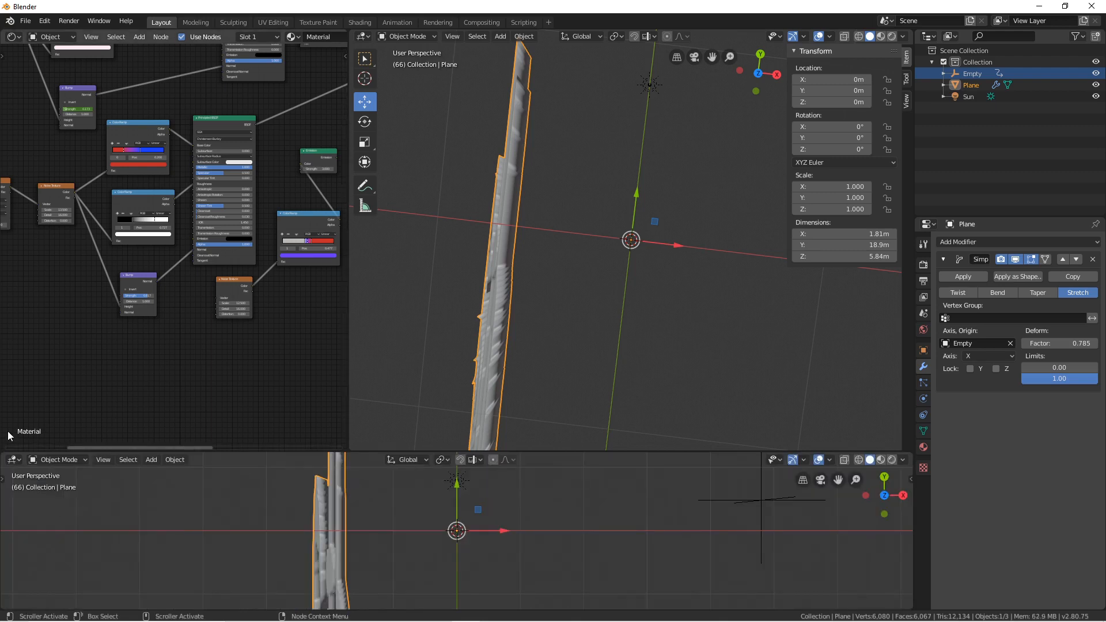
left_click(14, 460)
left_click(168, 515)
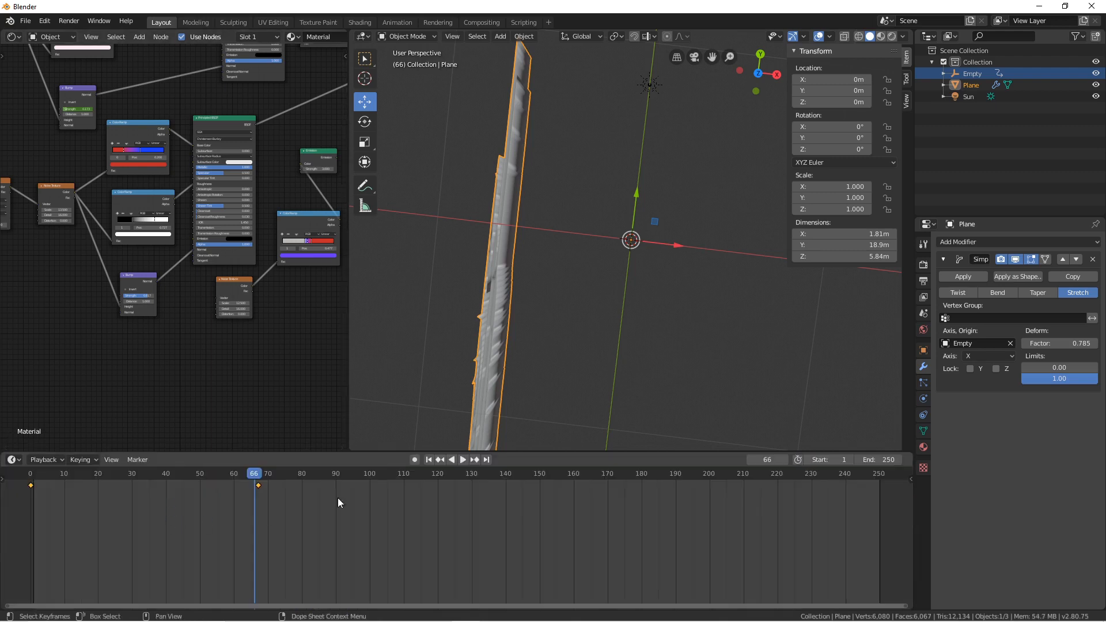
scroll(392, 510, "down", 3)
left_click_drag(363, 474, 261, 473)
Step: Show the lettering in rendered shading without overlays and play the stretch animation up to frame 200
left_click(891, 37)
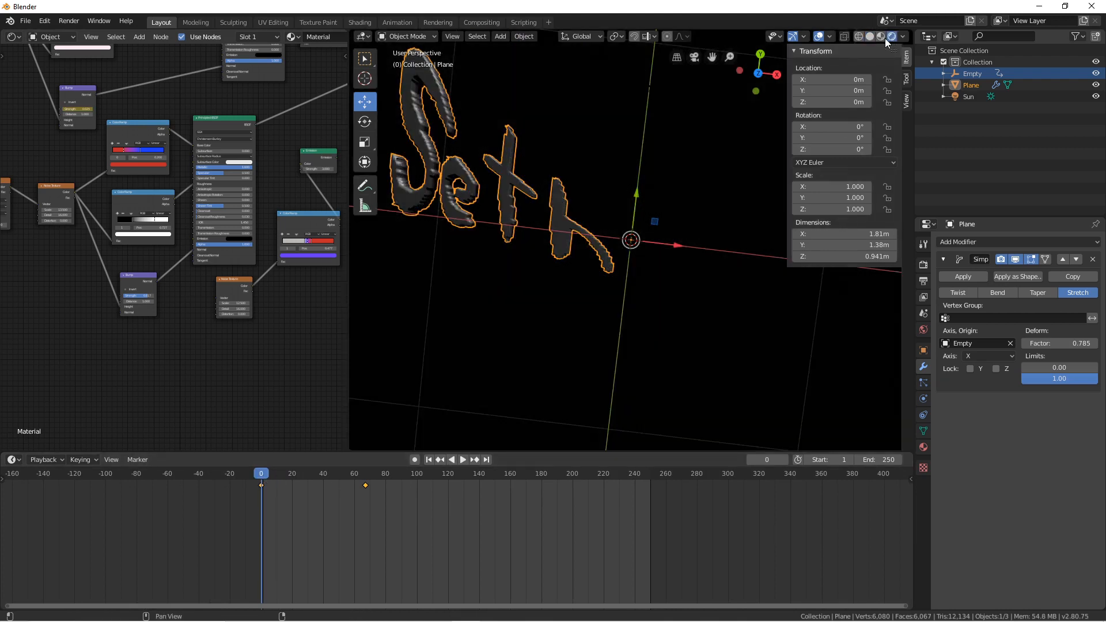
left_click(823, 50)
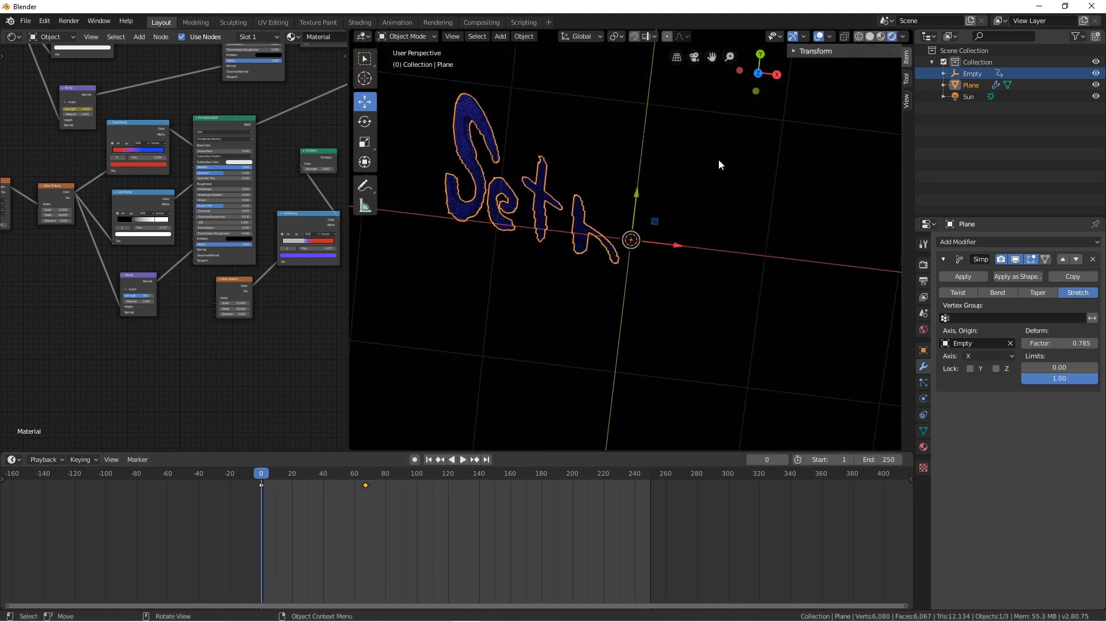
left_click(818, 37)
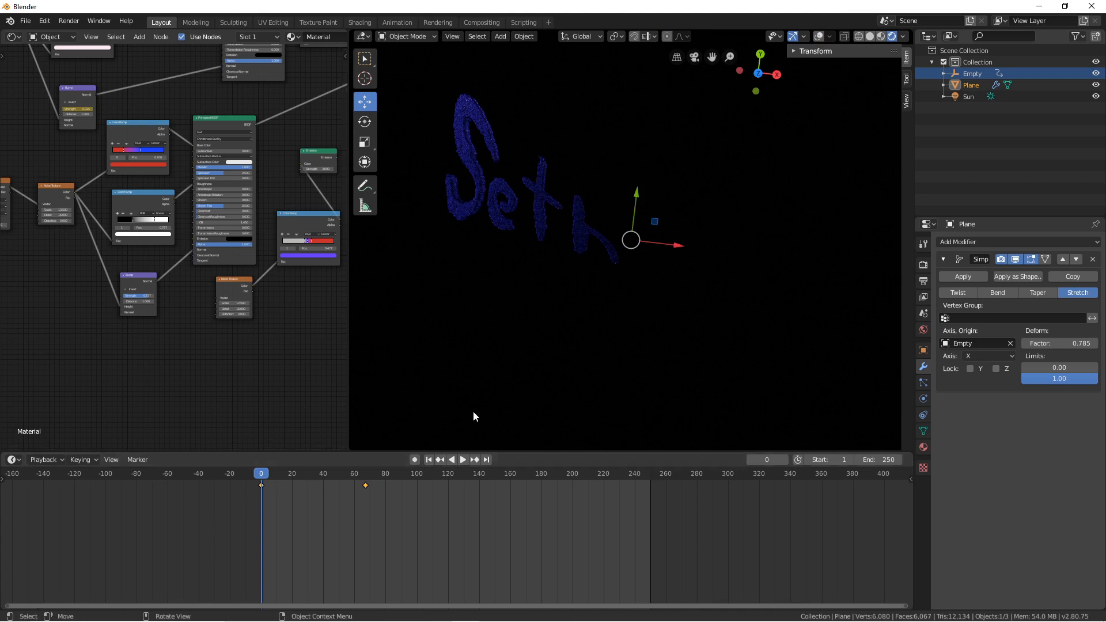
left_click(463, 459)
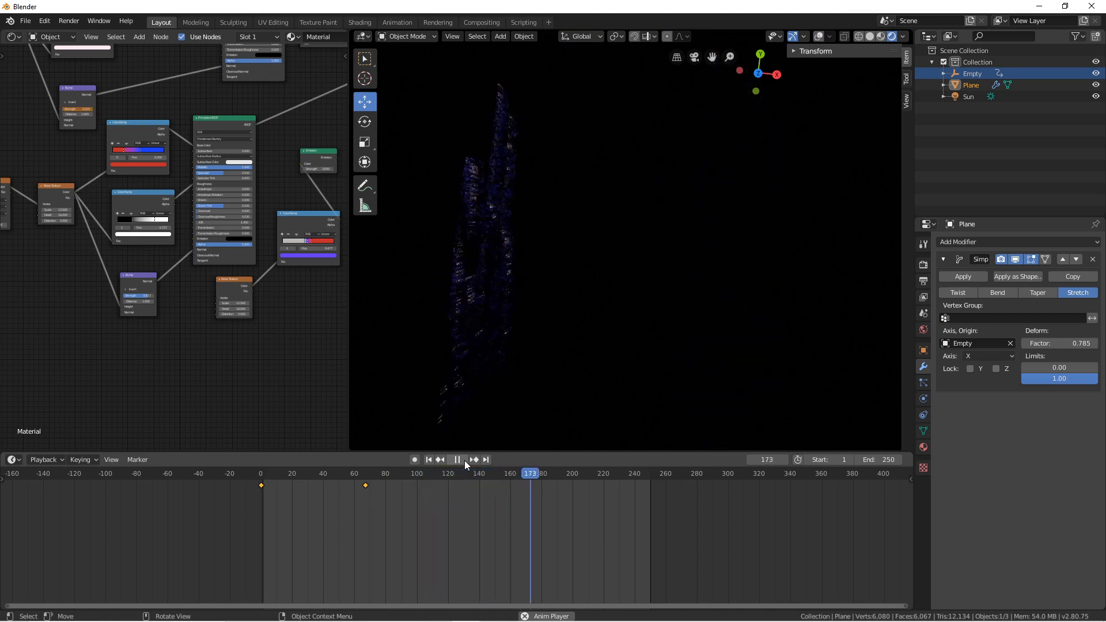
left_click(464, 460)
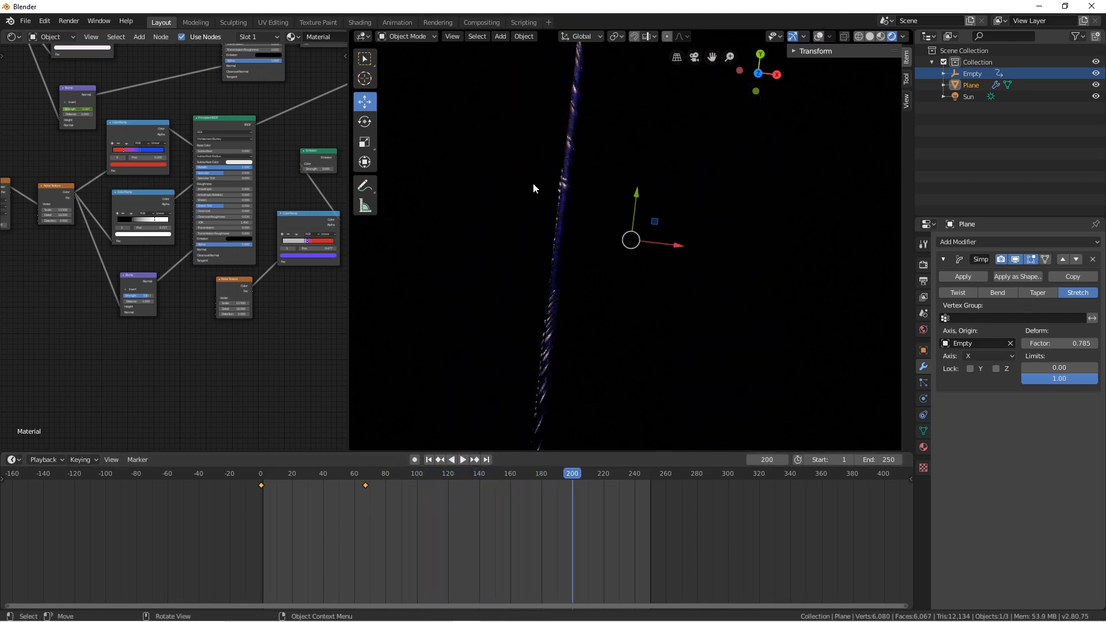
Step: Connect the Emission shader's output to the Mix Shader's lower Shader input and run through the timeline to check the animation
left_click(818, 36)
middle_click_drag(285, 208, 96, 278)
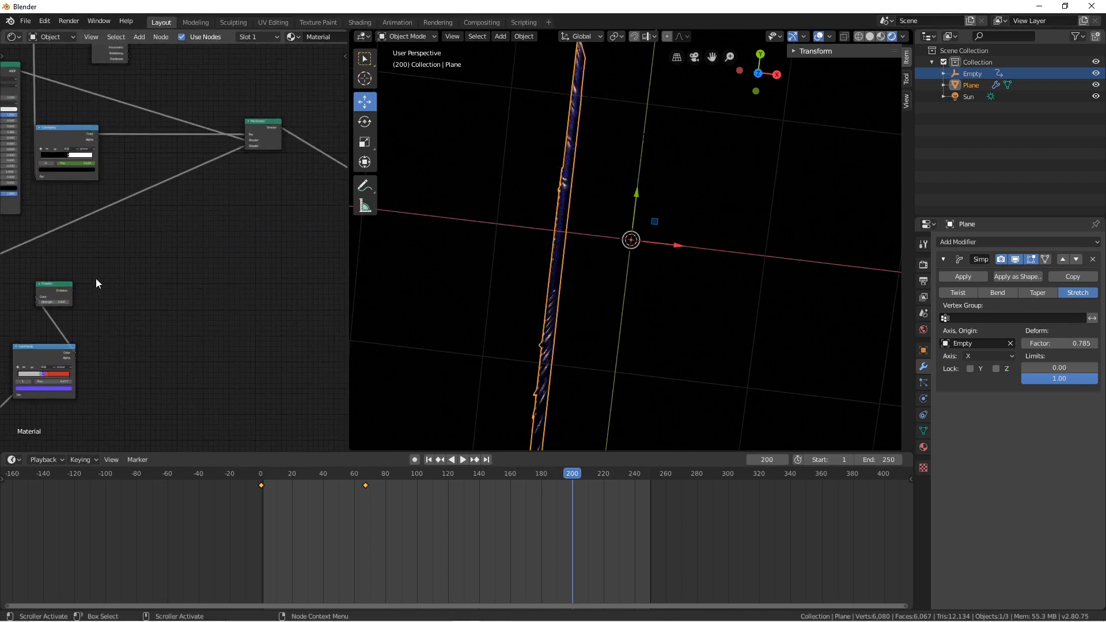
left_click_drag(73, 290, 246, 146)
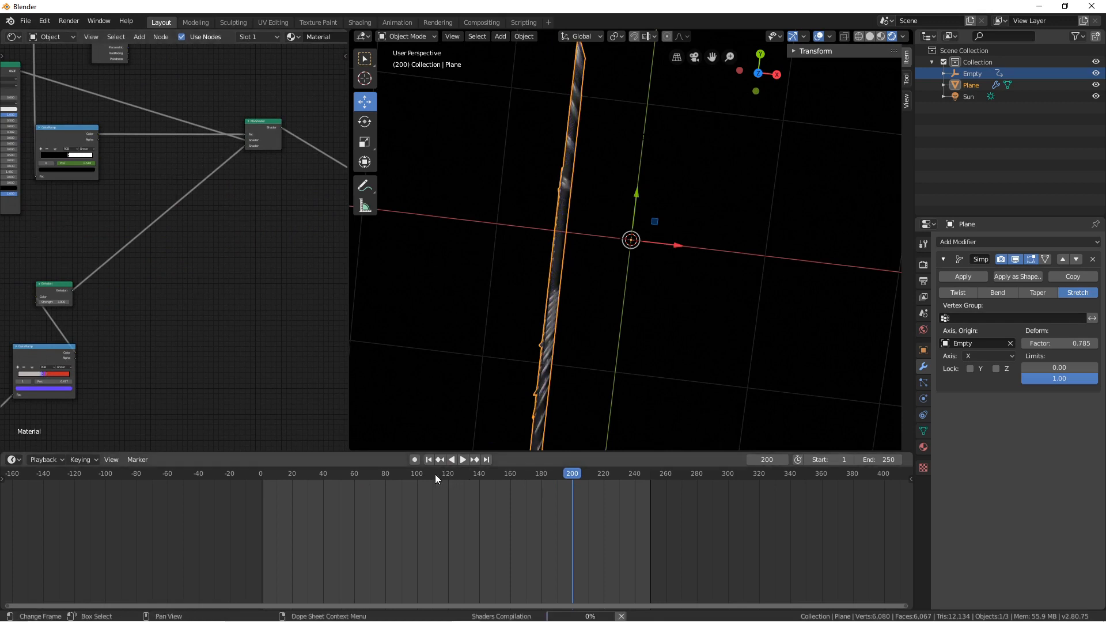
left_click(401, 477)
key("space")
left_click(278, 481)
left_click_drag(278, 482, 400, 488)
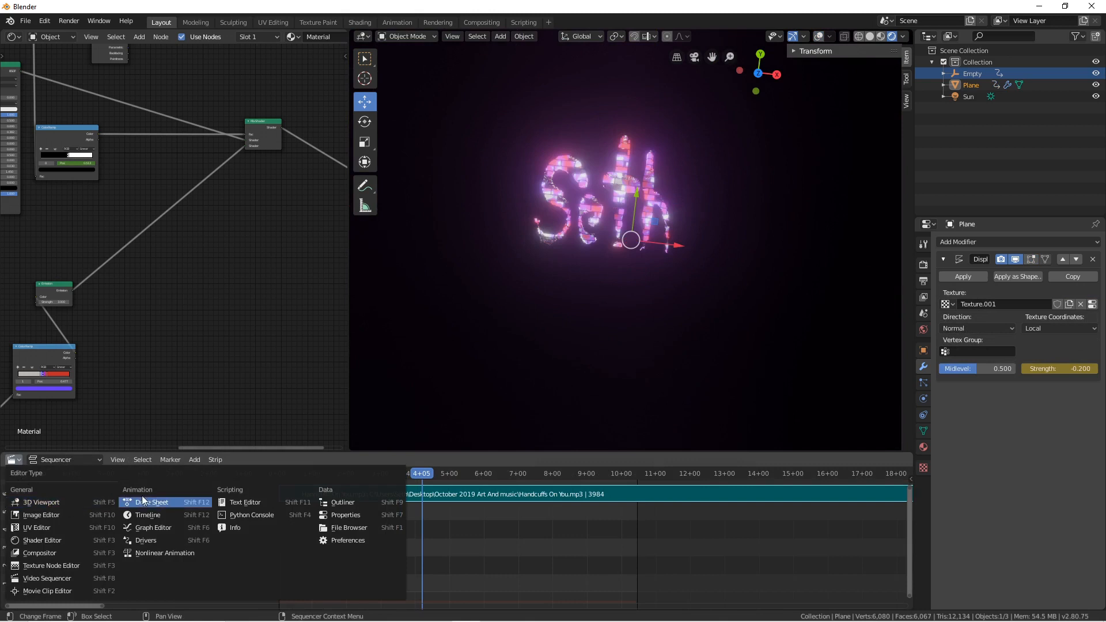
Step: Turn the Video Sequencer into the Timeline, go to frame 0 and play the animation up to frame 83
left_click(161, 514)
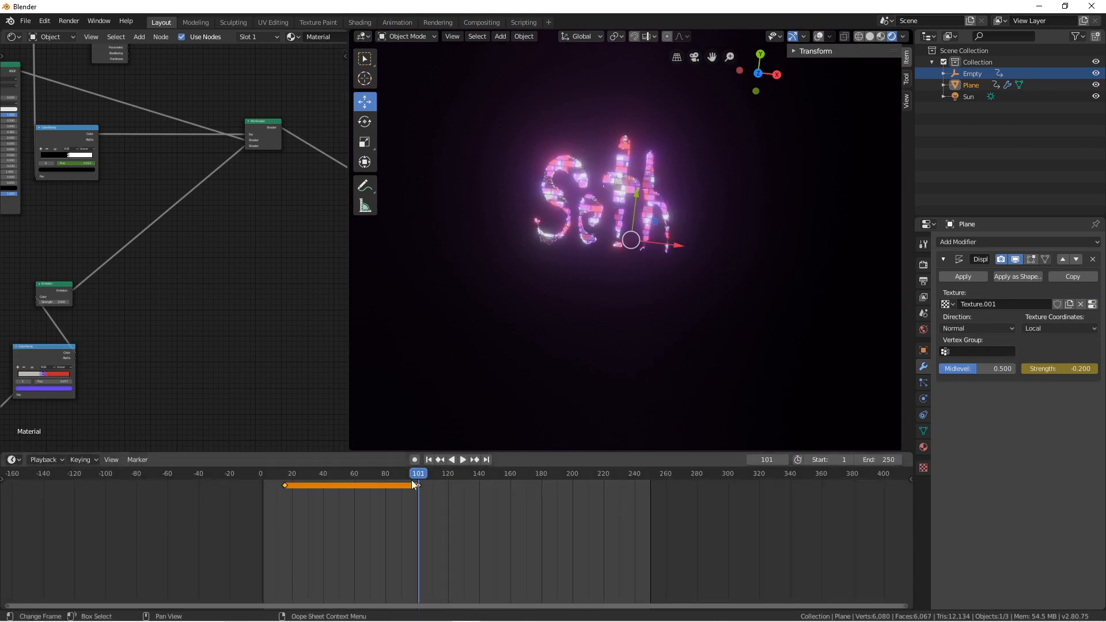
left_click_drag(419, 473, 177, 475)
key("space")
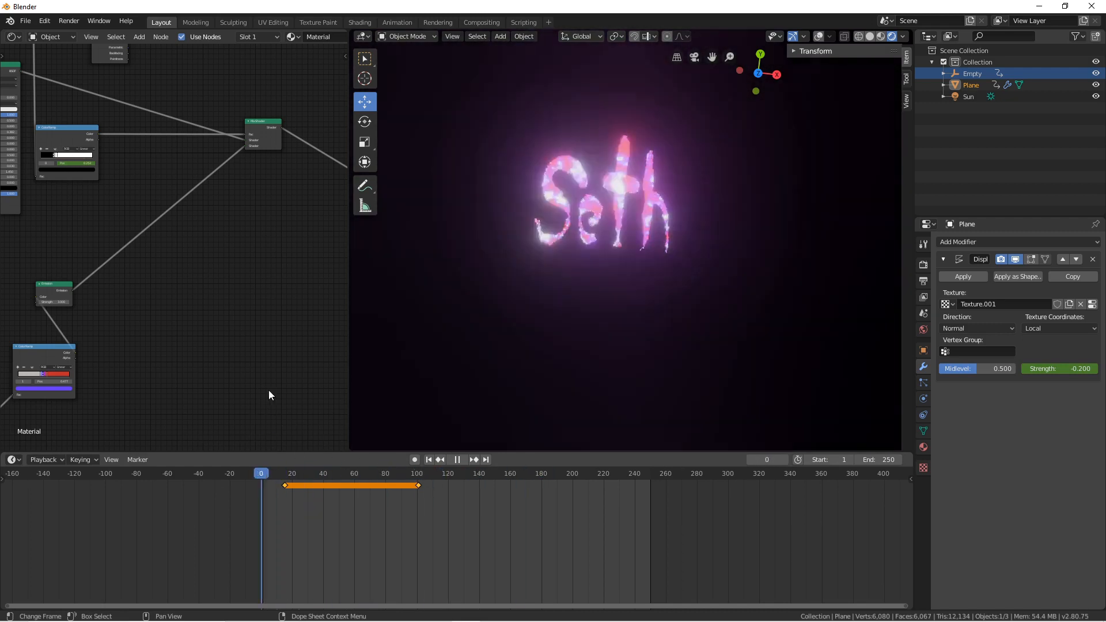
key("space")
Step: Disconnect the Emission shader from the Mix Shader's lower Shader input
scroll(165, 206, "down", 3)
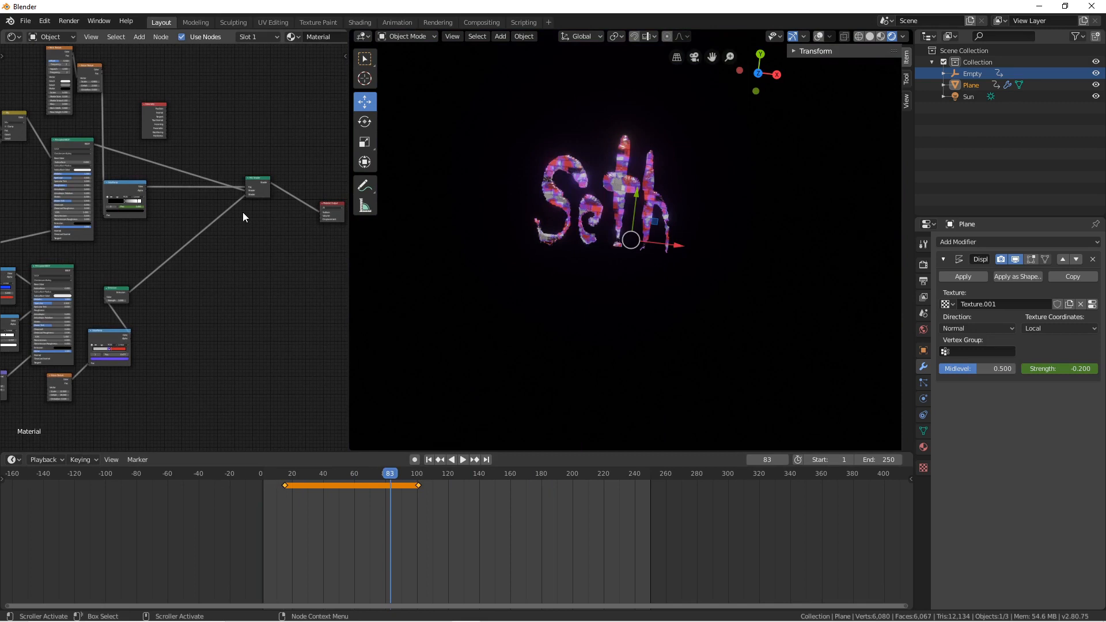
scroll(257, 195, "up", 2)
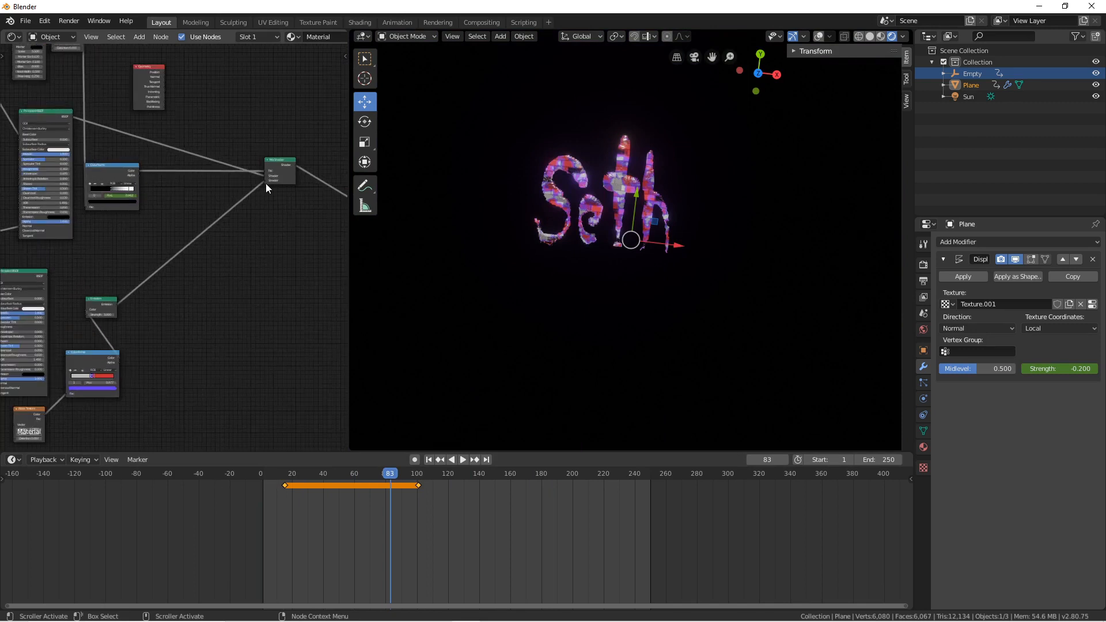
left_click_drag(265, 182, 224, 254)
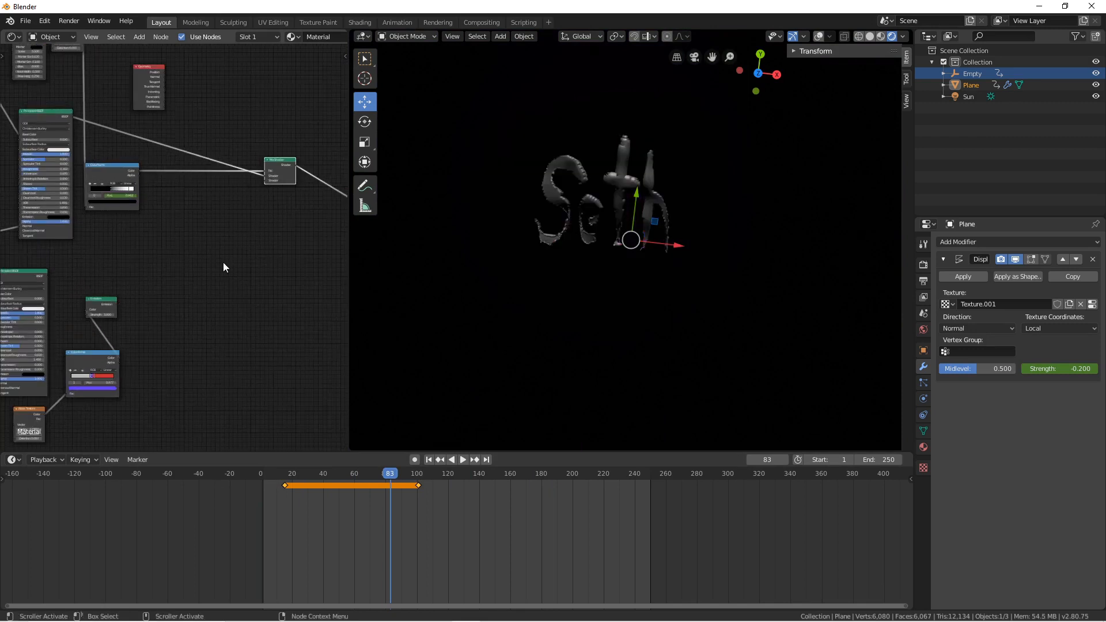
Step: Add a Transparent BSDF node below the Mix Shader and connect its output to the Mix Shader's lower Shader input
key("shift+a")
mouse_move(195, 302)
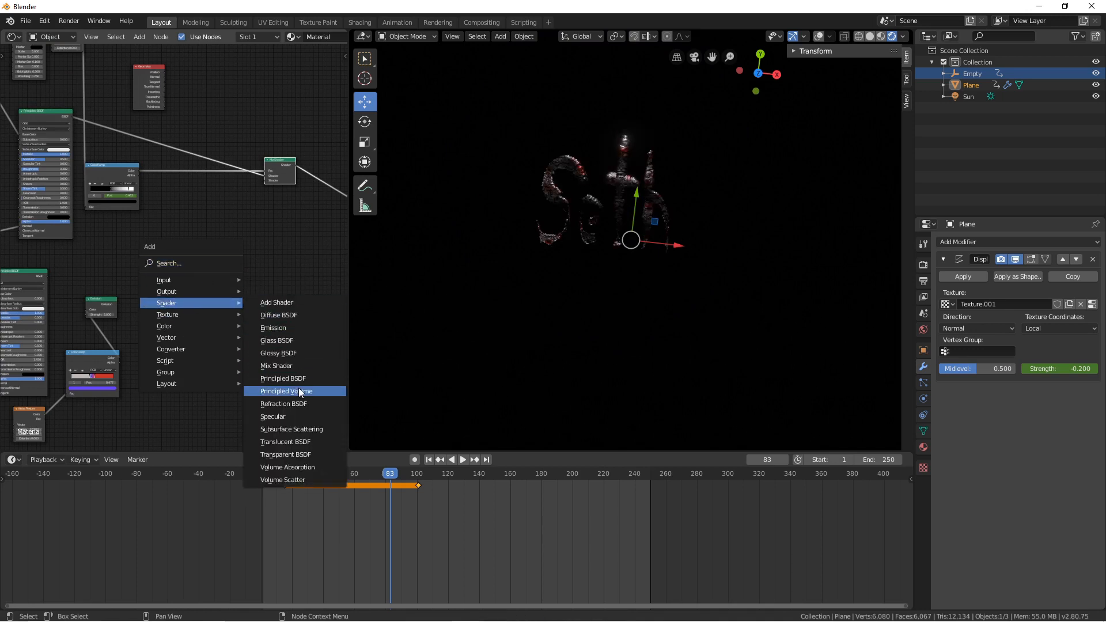
left_click(313, 454)
left_click(226, 200)
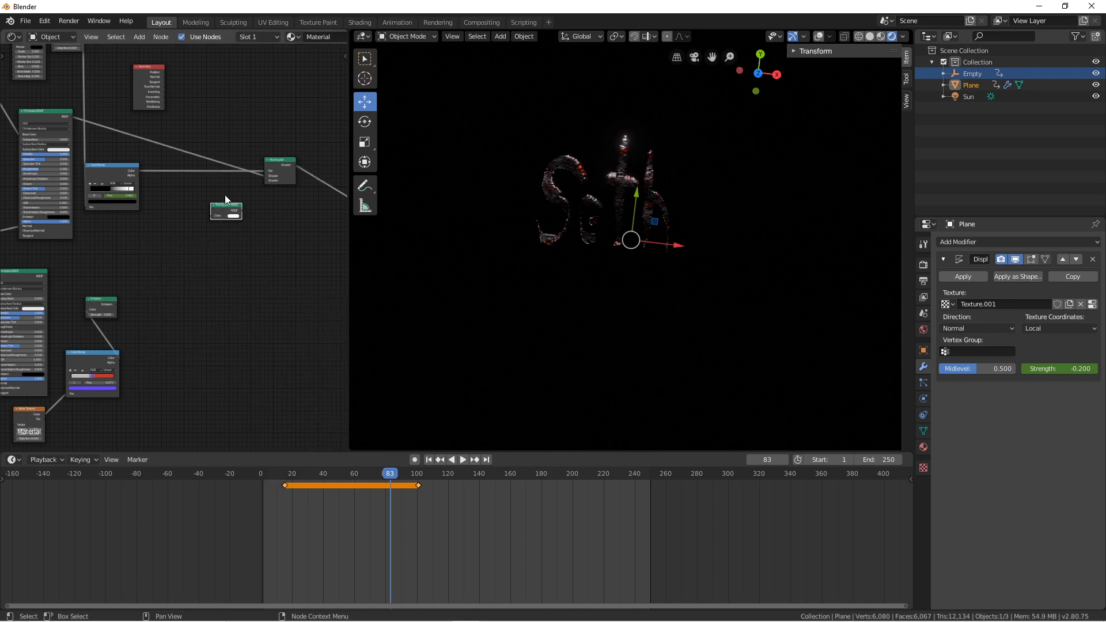
middle_click_drag(225, 200, 222, 331)
scroll(219, 391, "up", 2)
middle_click_drag(220, 391, 205, 265)
scroll(209, 270, "up", 2)
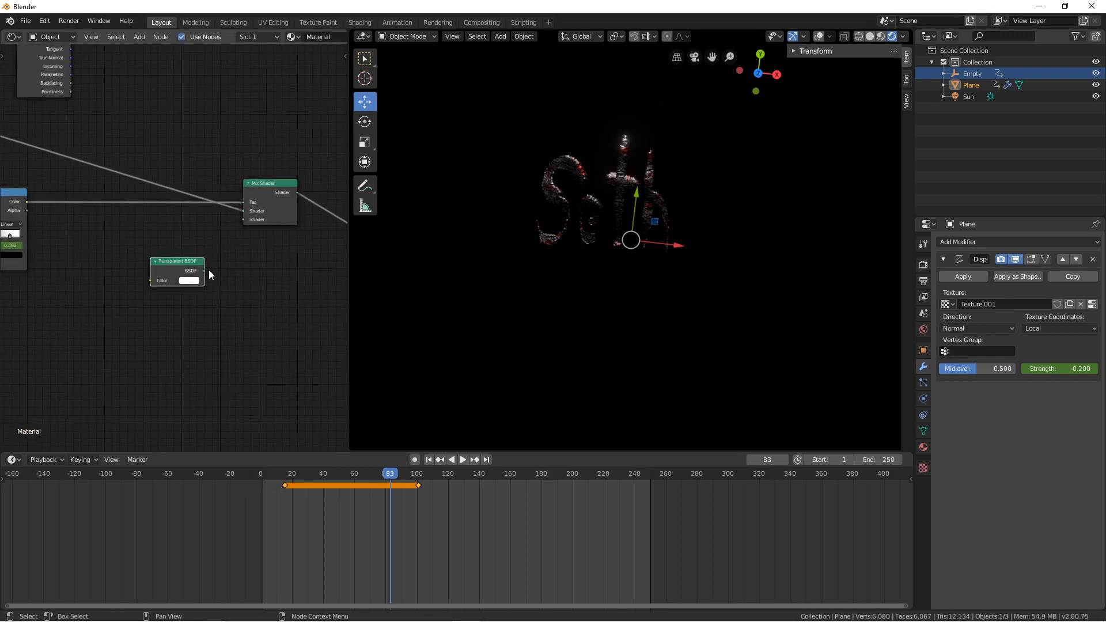
left_click_drag(206, 270, 247, 221)
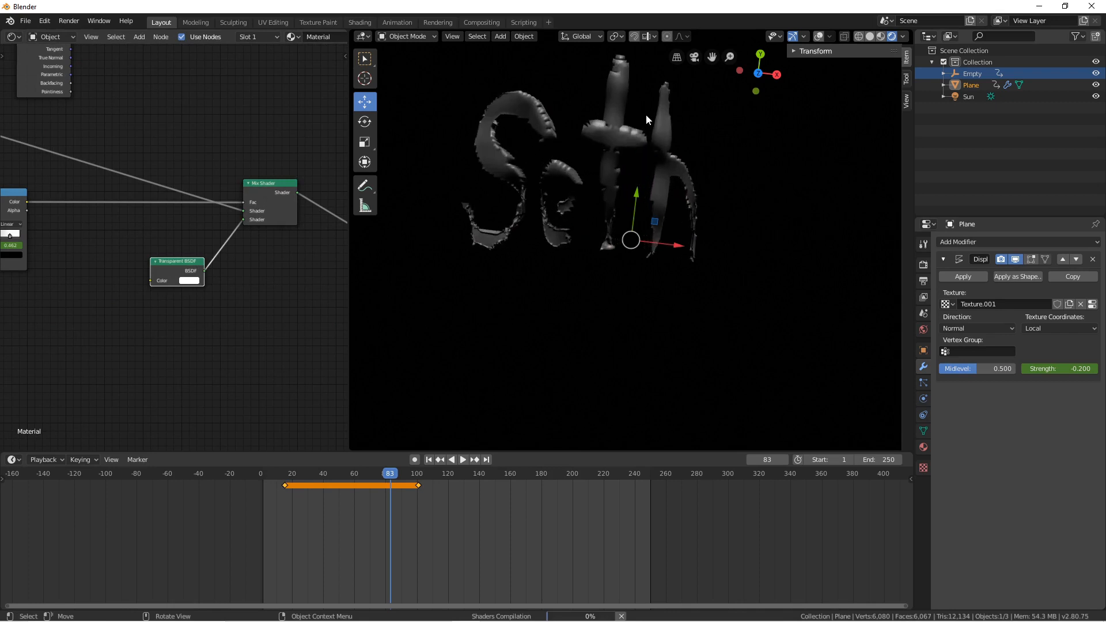
Step: Try the Alpha Blend and Alpha Clip blend modes on the lettering's material
left_click(924, 447)
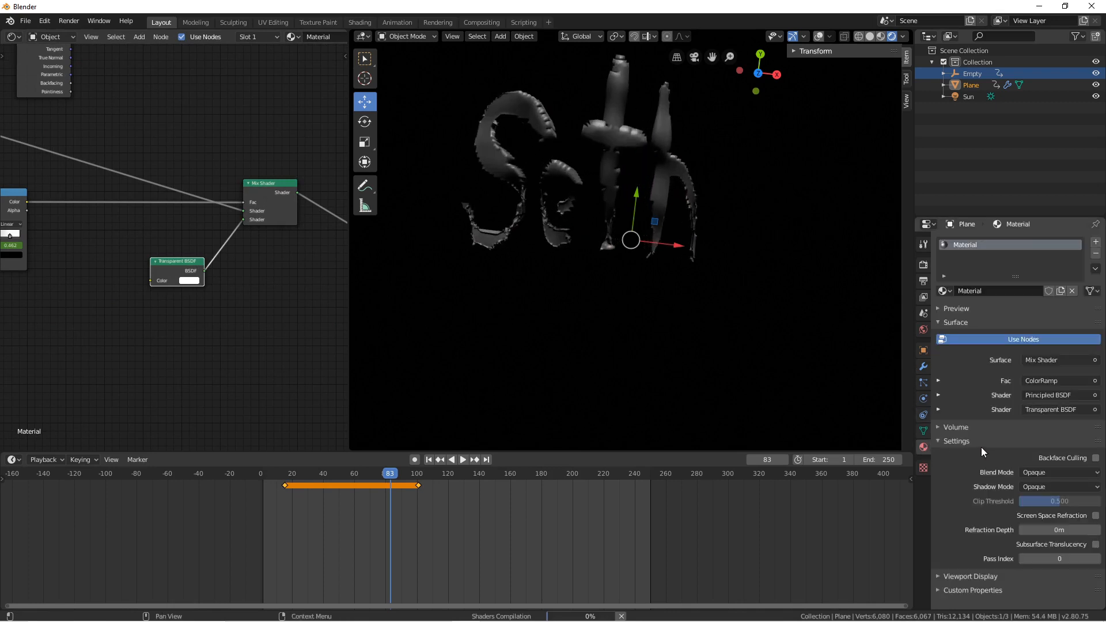
left_click(1059, 473)
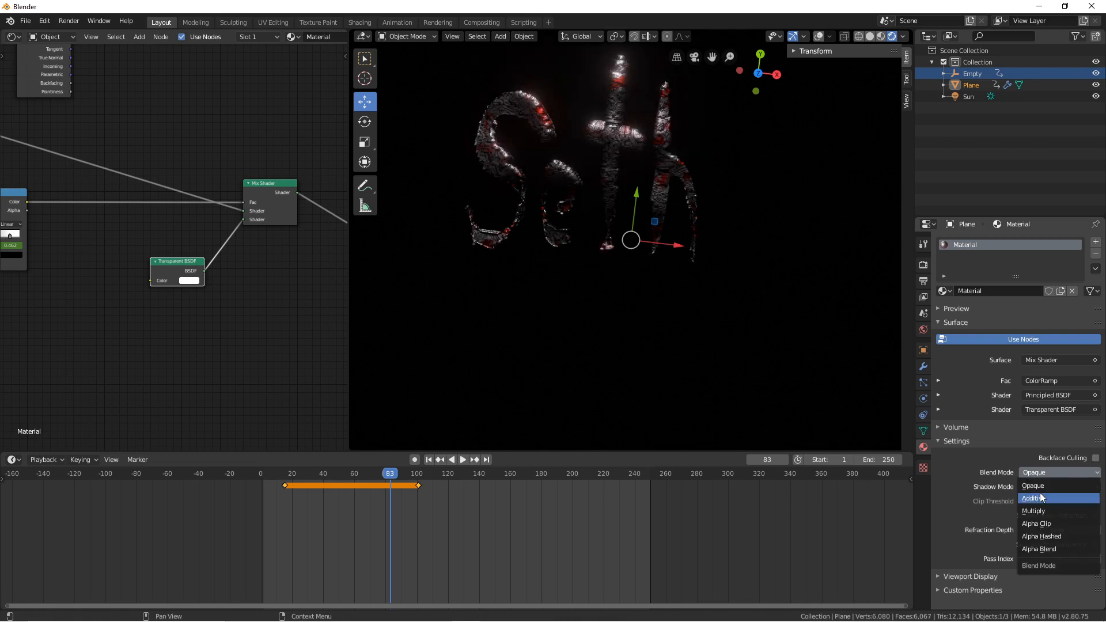
left_click(1045, 551)
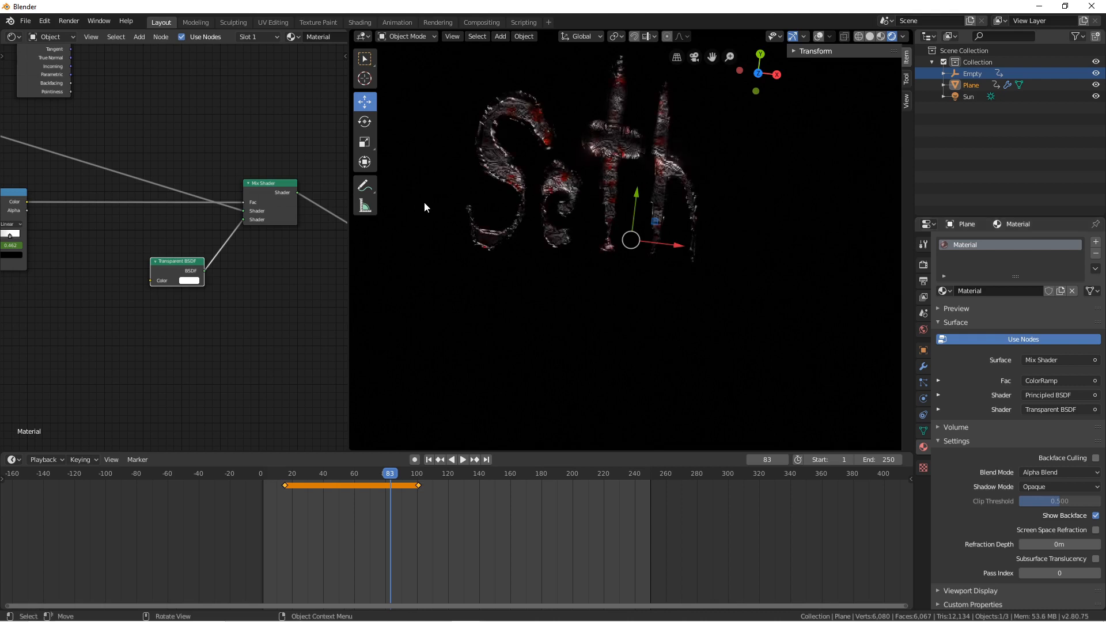
left_click(1049, 472)
left_click(1045, 523)
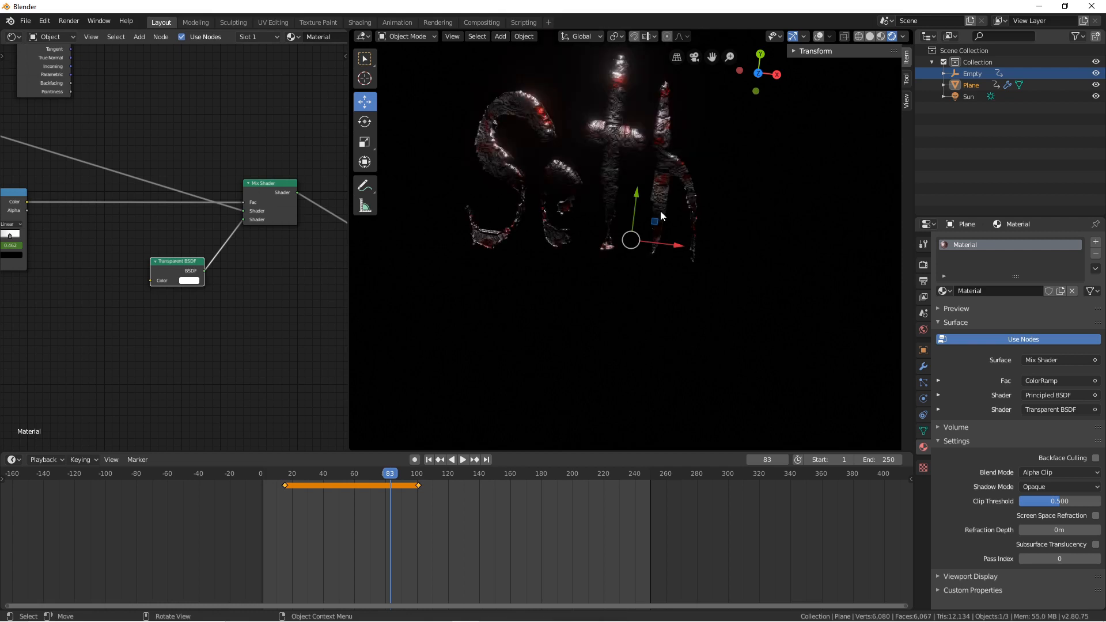
Step: Lighten the world background colour from black to dark grey
scroll(602, 131, "up", 2)
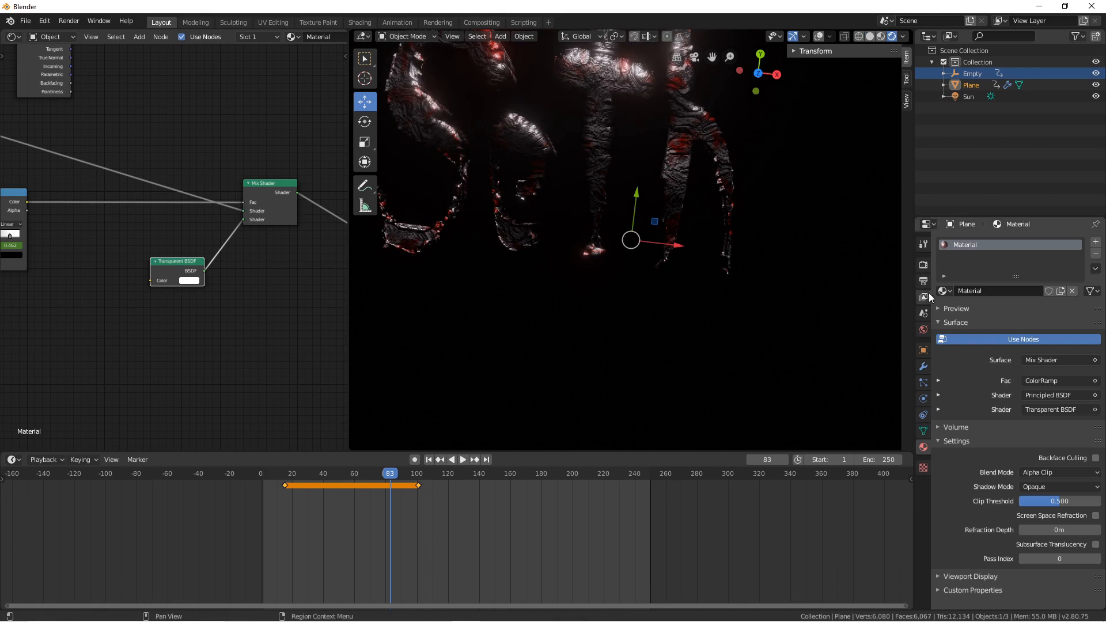
left_click(923, 329)
left_click(1066, 320)
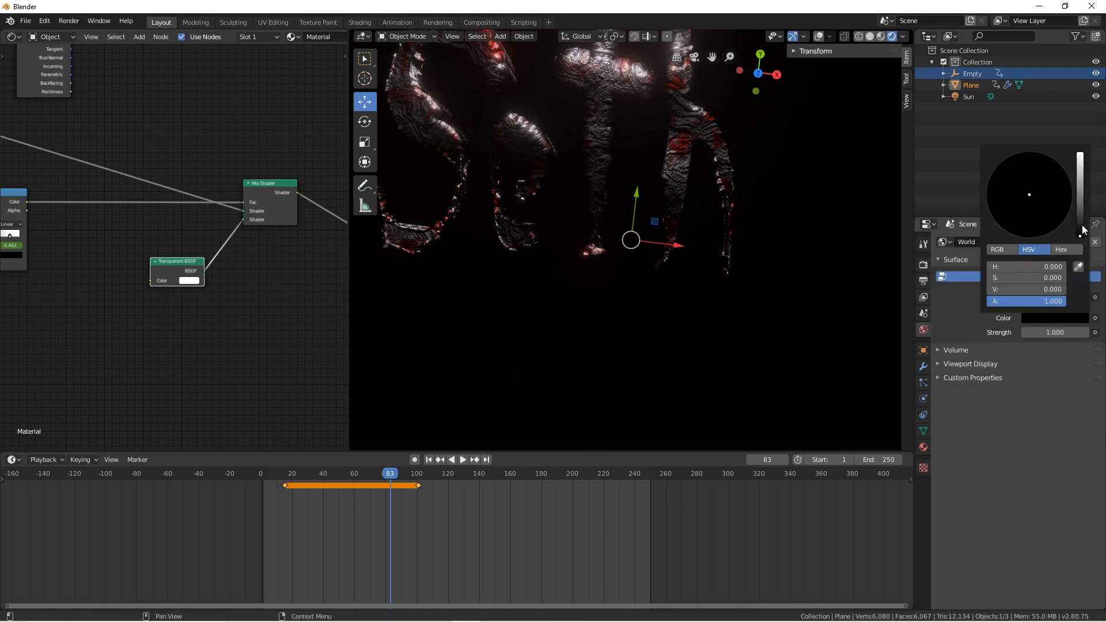
mouse_move(1080, 233)
left_mouse_down()
mouse_move(1081, 207)
mouse_move(1080, 216)
left_mouse_up()
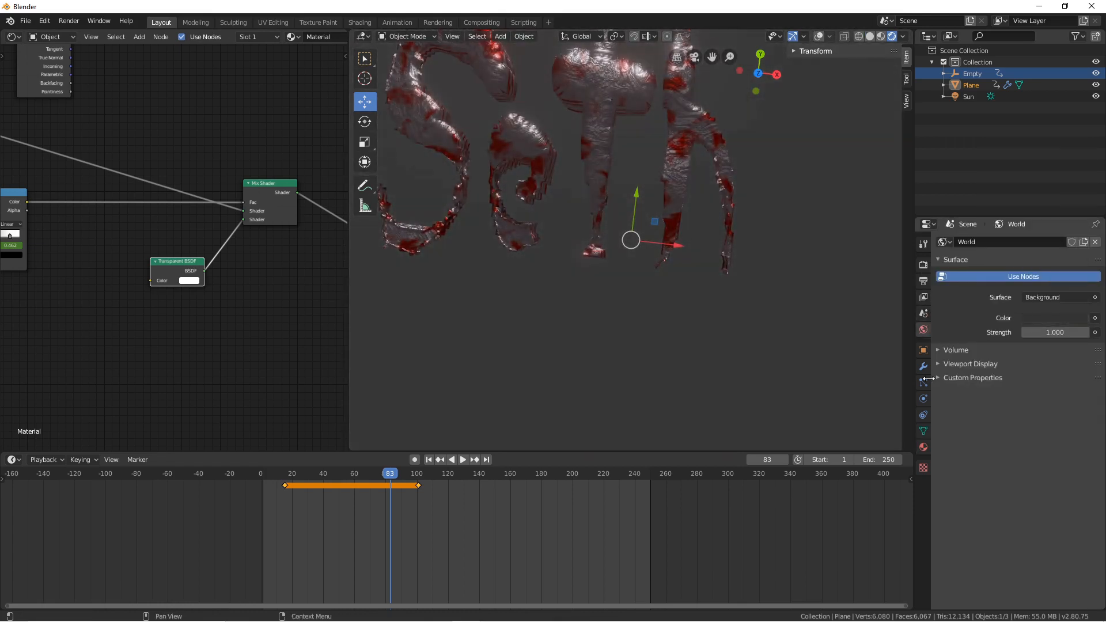
Step: Set the lettering material's blend mode to Additive
left_click(923, 447)
left_click(1041, 473)
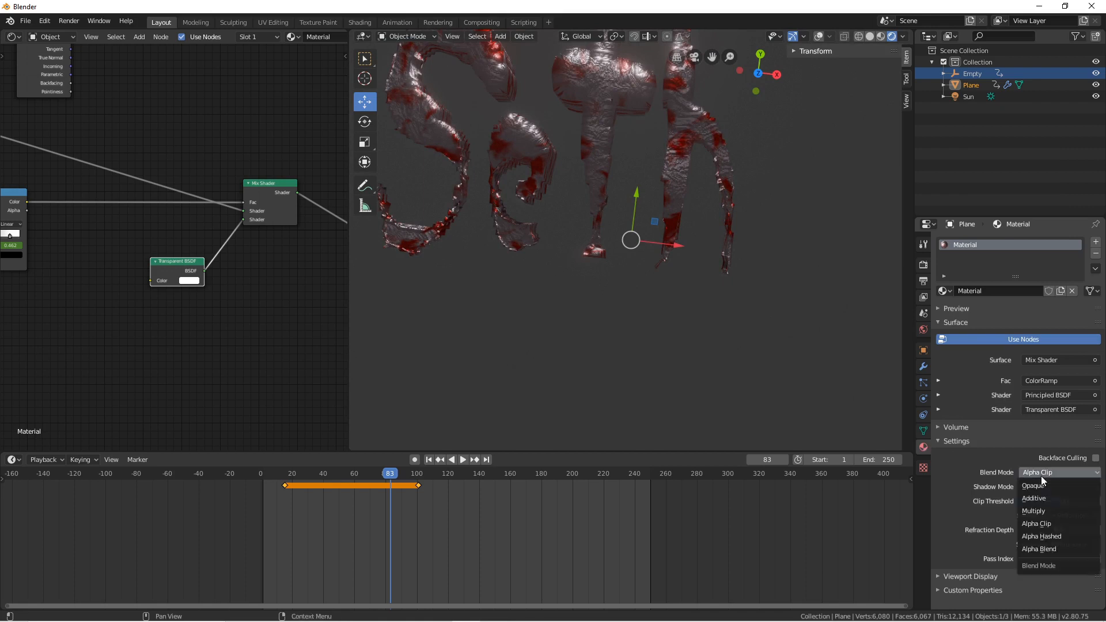
left_click(1073, 499)
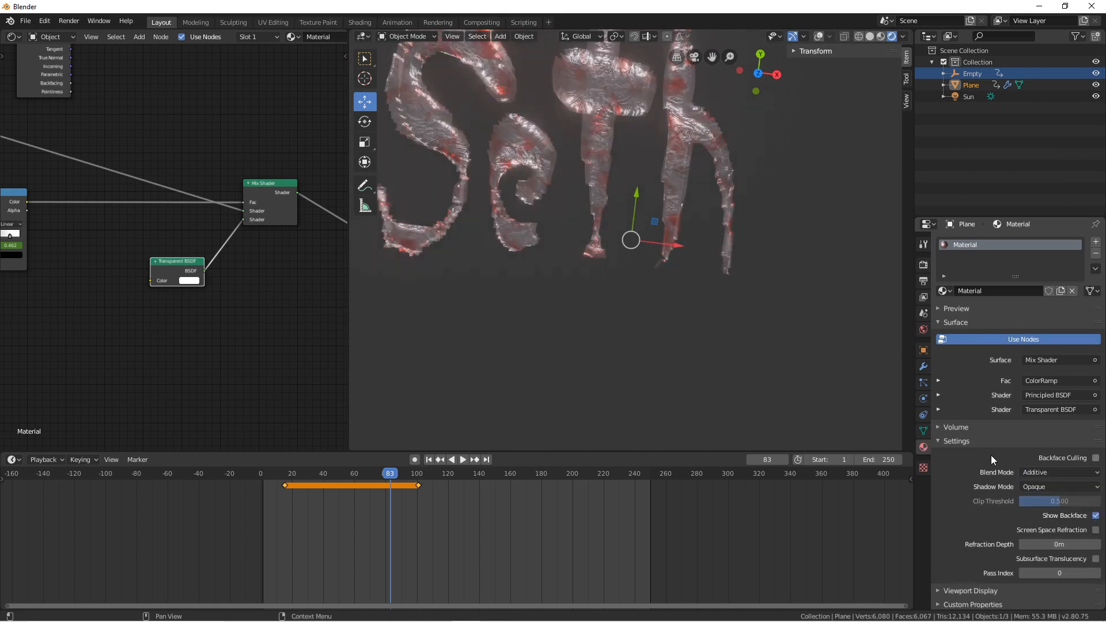
Step: Move the ColorRamp node beside the Geometry node and shift its white stop to position 0.671
middle_click_drag(194, 135, 285, 161)
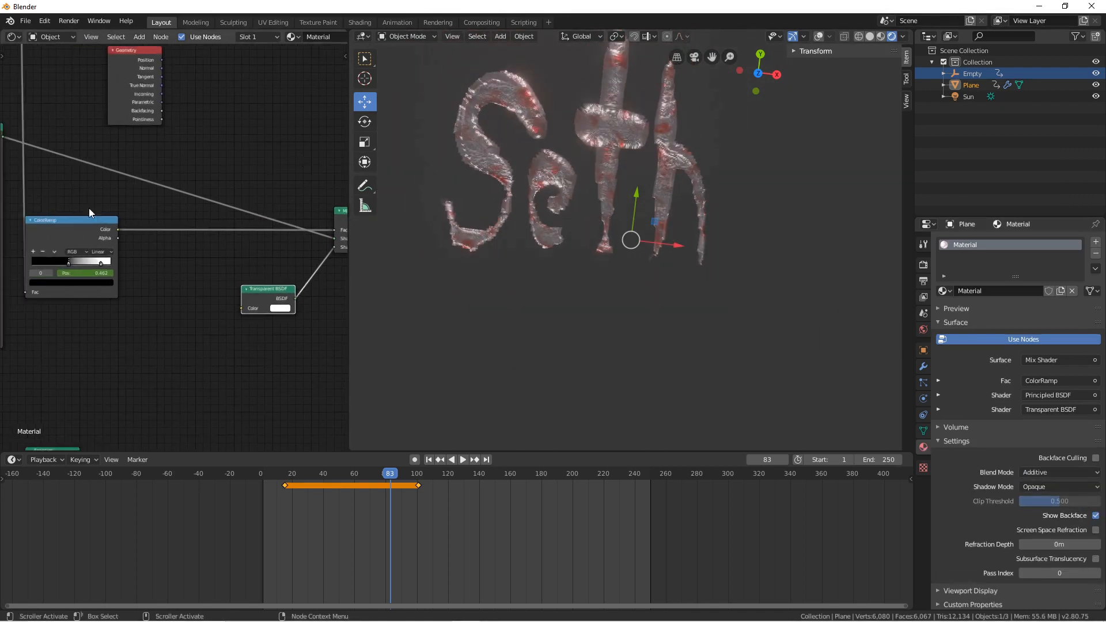
left_click_drag(66, 223, 247, 97)
left_click_drag(284, 141, 273, 140)
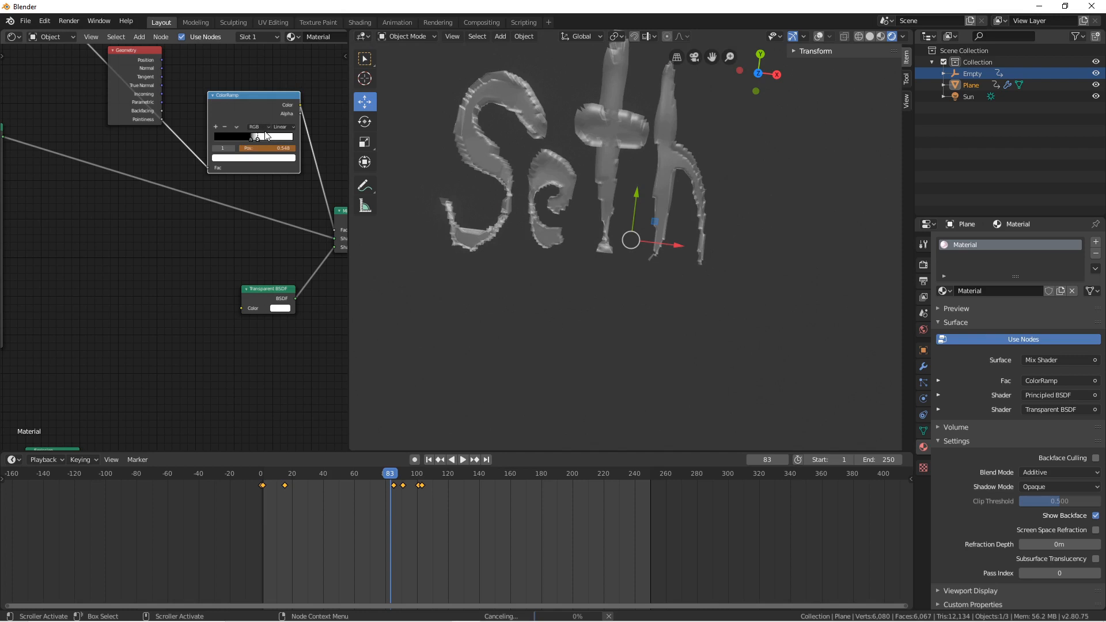
left_click_drag(265, 135, 267, 134)
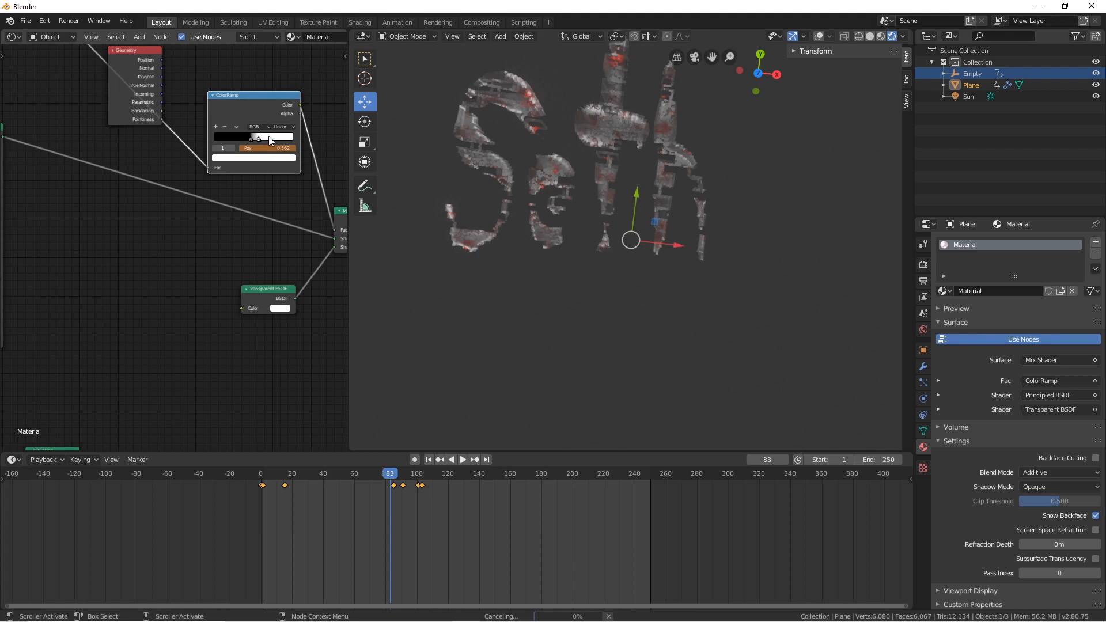
left_click_drag(270, 139, 278, 140)
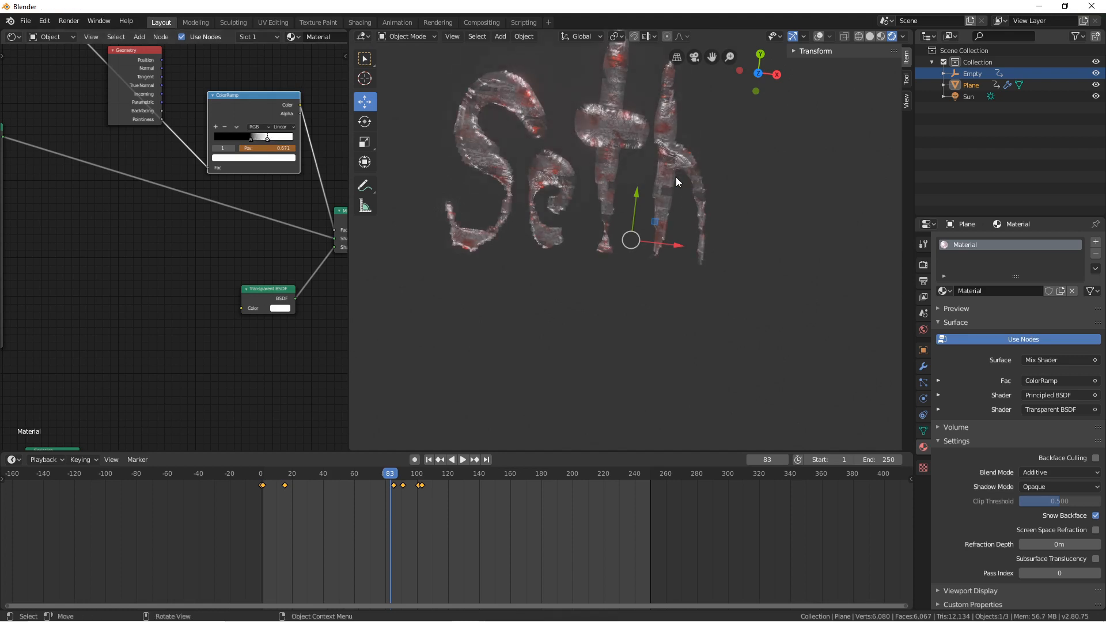
Step: Examine the lettering's transparent material up close and from several angles
middle_click_drag(634, 149, 623, 96)
middle_click_drag(668, 221, 533, 253)
scroll(532, 254, "down", 2)
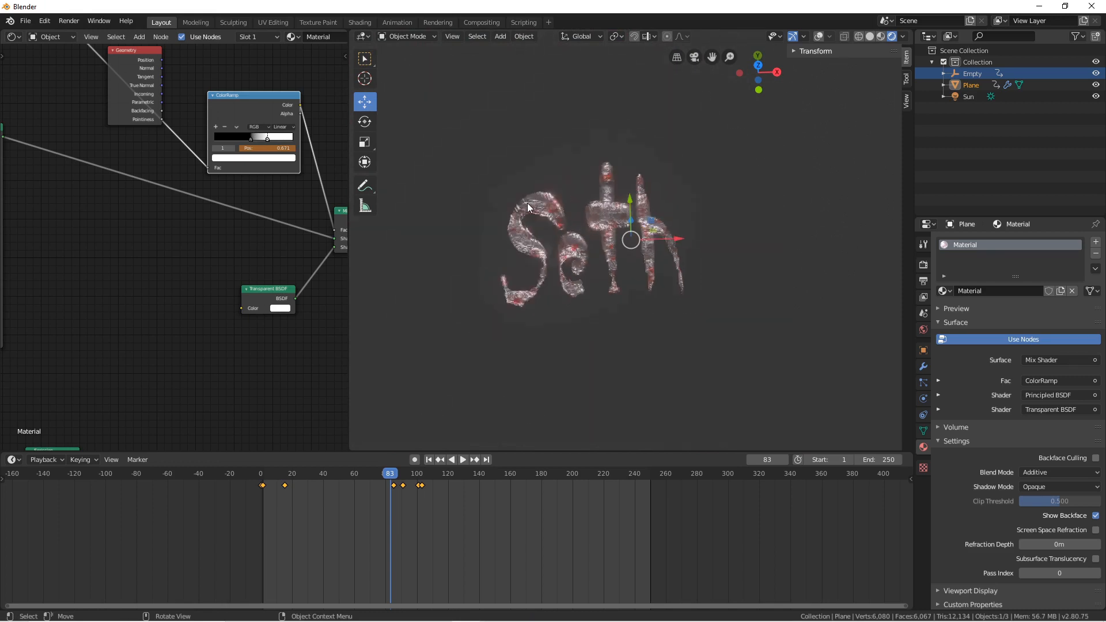
scroll(531, 200, "up", 3)
scroll(538, 201, "down", 2)
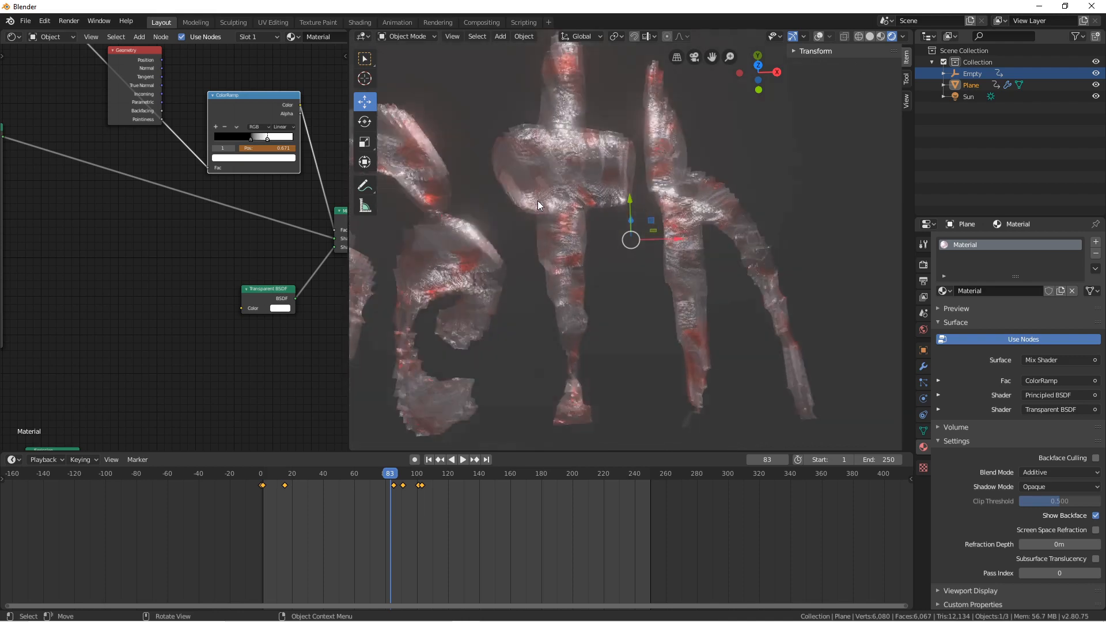
scroll(545, 206, "down", 3)
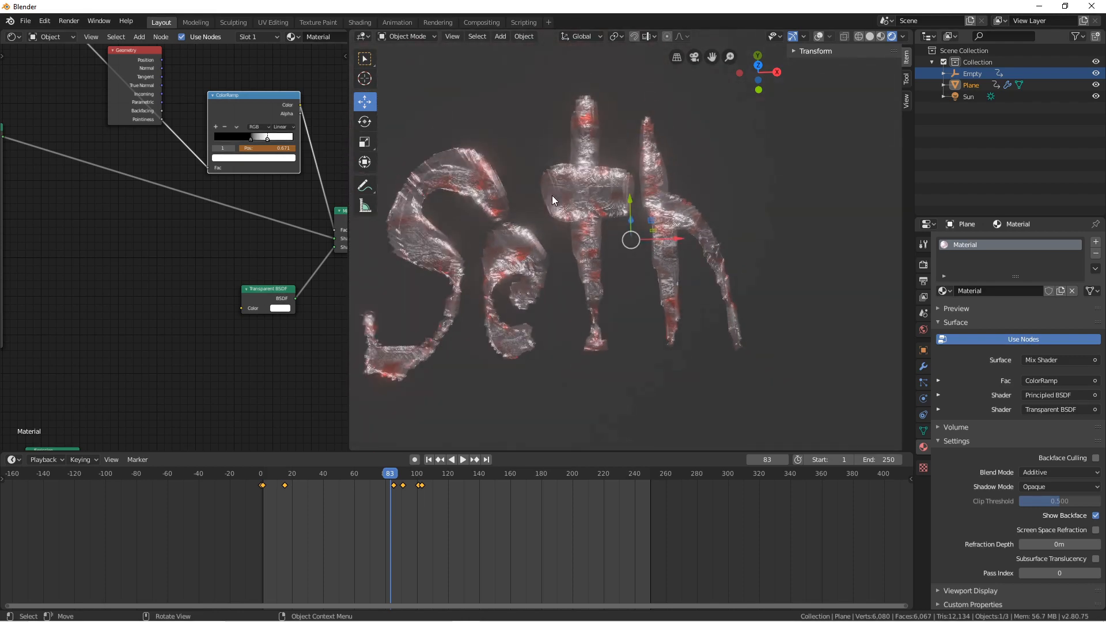
scroll(562, 223, "down", 3)
middle_click_drag(561, 230, 570, 350)
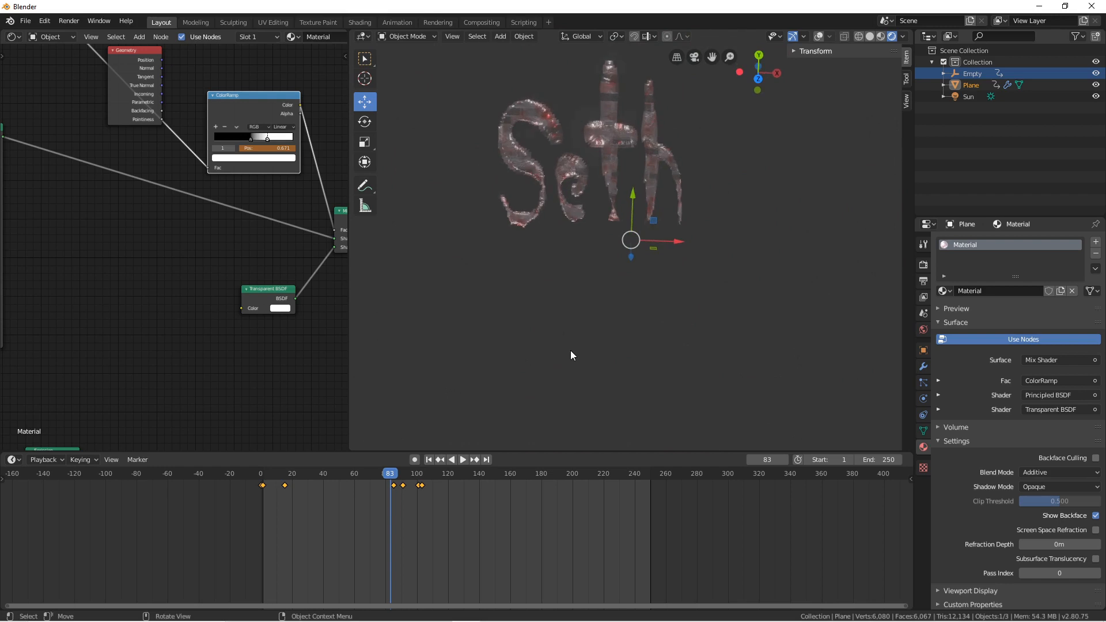